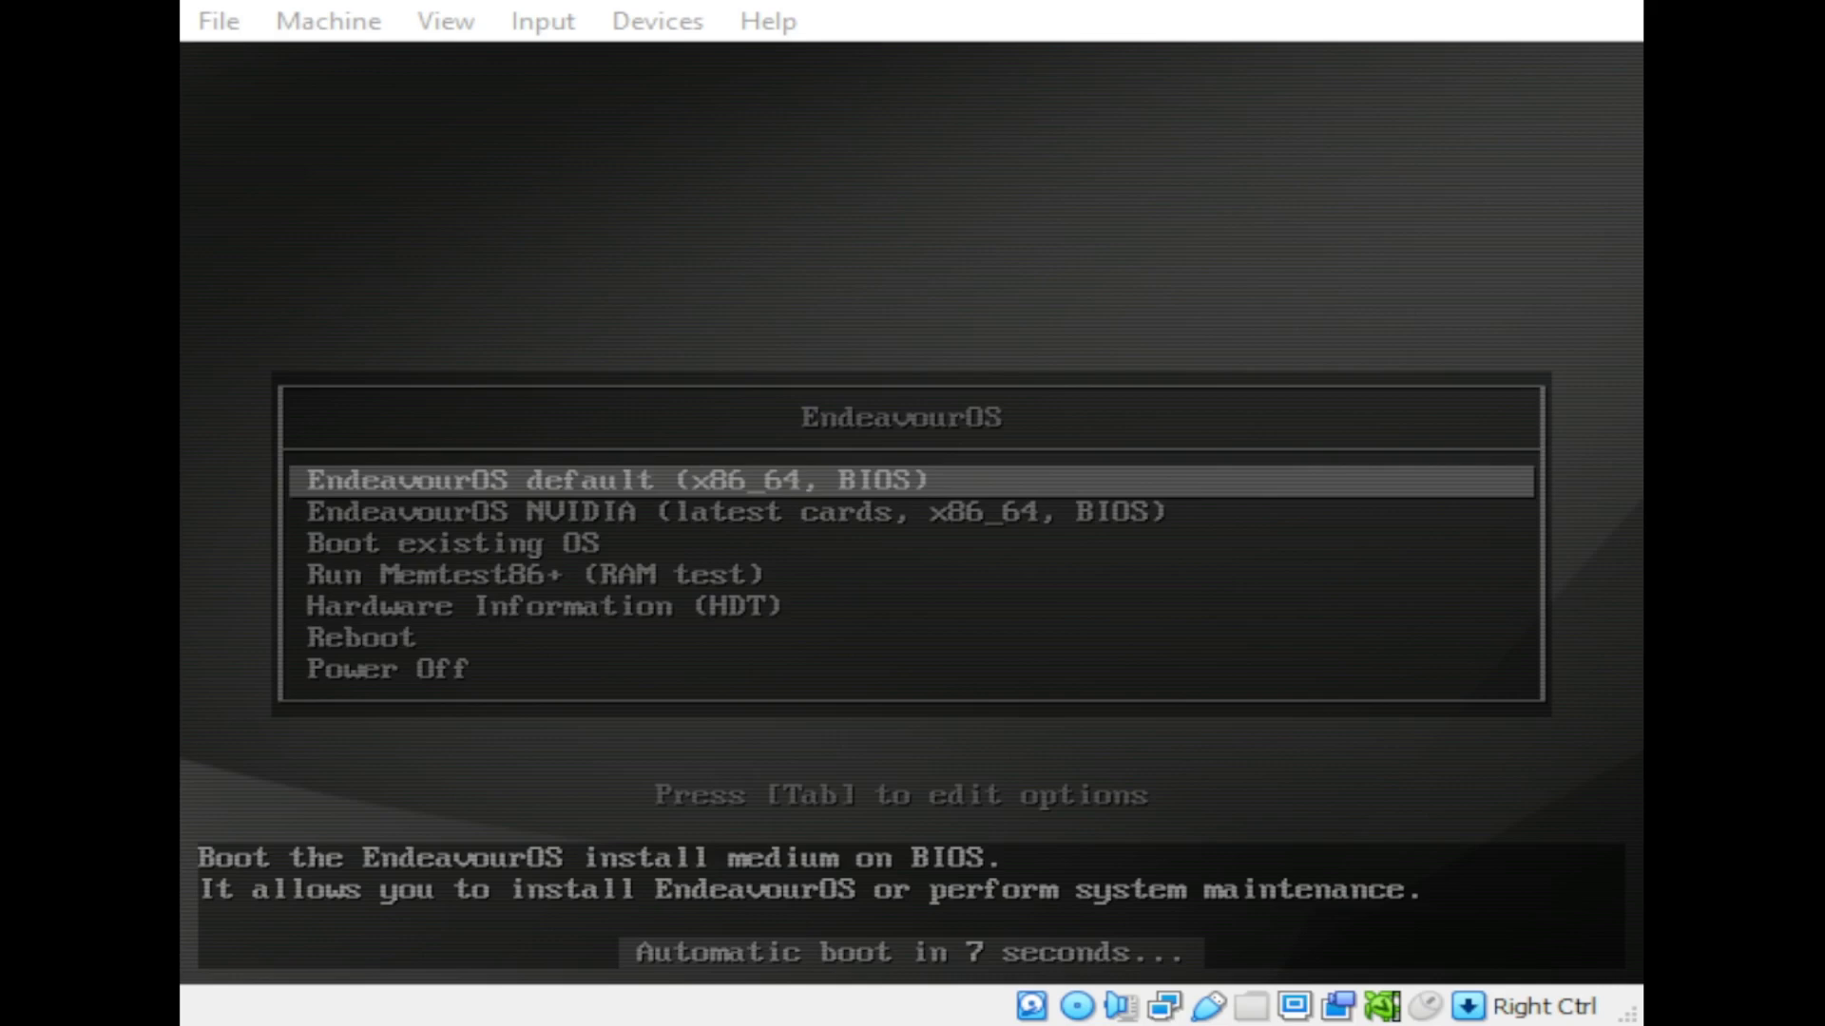
# Step: Pause the VM to freeze the boot countdown, resume it, and boot EndeavourOS default (x86_64, BIOS)
pyautogui.hotkey('ctrl', 'p')
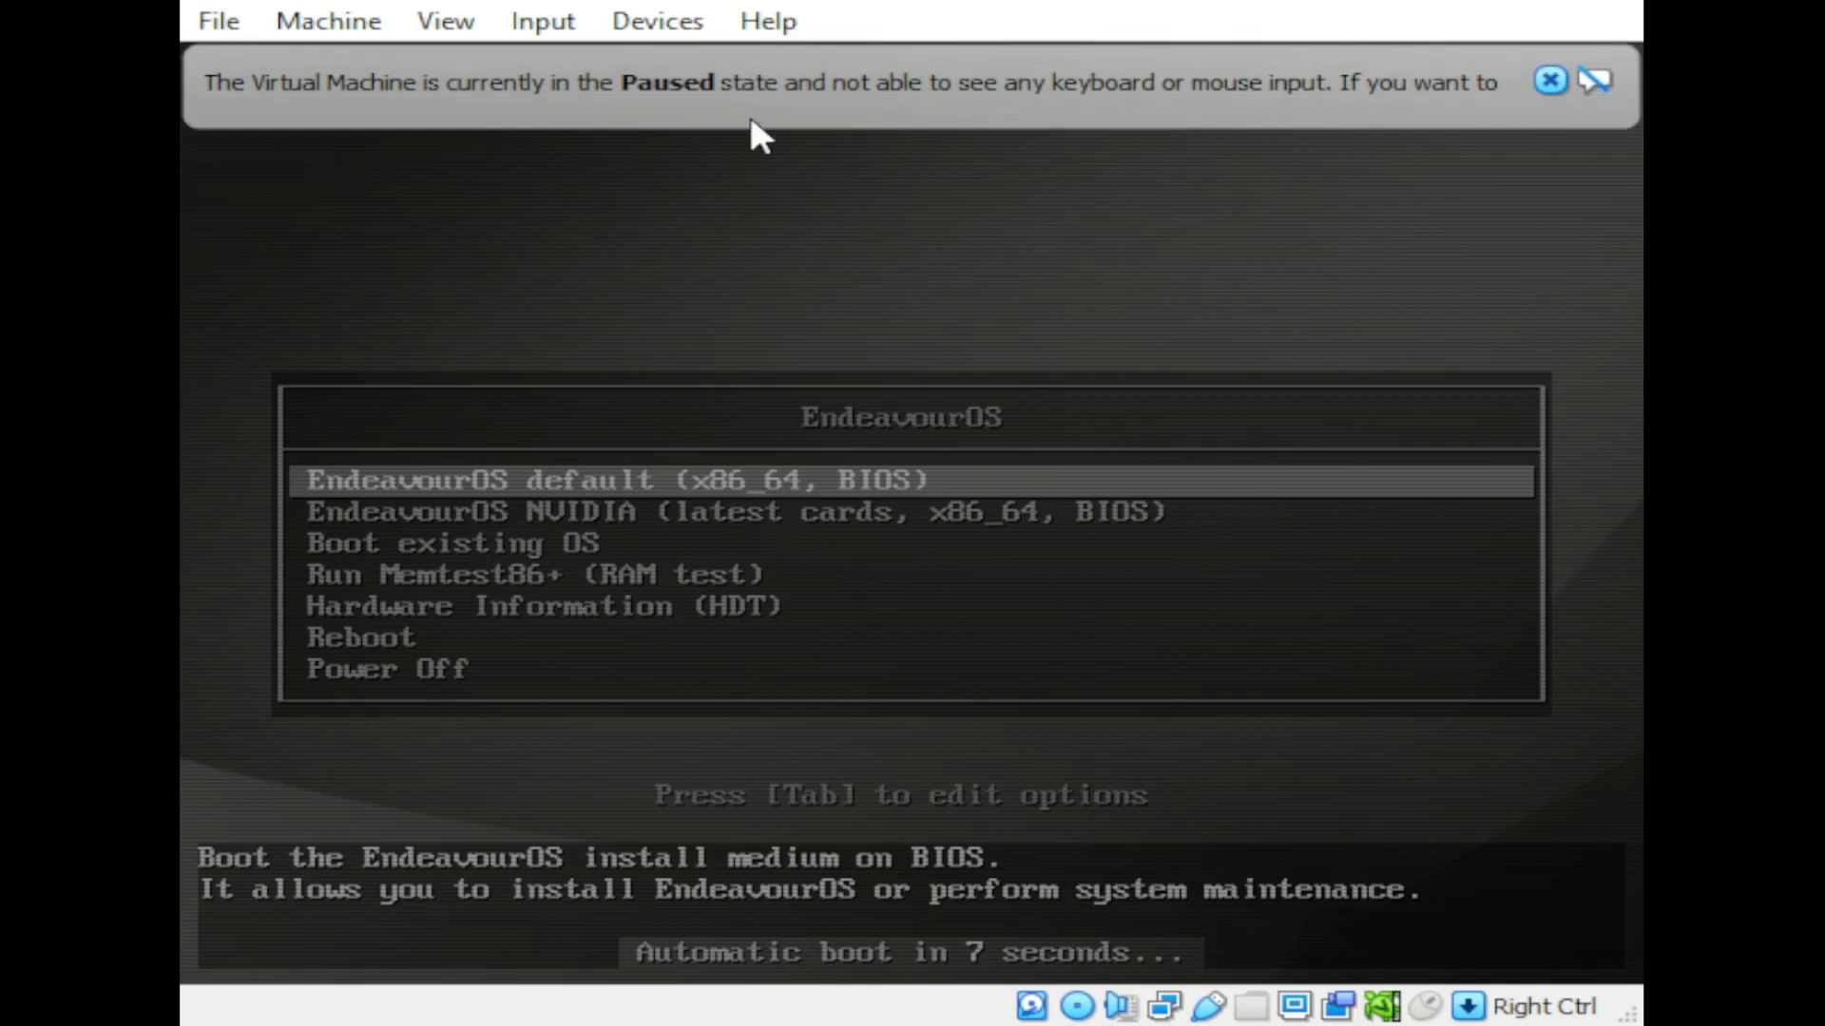
pyautogui.click(392, 24)
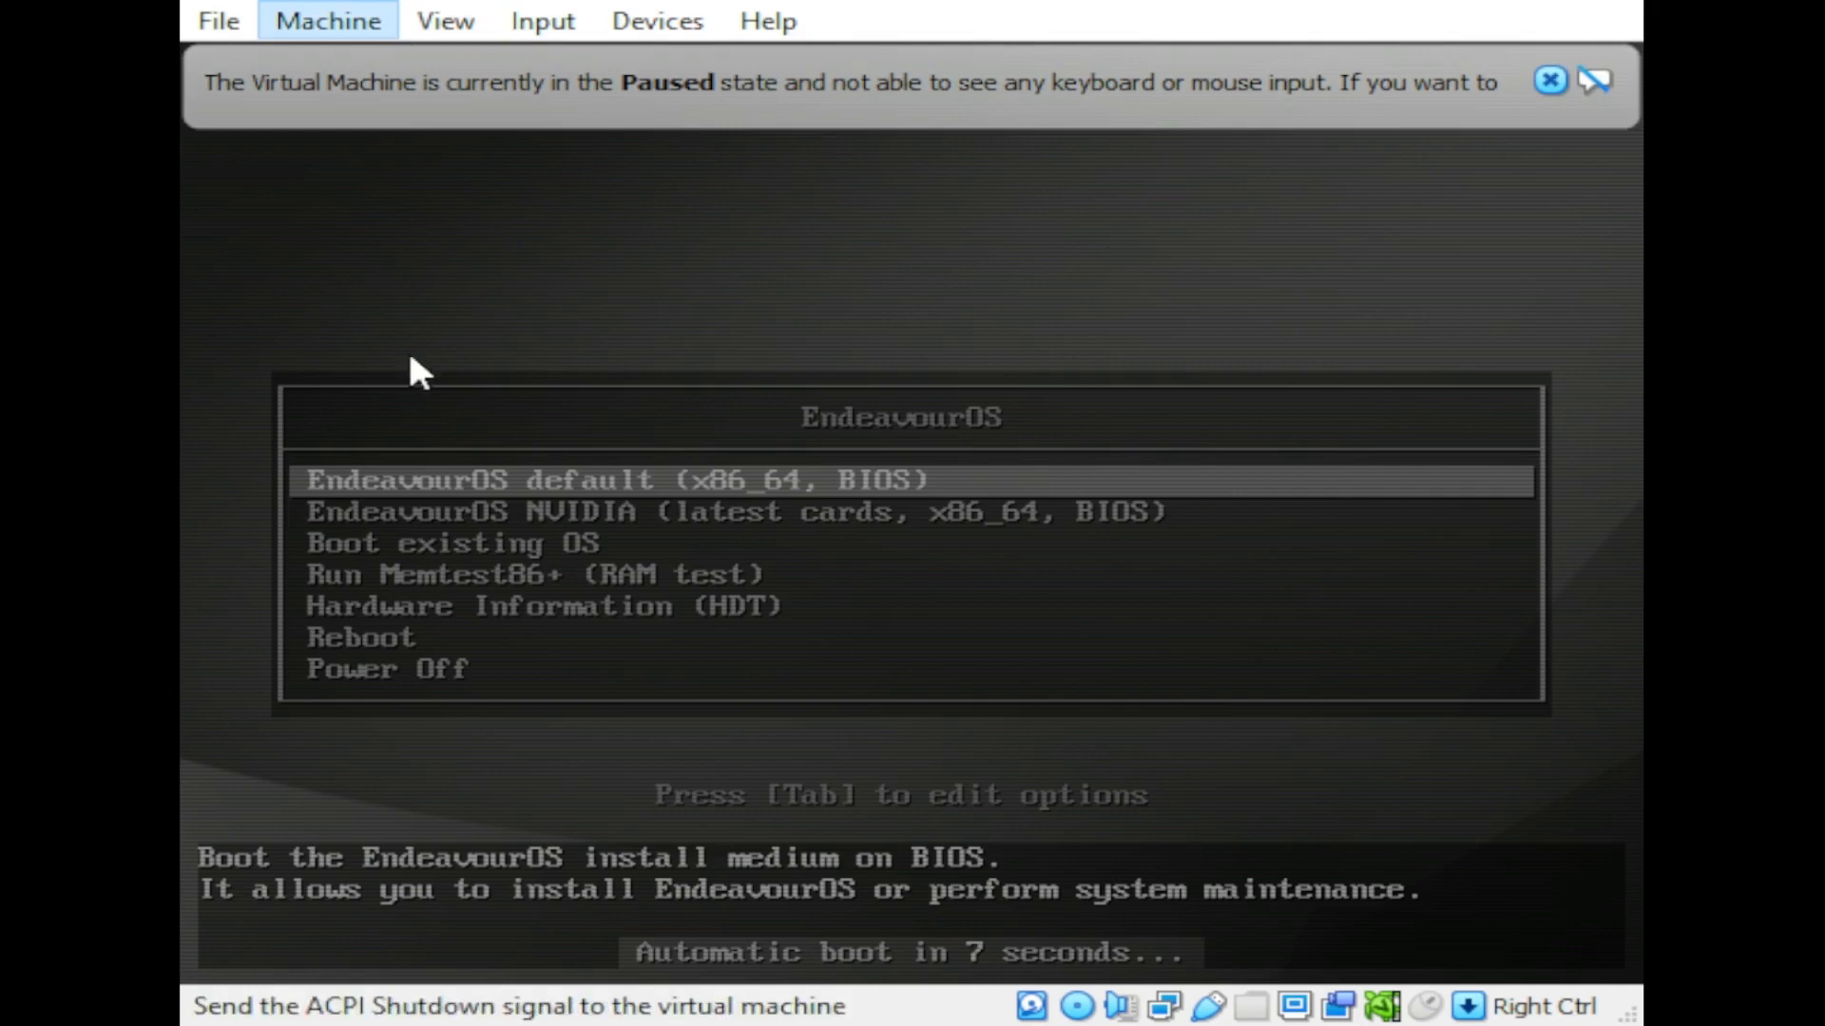
pyautogui.click(425, 281)
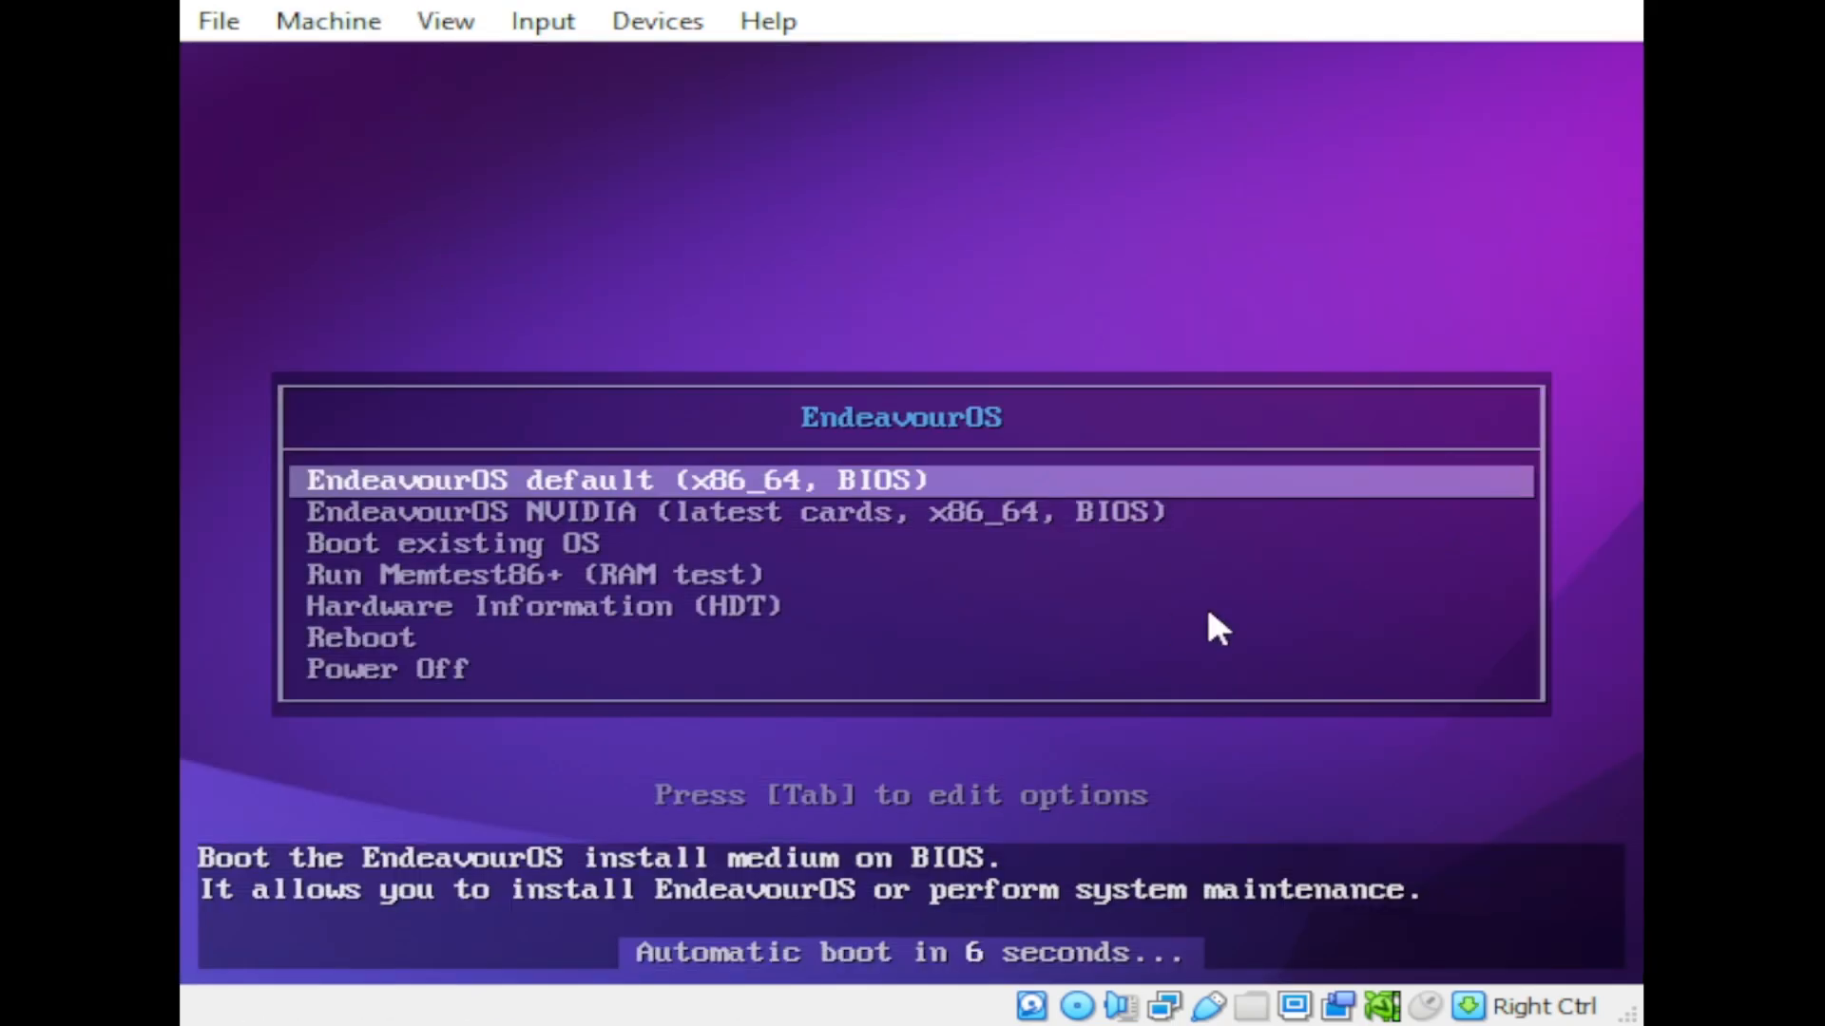
pyautogui.press('Return')
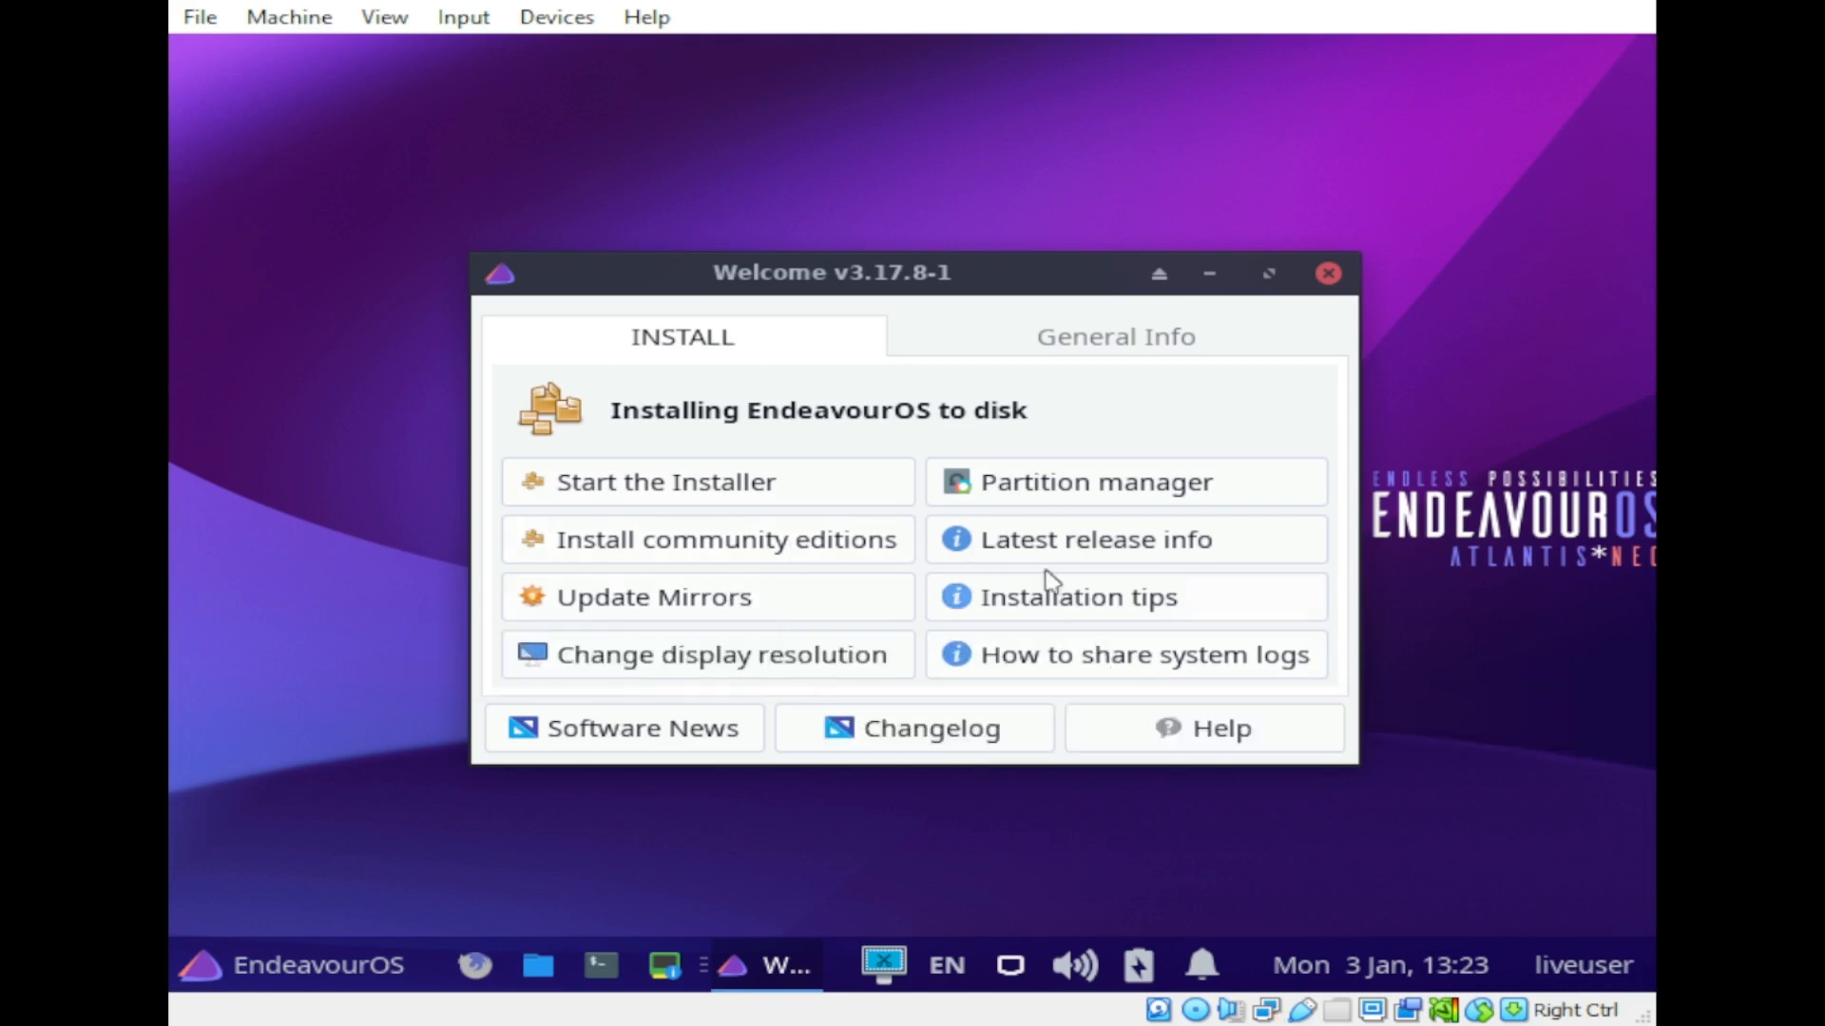
# Step: Switch the display to 1440x900, close the resolution chooser, and centre the Welcome window
pyautogui.click(756, 660)
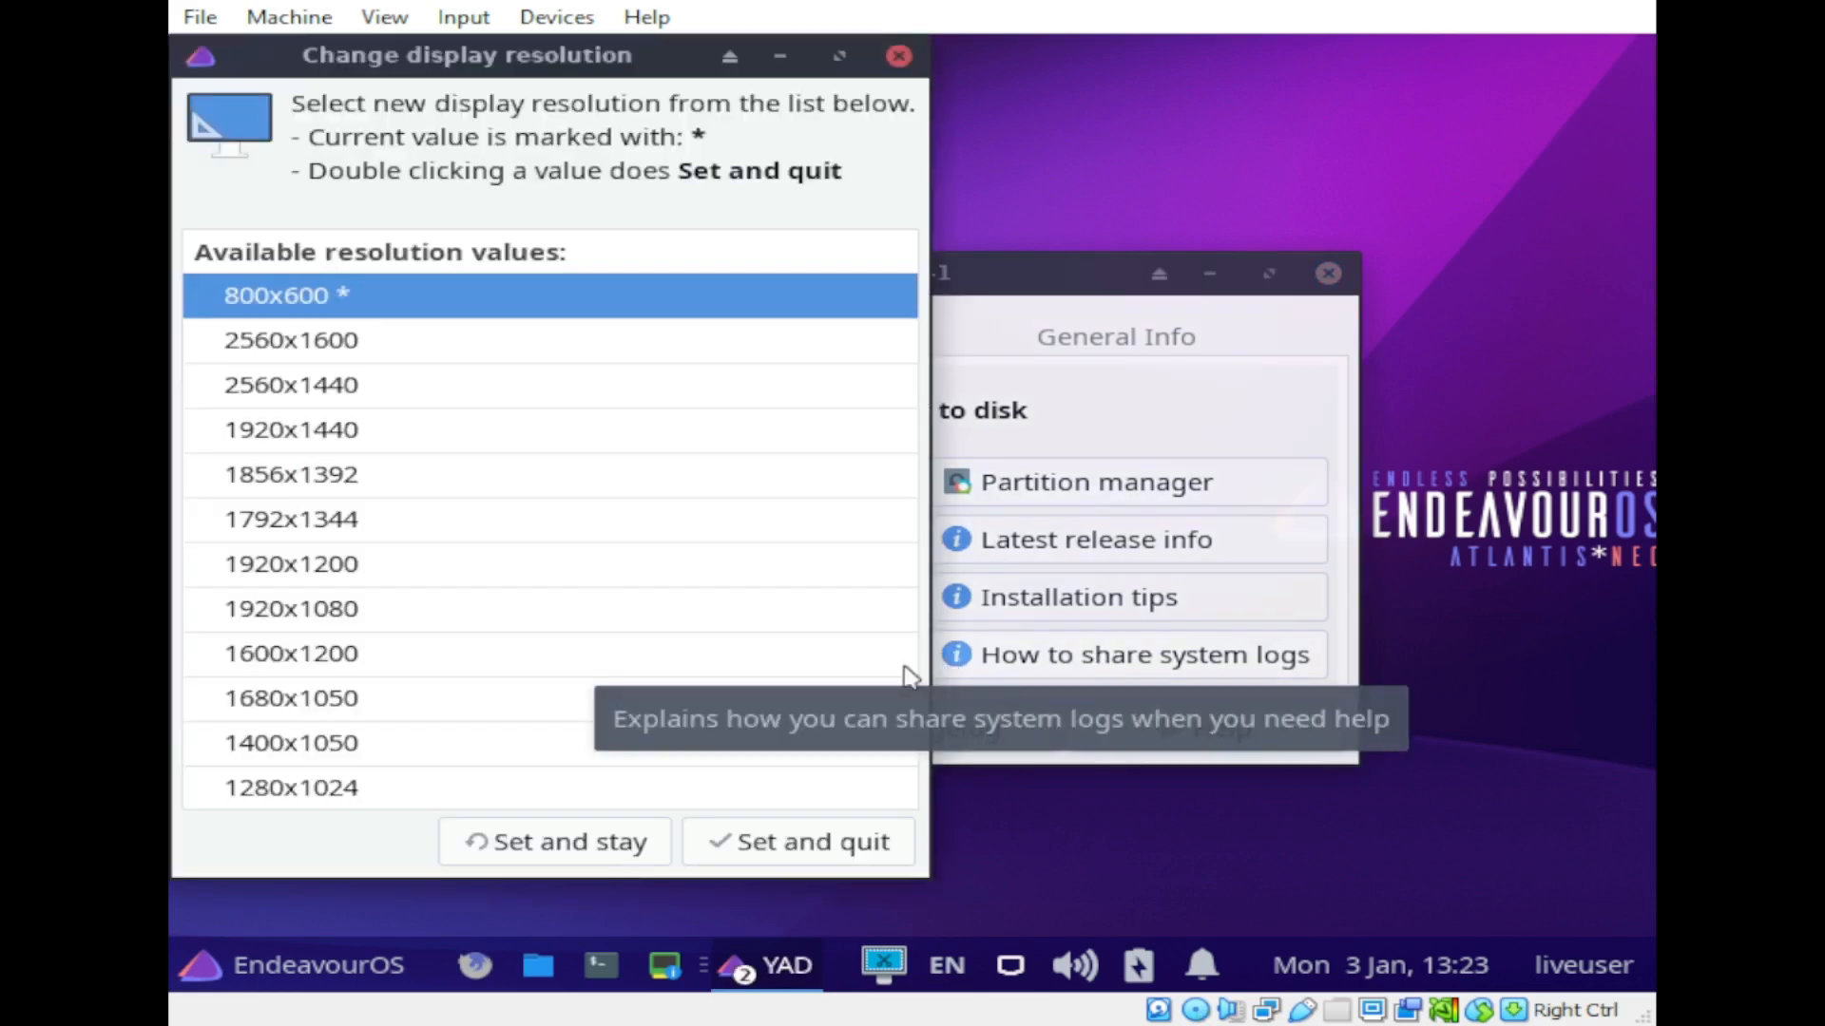
pyautogui.scroll(-2, 380, 700)
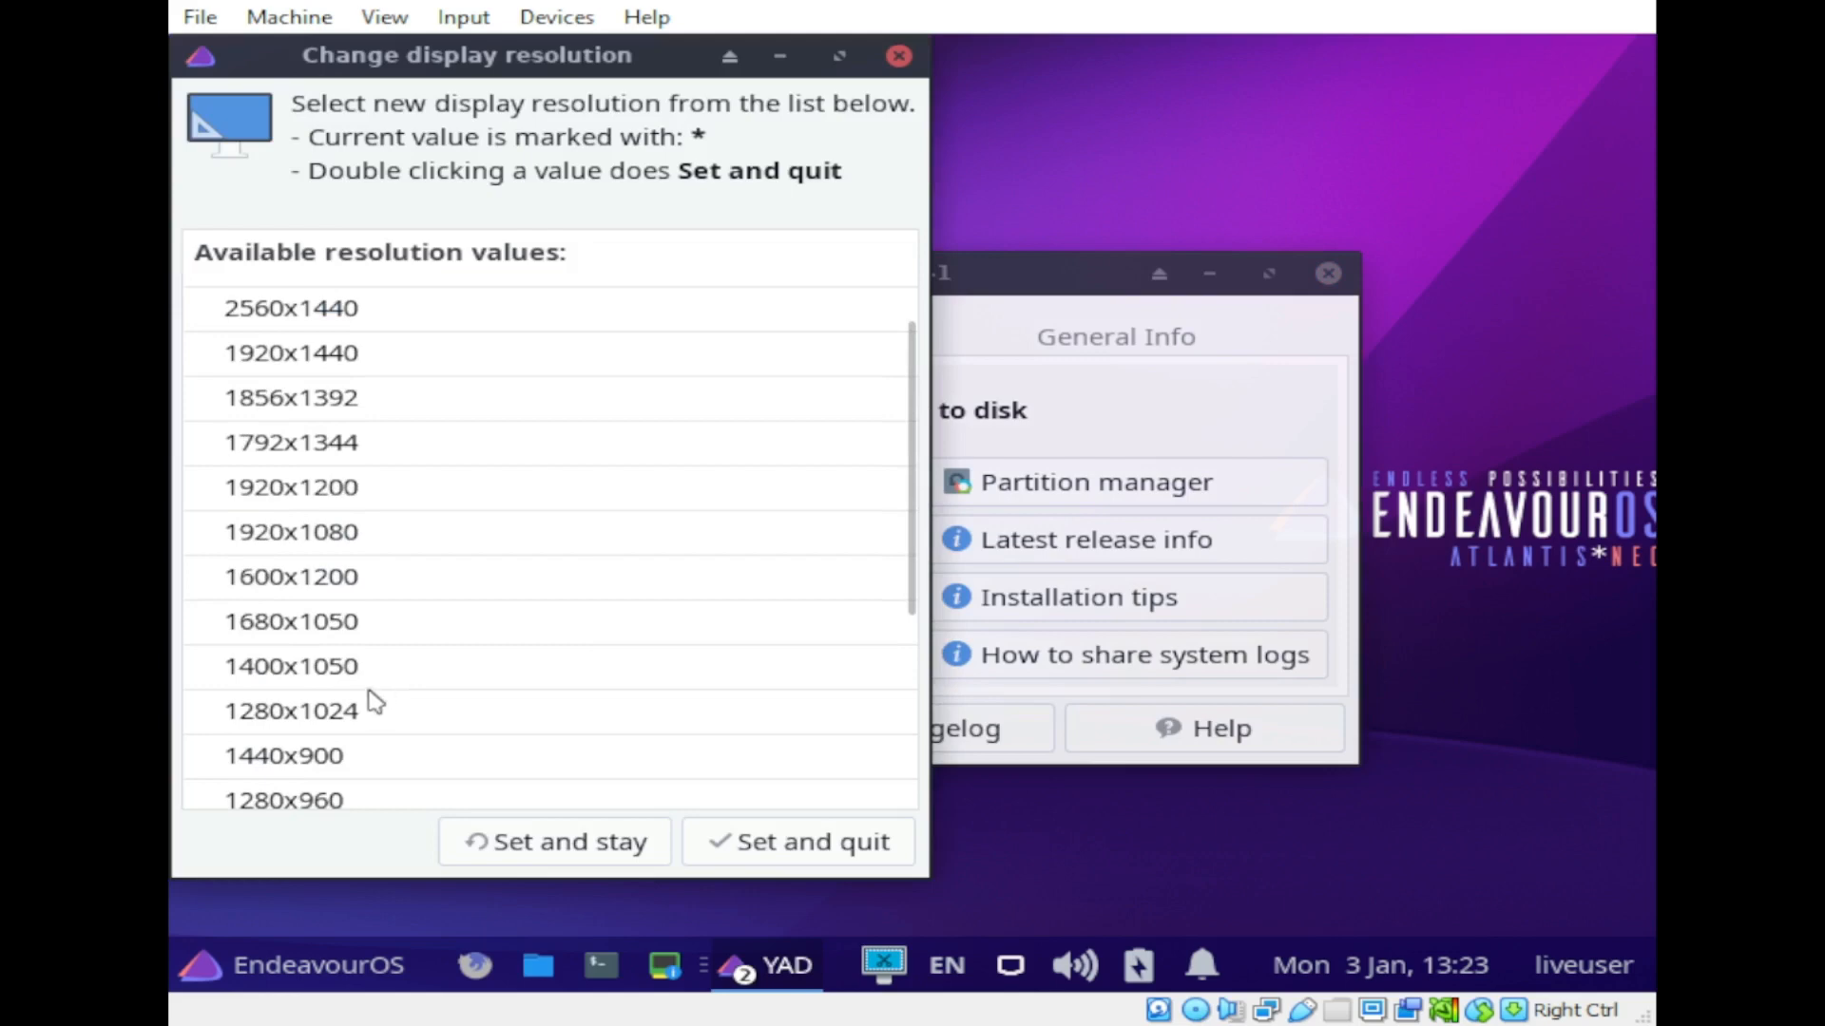
pyautogui.click(332, 757)
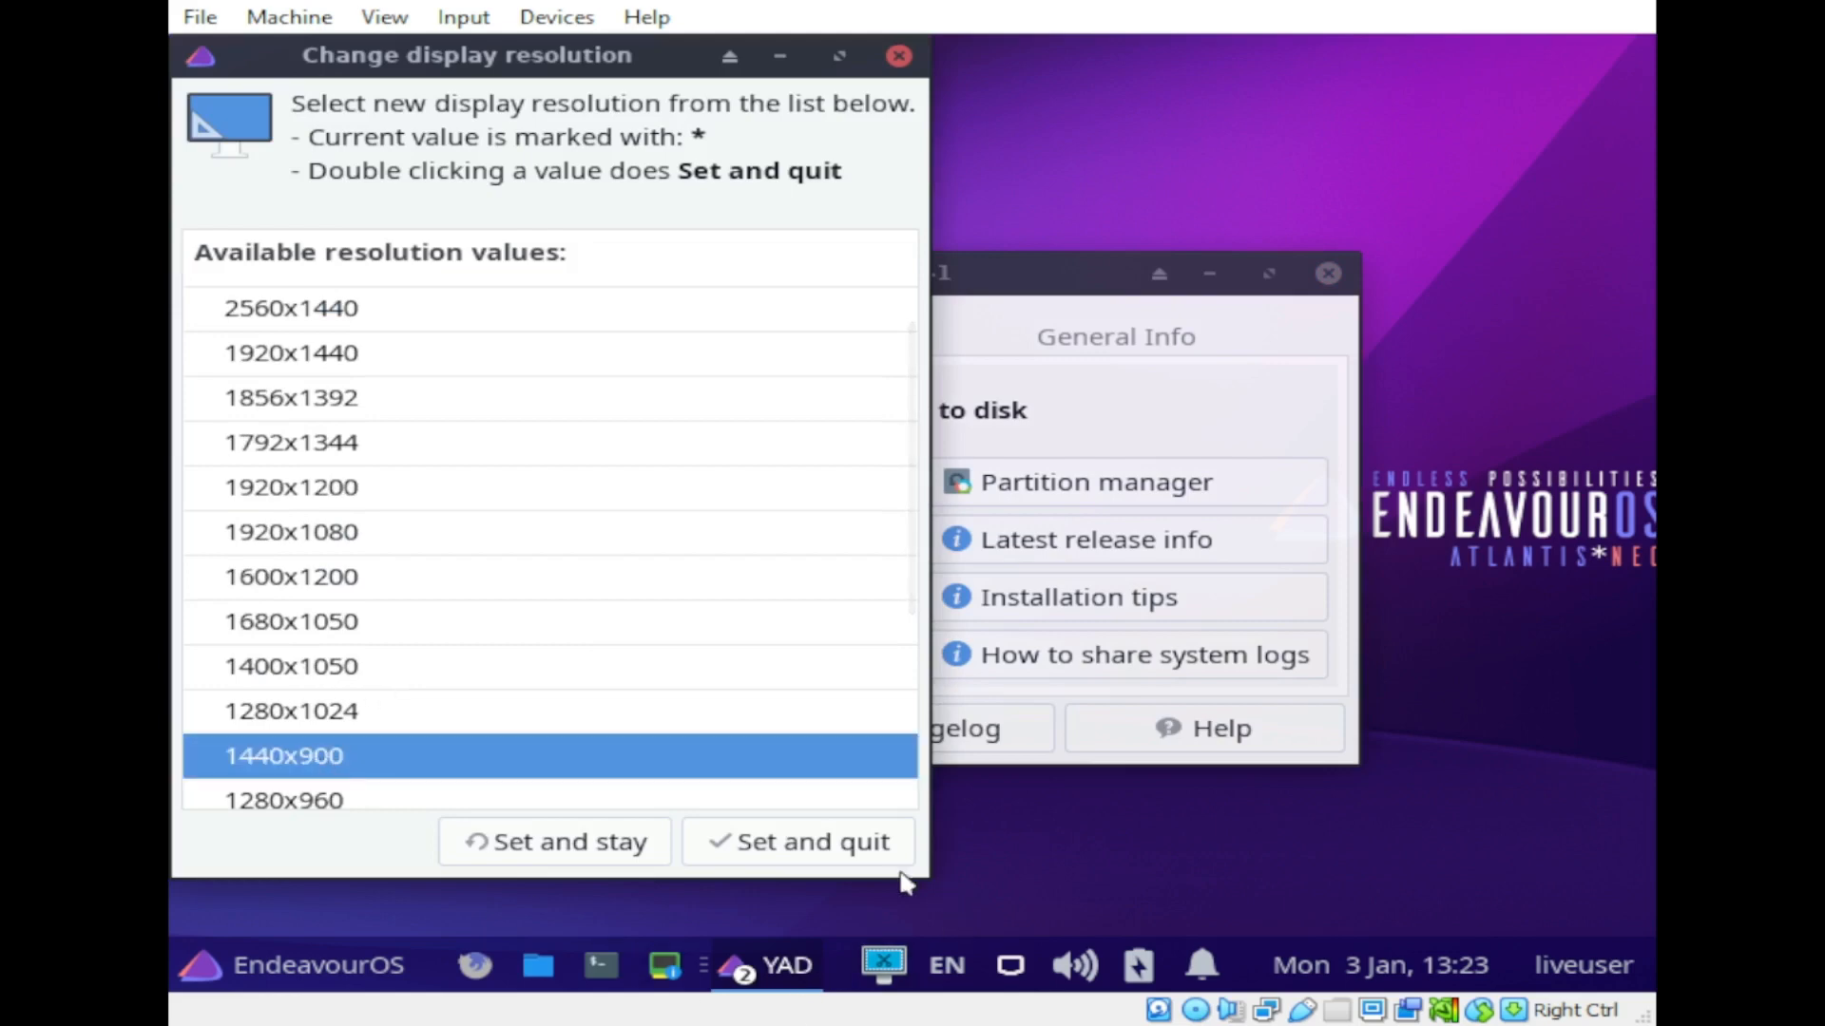
pyautogui.click(609, 859)
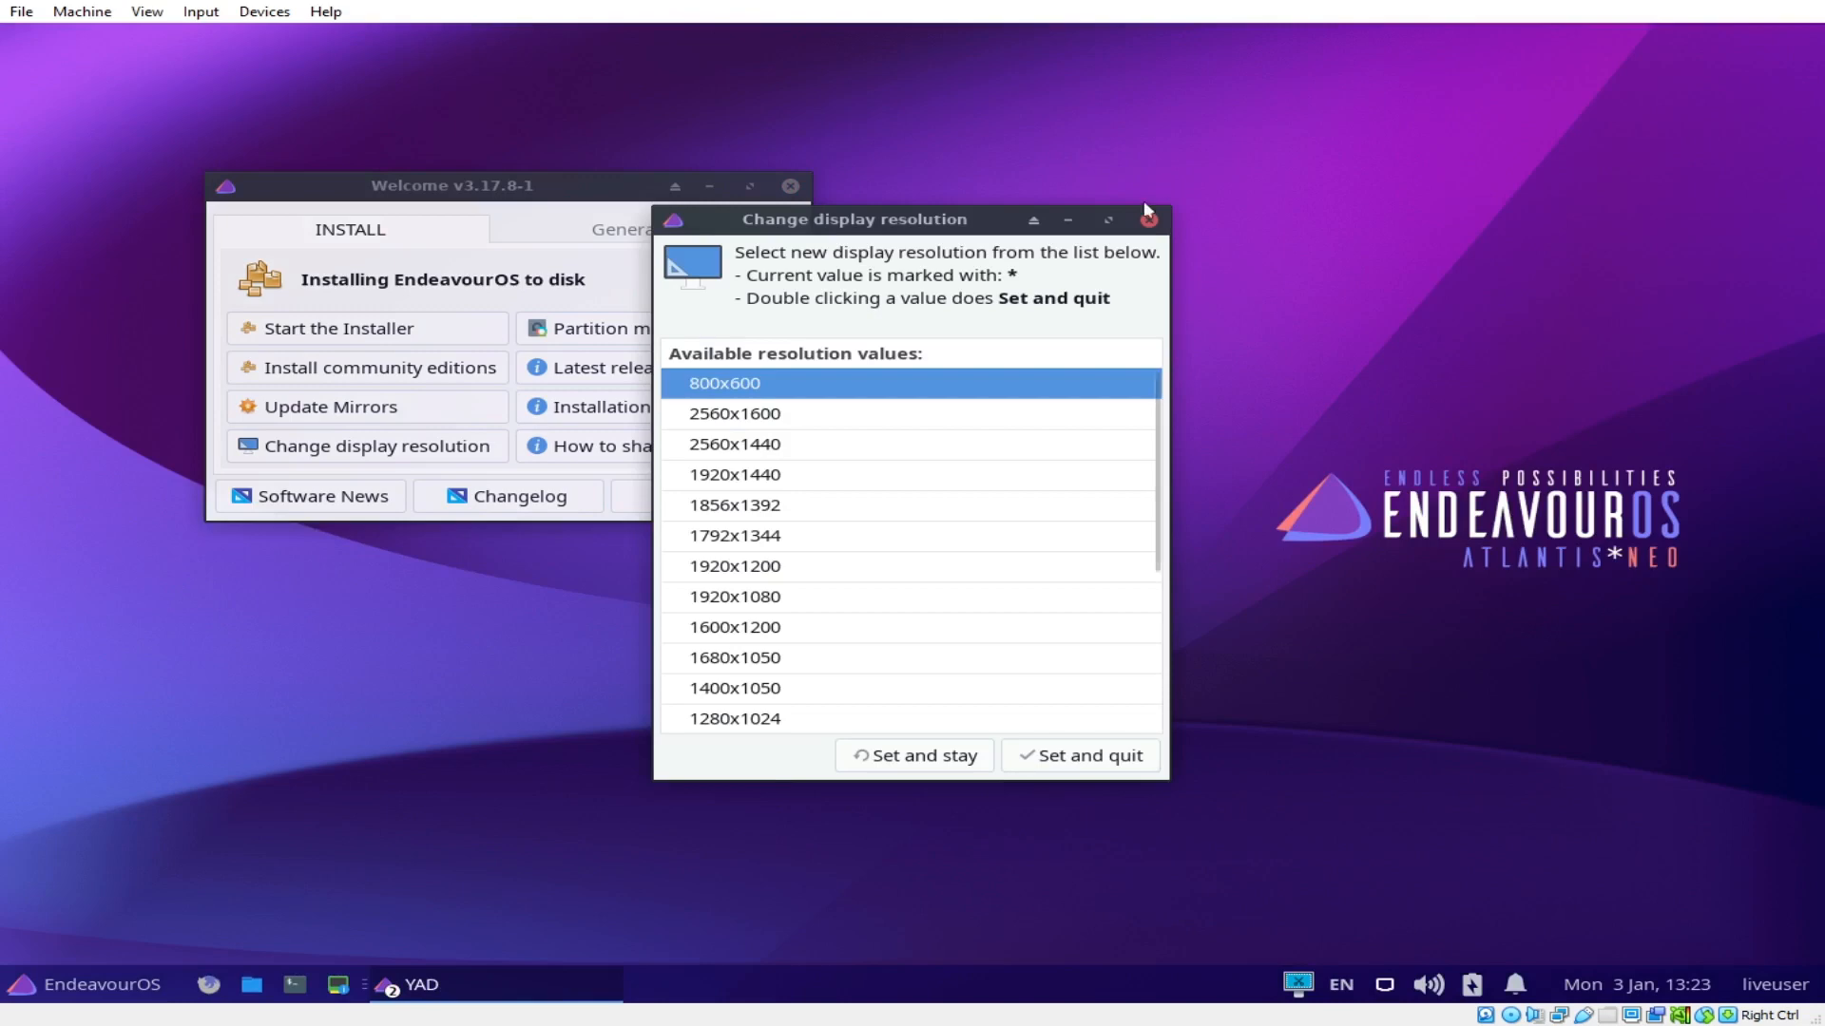
pyautogui.click(1148, 219)
pyautogui.moveTo(466, 185); pyautogui.dragTo(759, 365)
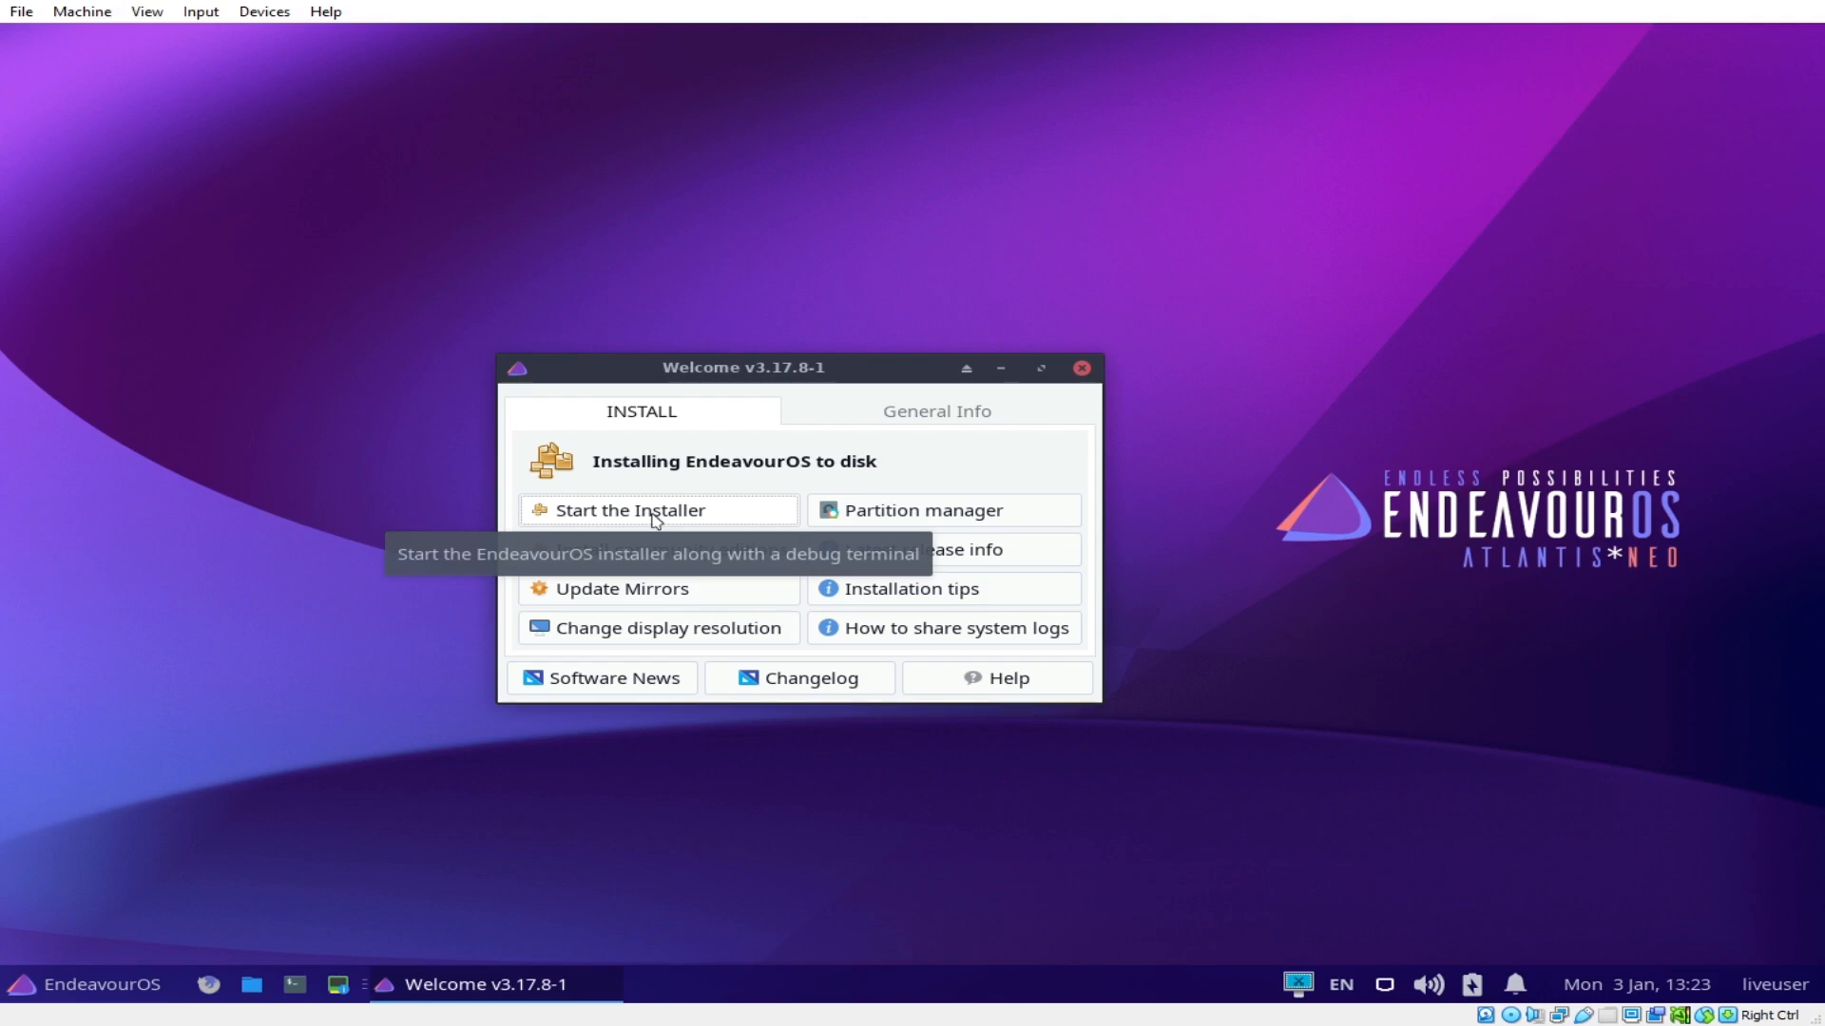
# Step: Start the installer from the Welcome app's INSTALL tab
pyautogui.click(687, 510)
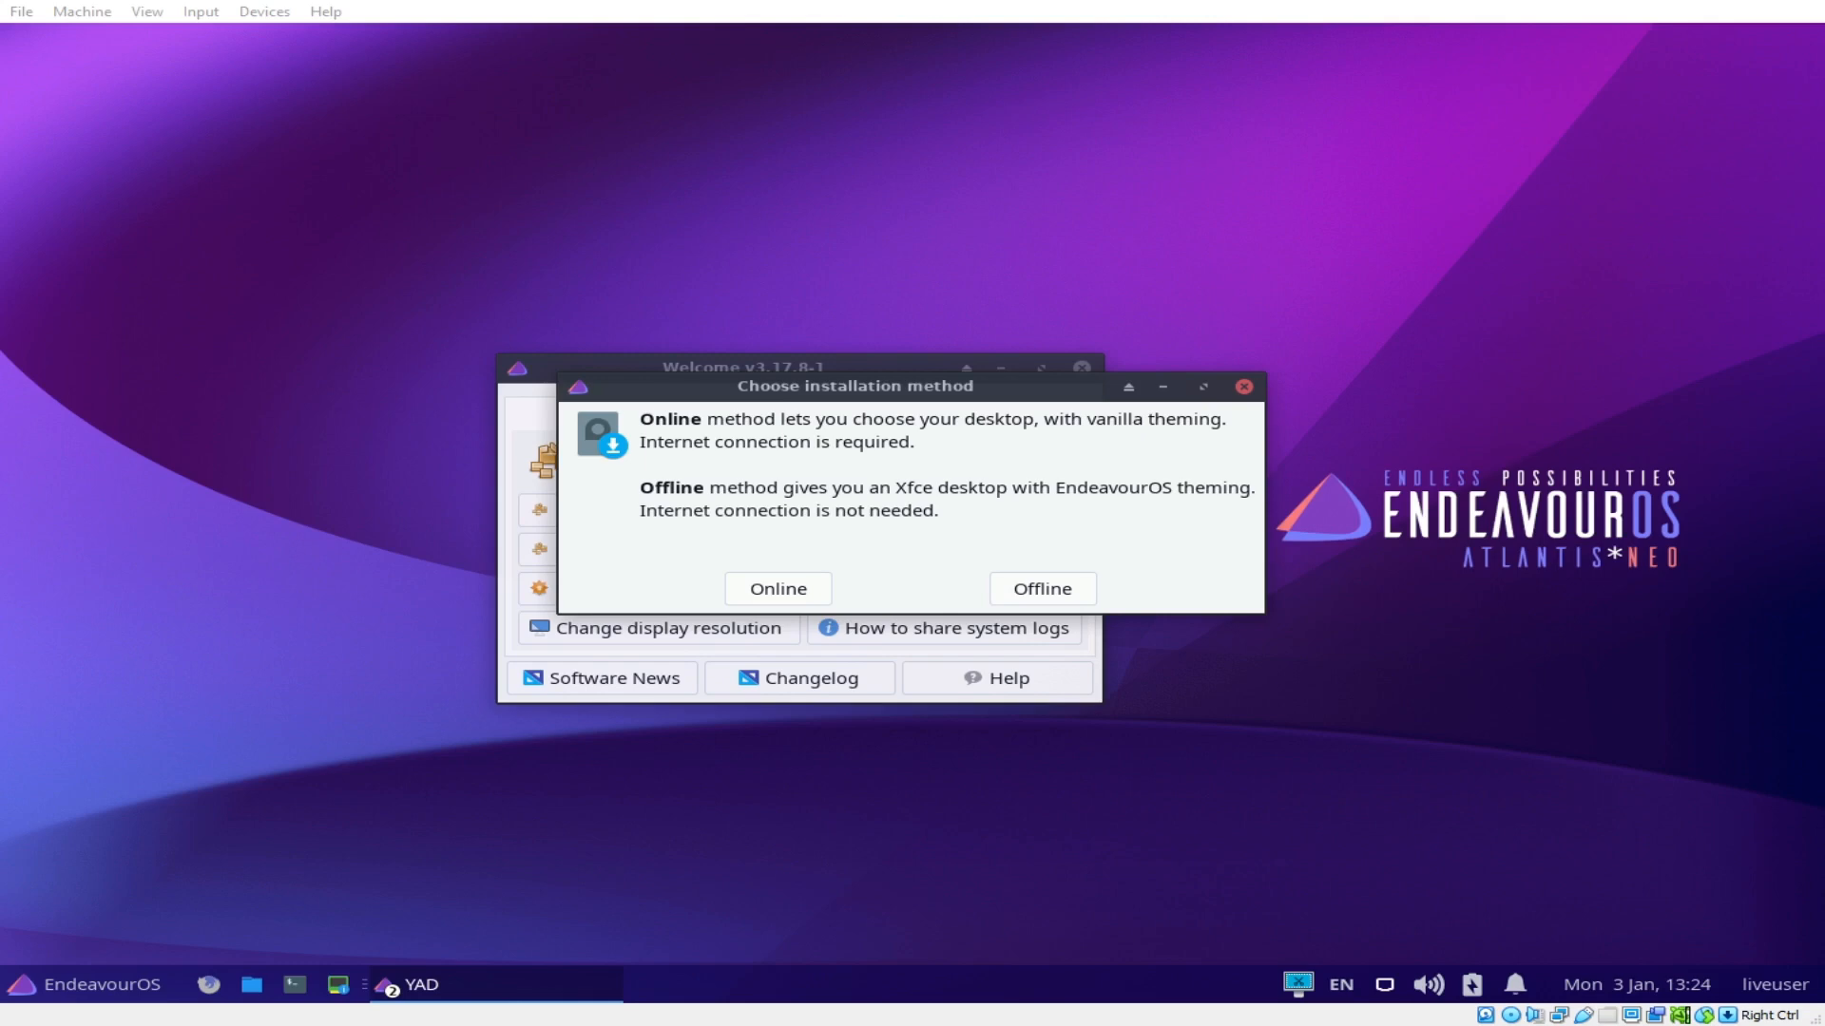
# Step: Choose the Online installation method to launch Calamares with its install log
pyautogui.click(785, 594)
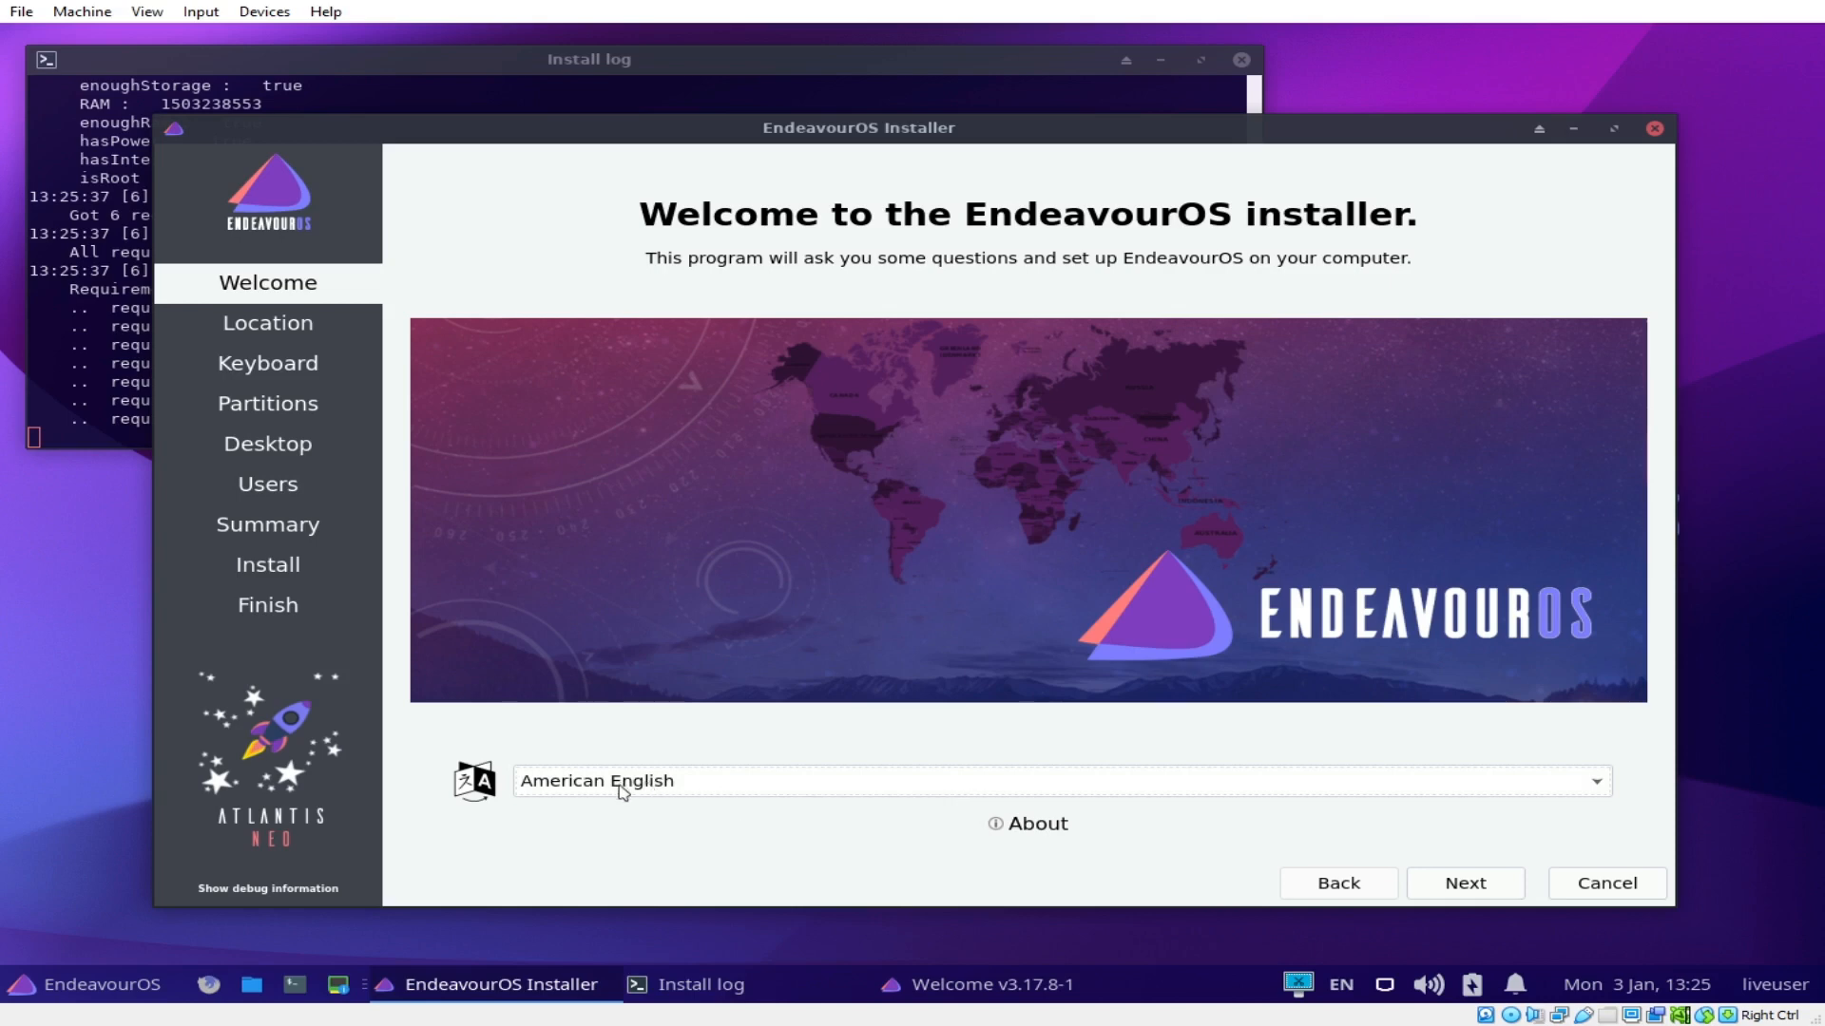
# Step: Accept the Welcome page and Asia/Manila location, pick the English (US) keyboard layout, and continue to Partitions
pyautogui.click(1462, 887)
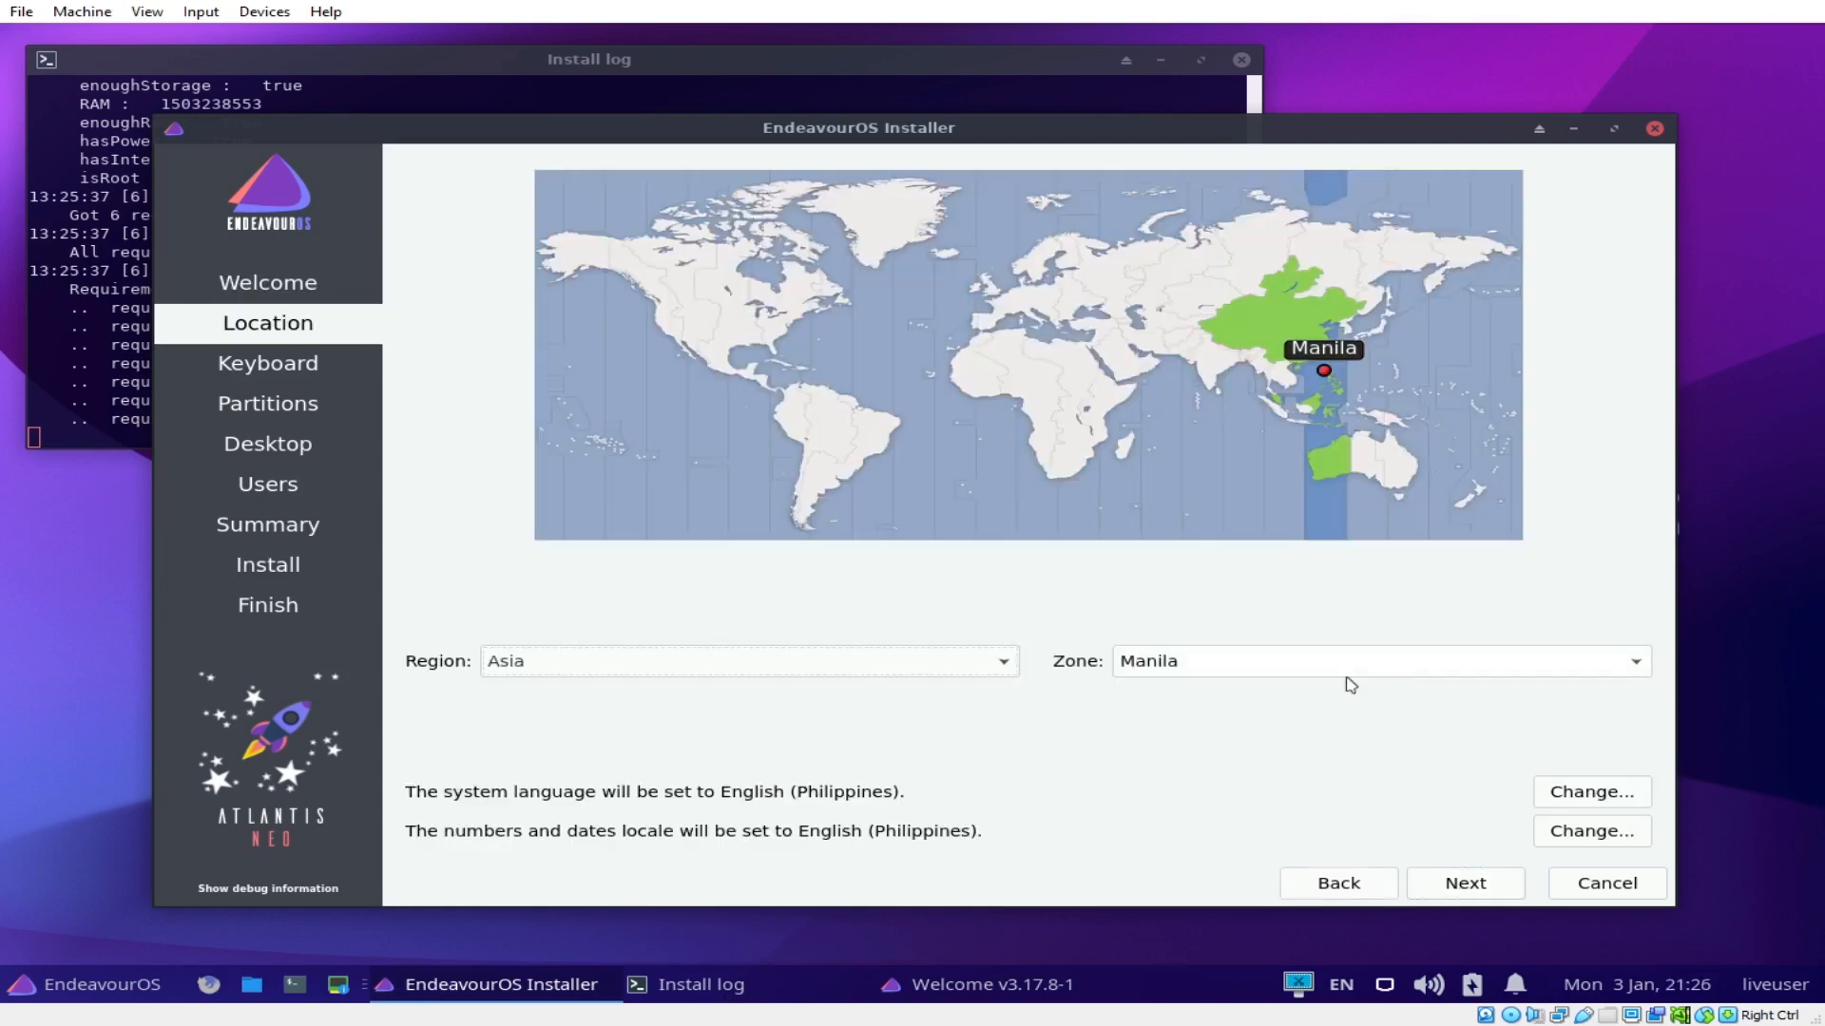
pyautogui.click(1452, 876)
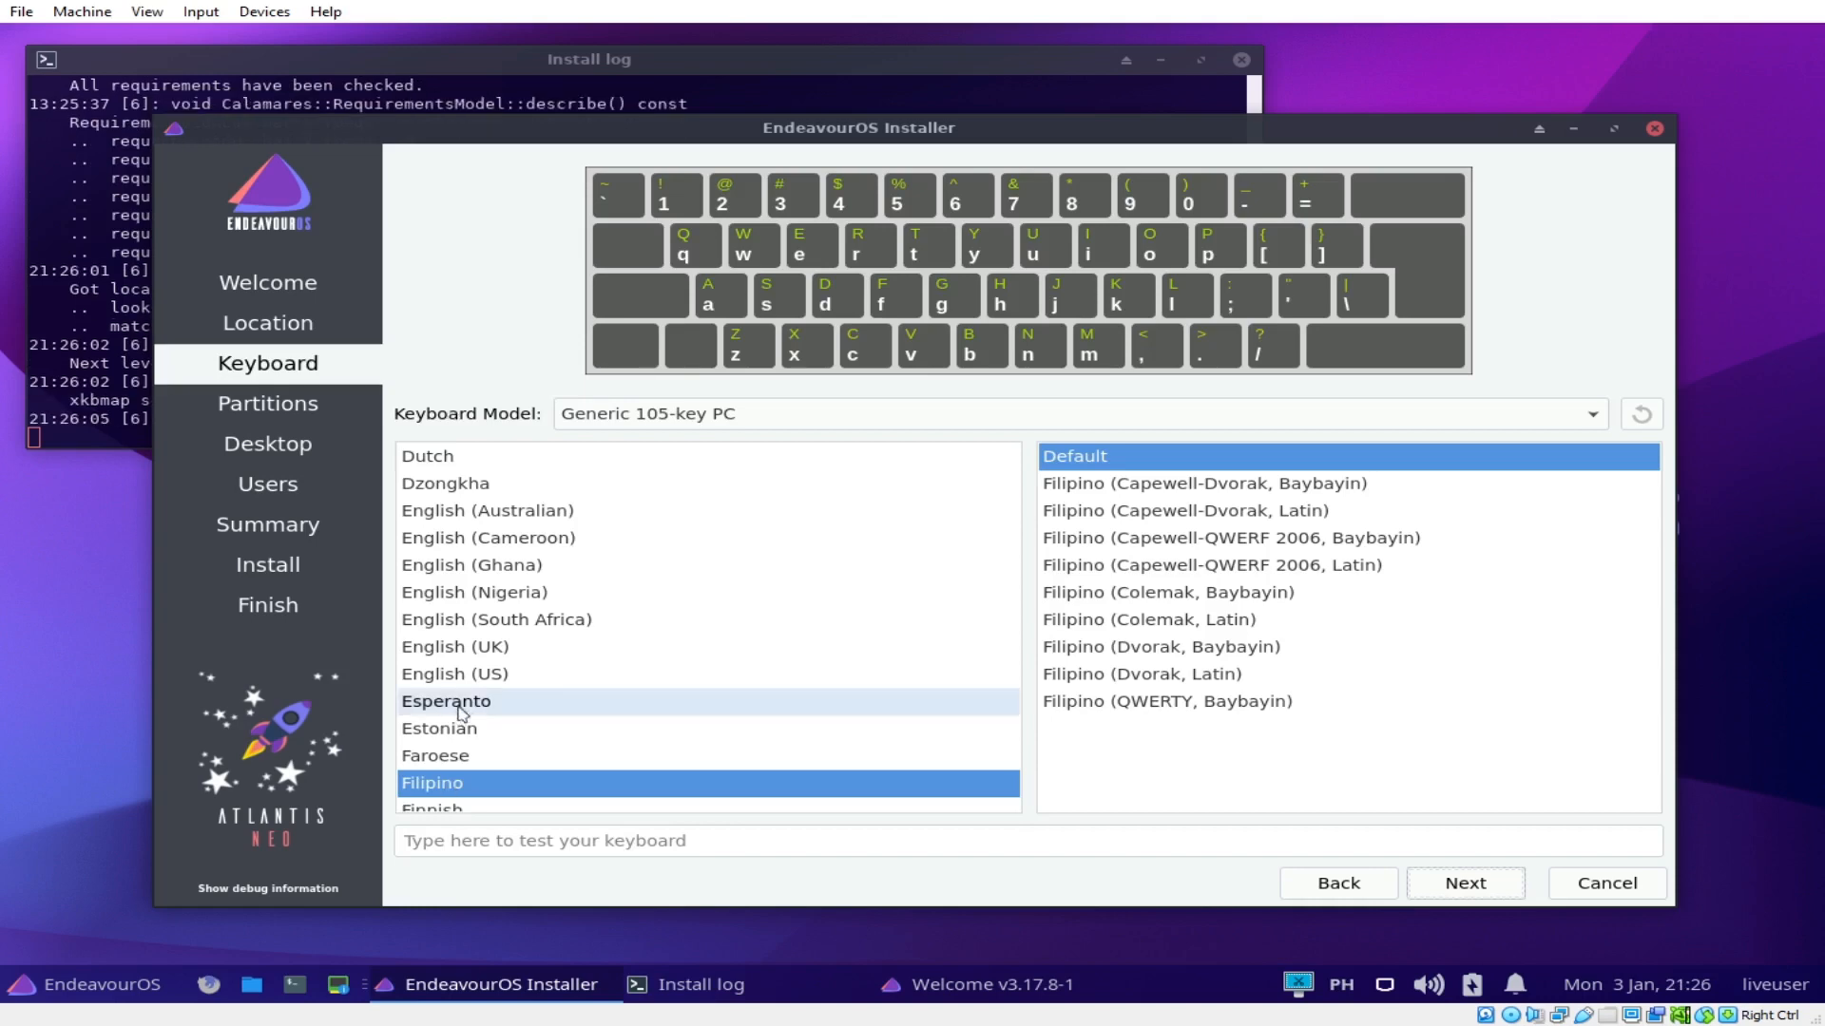
pyautogui.click(477, 682)
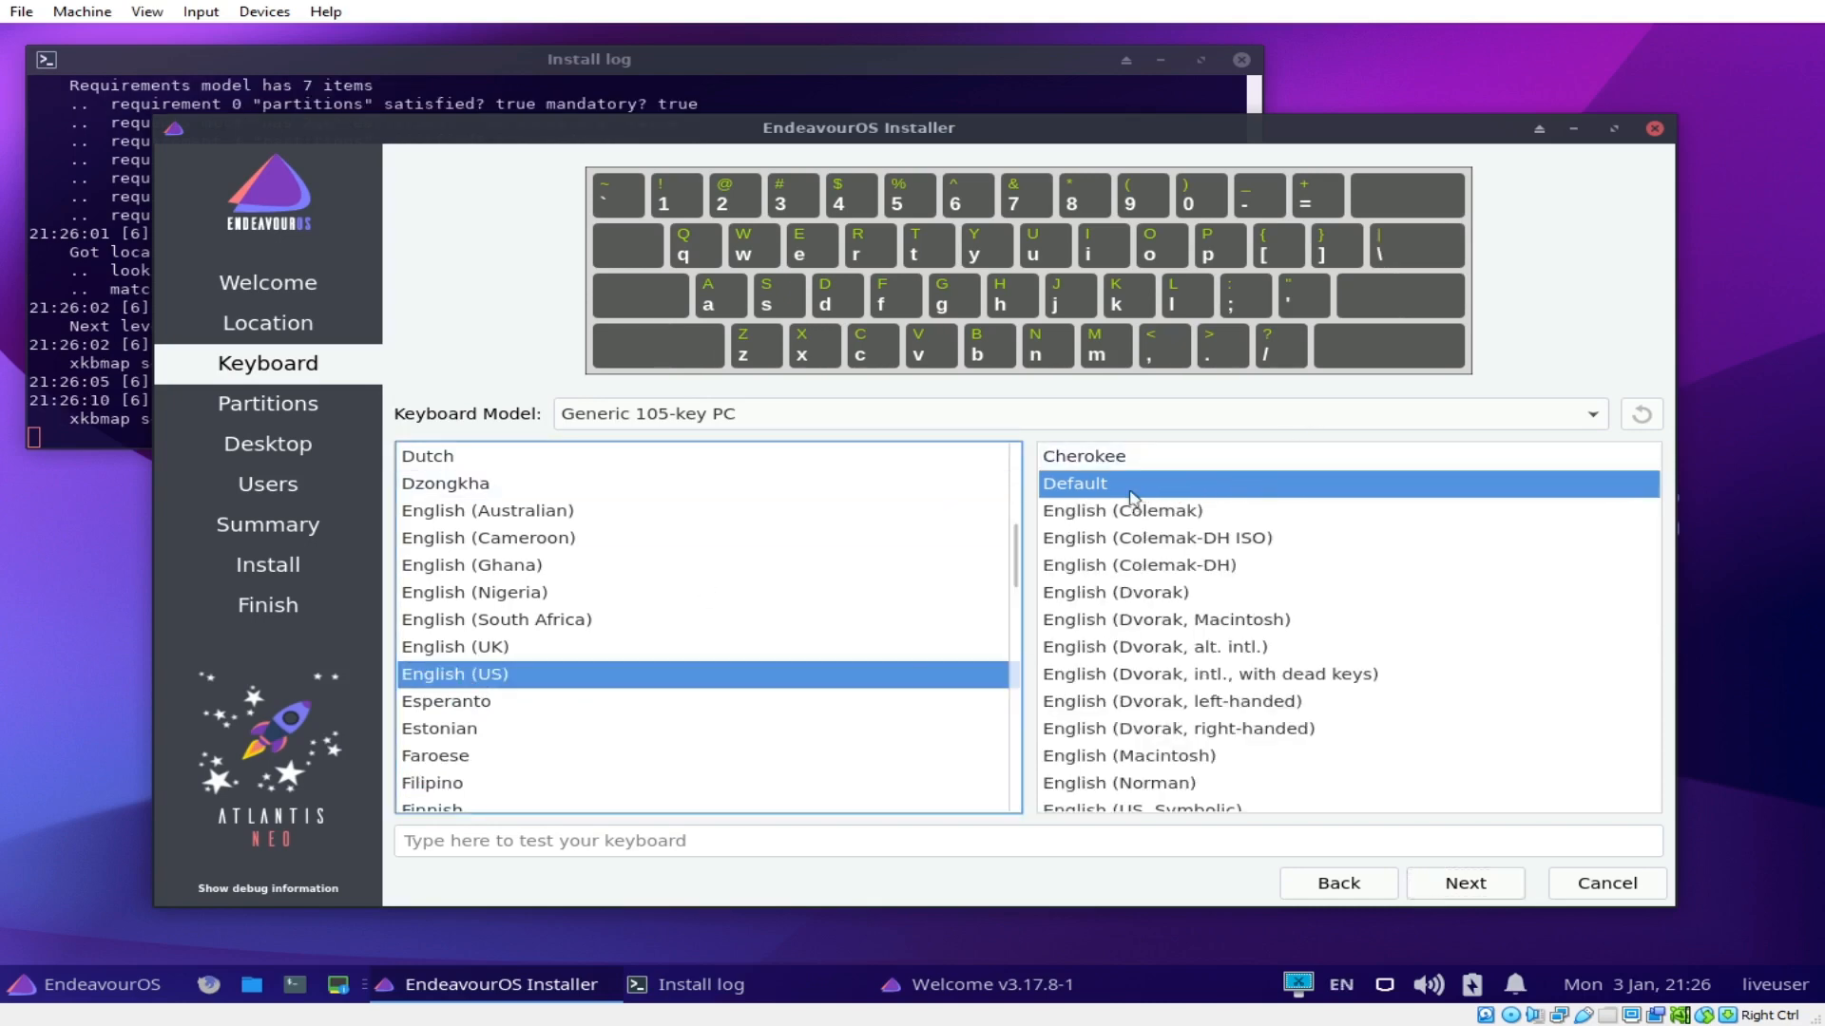
pyautogui.click(1474, 887)
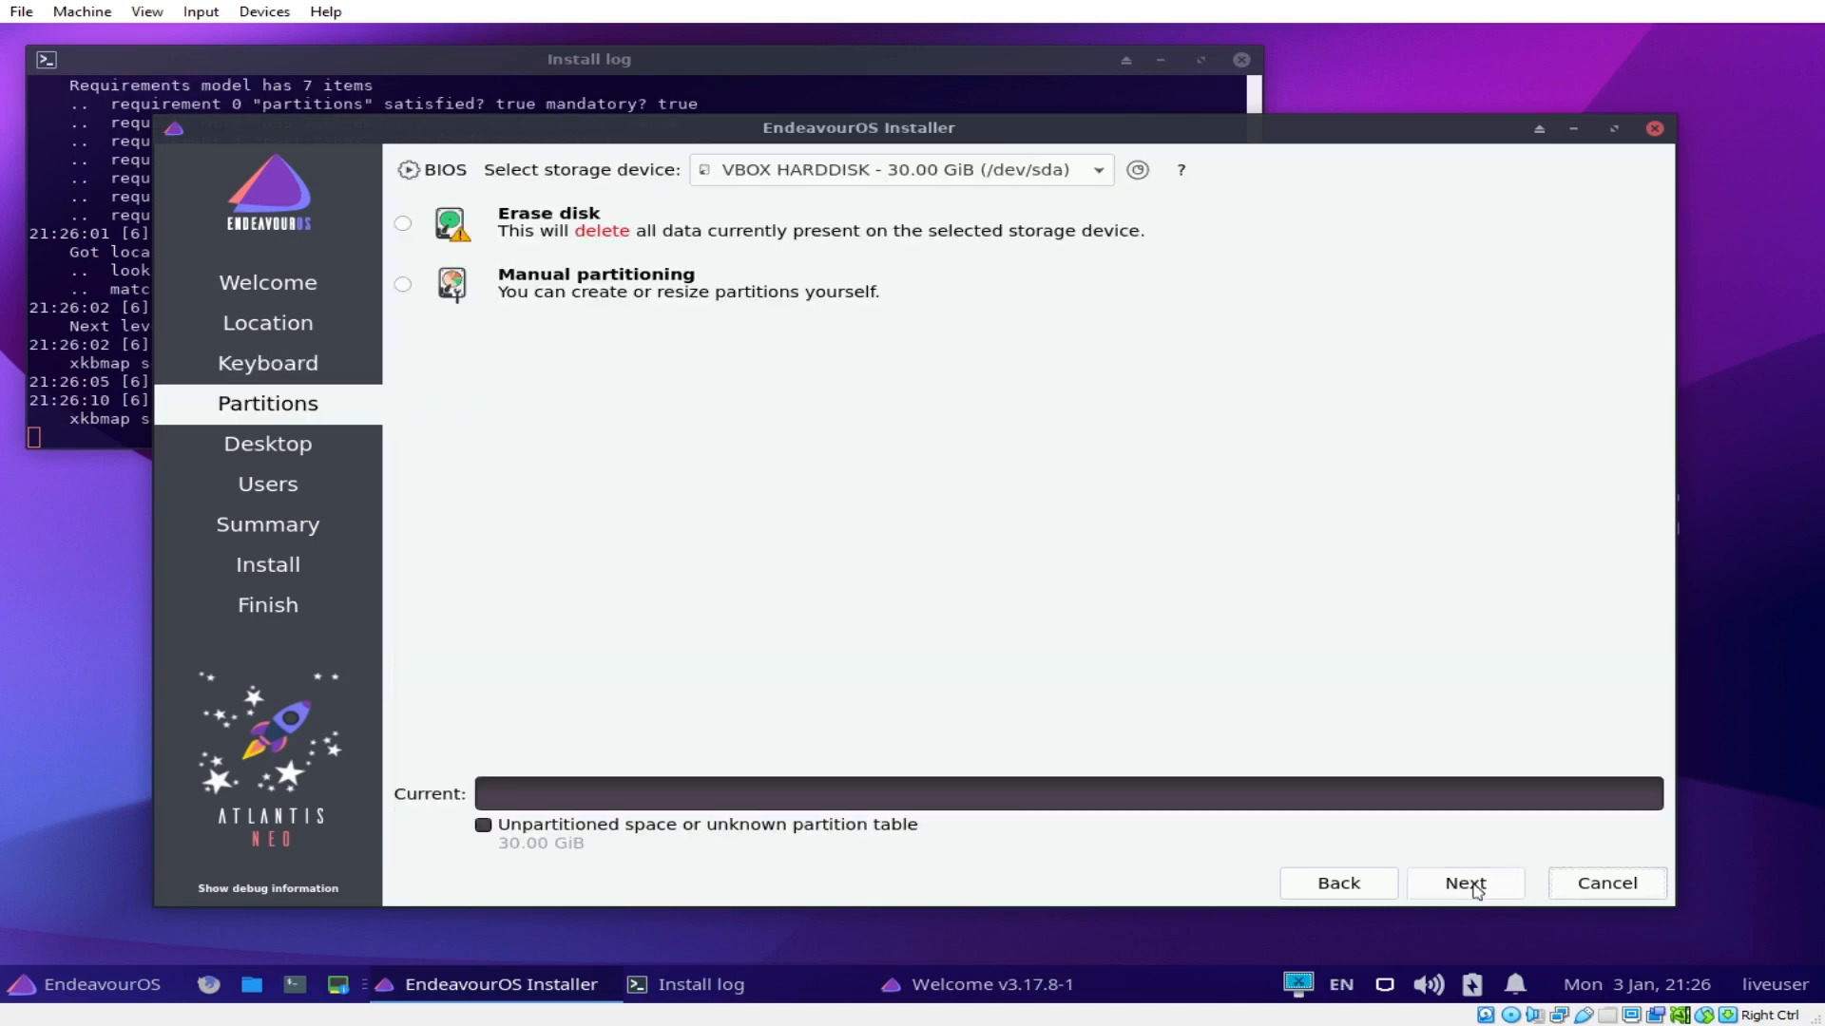
# Step: Erase the 30 GiB VBOX HARDDISK for a single ext4 partition and continue to desktop selection
pyautogui.click(404, 227)
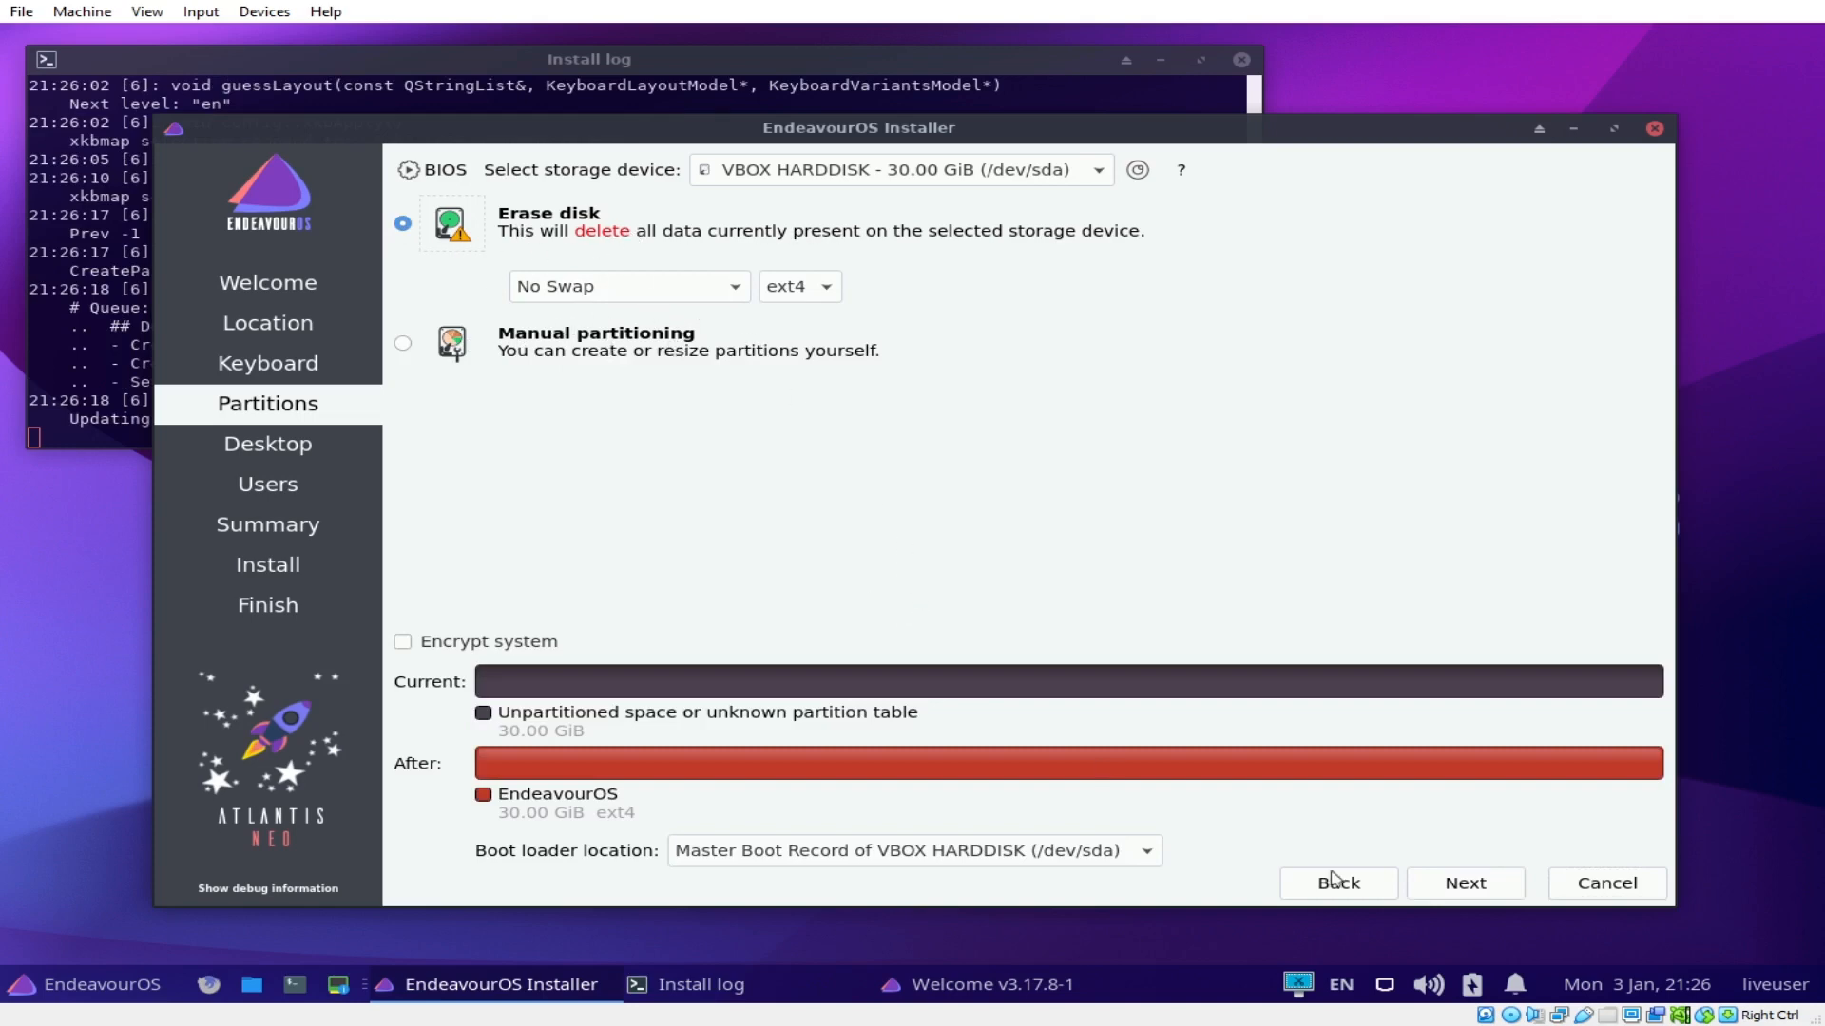
pyautogui.click(1478, 893)
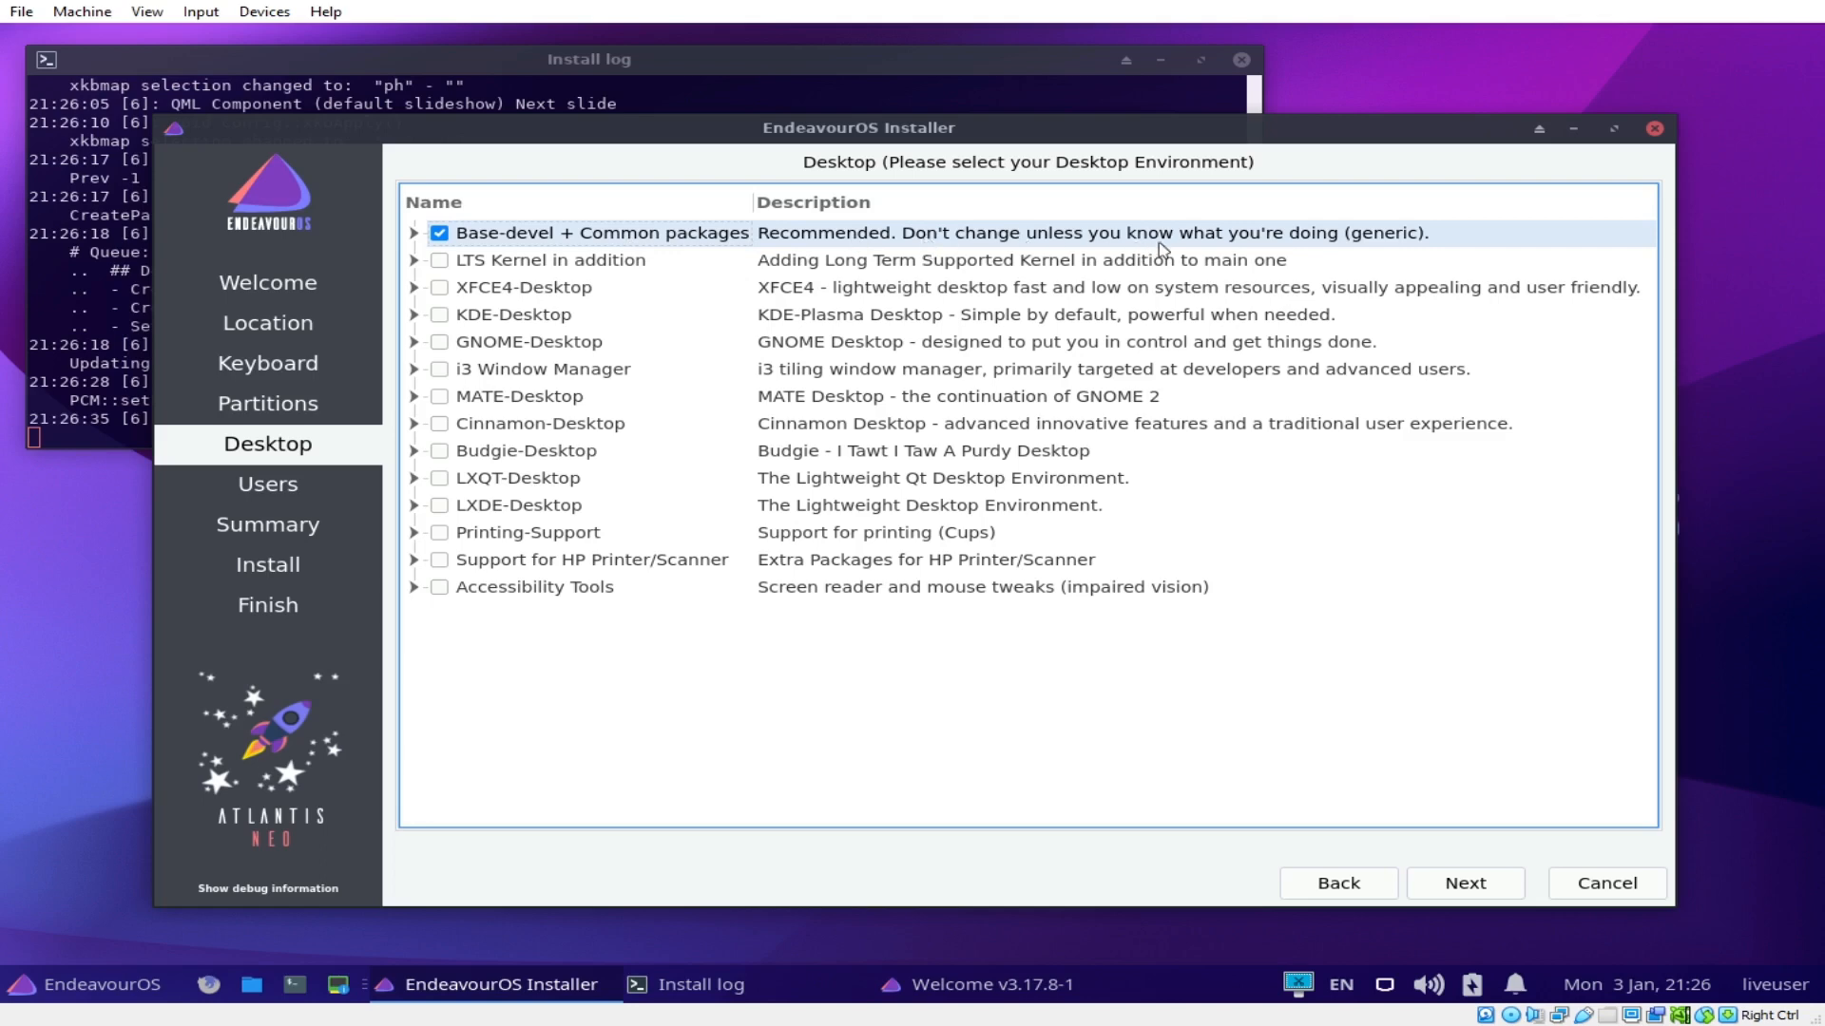
# Step: Inspect the Base-devel and i3 Window Manager package lists and review the GNOME and Cinnamon entries, leaving none chosen
pyautogui.click(414, 233)
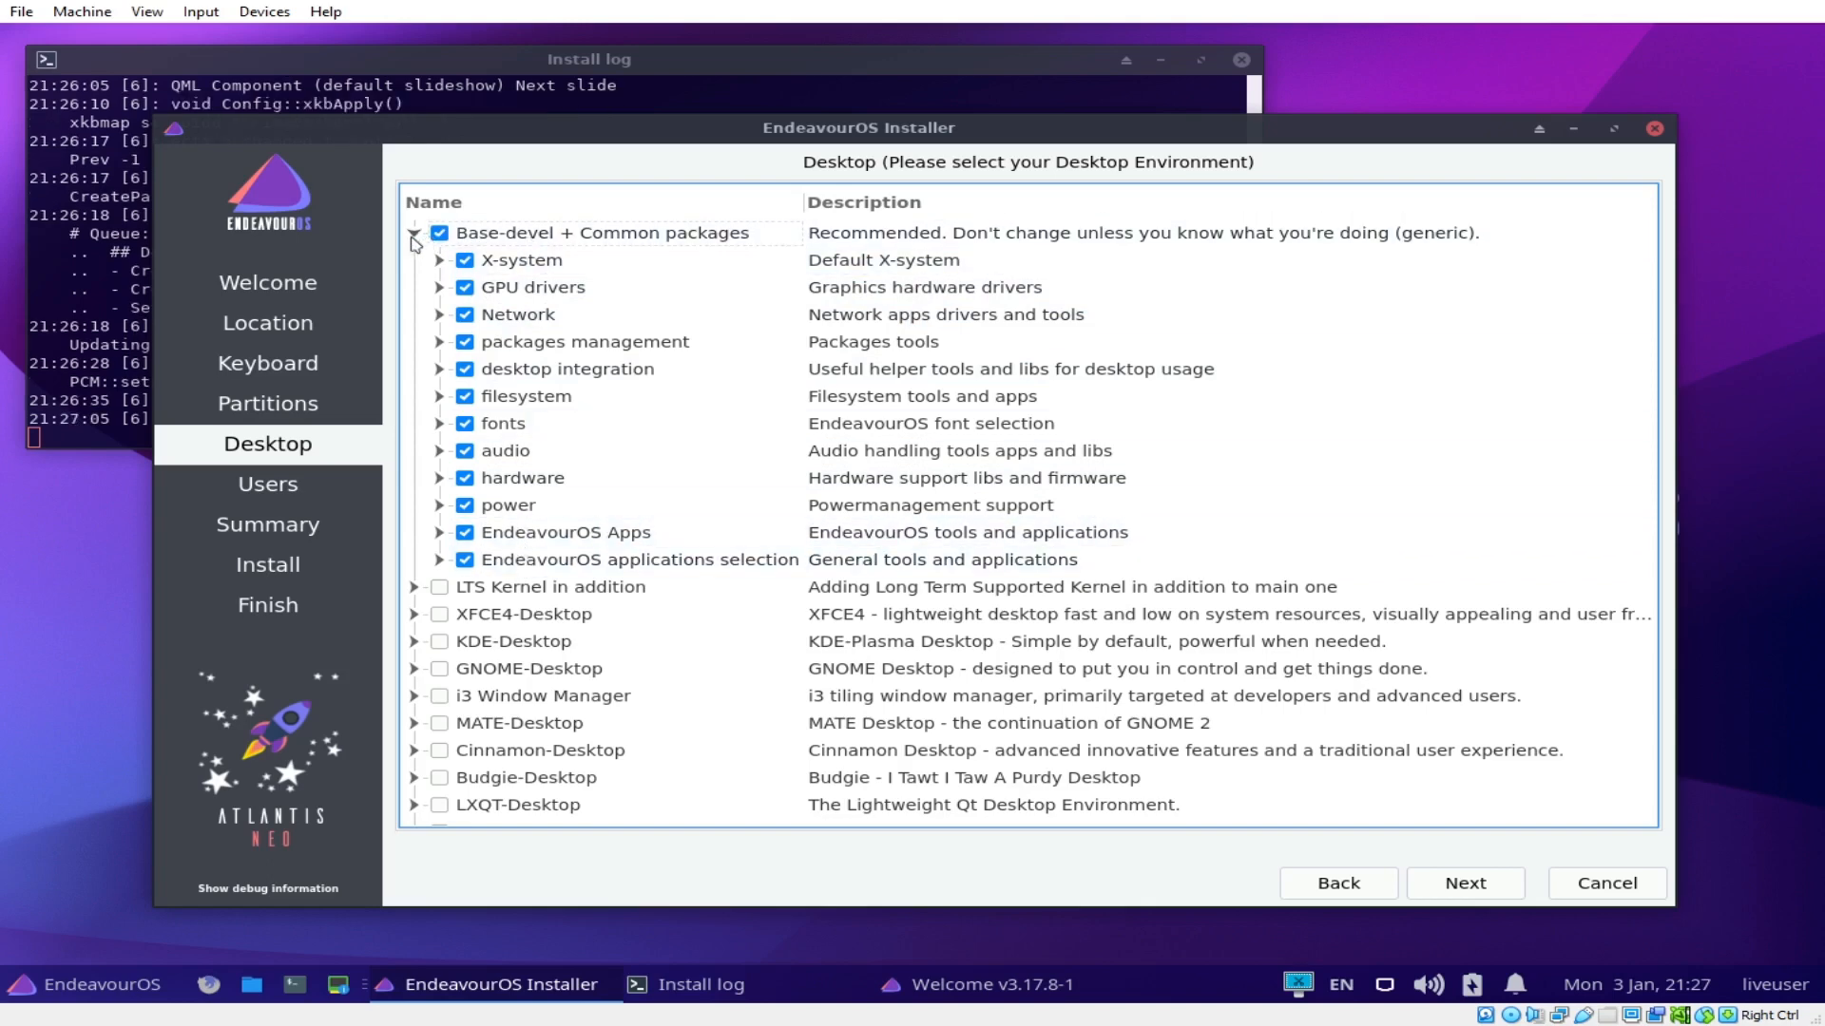
pyautogui.click(413, 234)
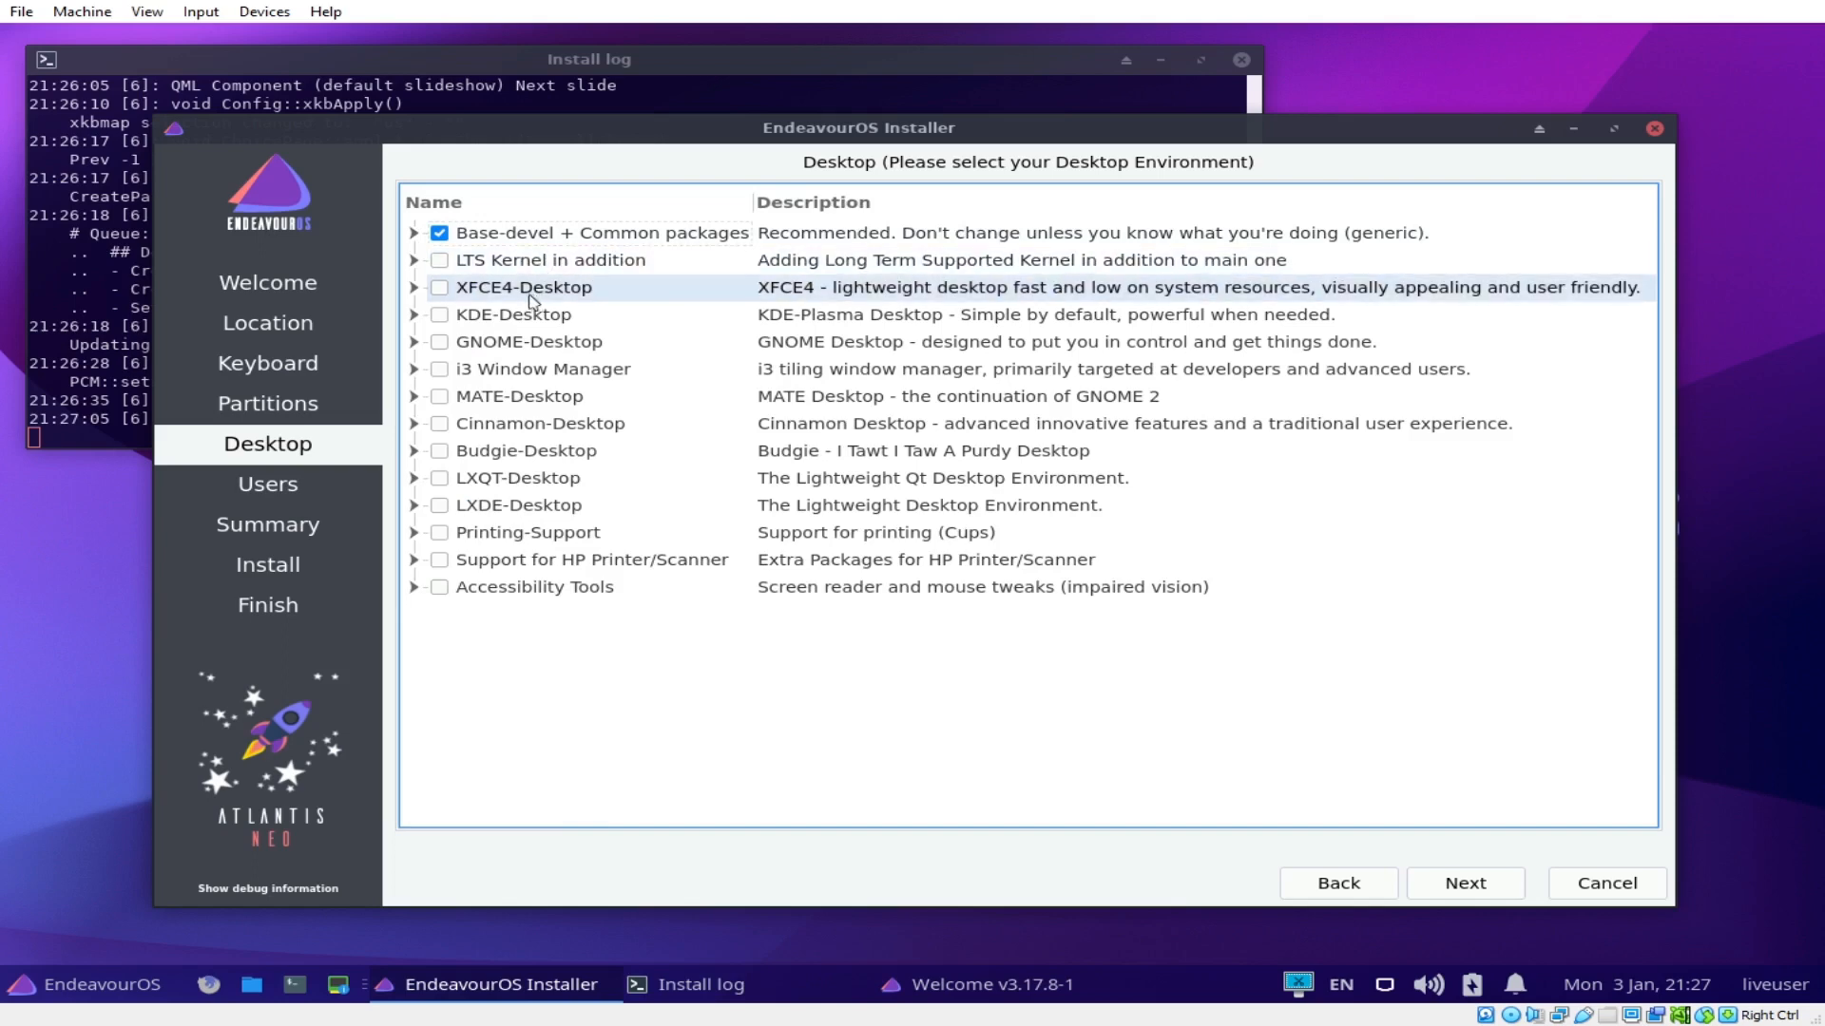
pyautogui.click(415, 375)
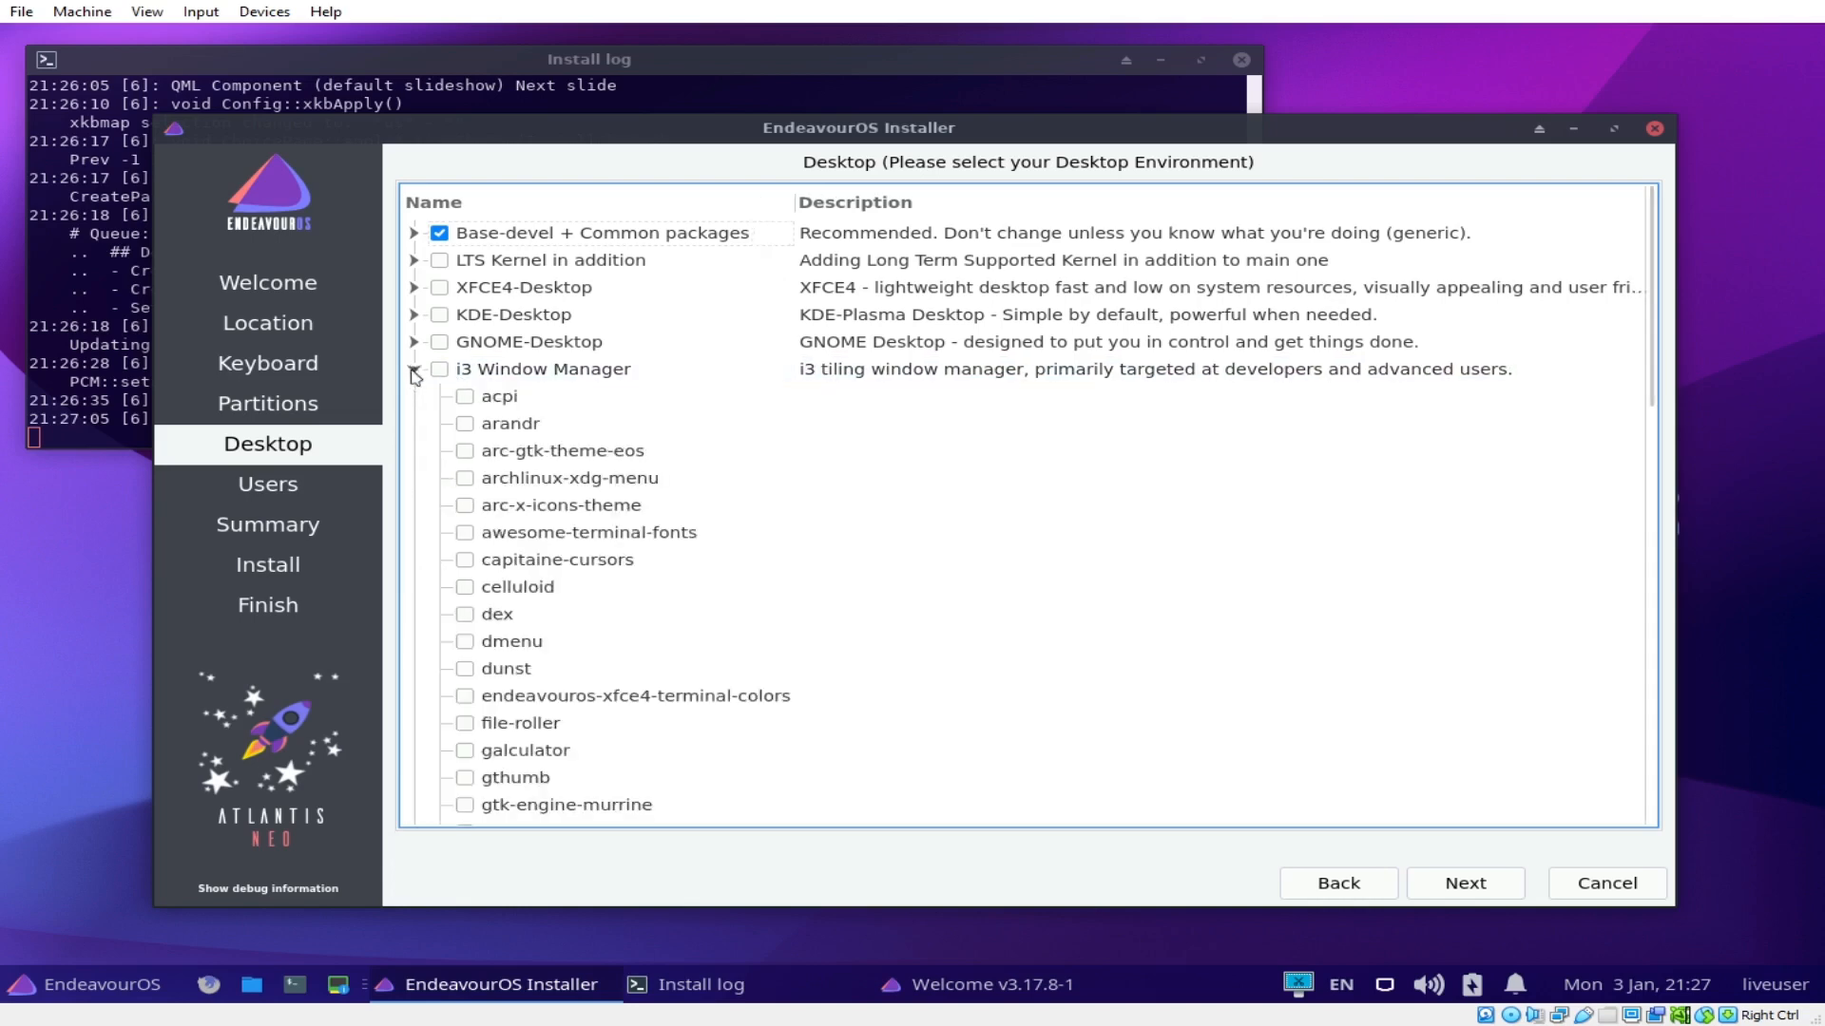
pyautogui.click(414, 371)
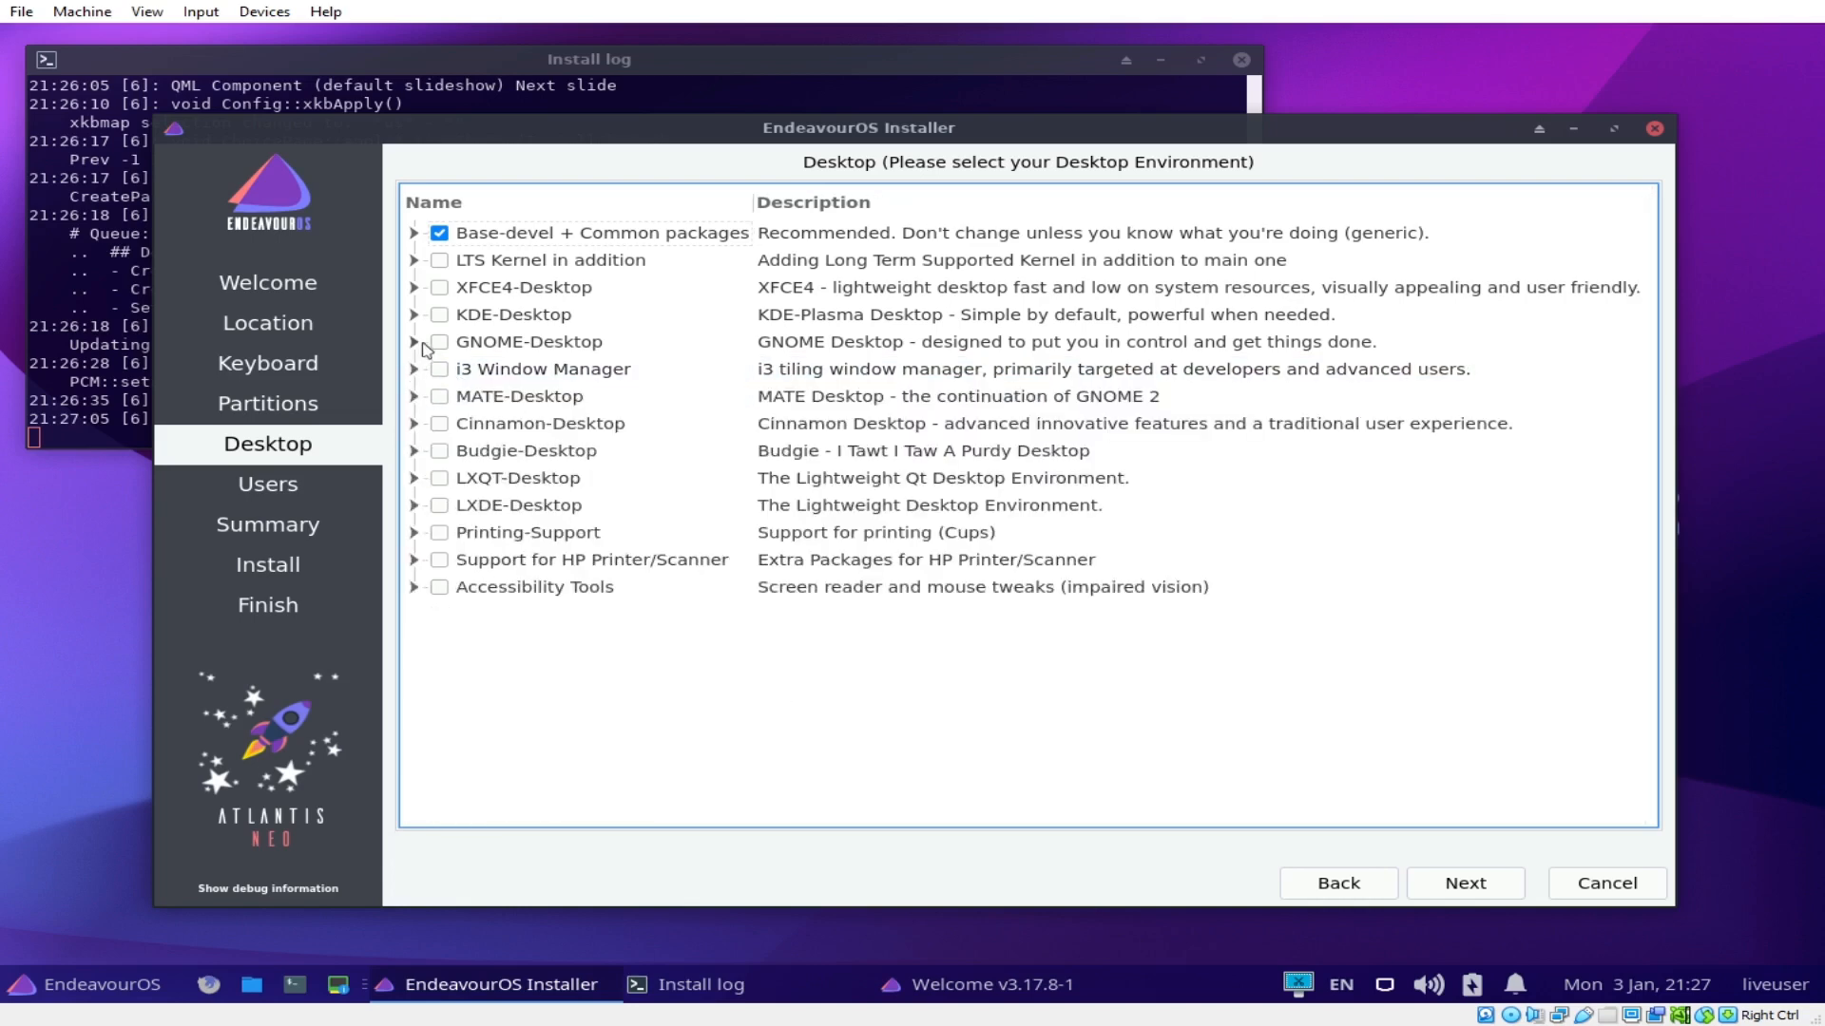
pyautogui.click(507, 349)
pyautogui.click(440, 425)
pyautogui.click(440, 426)
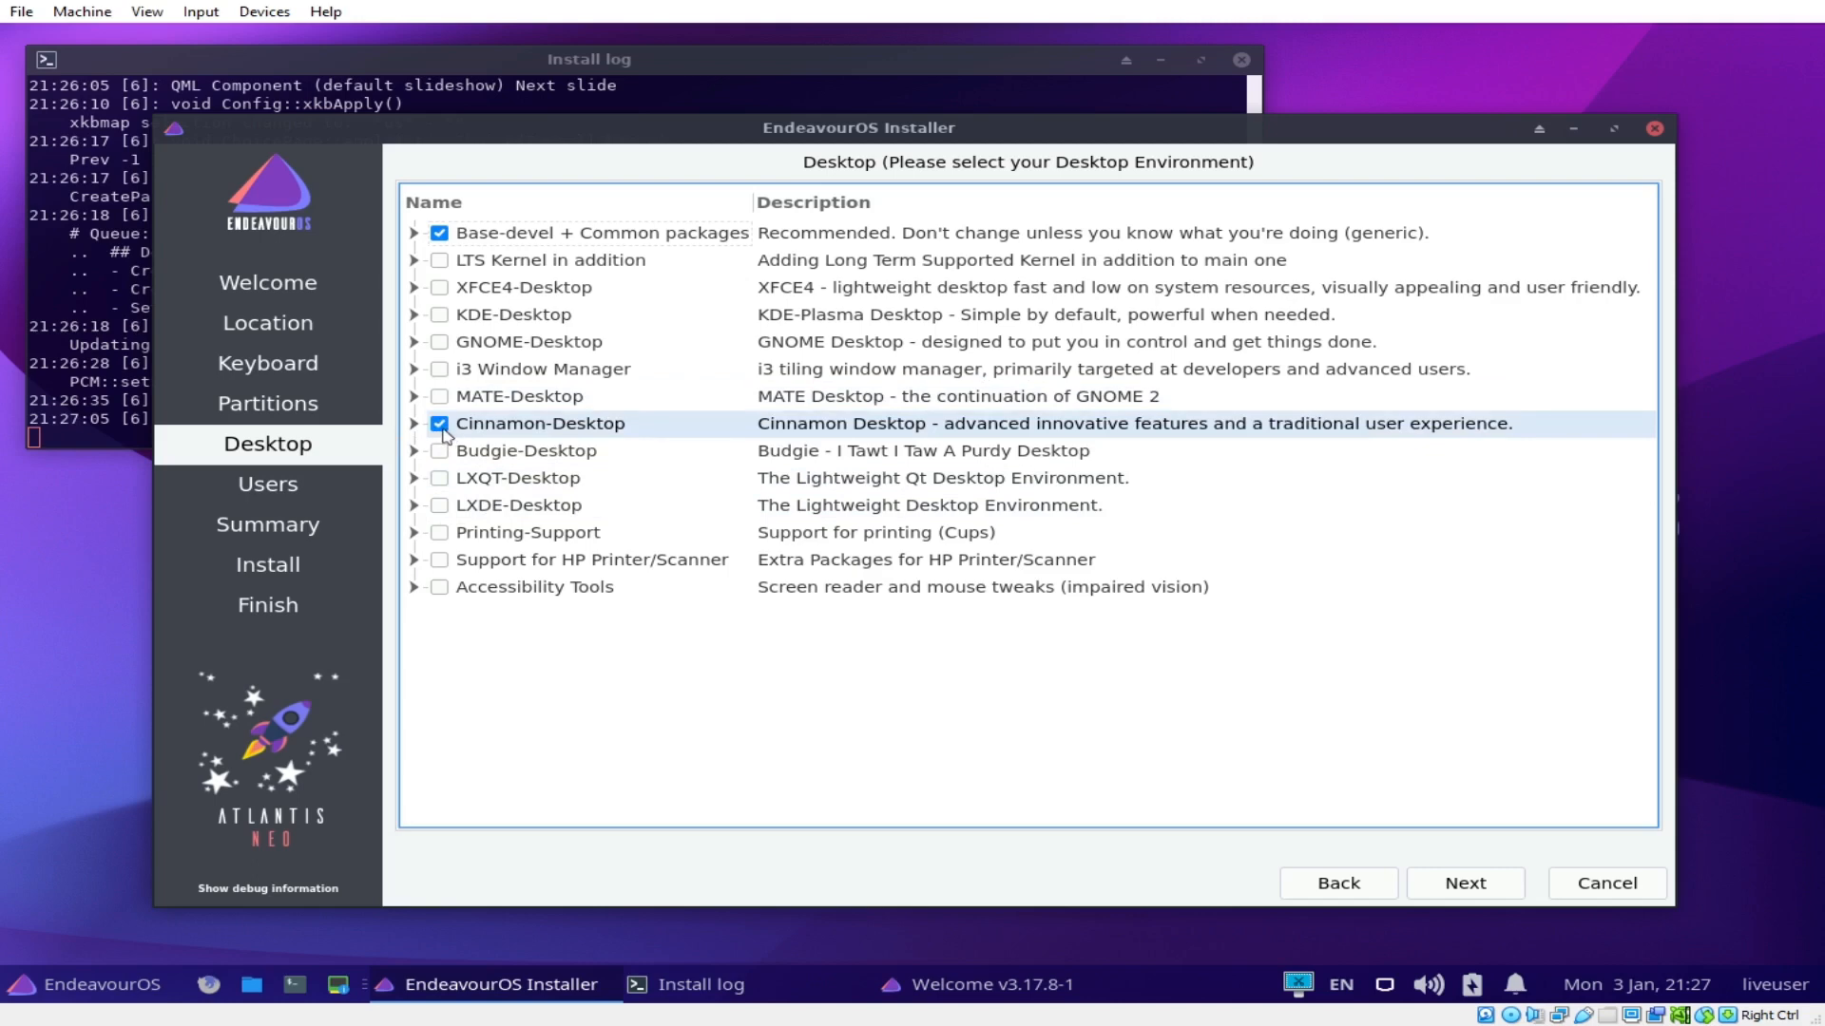
# Step: Tick i3 Window Manager as the desktop and move on to the Users page
pyautogui.click(441, 371)
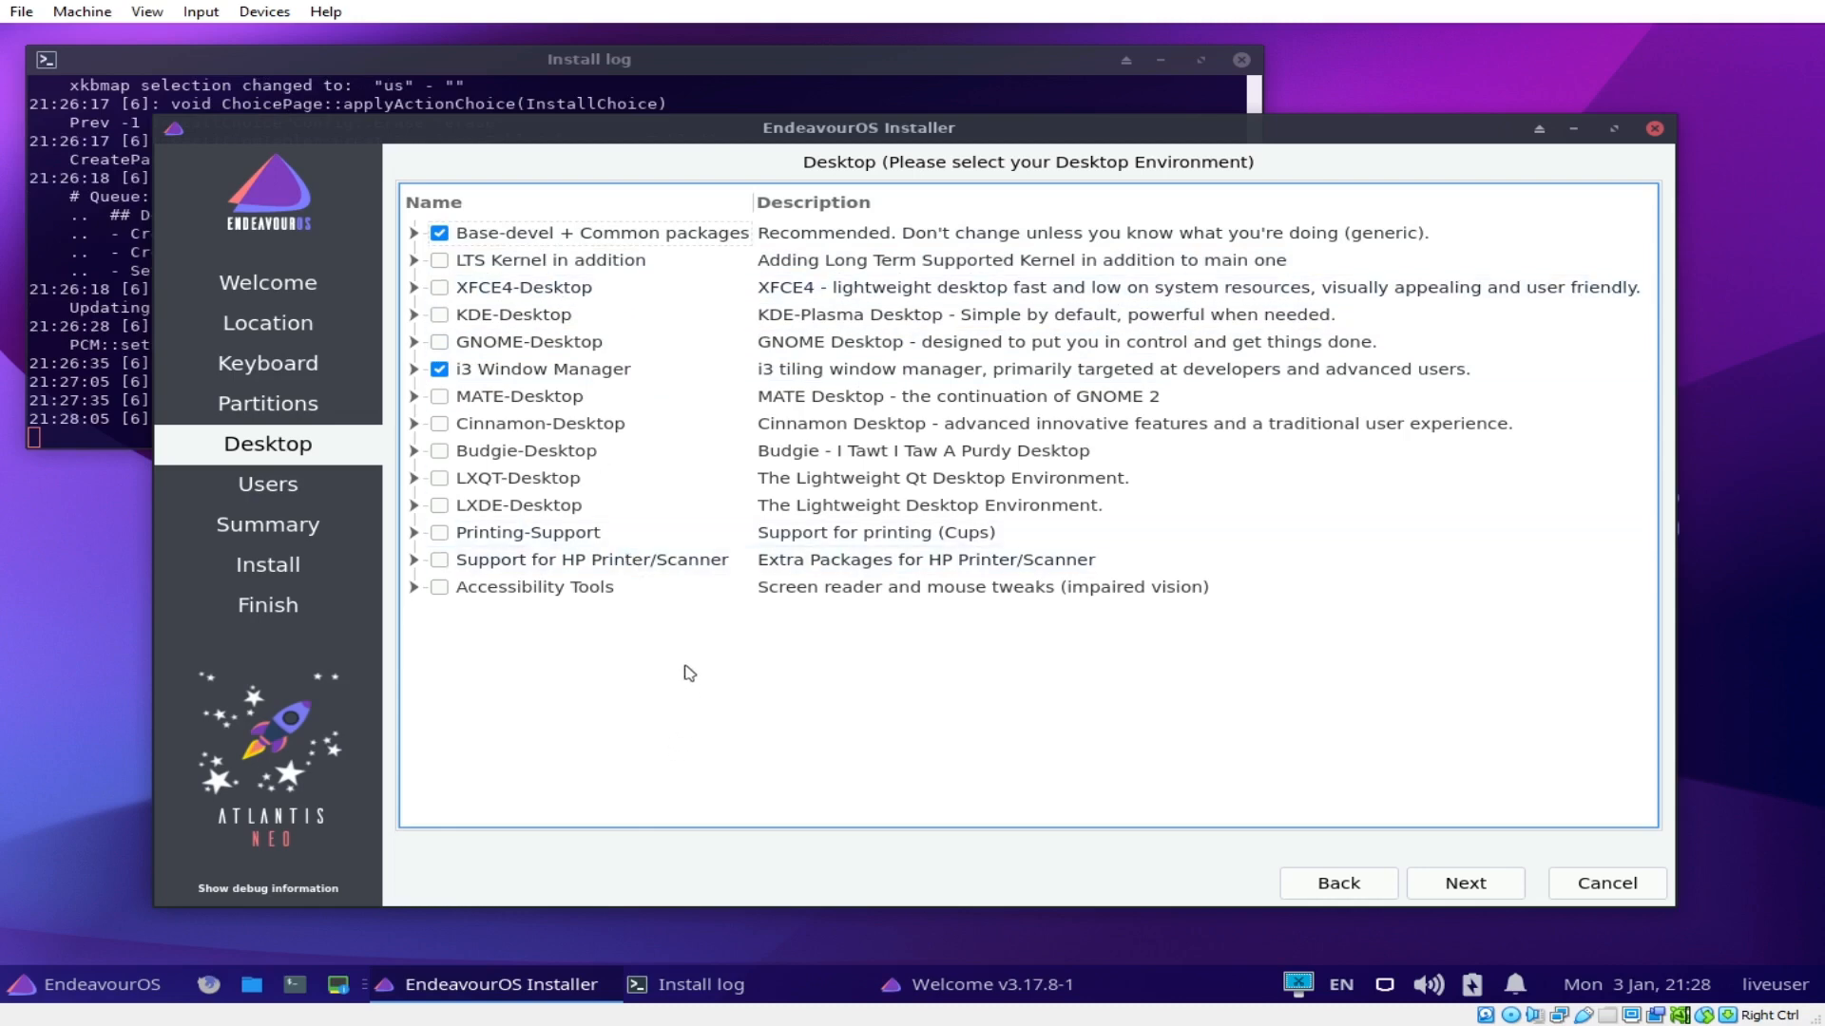
pyautogui.click(1468, 886)
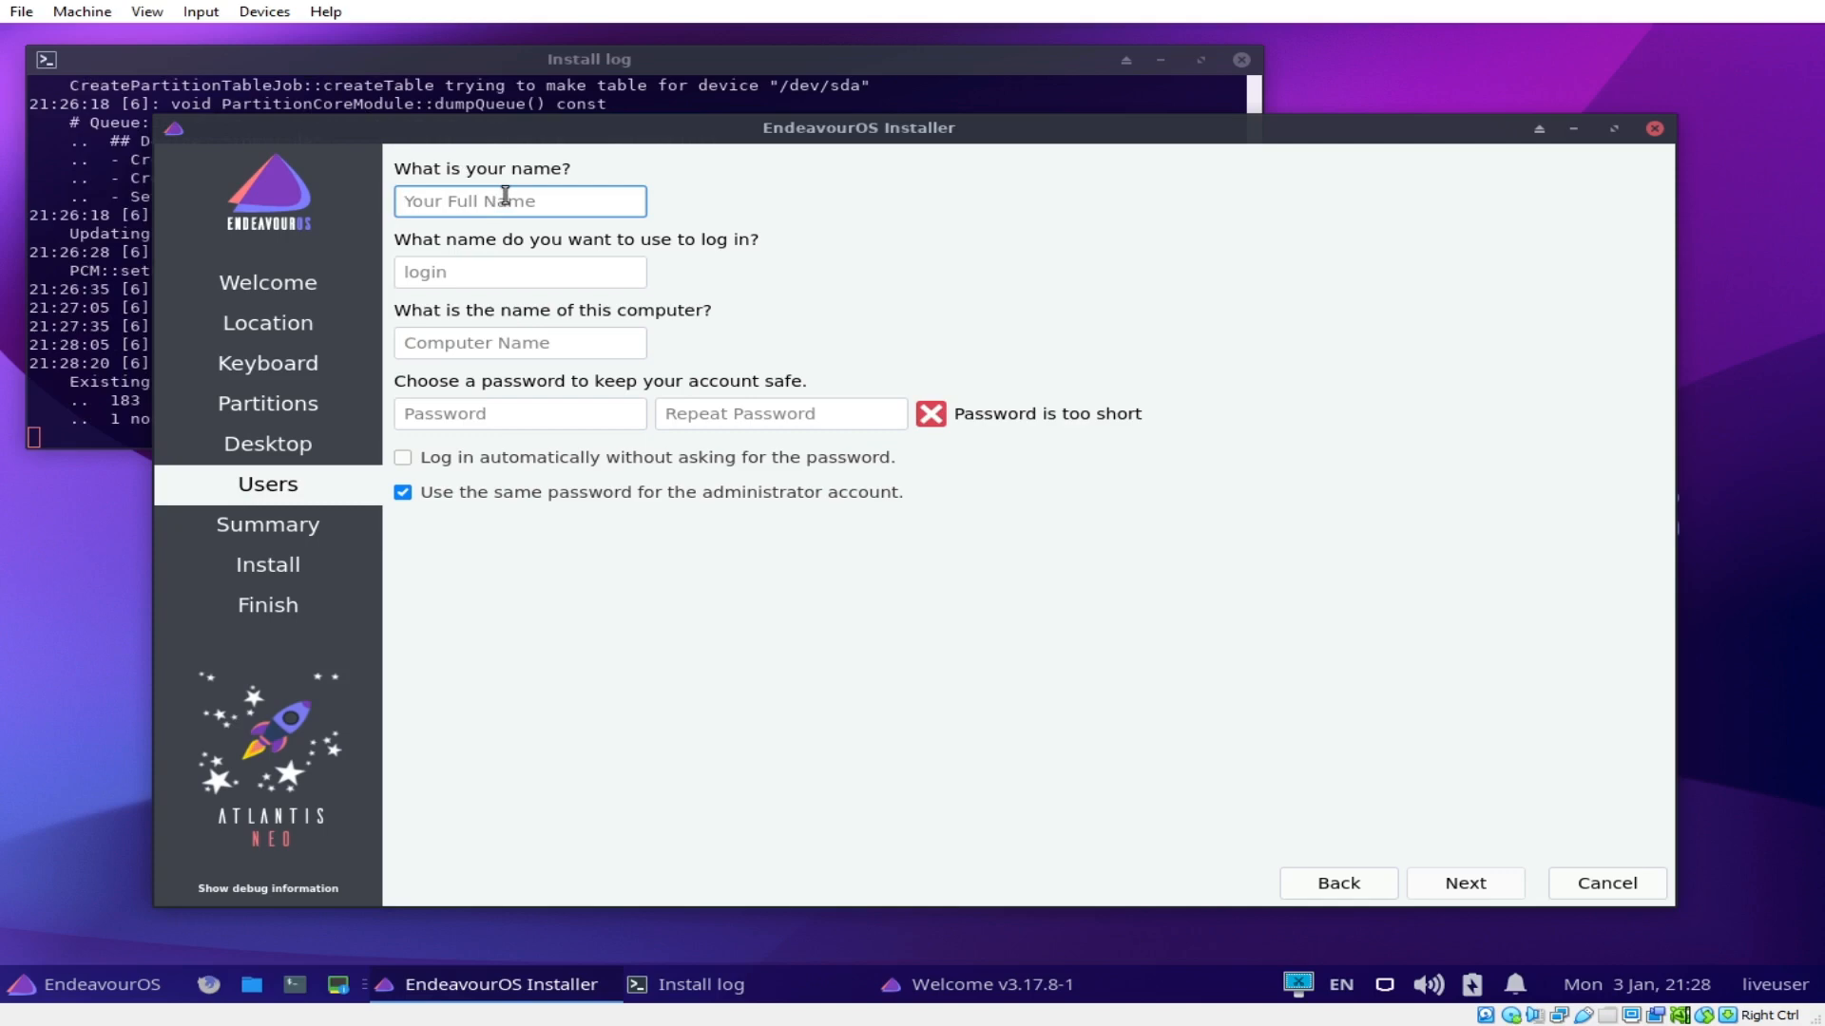
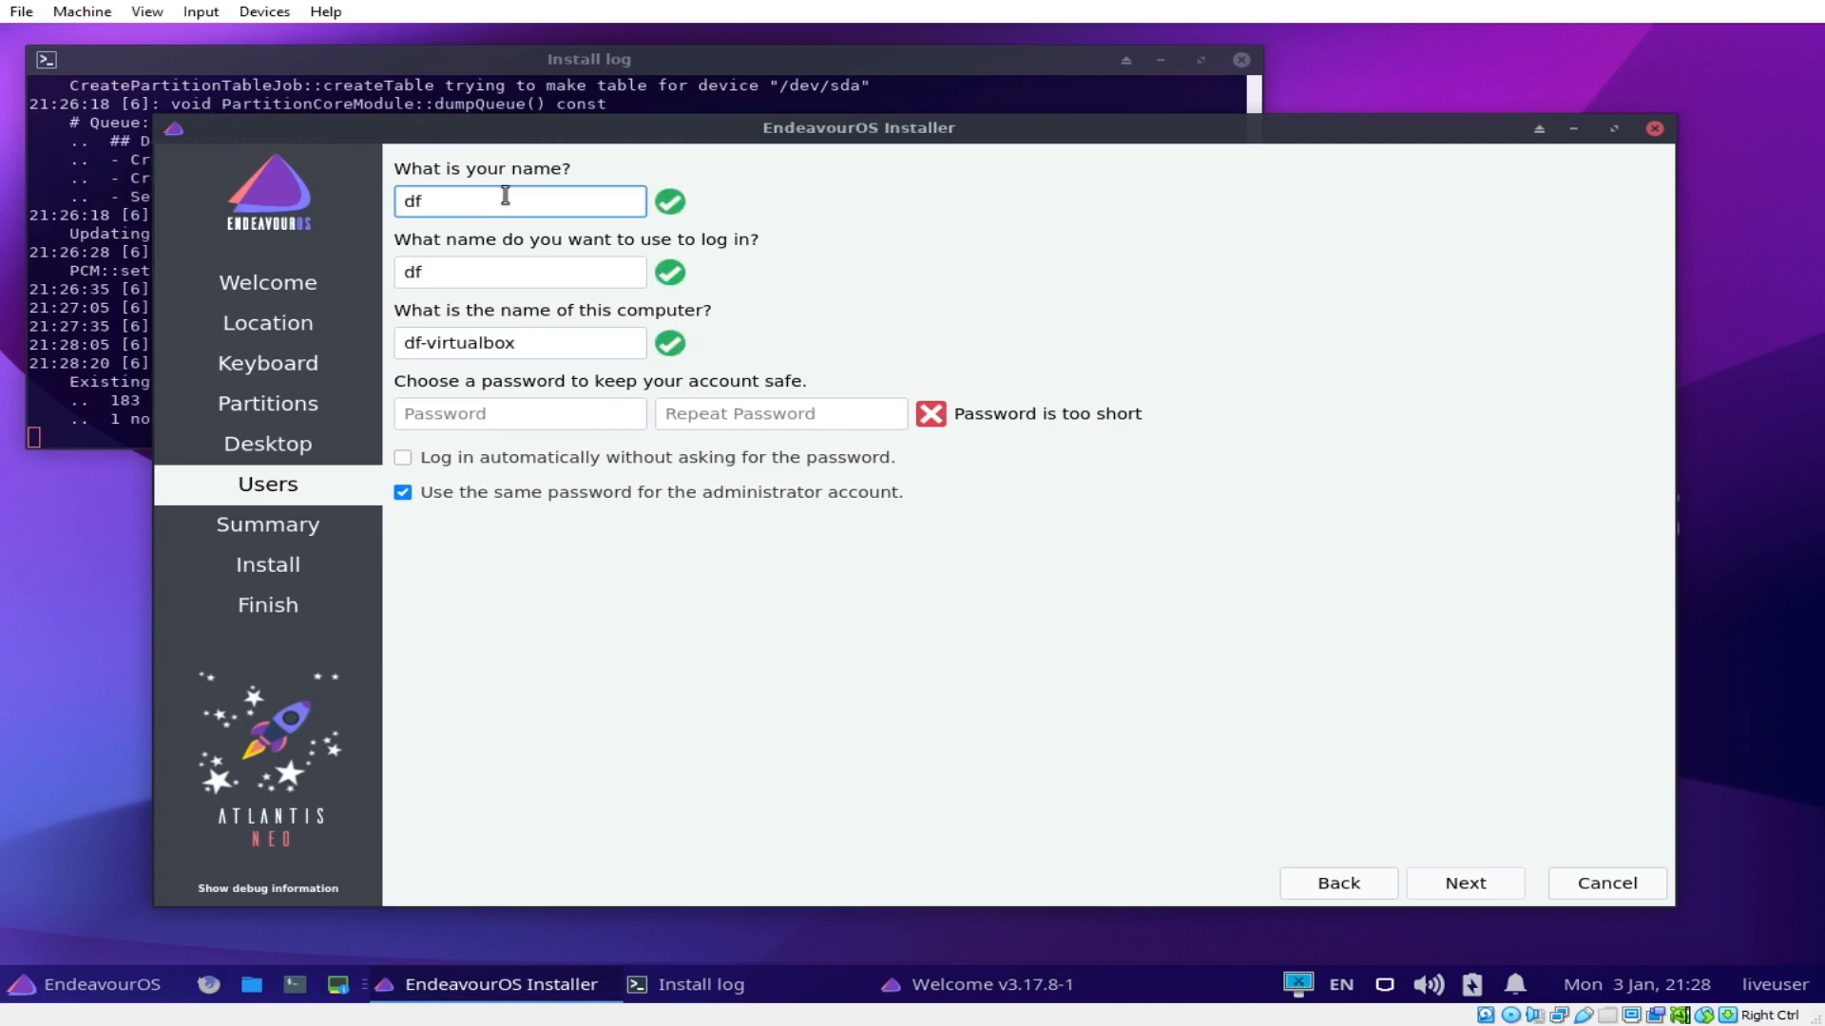
# Step: Fill in the account details and a matching password twice, then continue to the Summary
pyautogui.press('Tab')
pyautogui.press('Tab')
pyautogui.press('Tab')
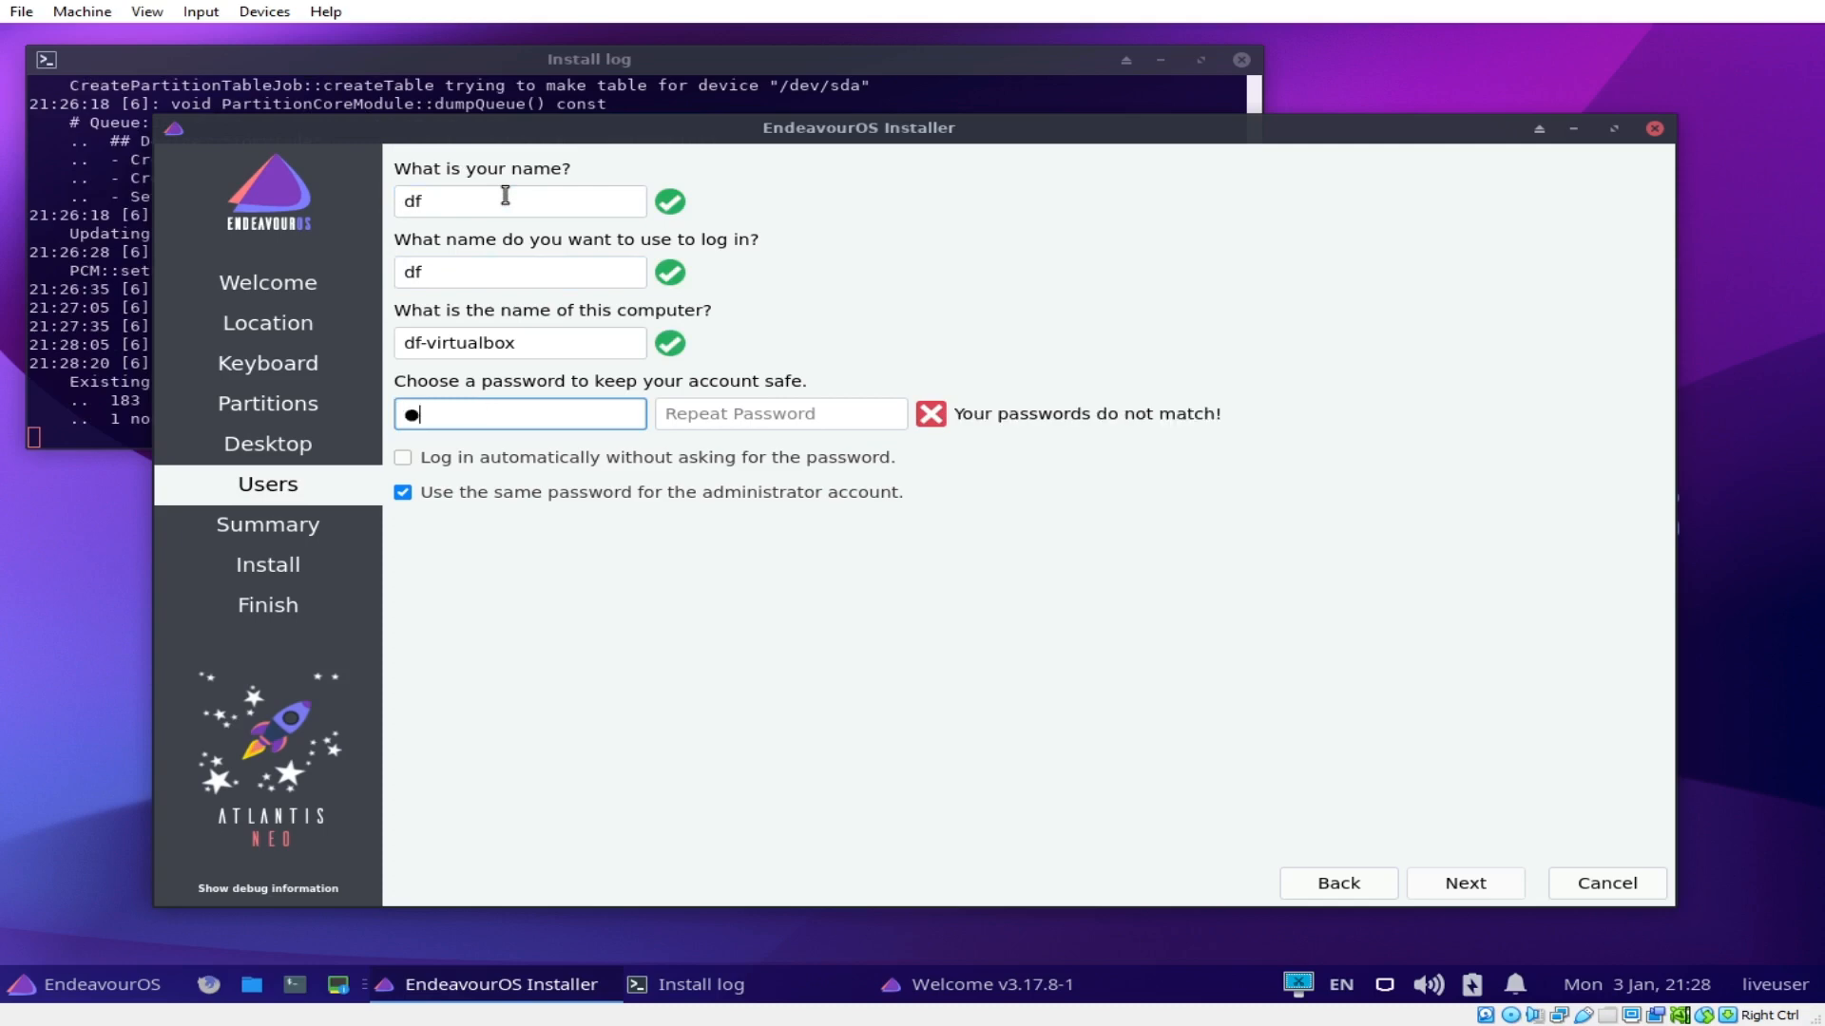
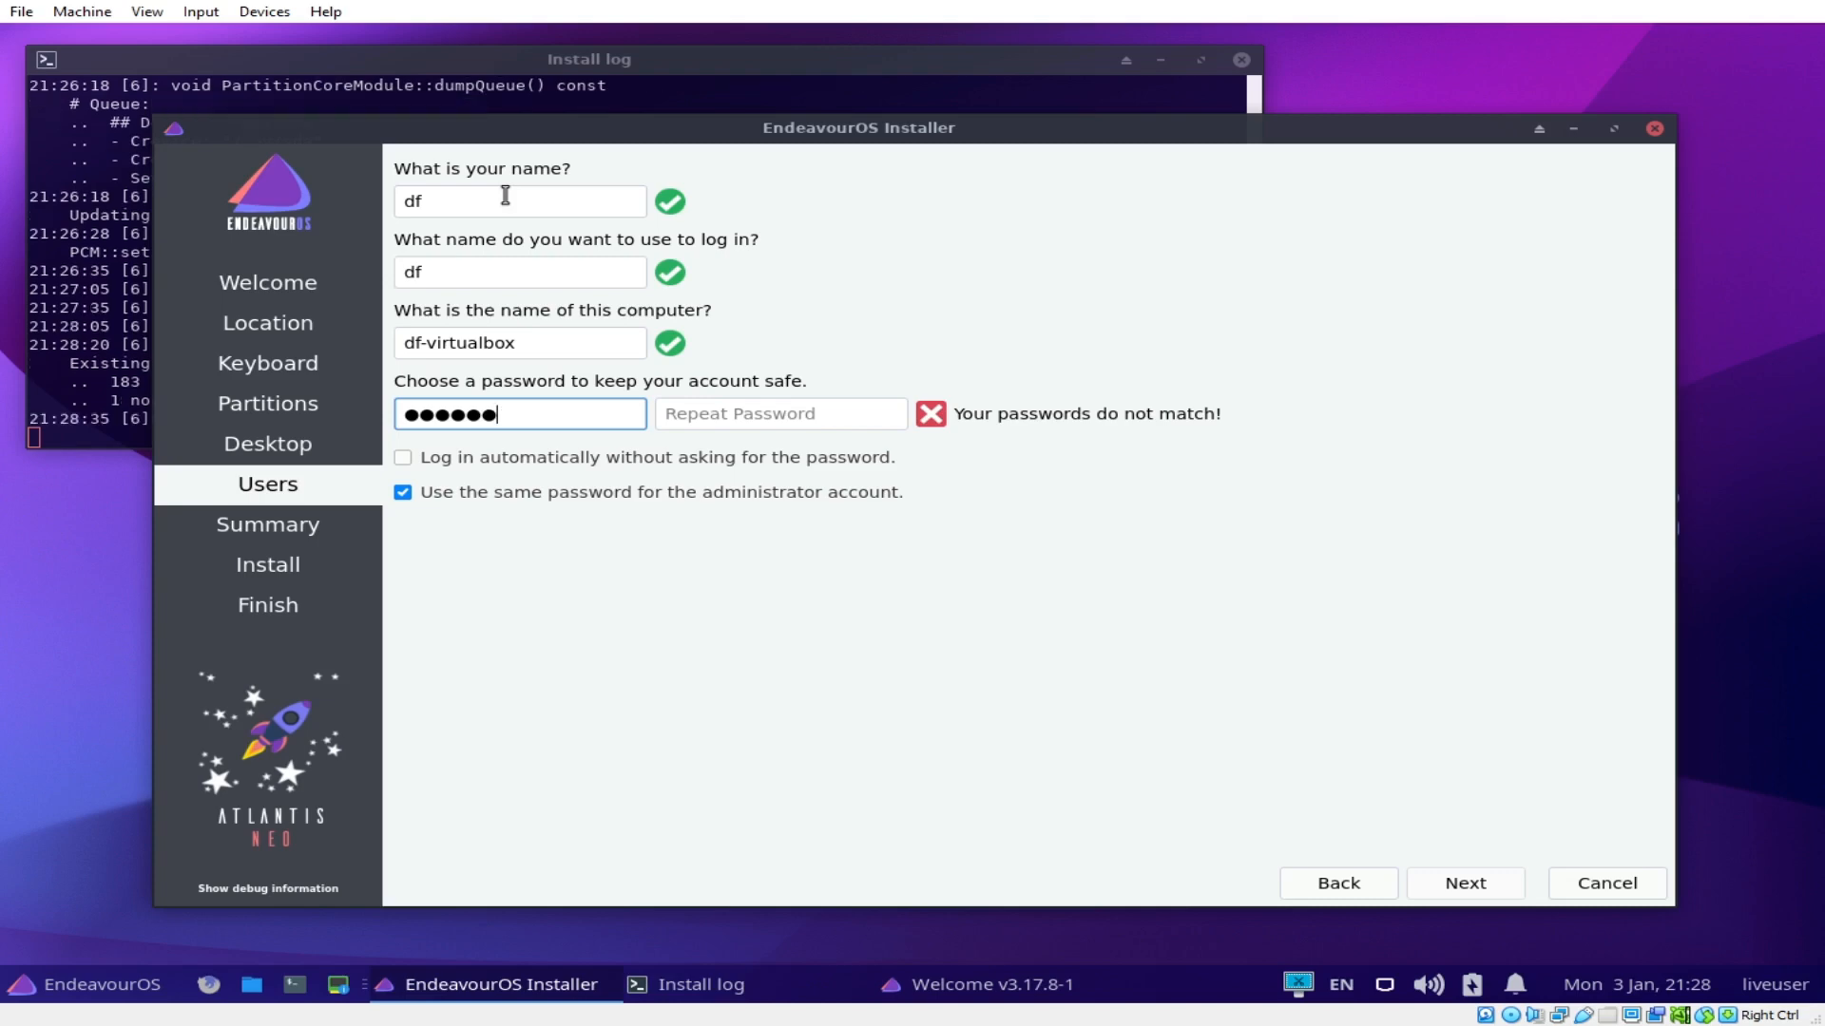
pyautogui.press('Tab')
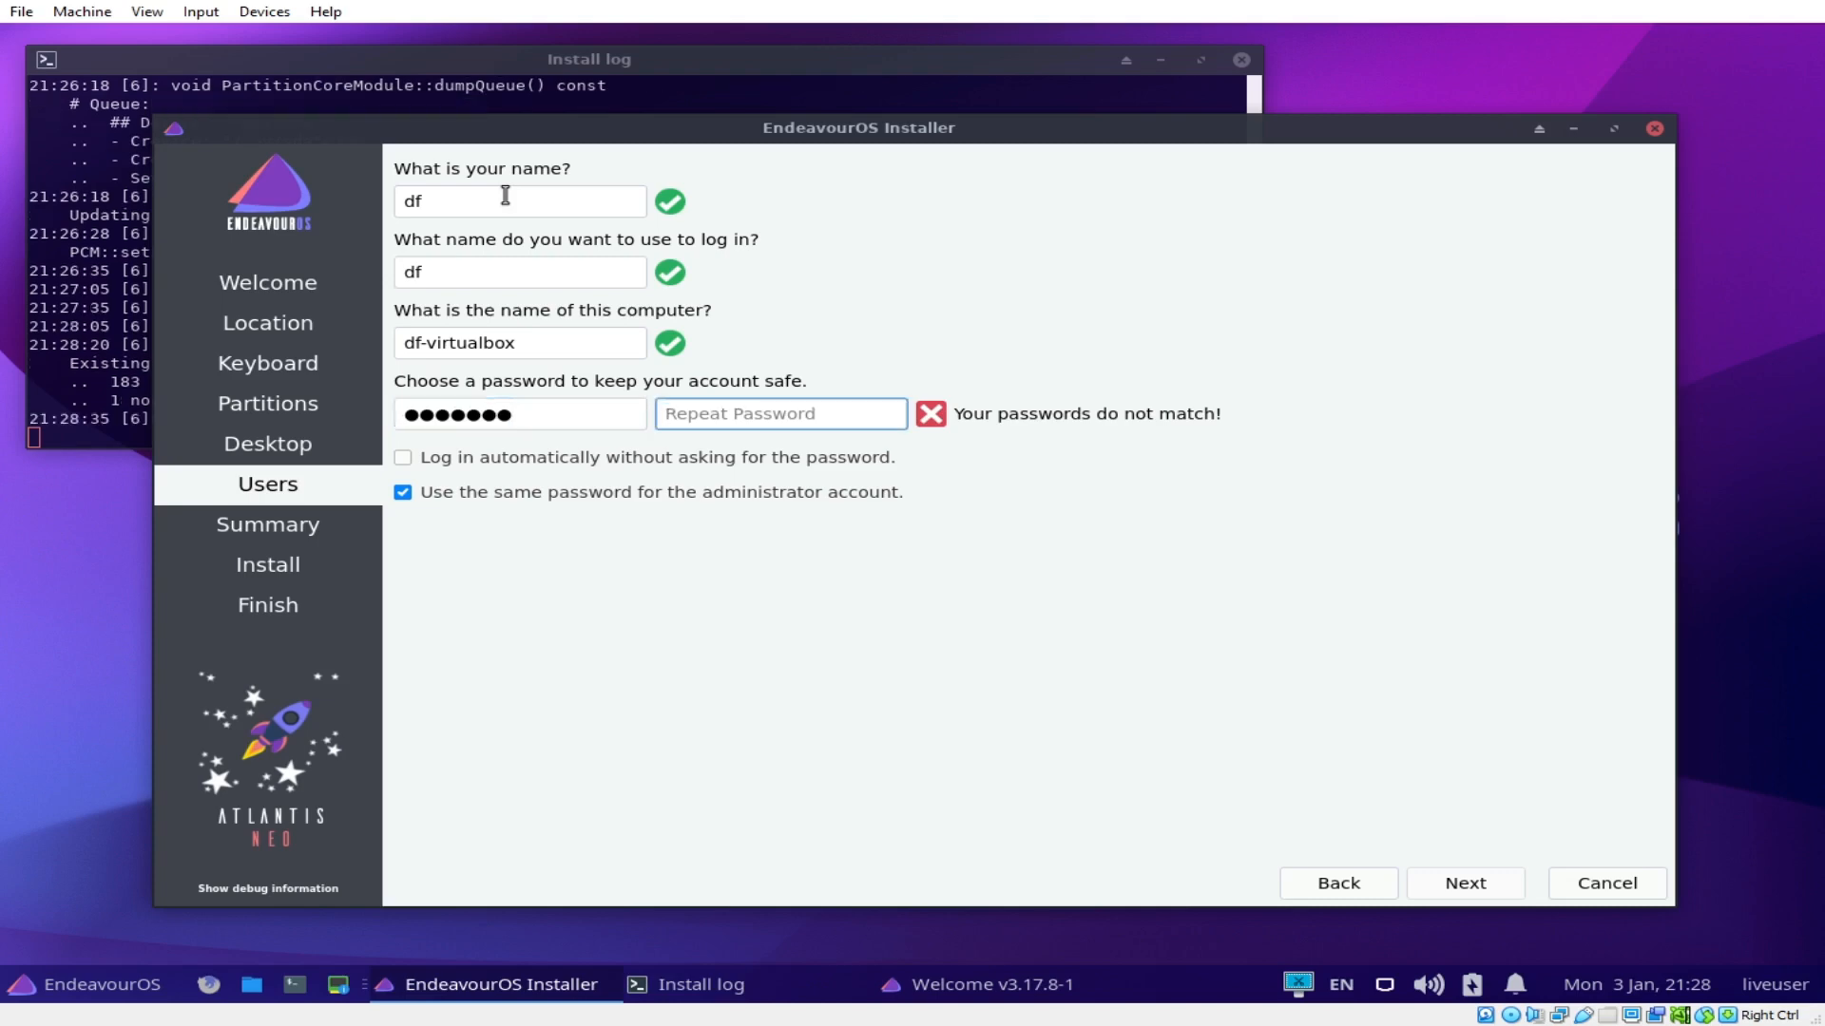
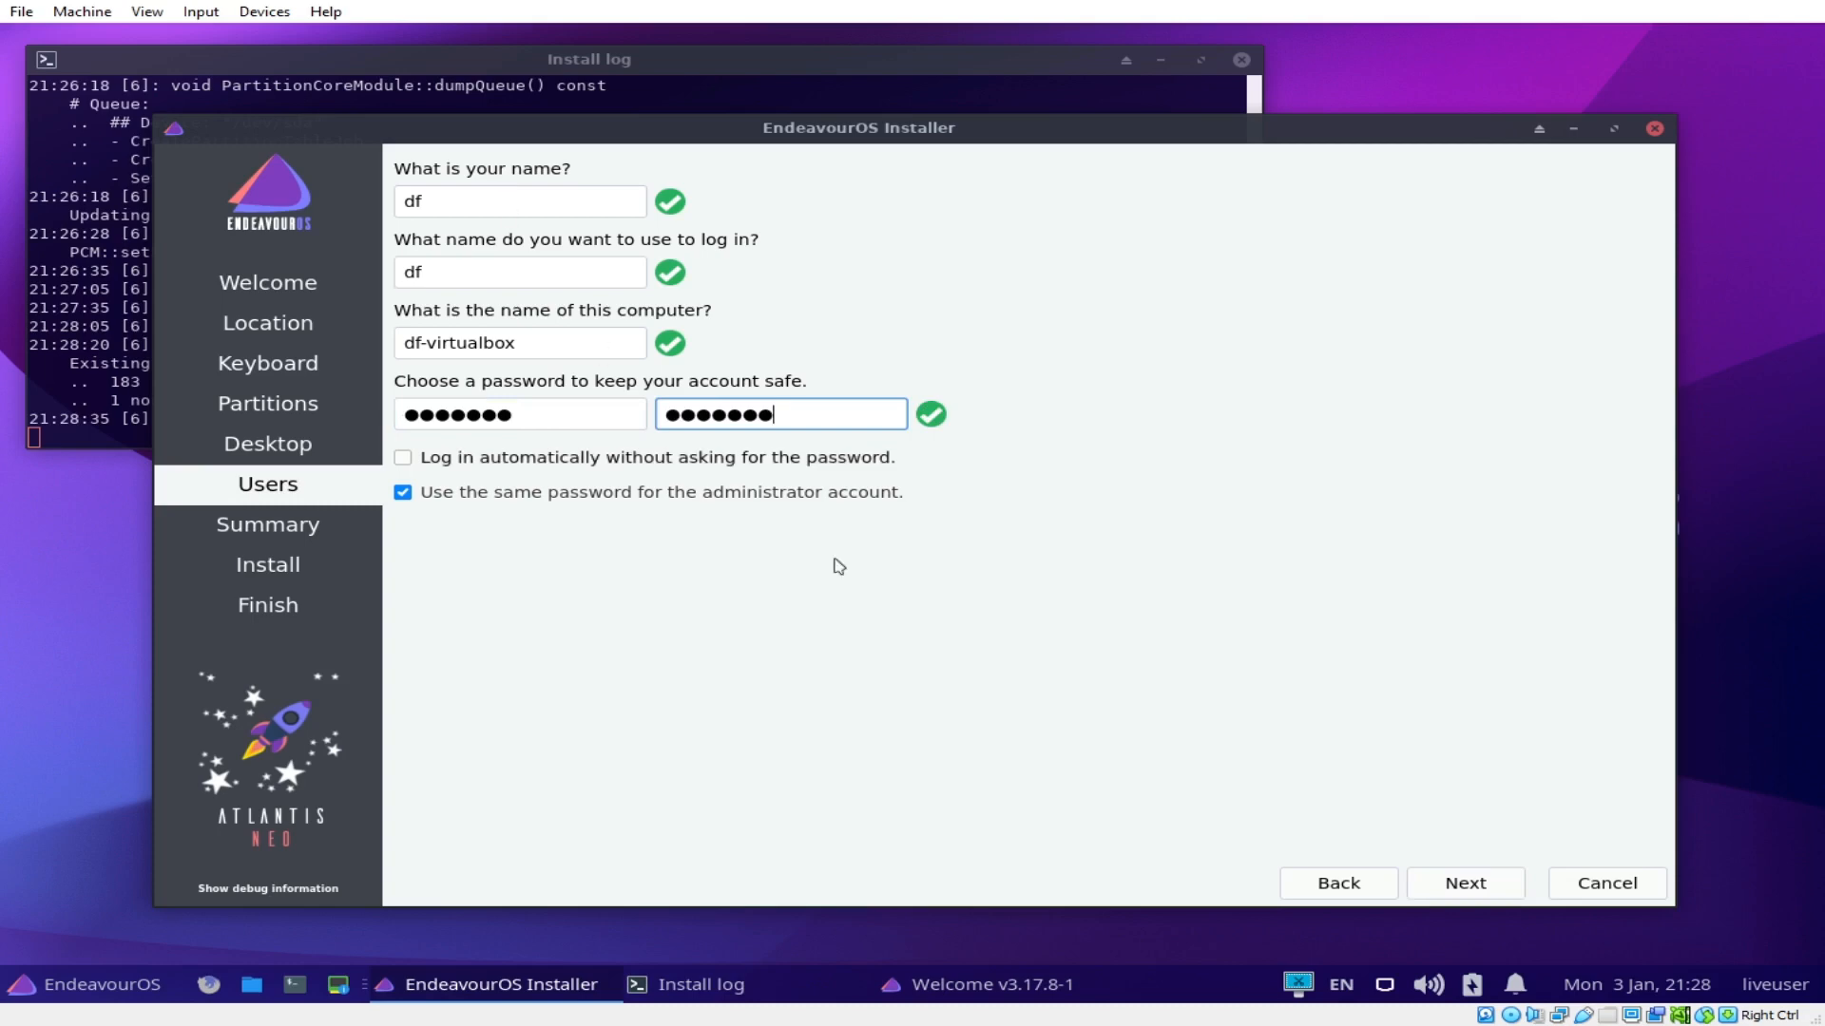
pyautogui.click(1478, 891)
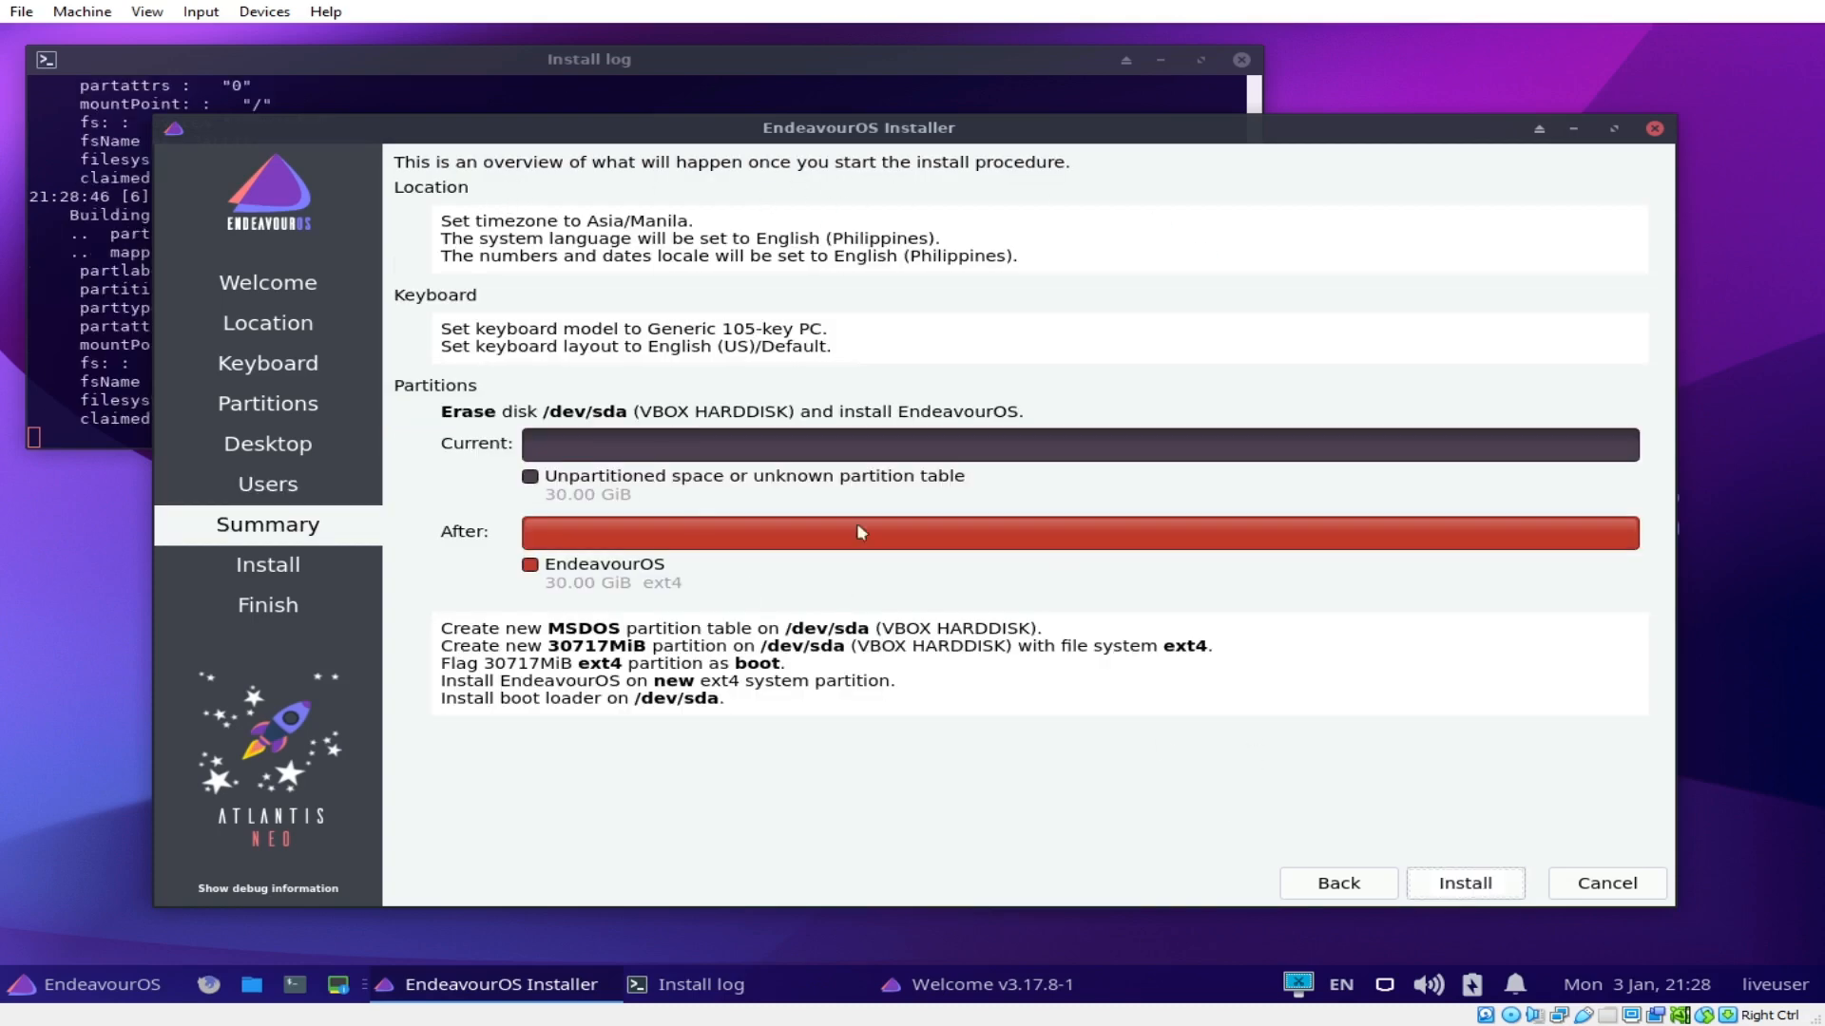
# Step: Start the EndeavourOS installation and confirm installing onto /dev/sda
pyautogui.click(1480, 889)
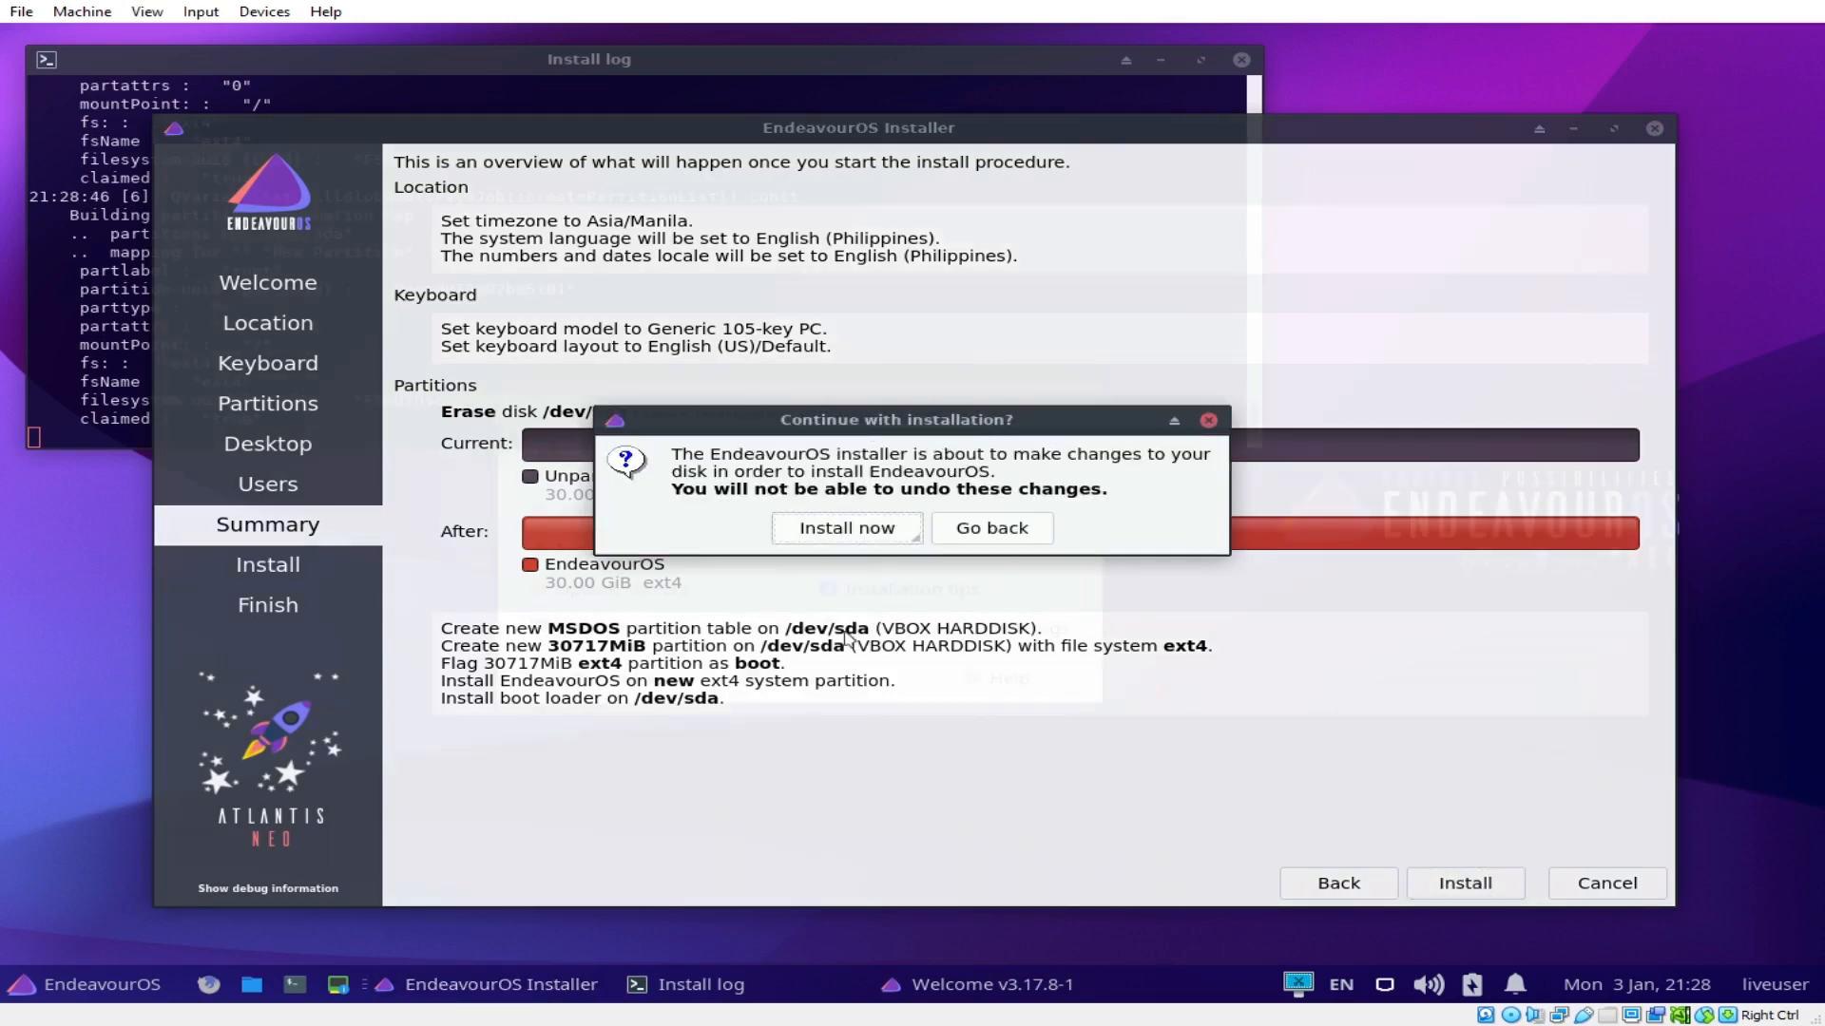
pyautogui.click(848, 527)
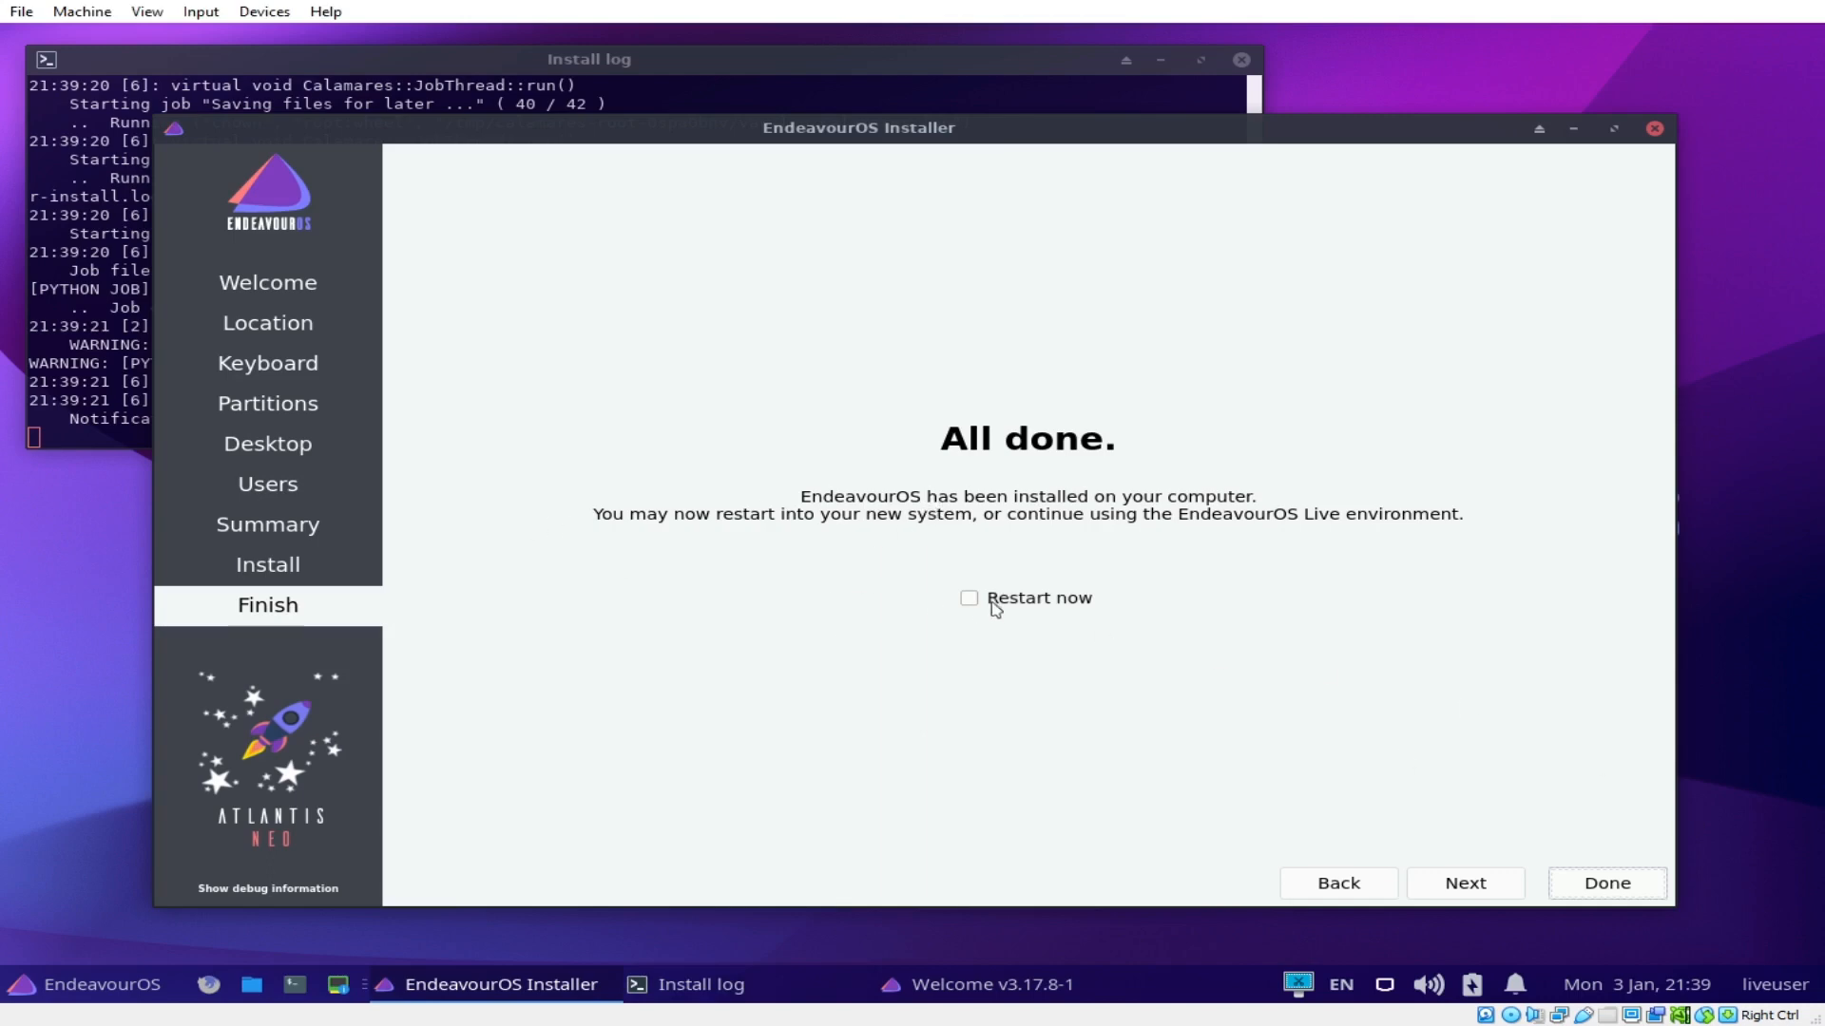
# Step: Tick Restart now and finish the EndeavourOS installer with Done
pyautogui.click(969, 601)
pyautogui.click(1616, 890)
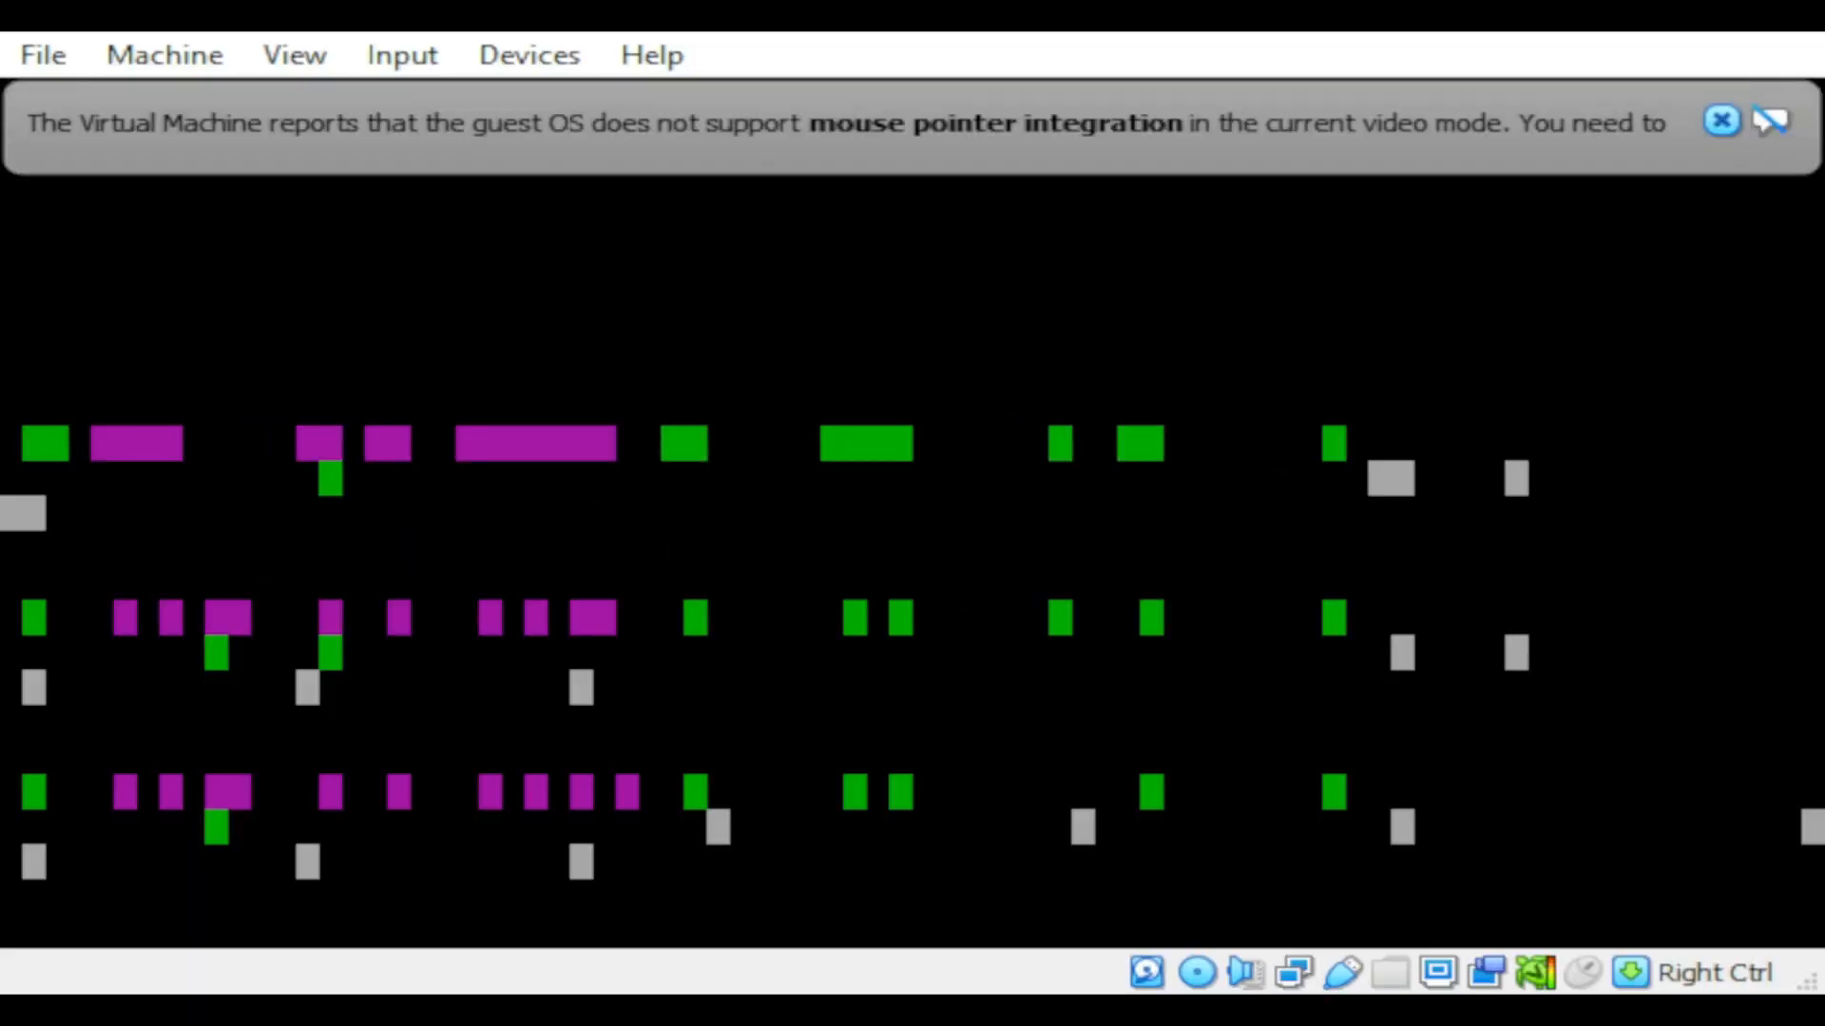
# Step: Dismiss the mouse-integration notice and reset the VM from the Machine menu
pyautogui.click(1721, 121)
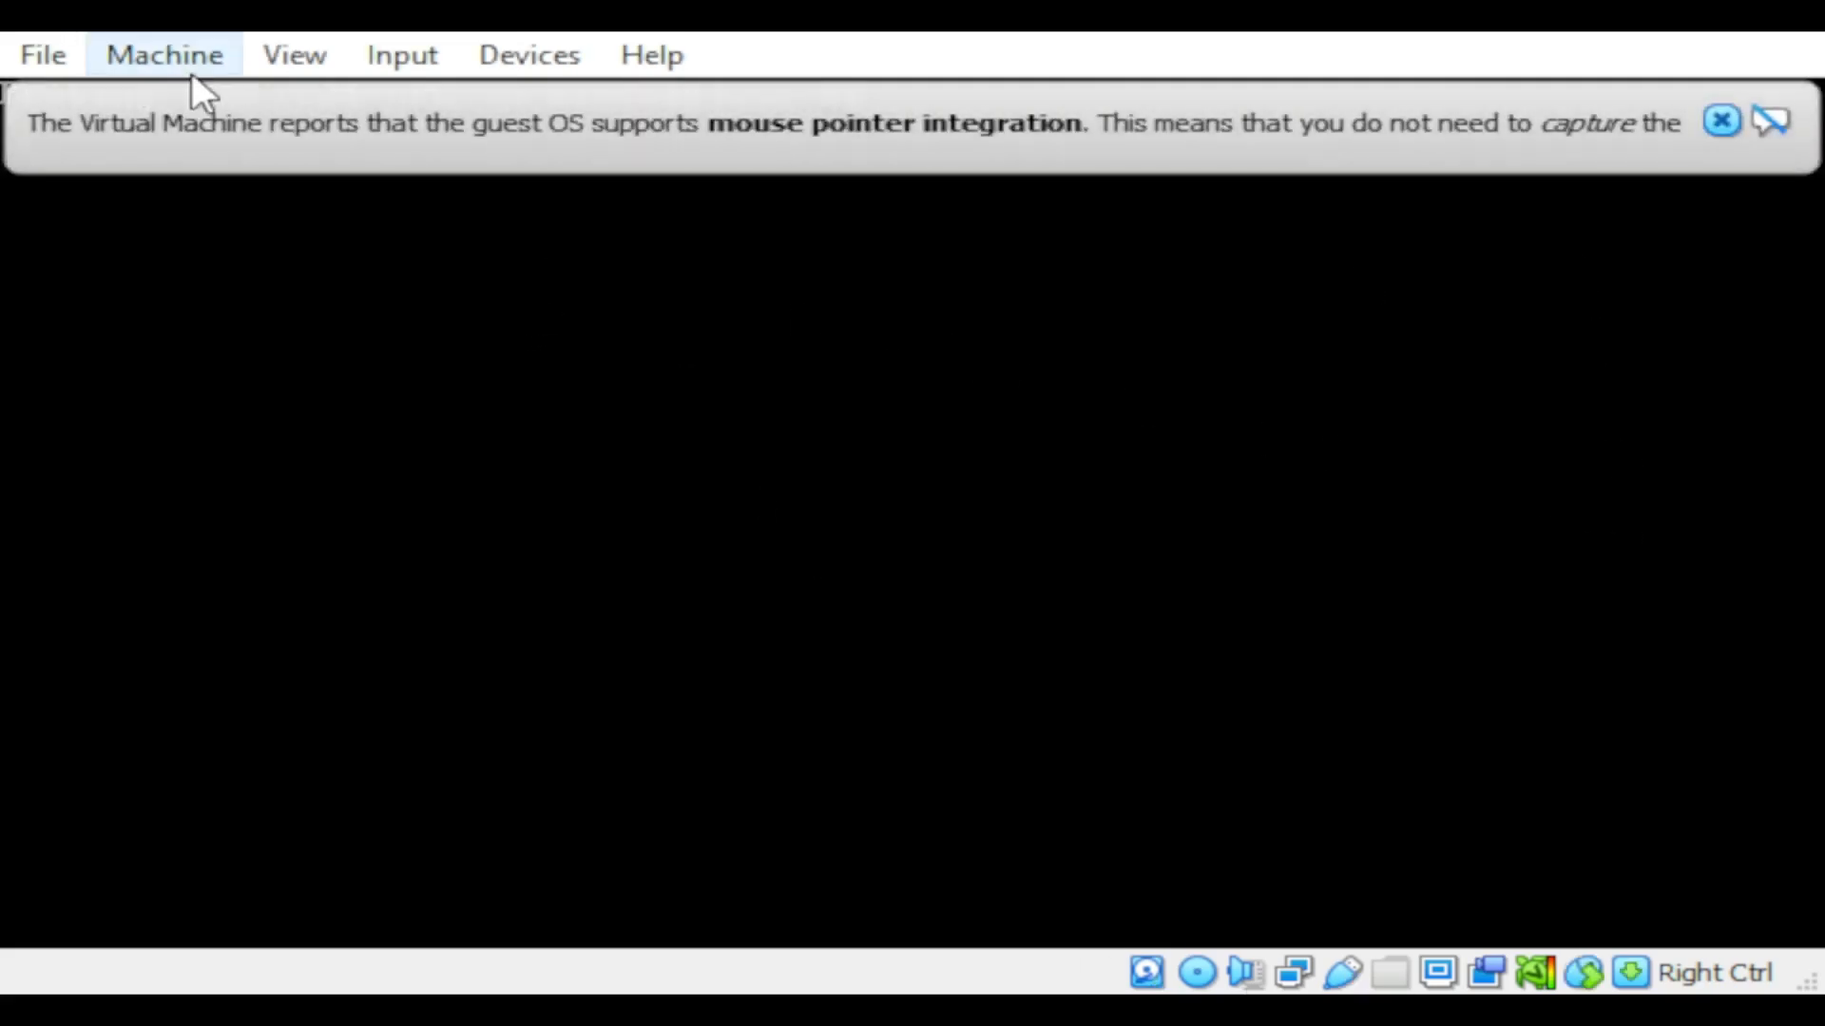
pyautogui.click(189, 54)
pyautogui.click(227, 372)
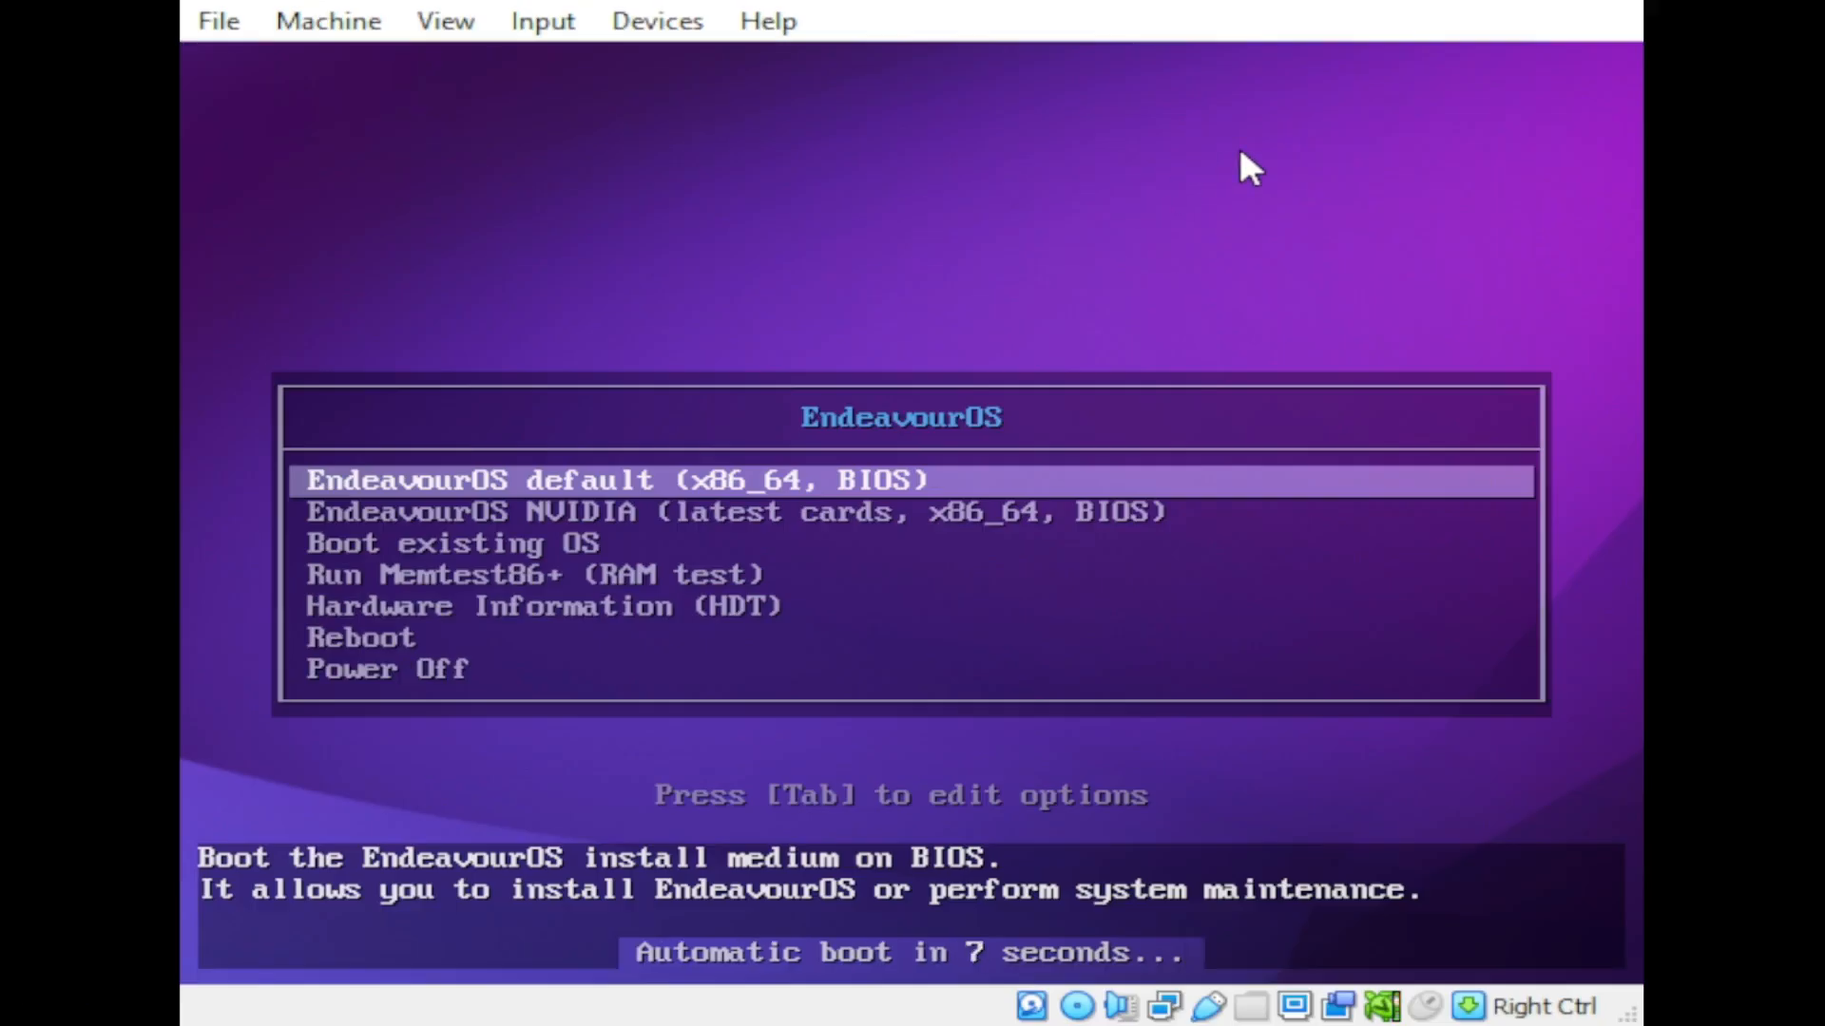
# Step: Boot the default live-menu entry and dismiss the mouse-integration notice
pyautogui.press('Return')
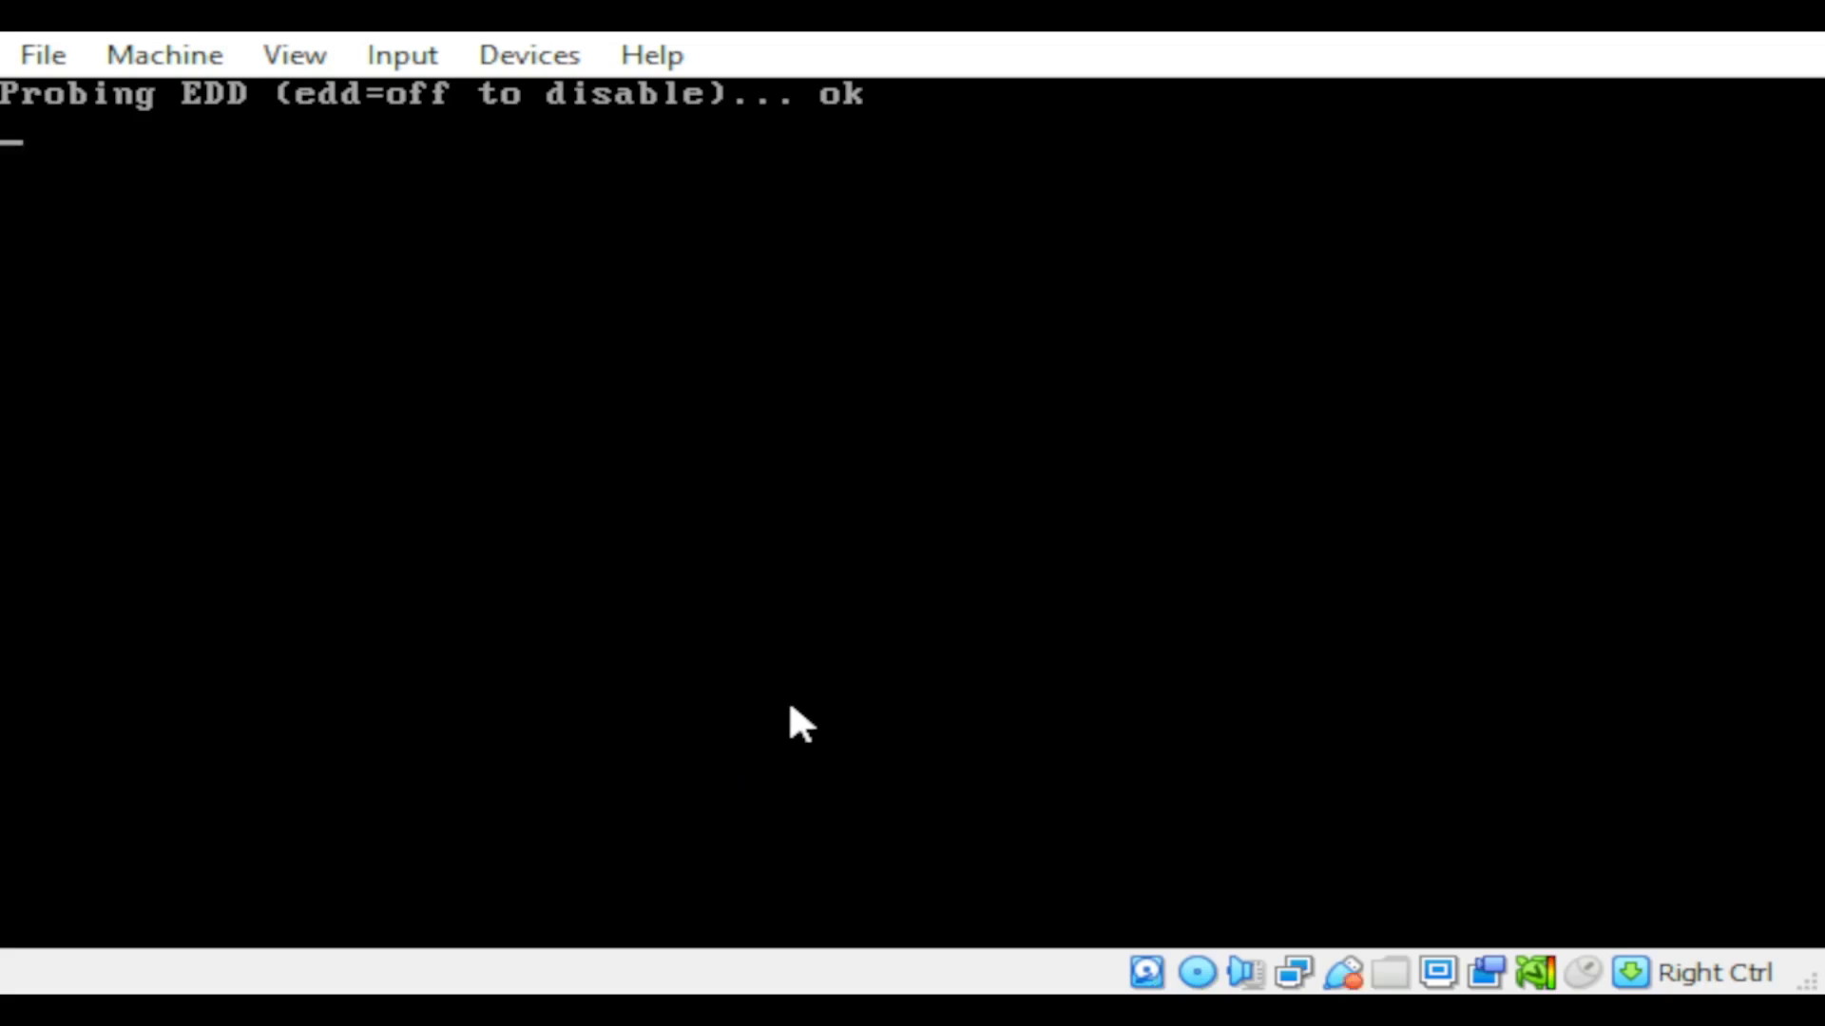
pyautogui.click(1719, 122)
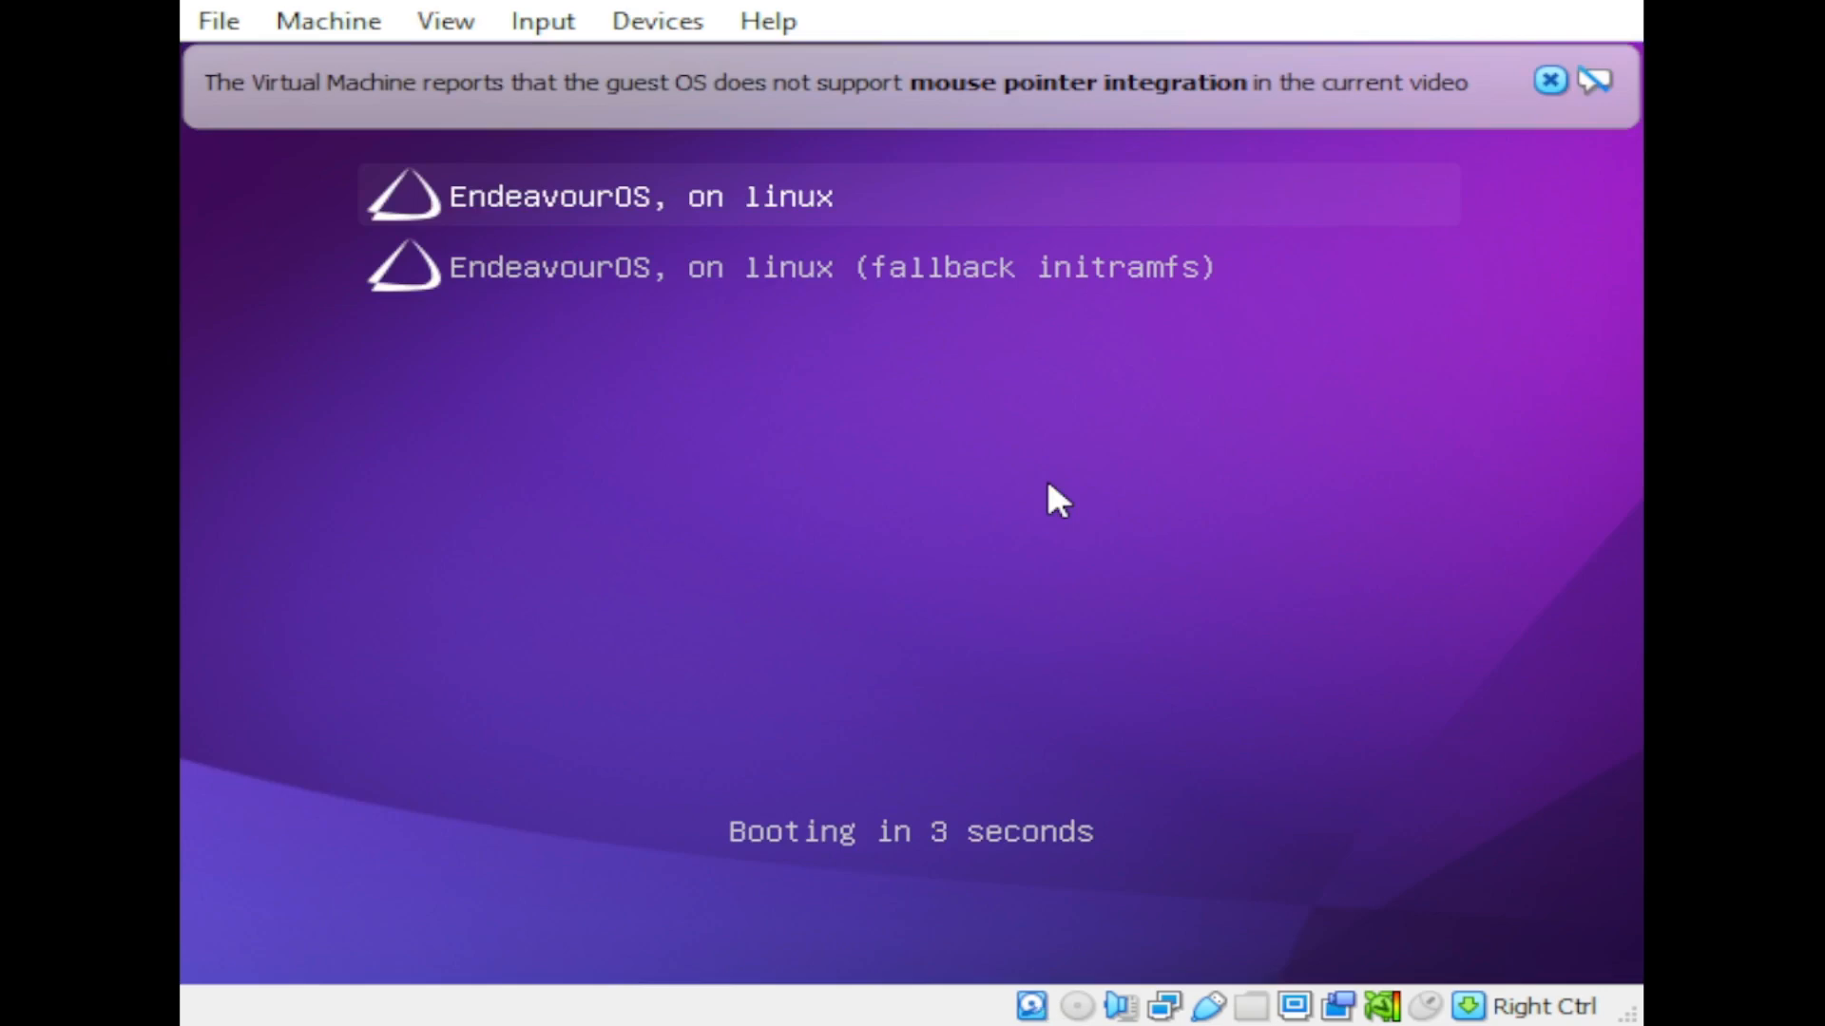
# Step: Boot the installed EndeavourOS entry and dismiss both mouse-integration notices
pyautogui.press('Return')
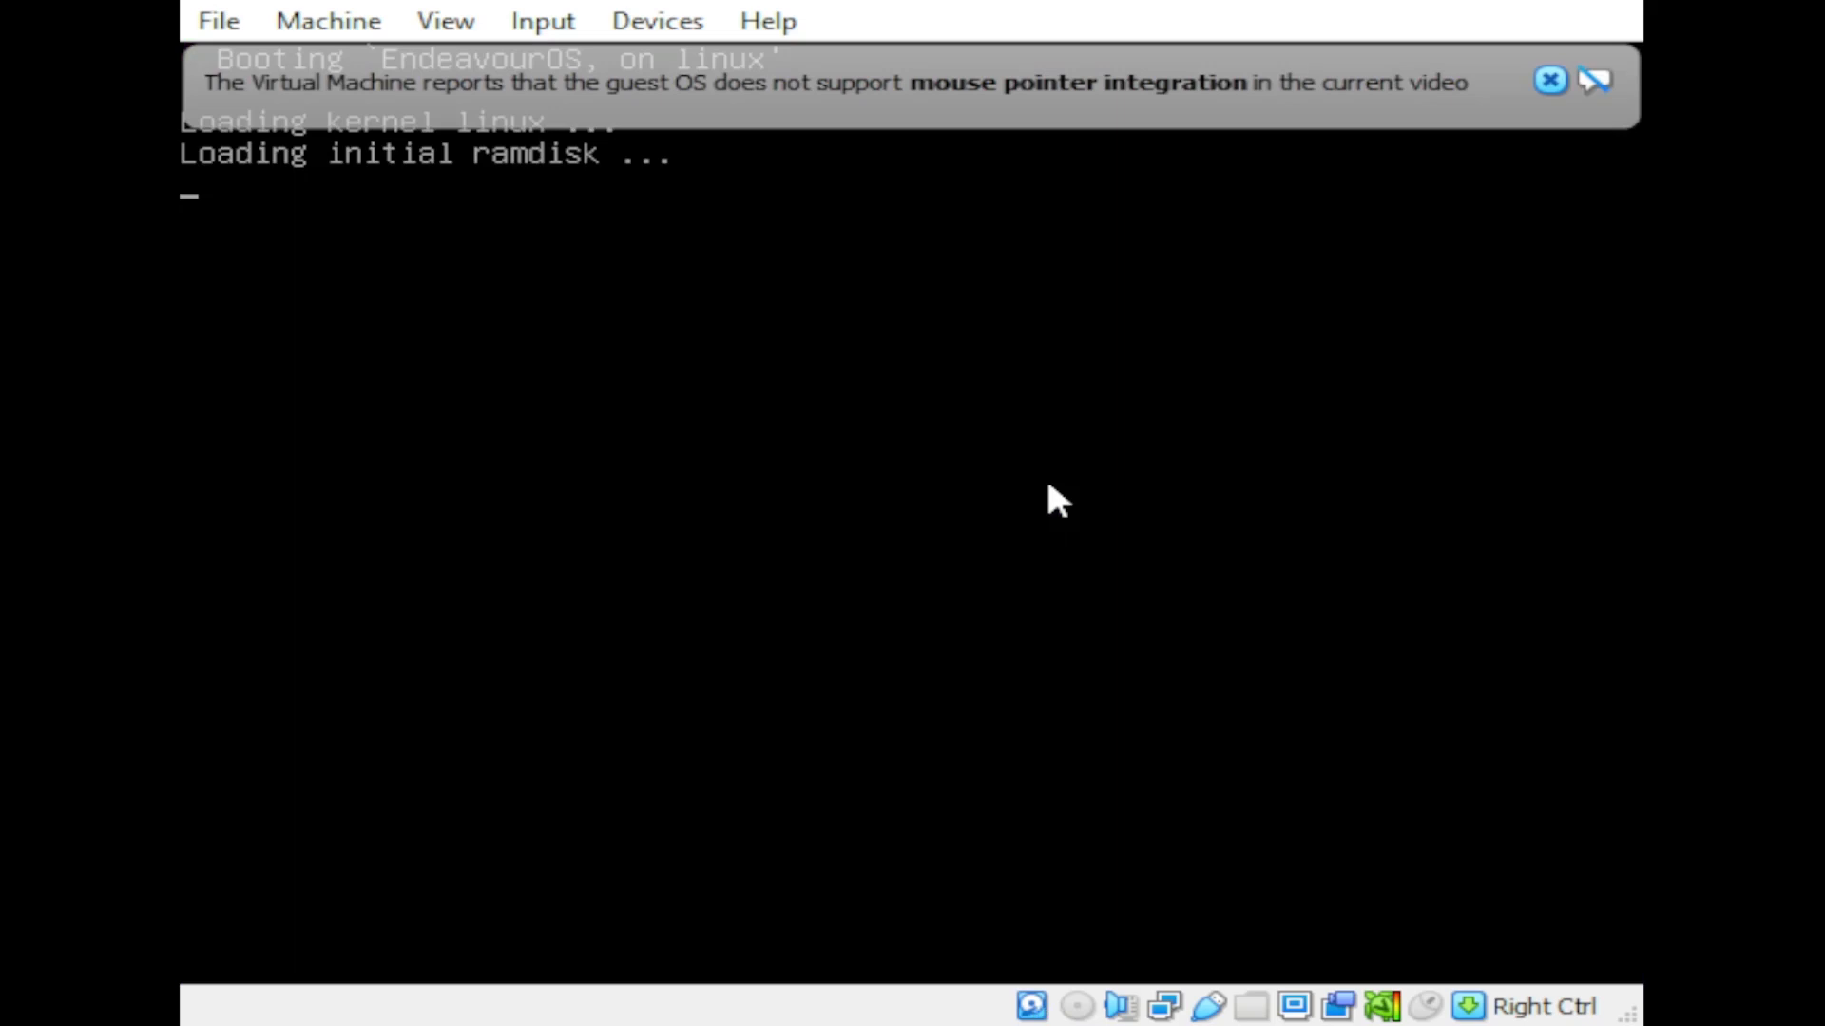
pyautogui.click(1547, 79)
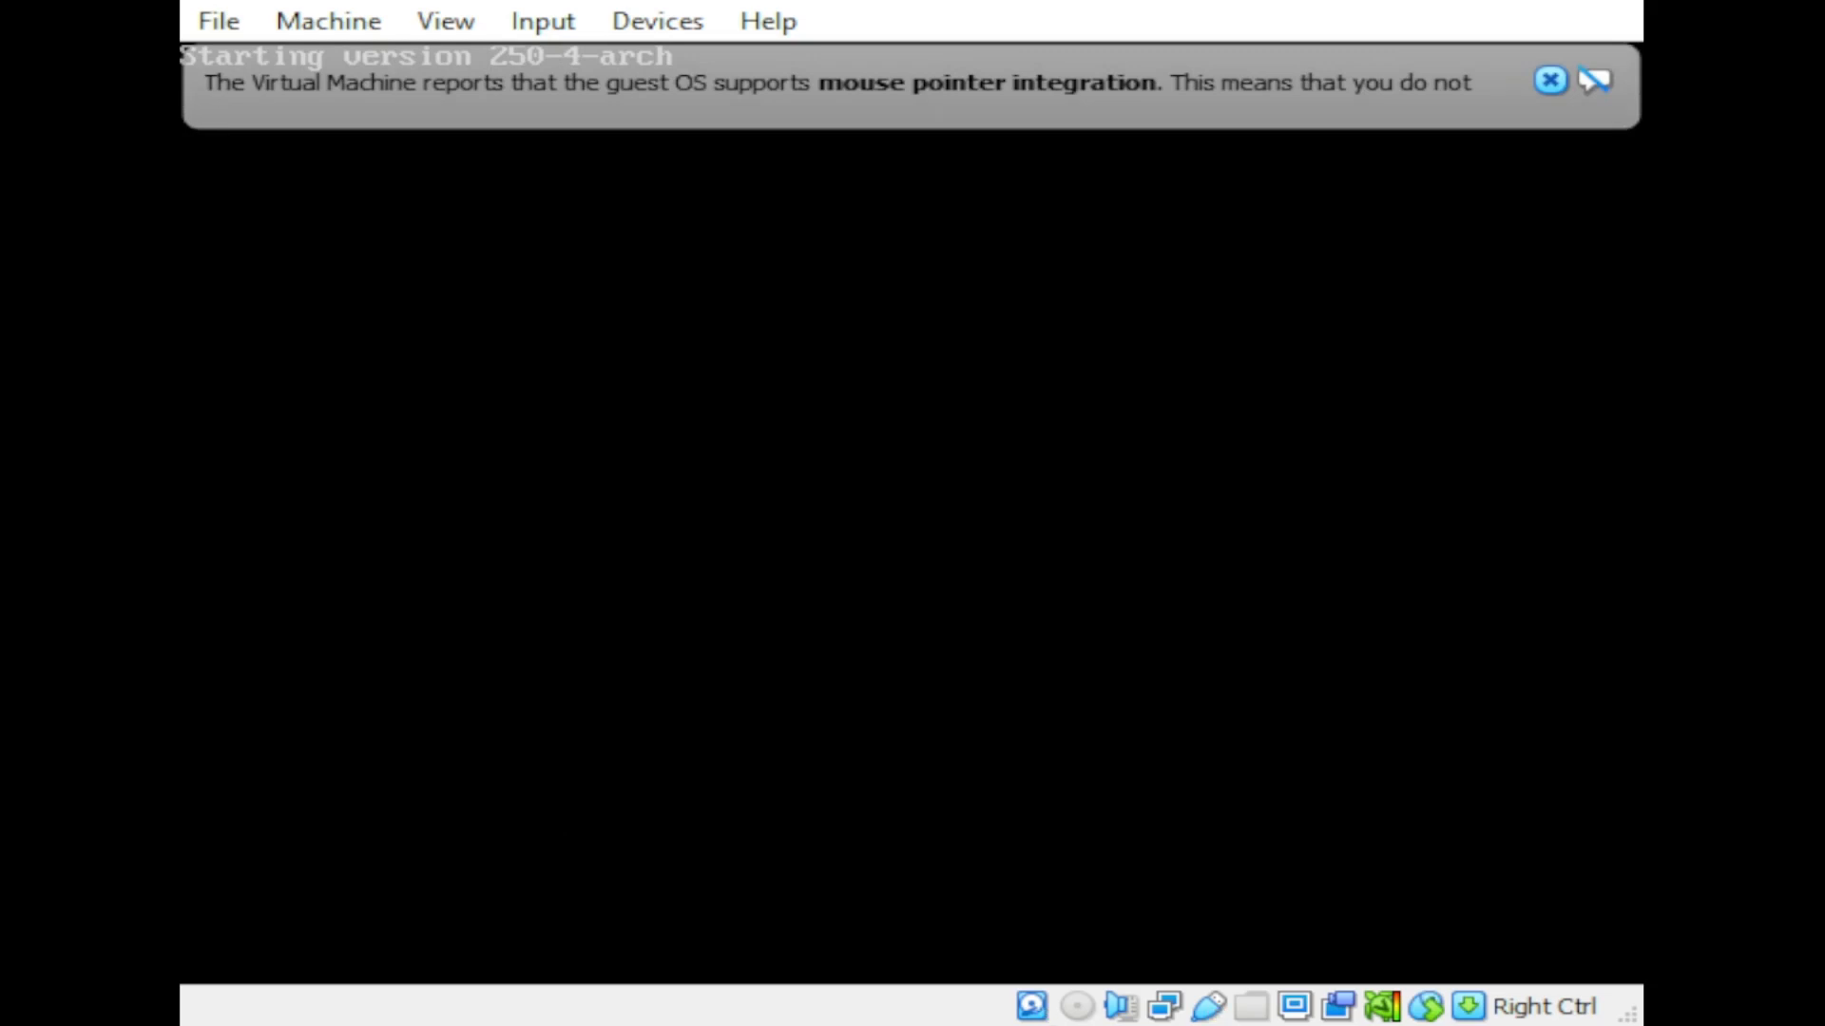
pyautogui.click(1549, 80)
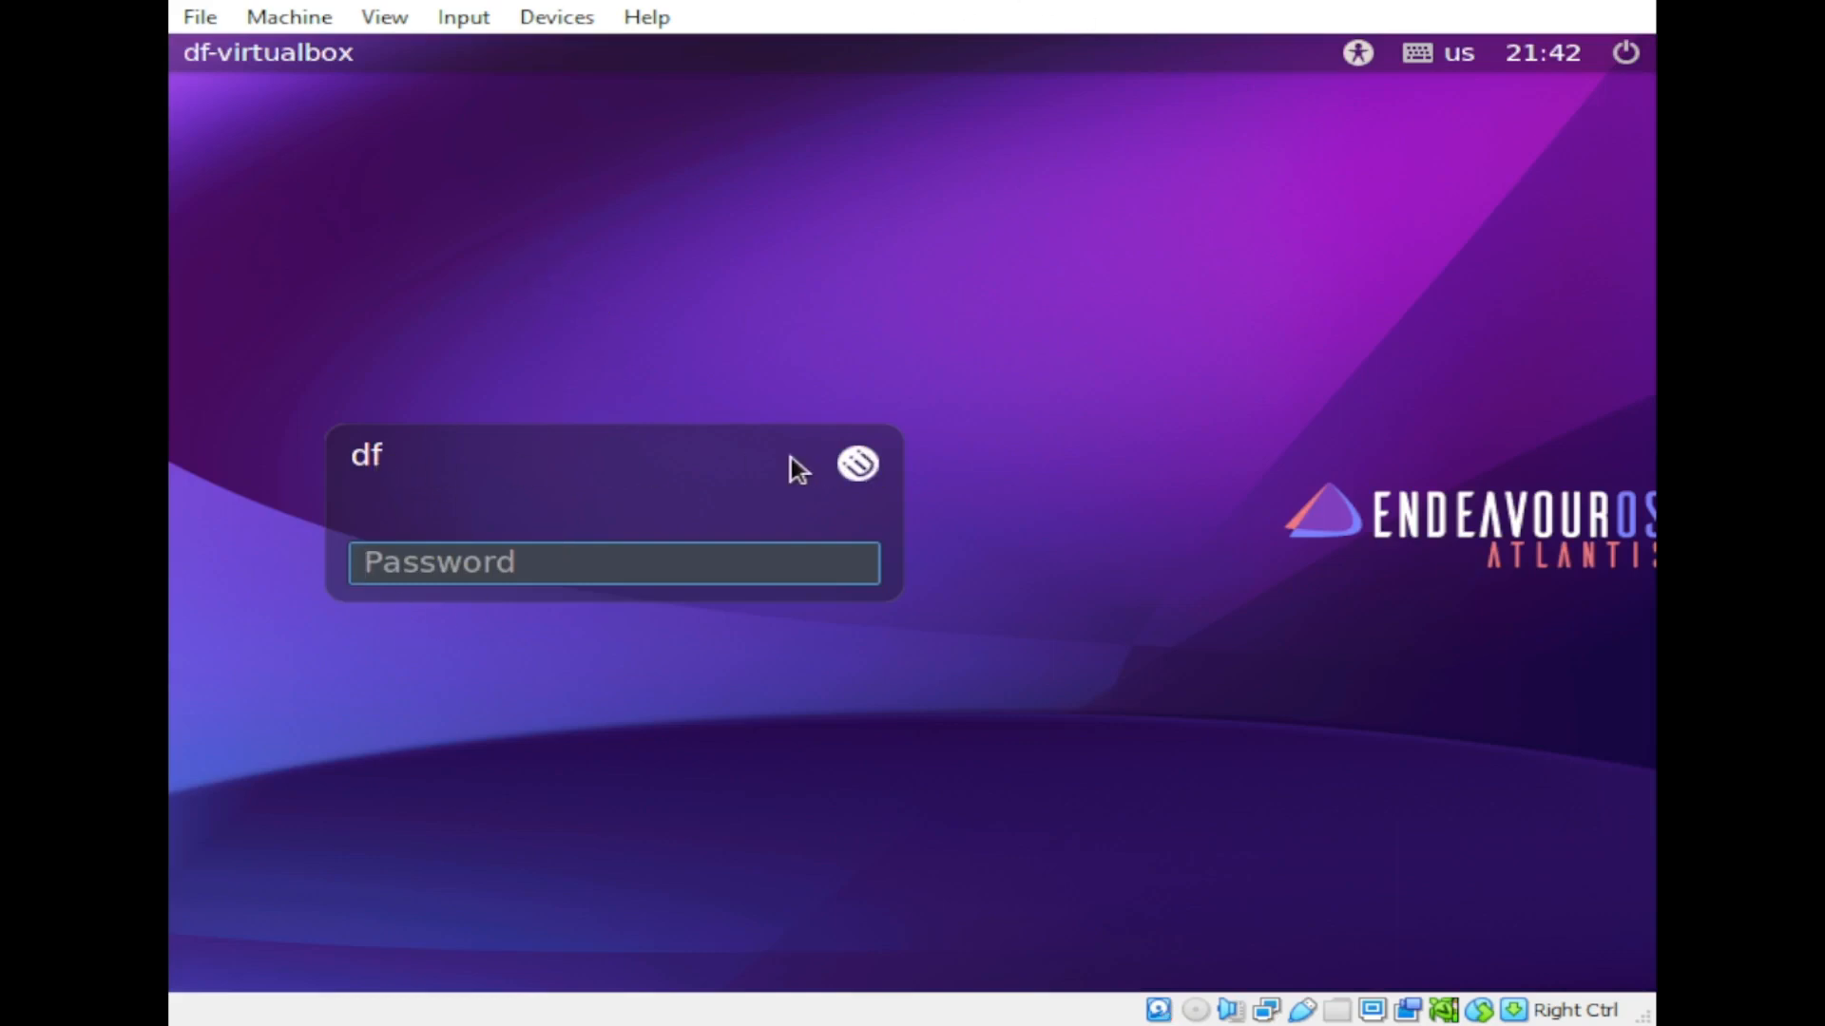
# Step: Confirm i3 (Default) is the login session, then enter the account password to log in
pyautogui.click(858, 464)
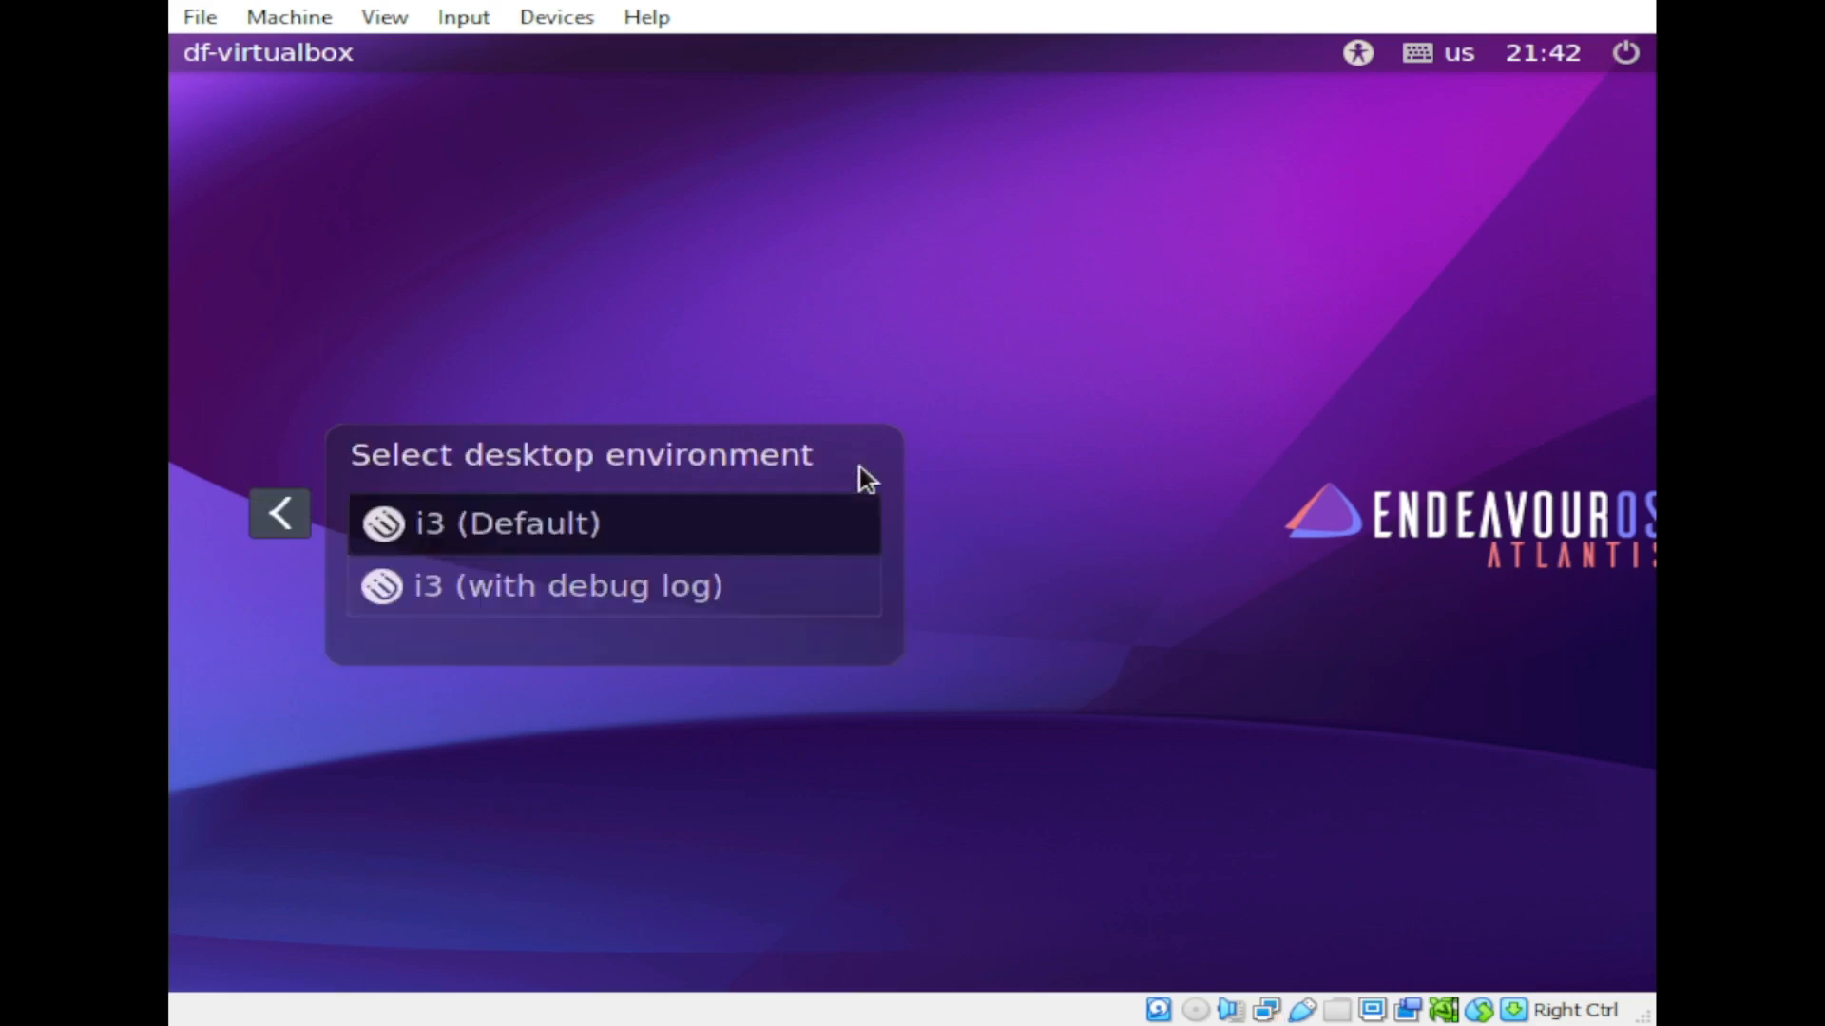
pyautogui.click(298, 522)
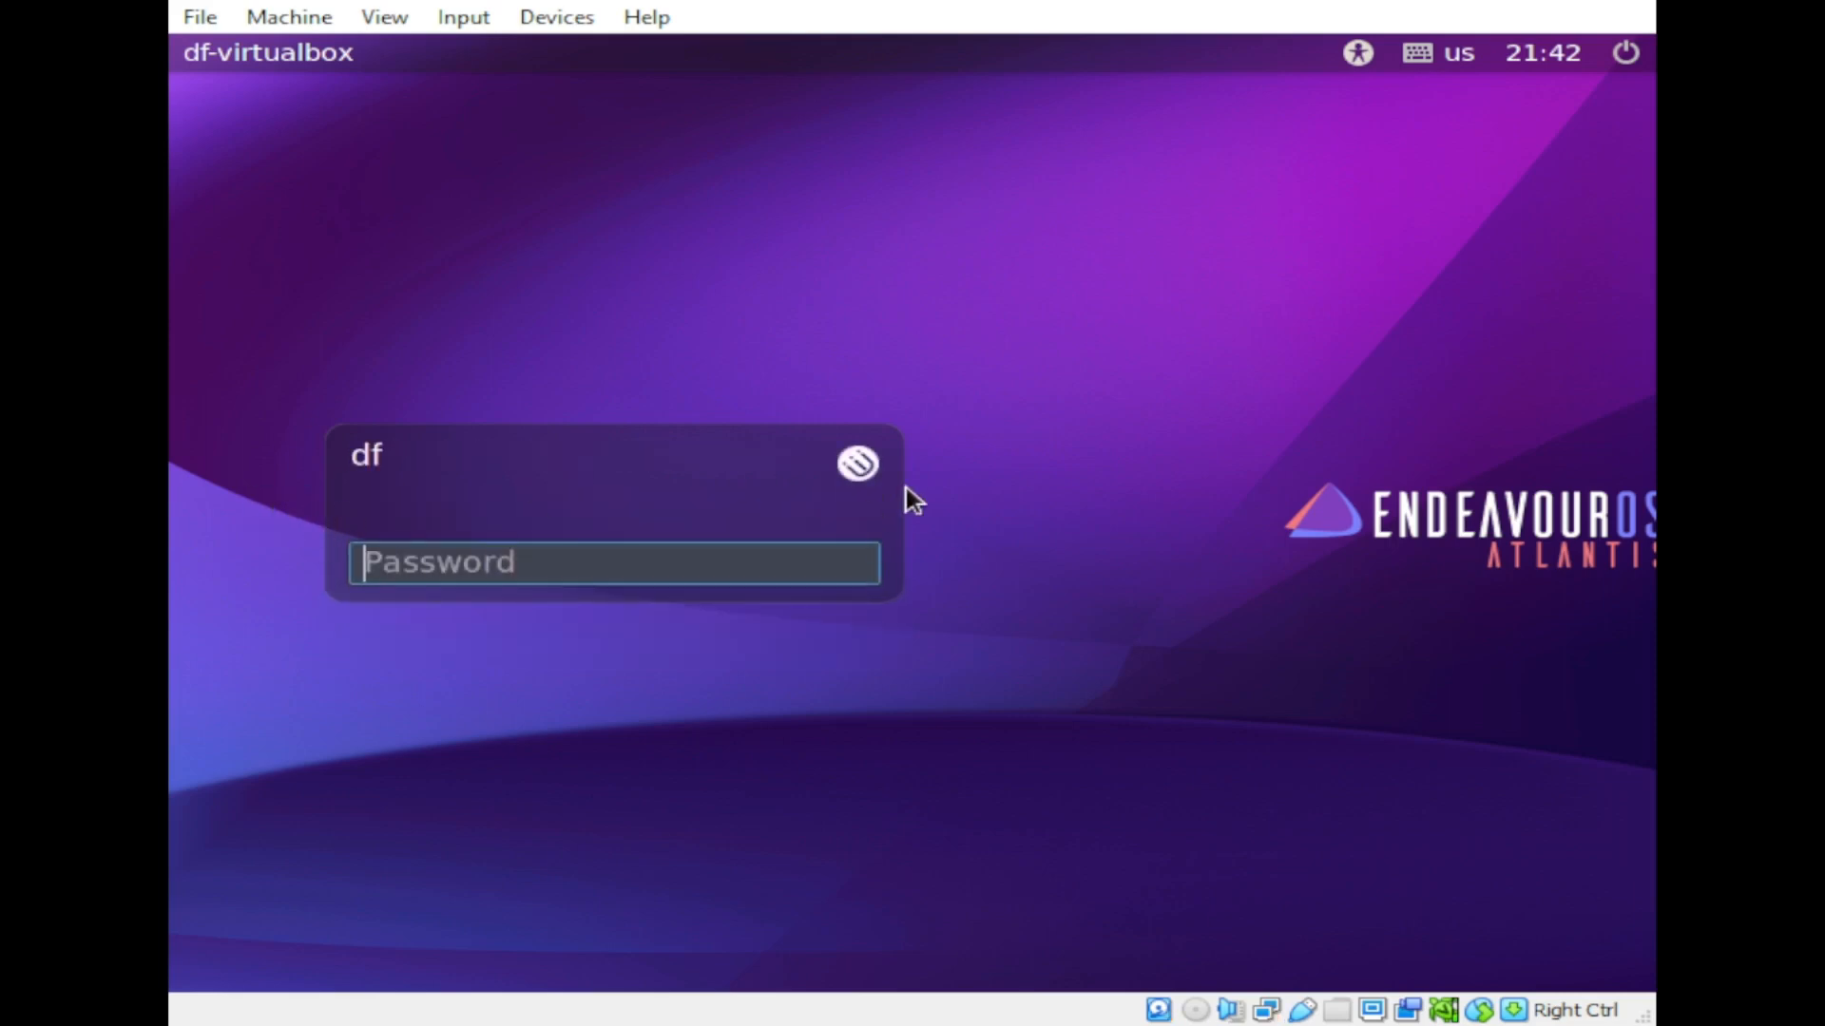
pyautogui.click(860, 464)
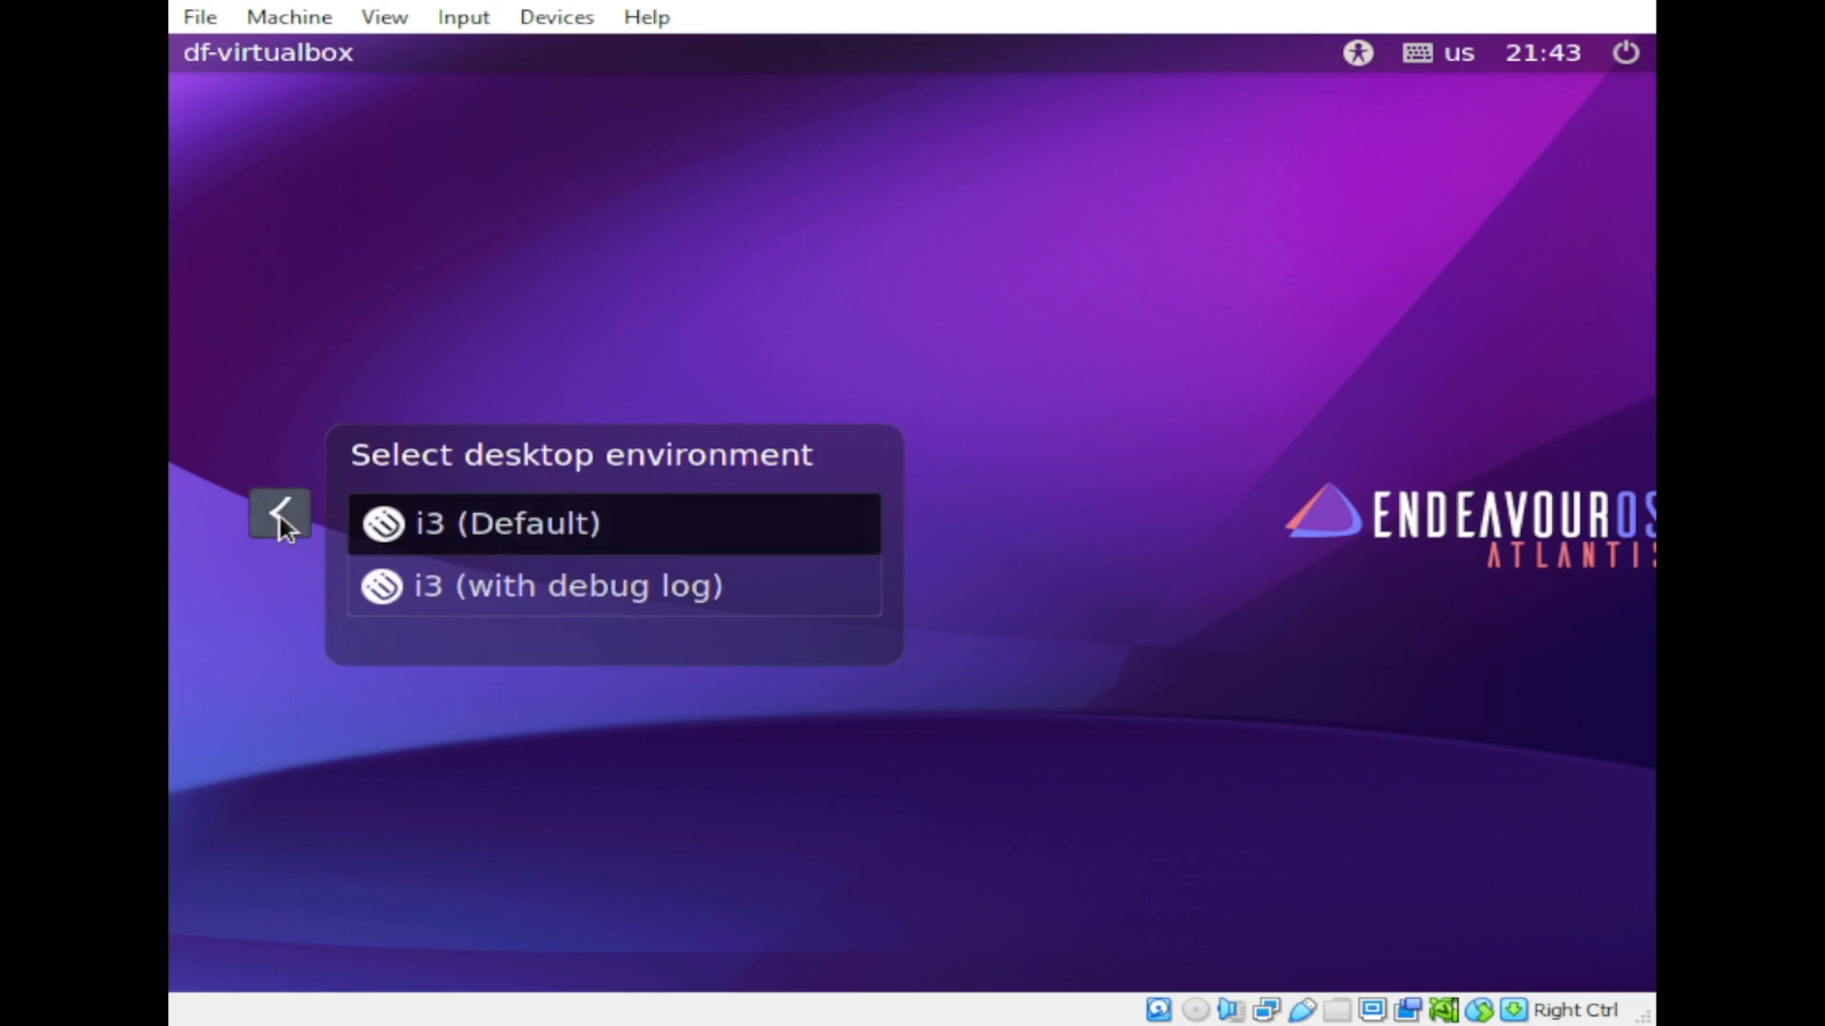
pyautogui.click(280, 516)
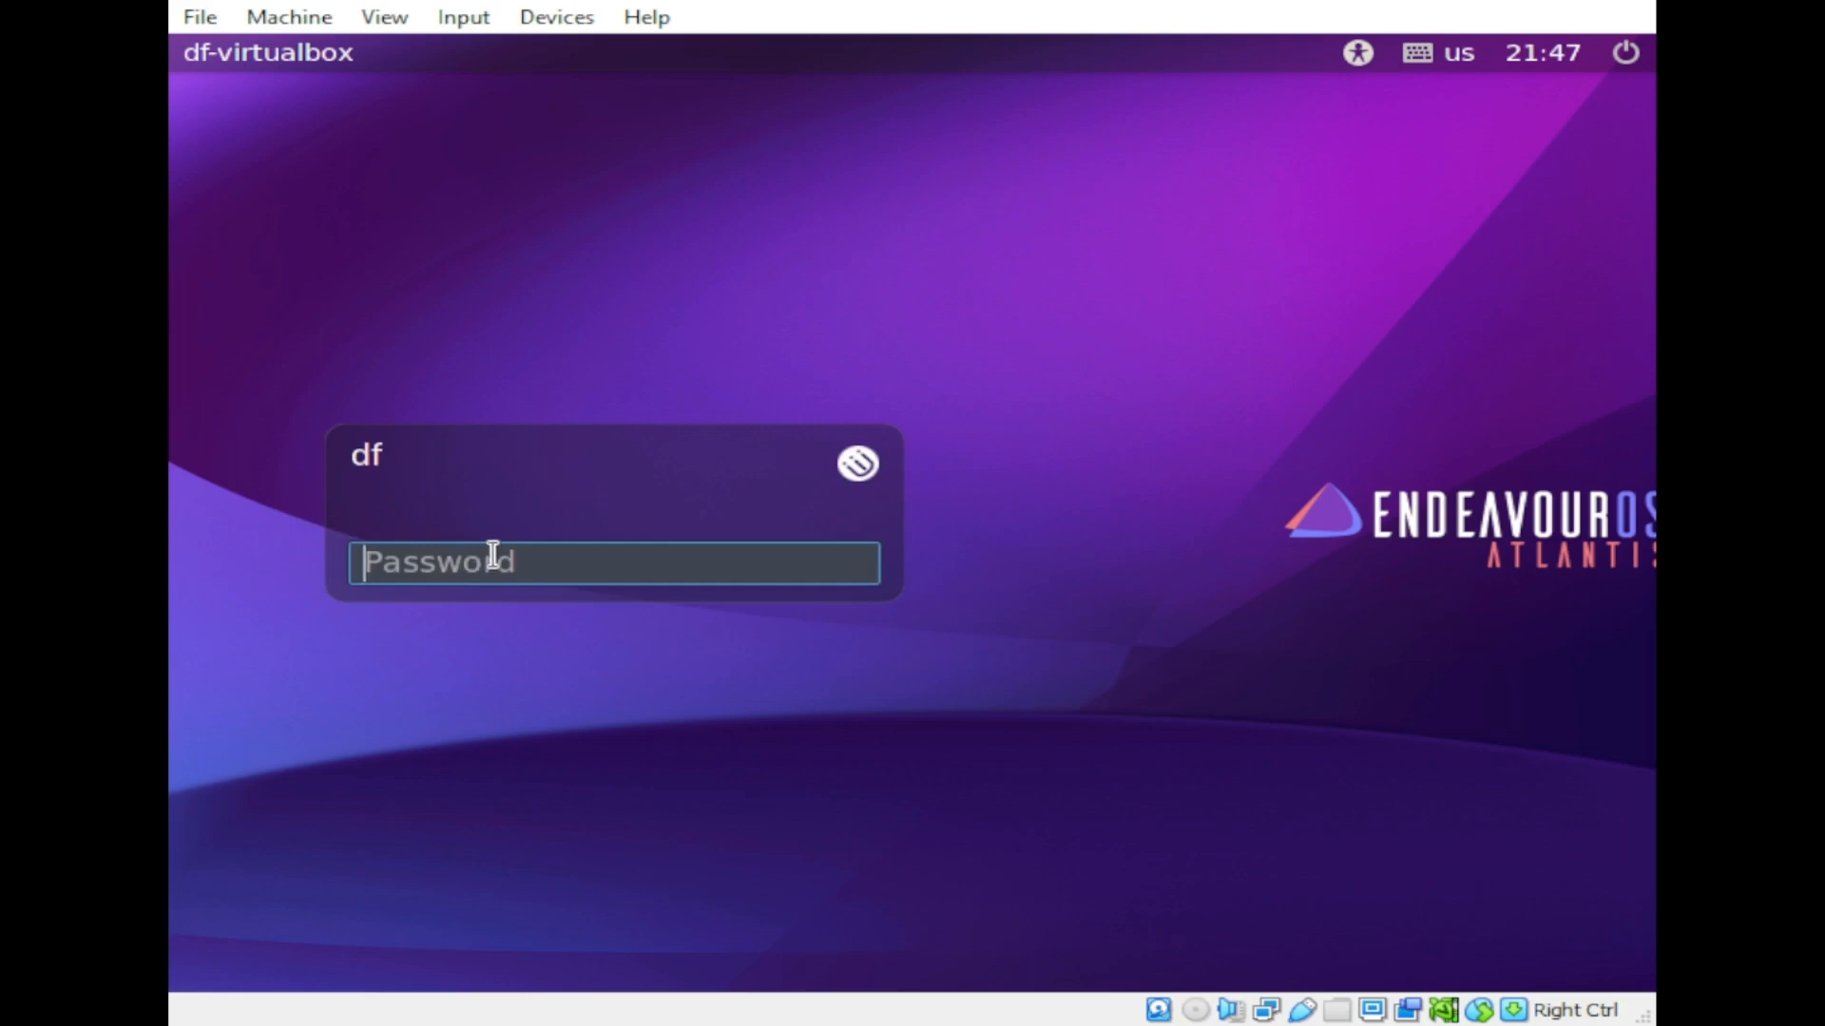
pyautogui.write('****')
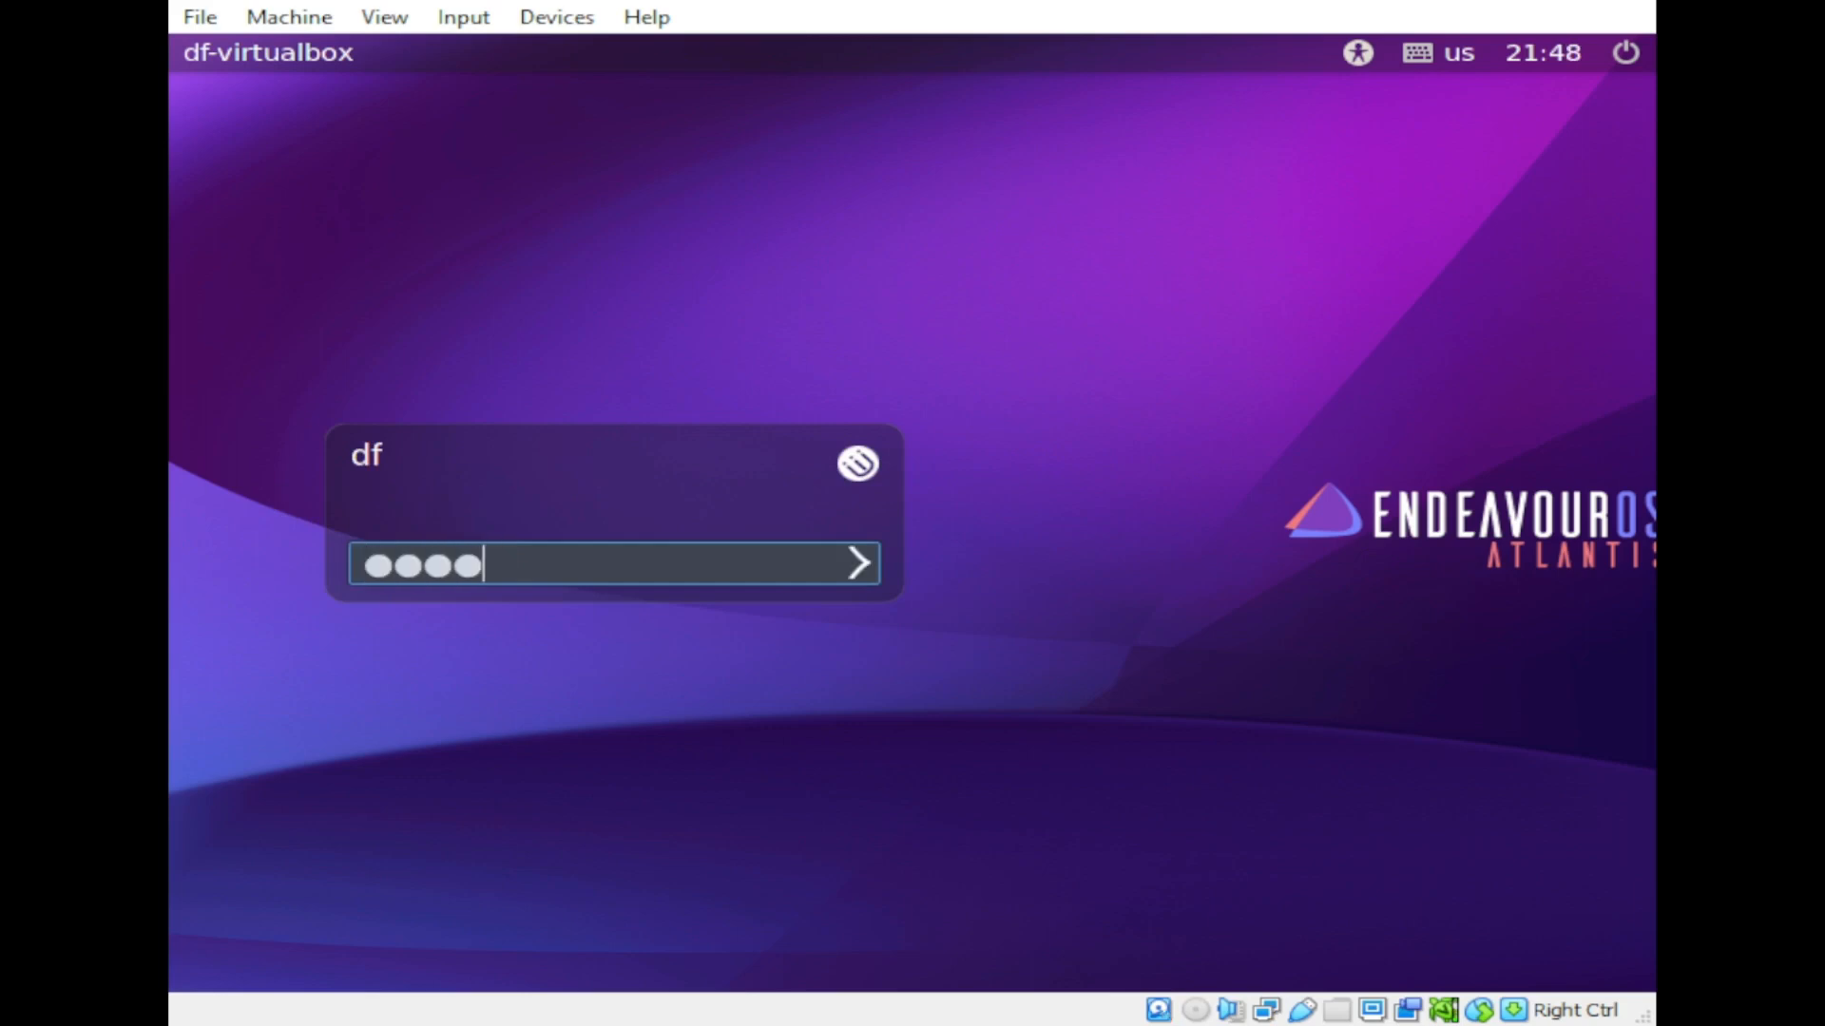
pyautogui.write('***')
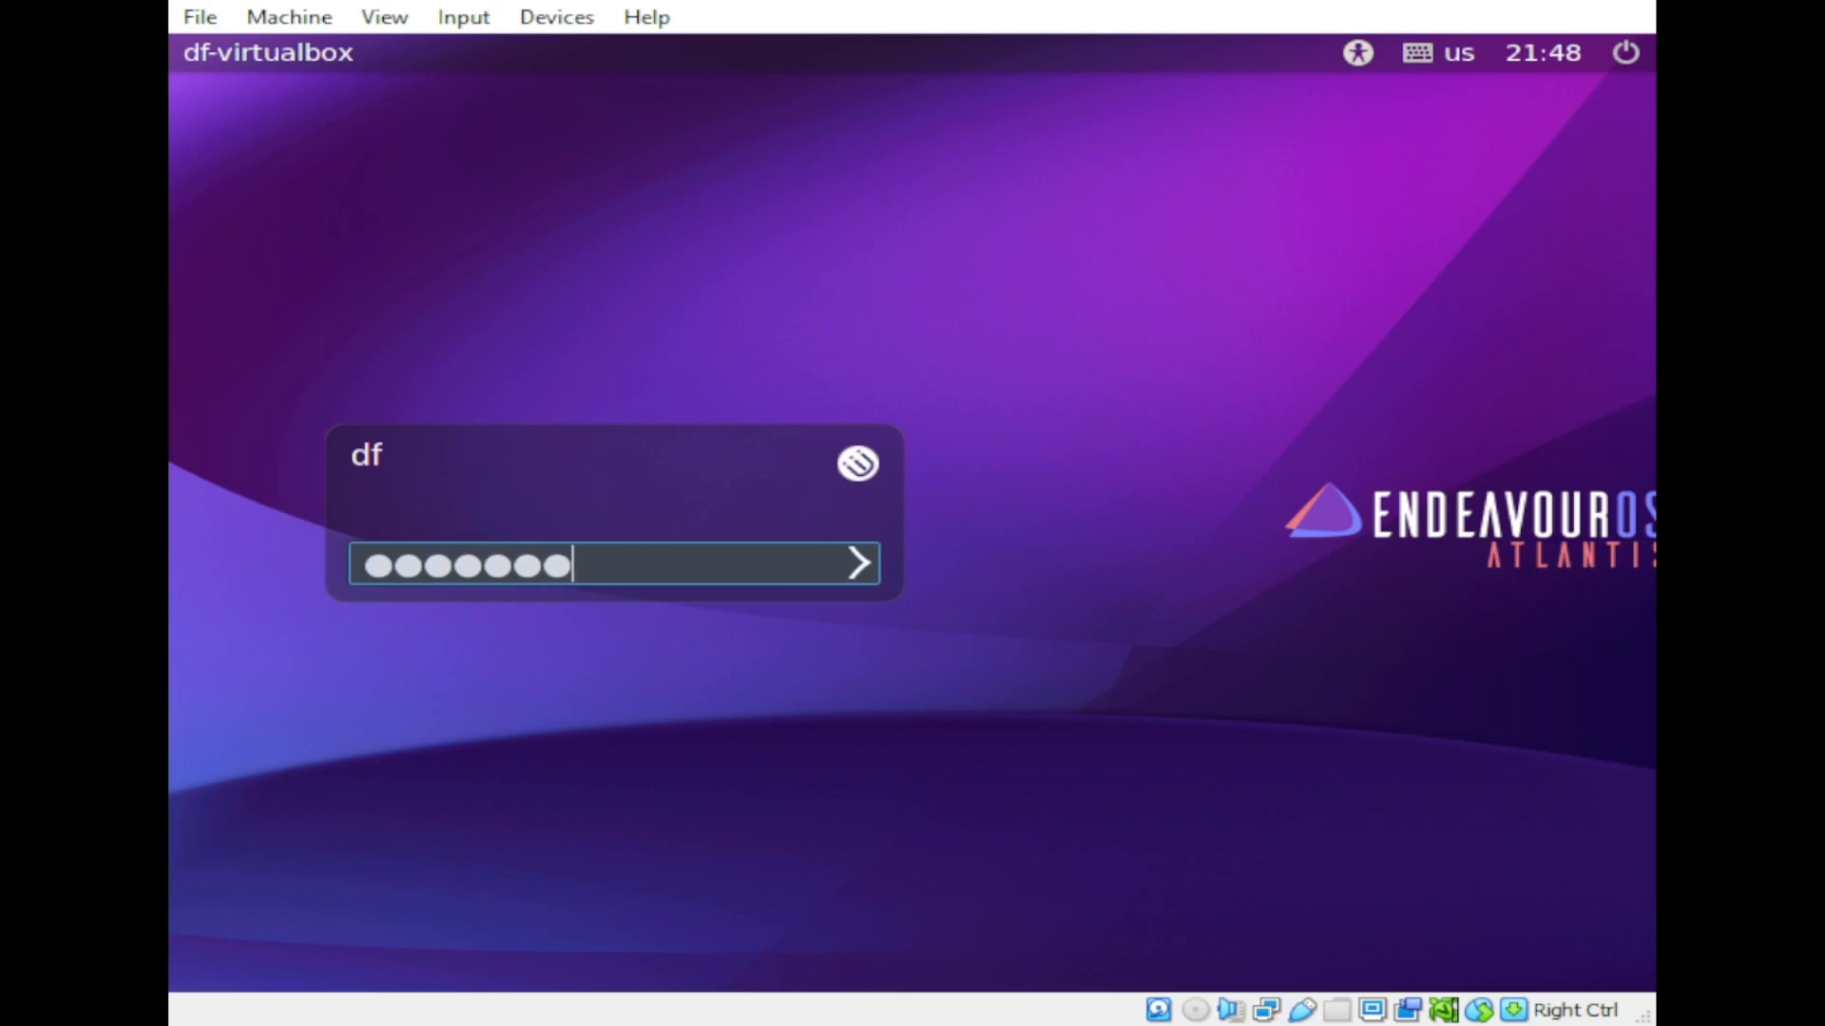
pyautogui.press('Return')
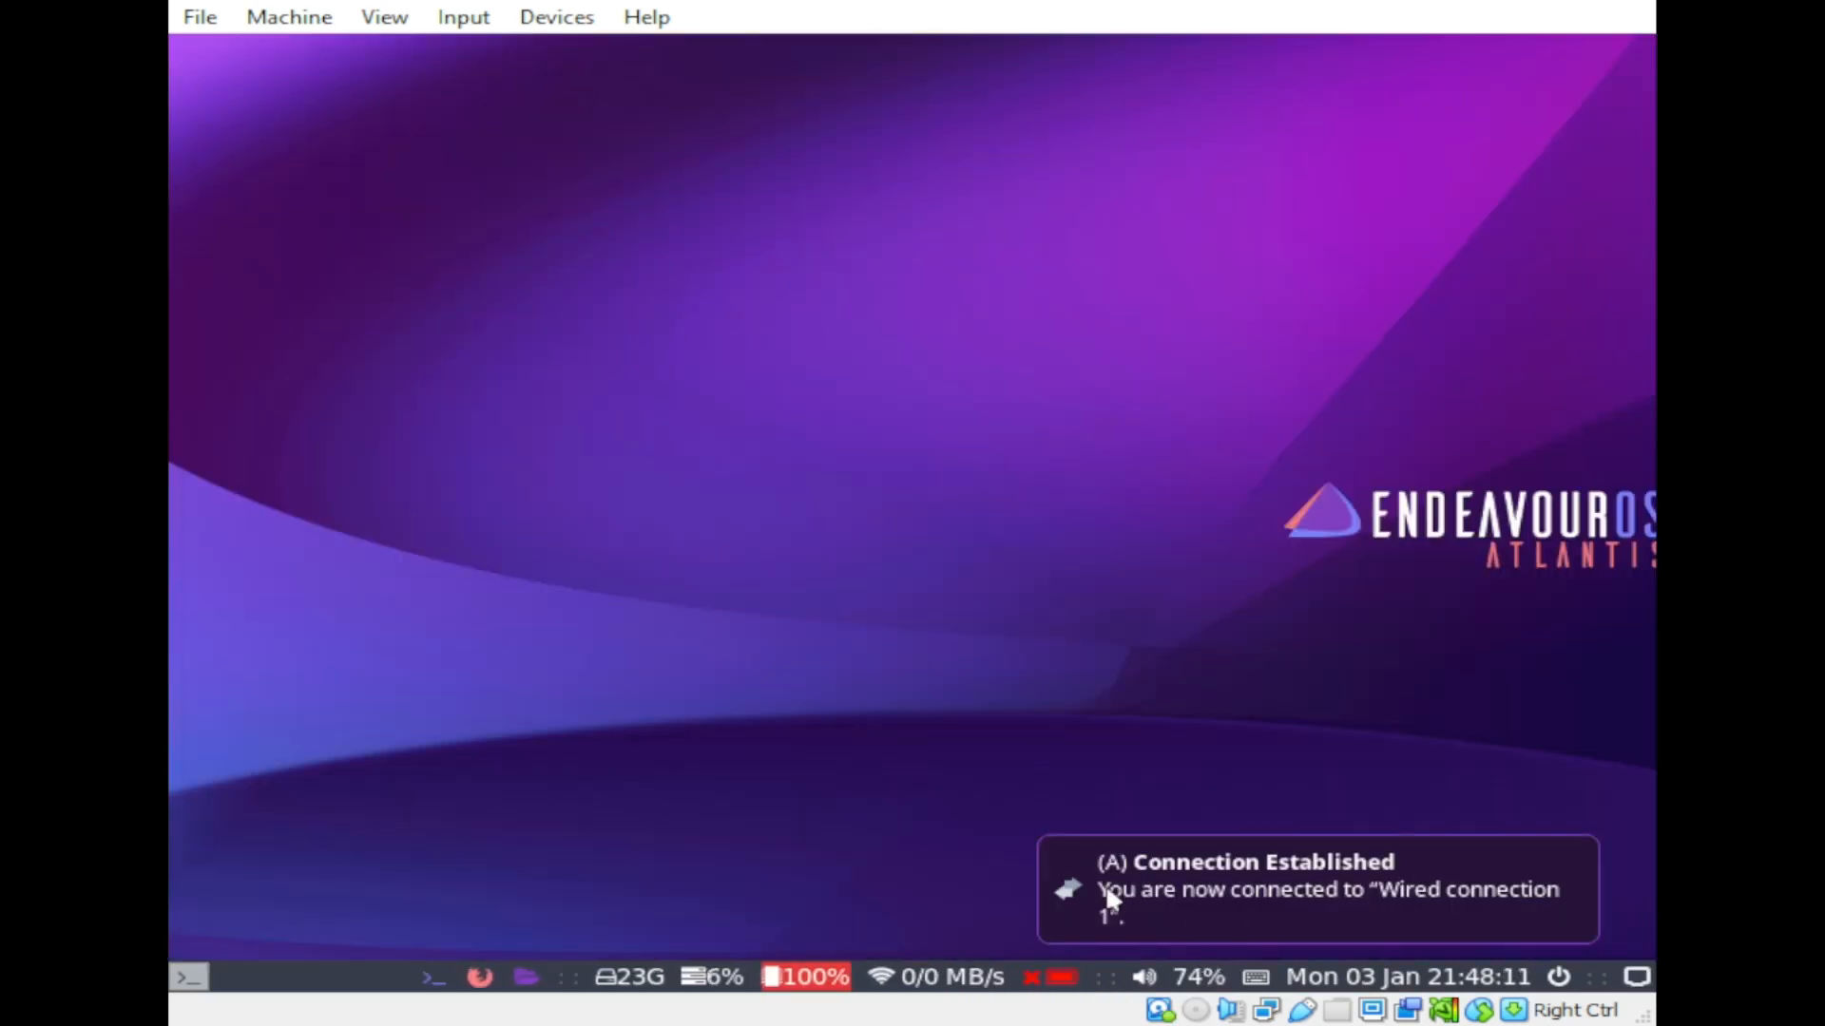
# Step: Dismiss the Connection Established notification and close both Firefox tabs
pyautogui.click(1110, 898)
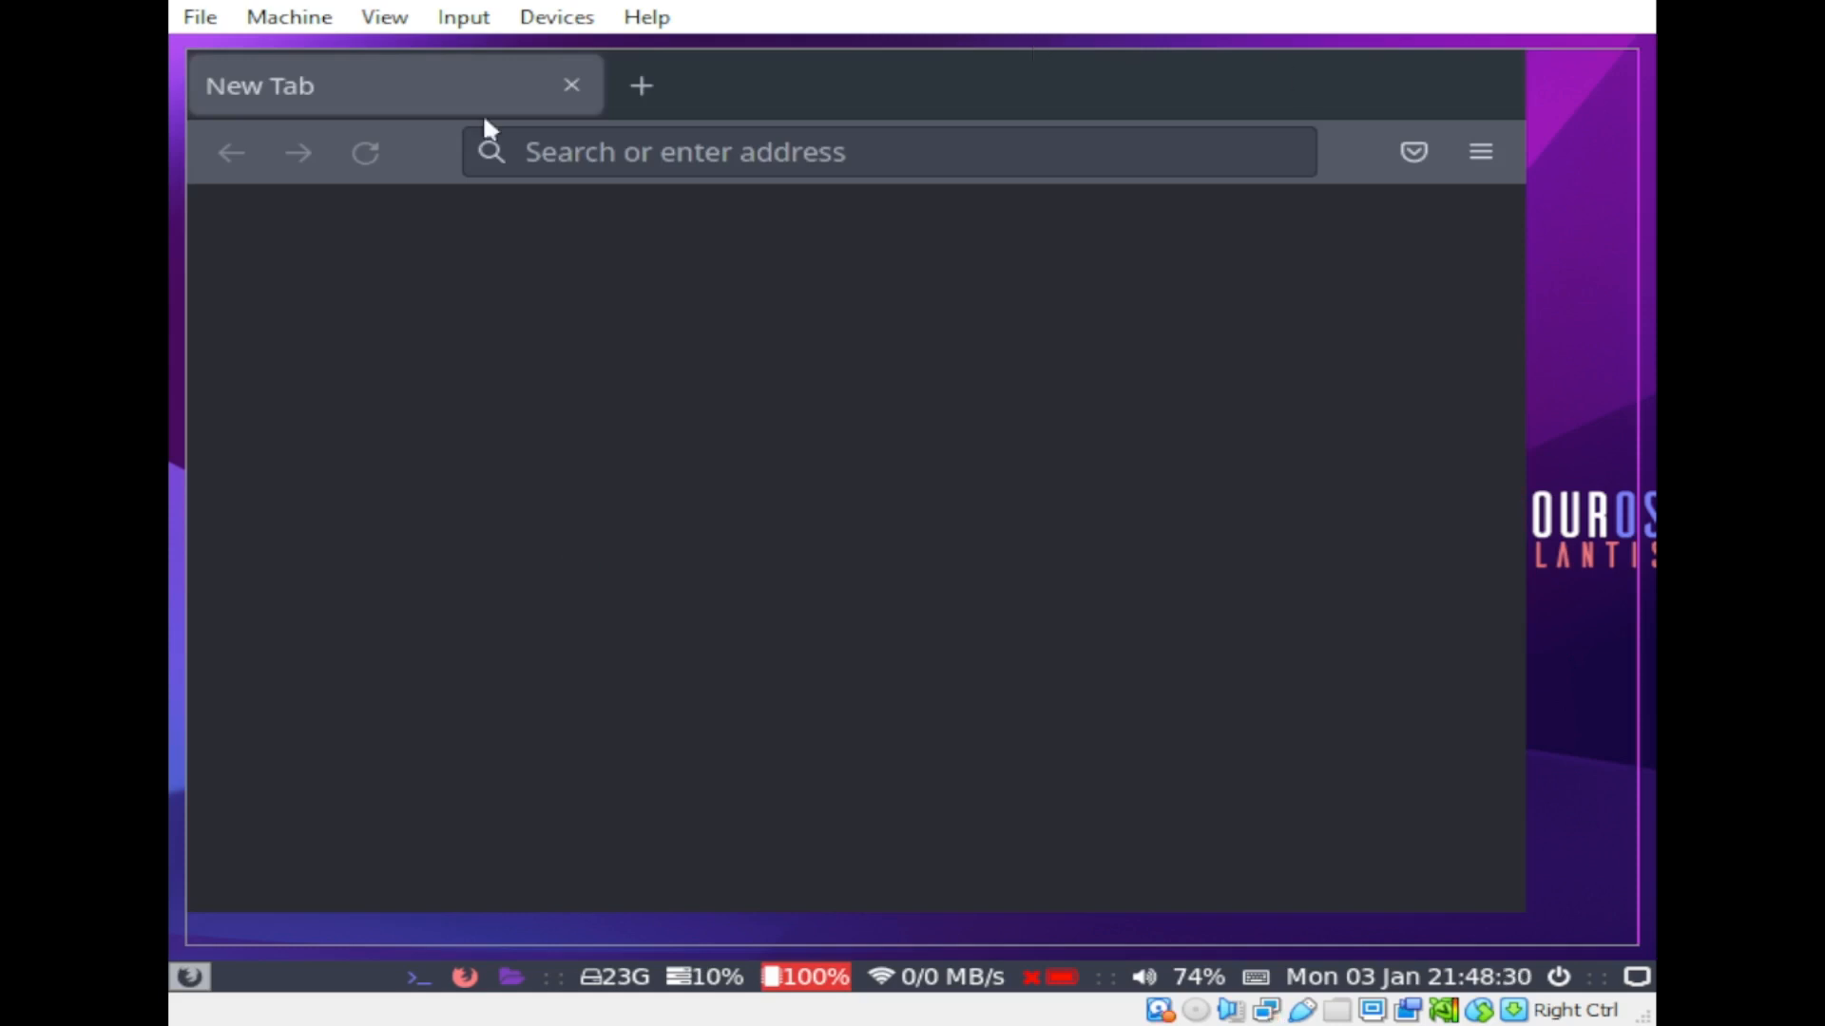
pyautogui.click(571, 86)
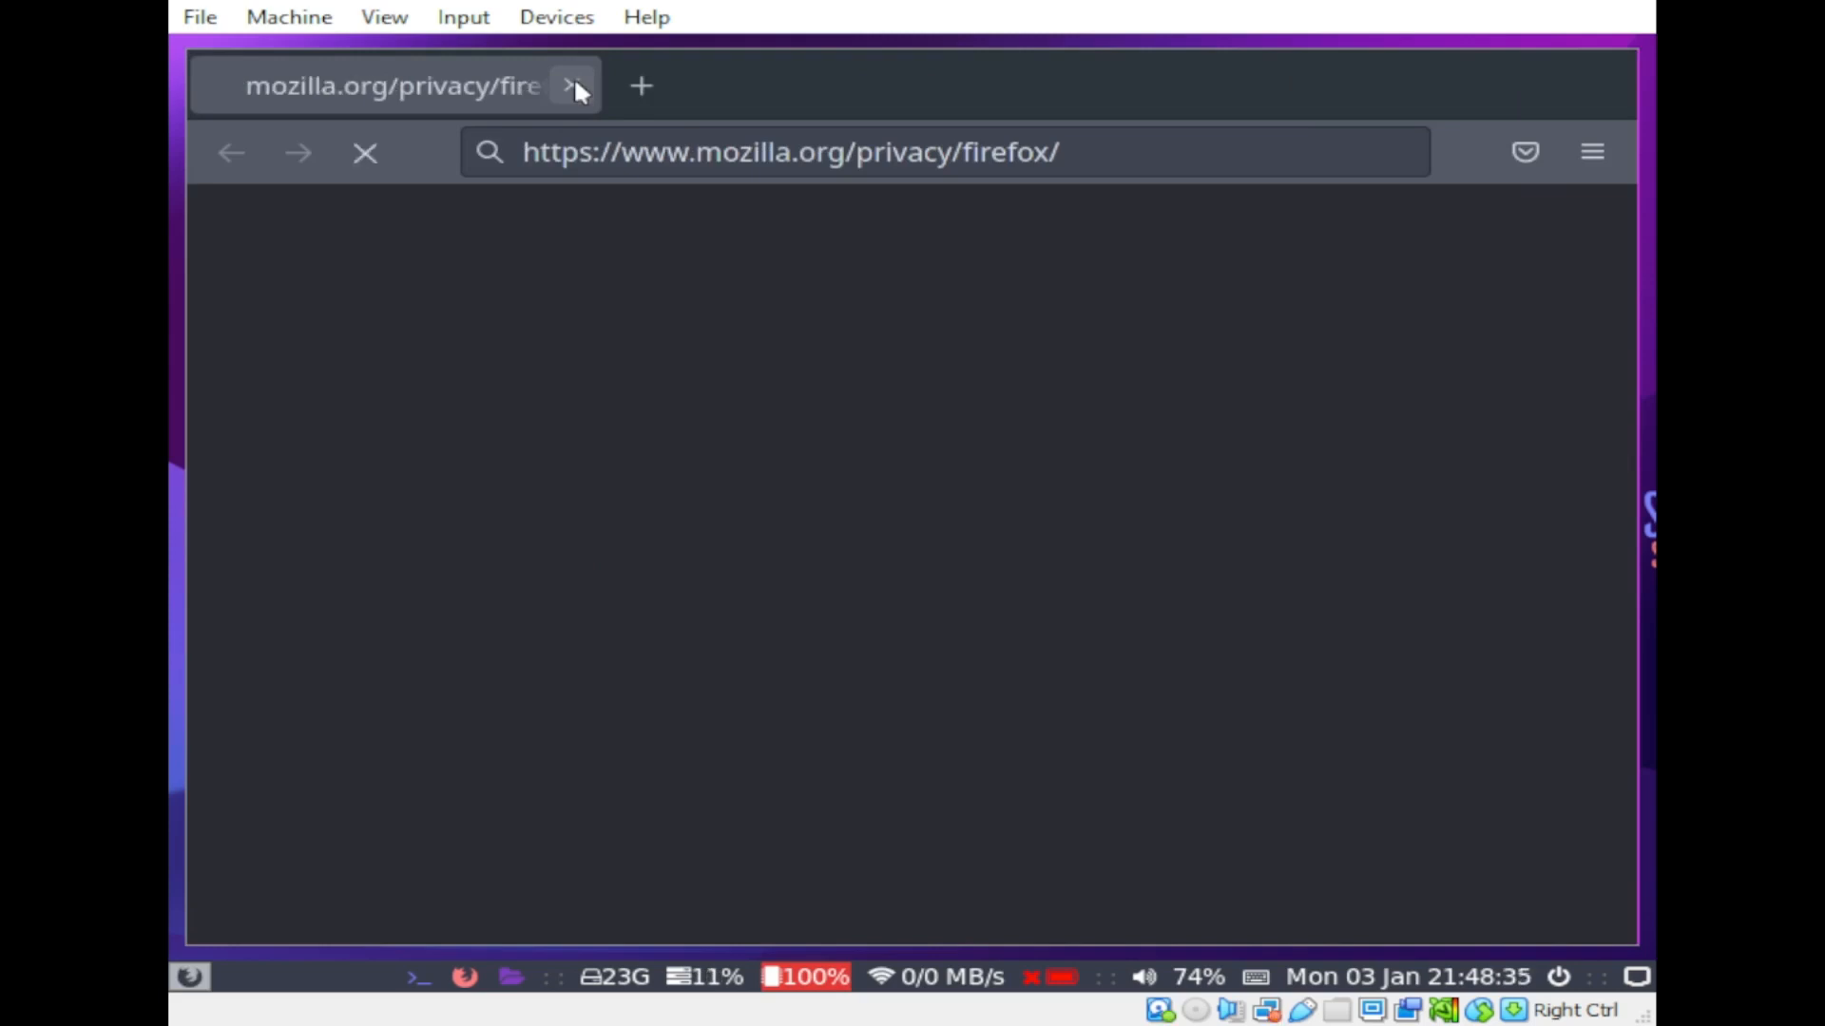
pyautogui.click(573, 85)
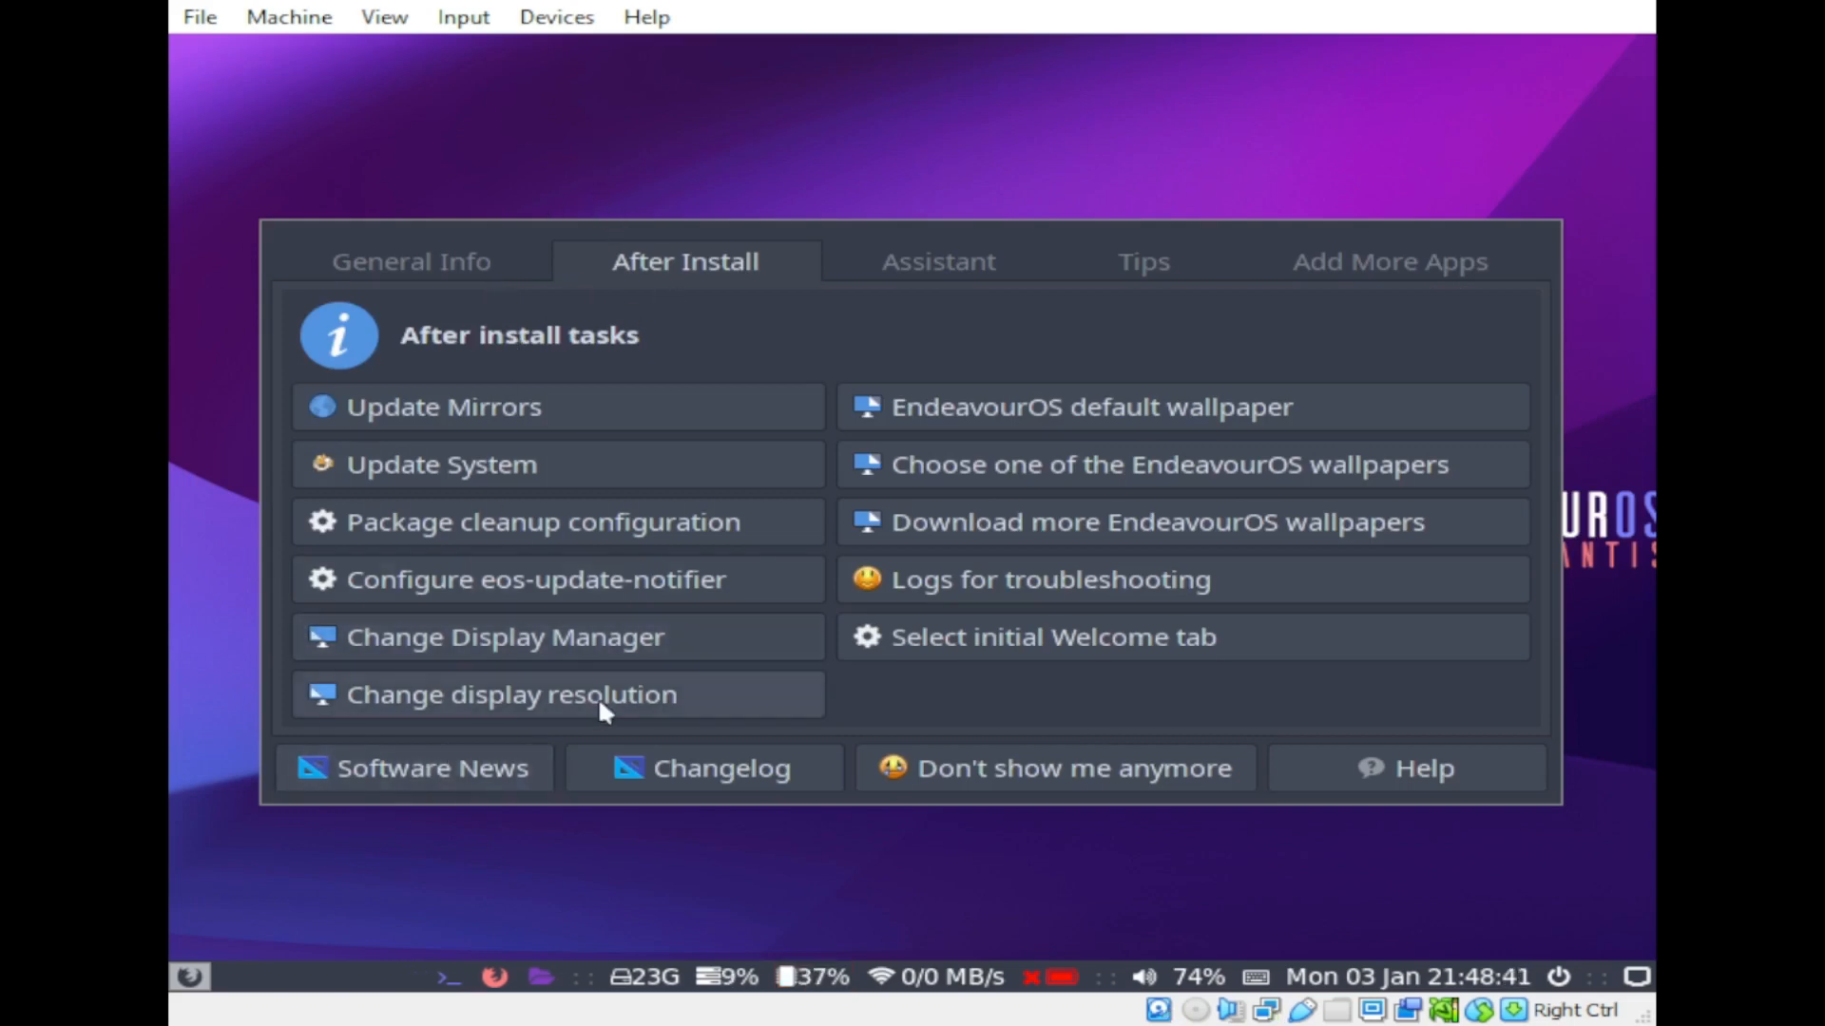
# Step: Set the guest resolution to 1440x900 via Change display resolution, then close the Welcome window
pyautogui.click(532, 699)
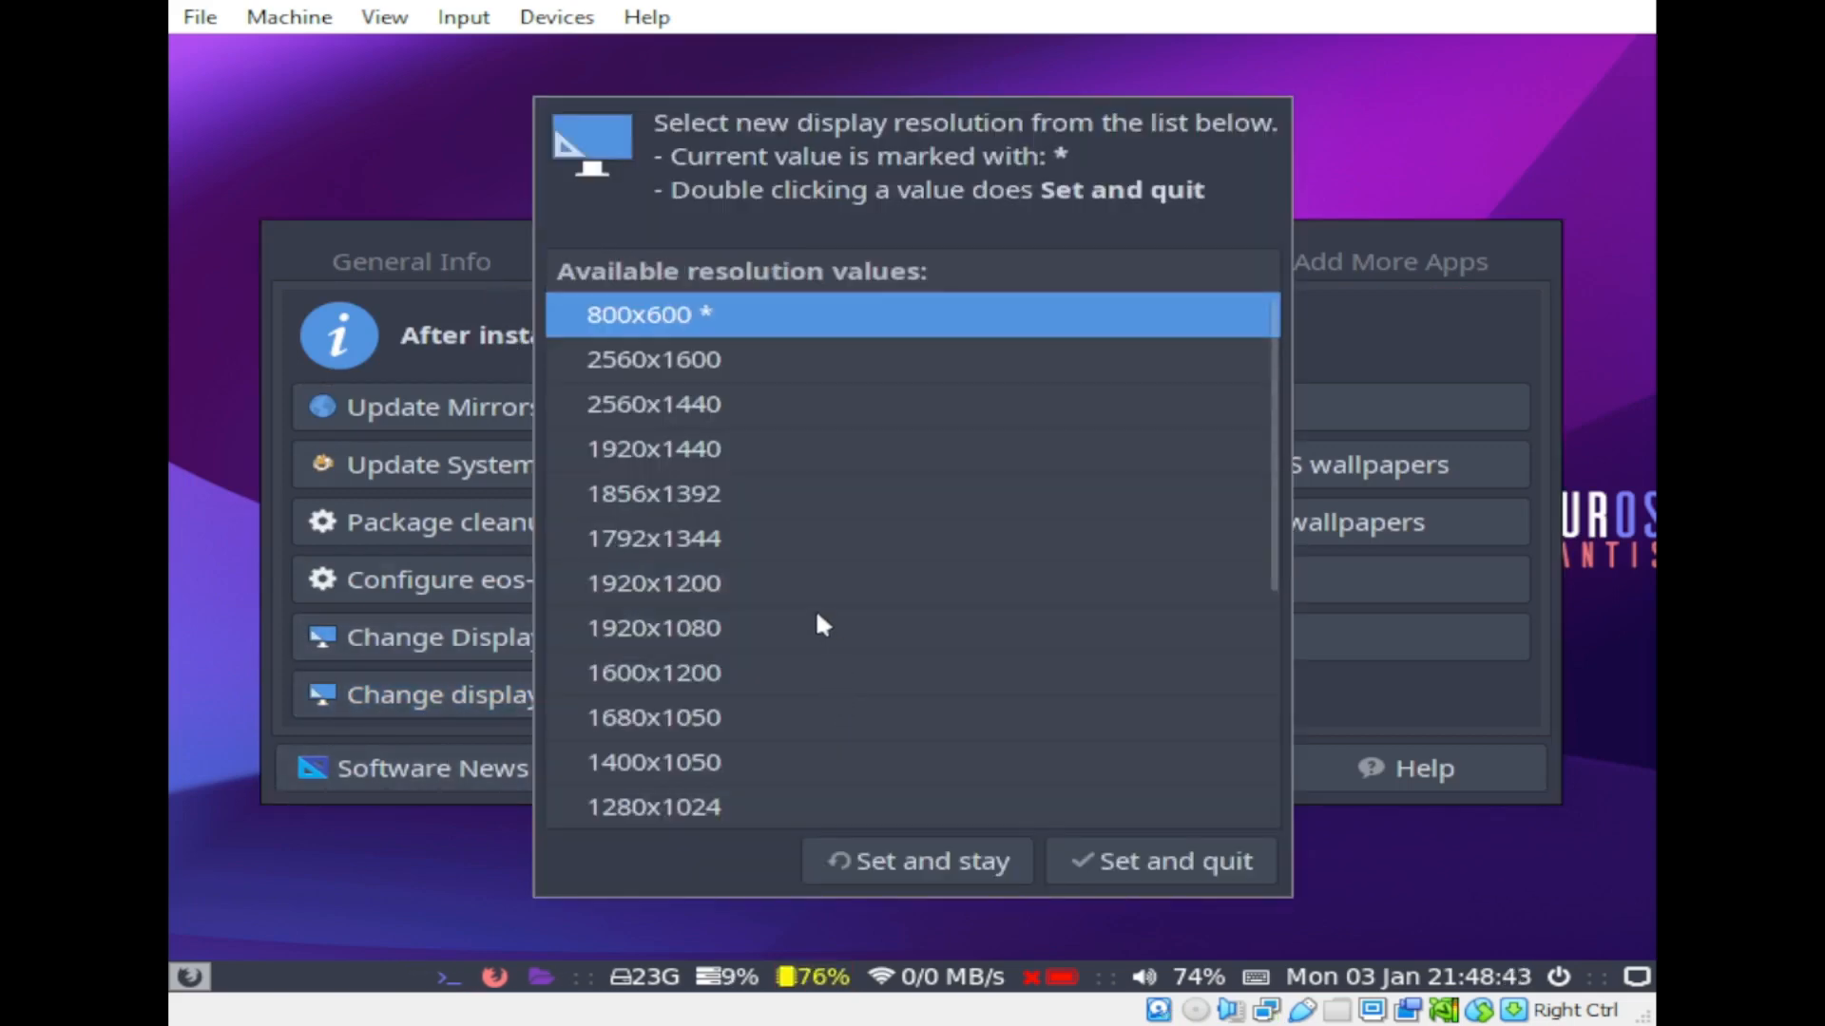
pyautogui.scroll(-2, 823, 616)
pyautogui.click(636, 699)
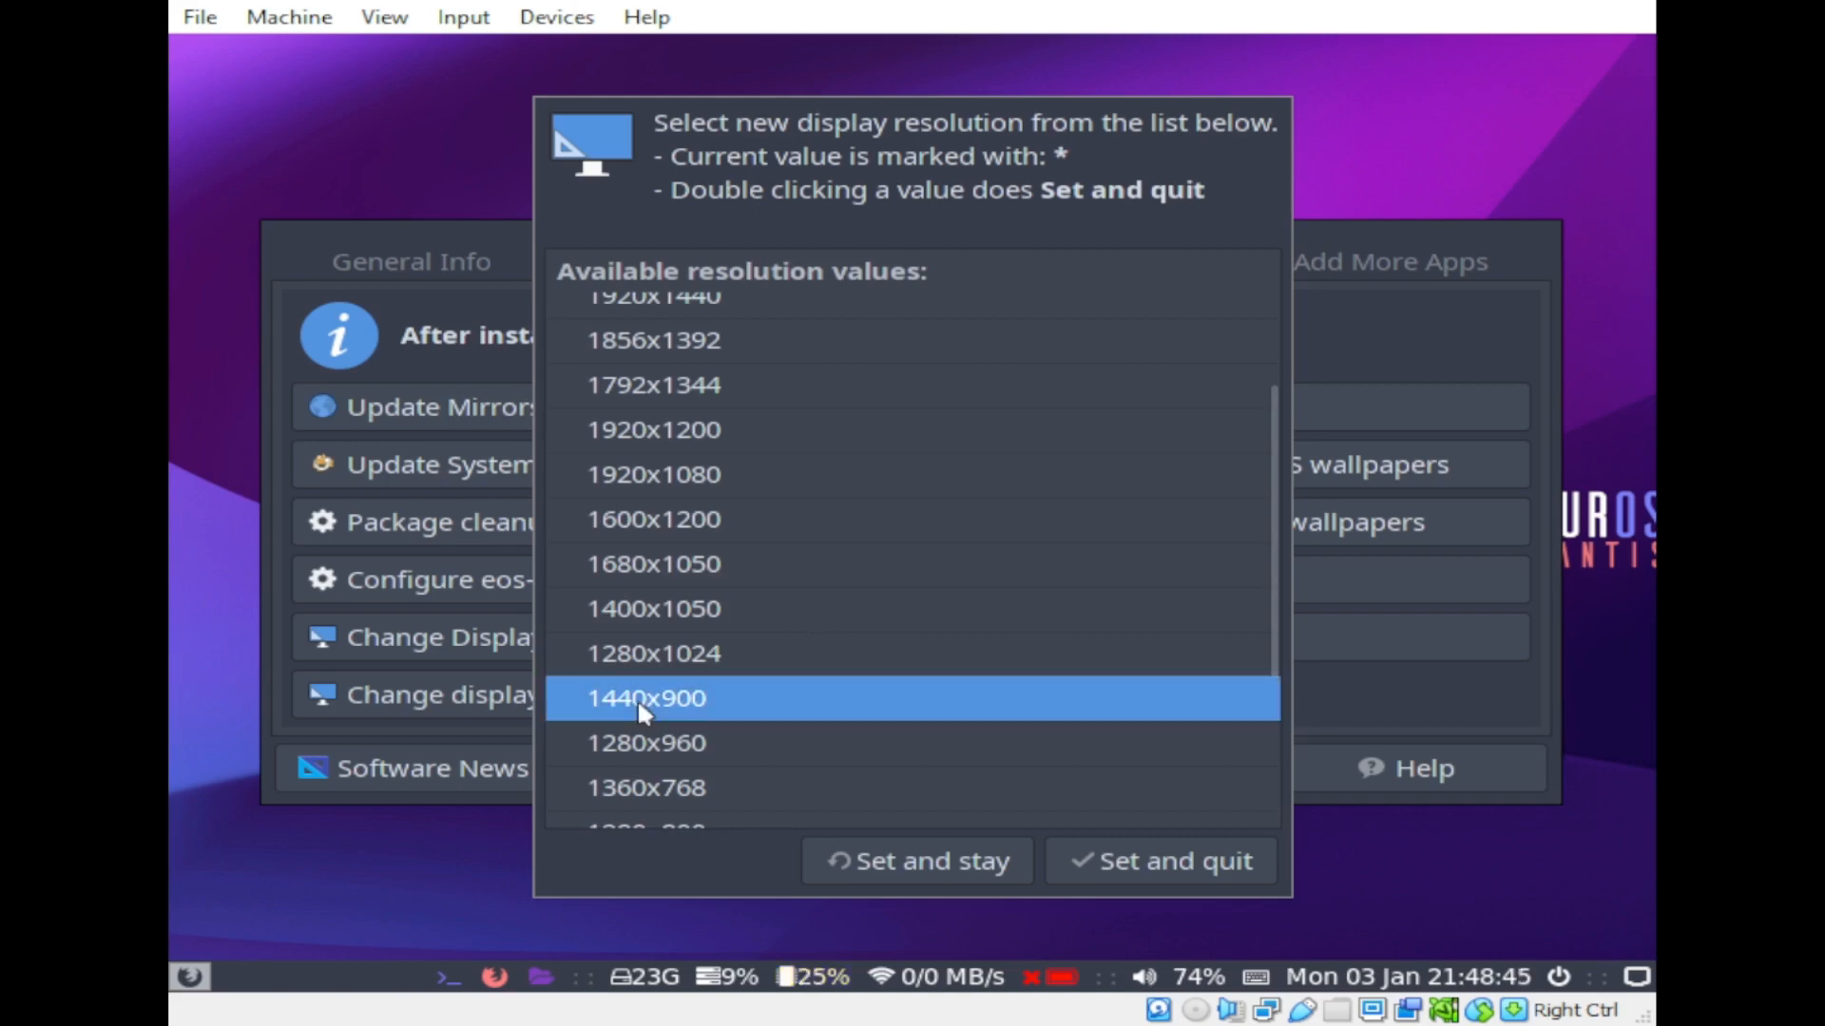
pyautogui.click(922, 860)
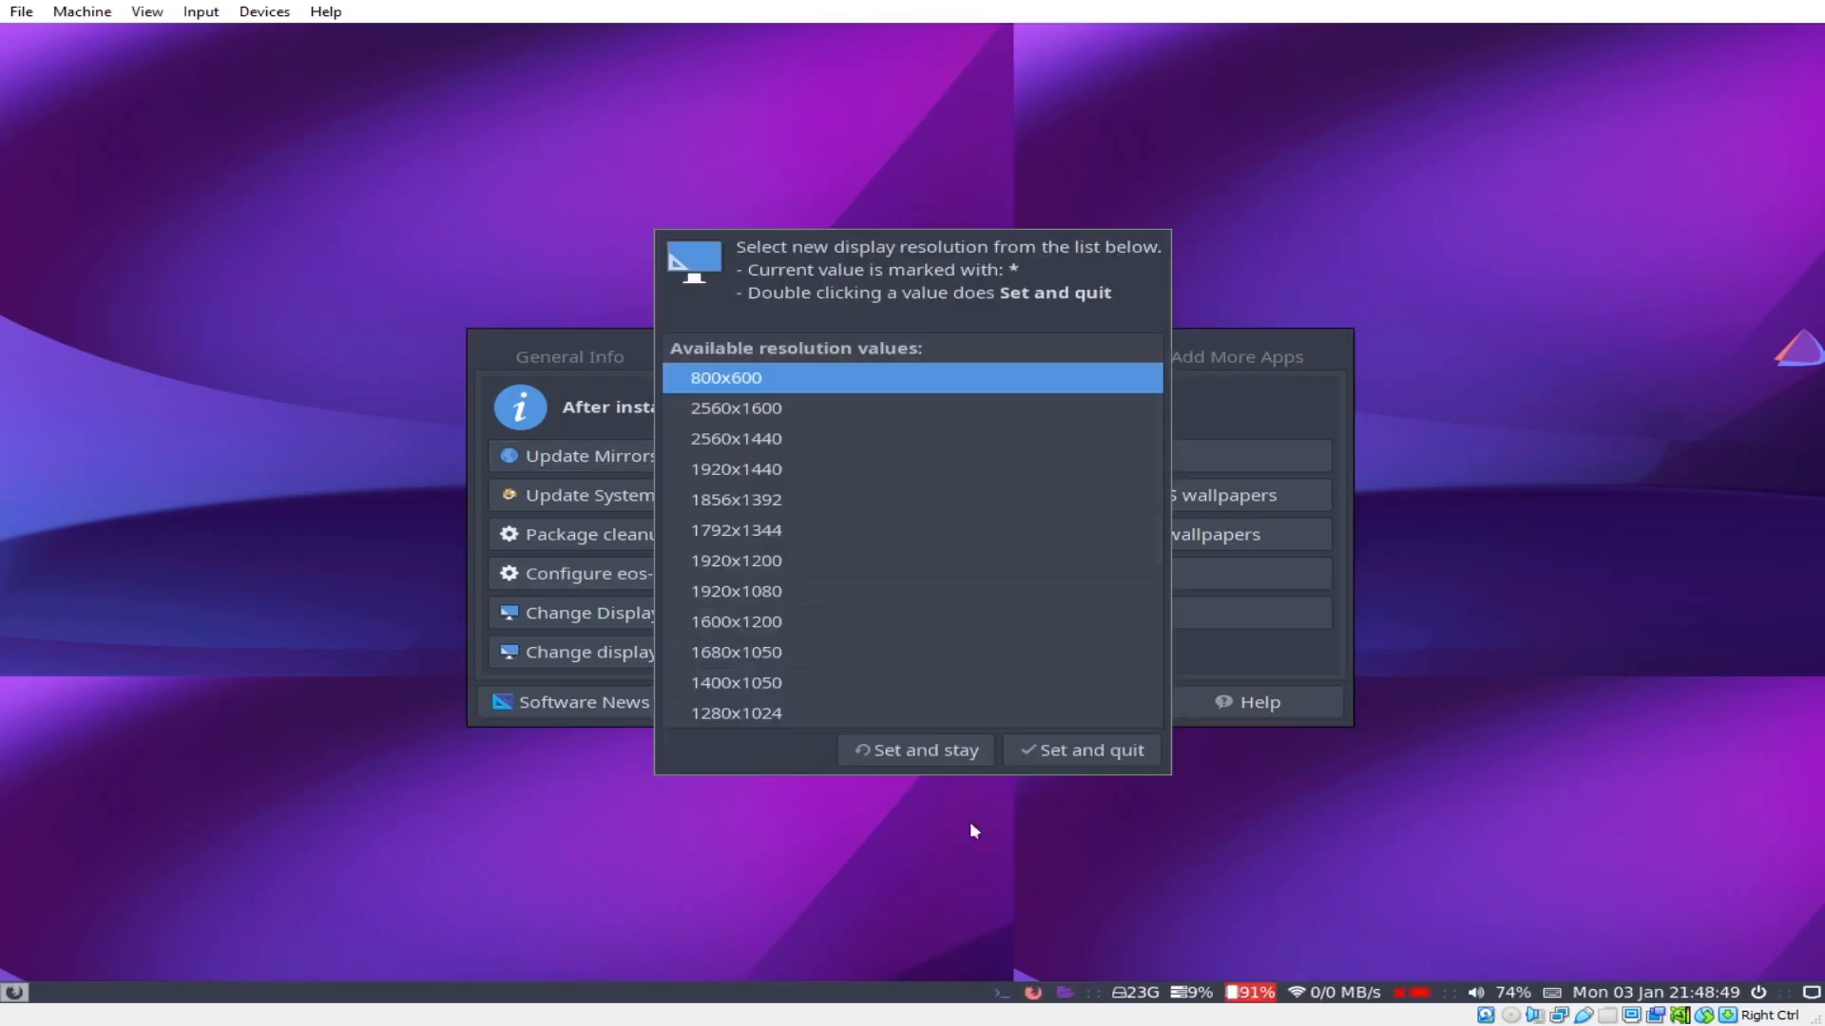
pyautogui.click(908, 751)
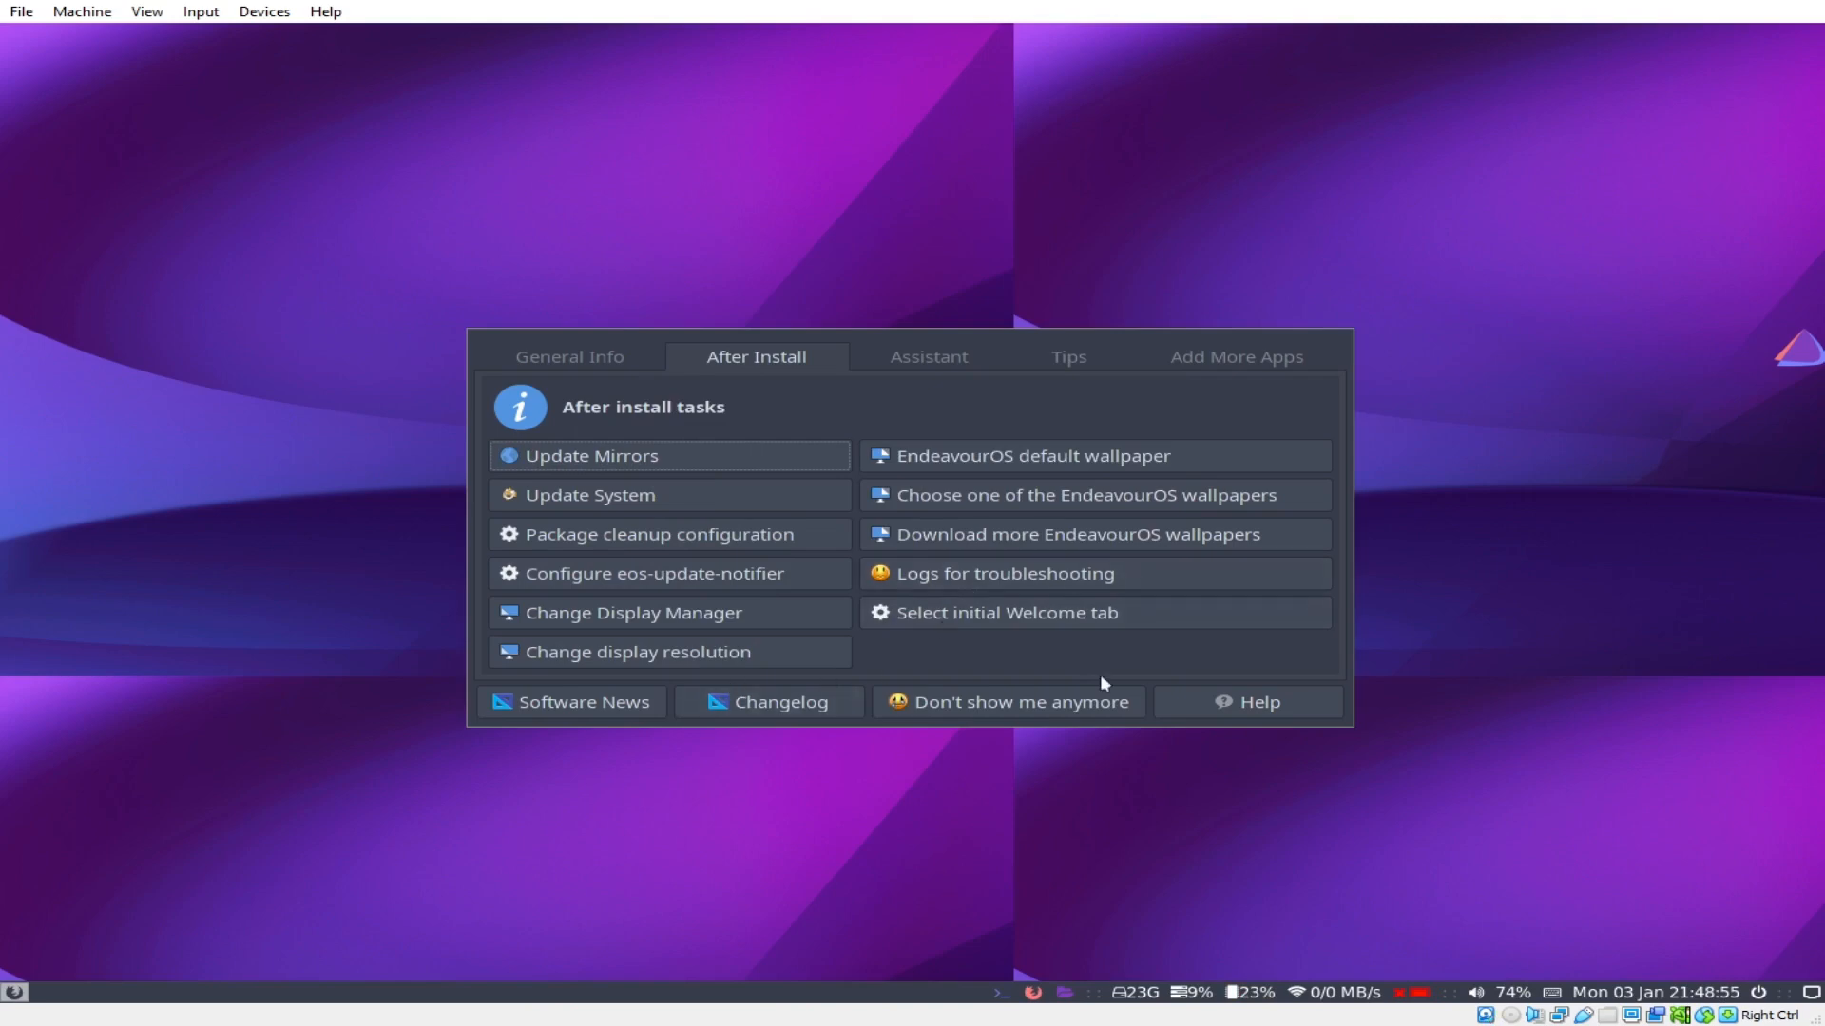
pyautogui.press('super+q')
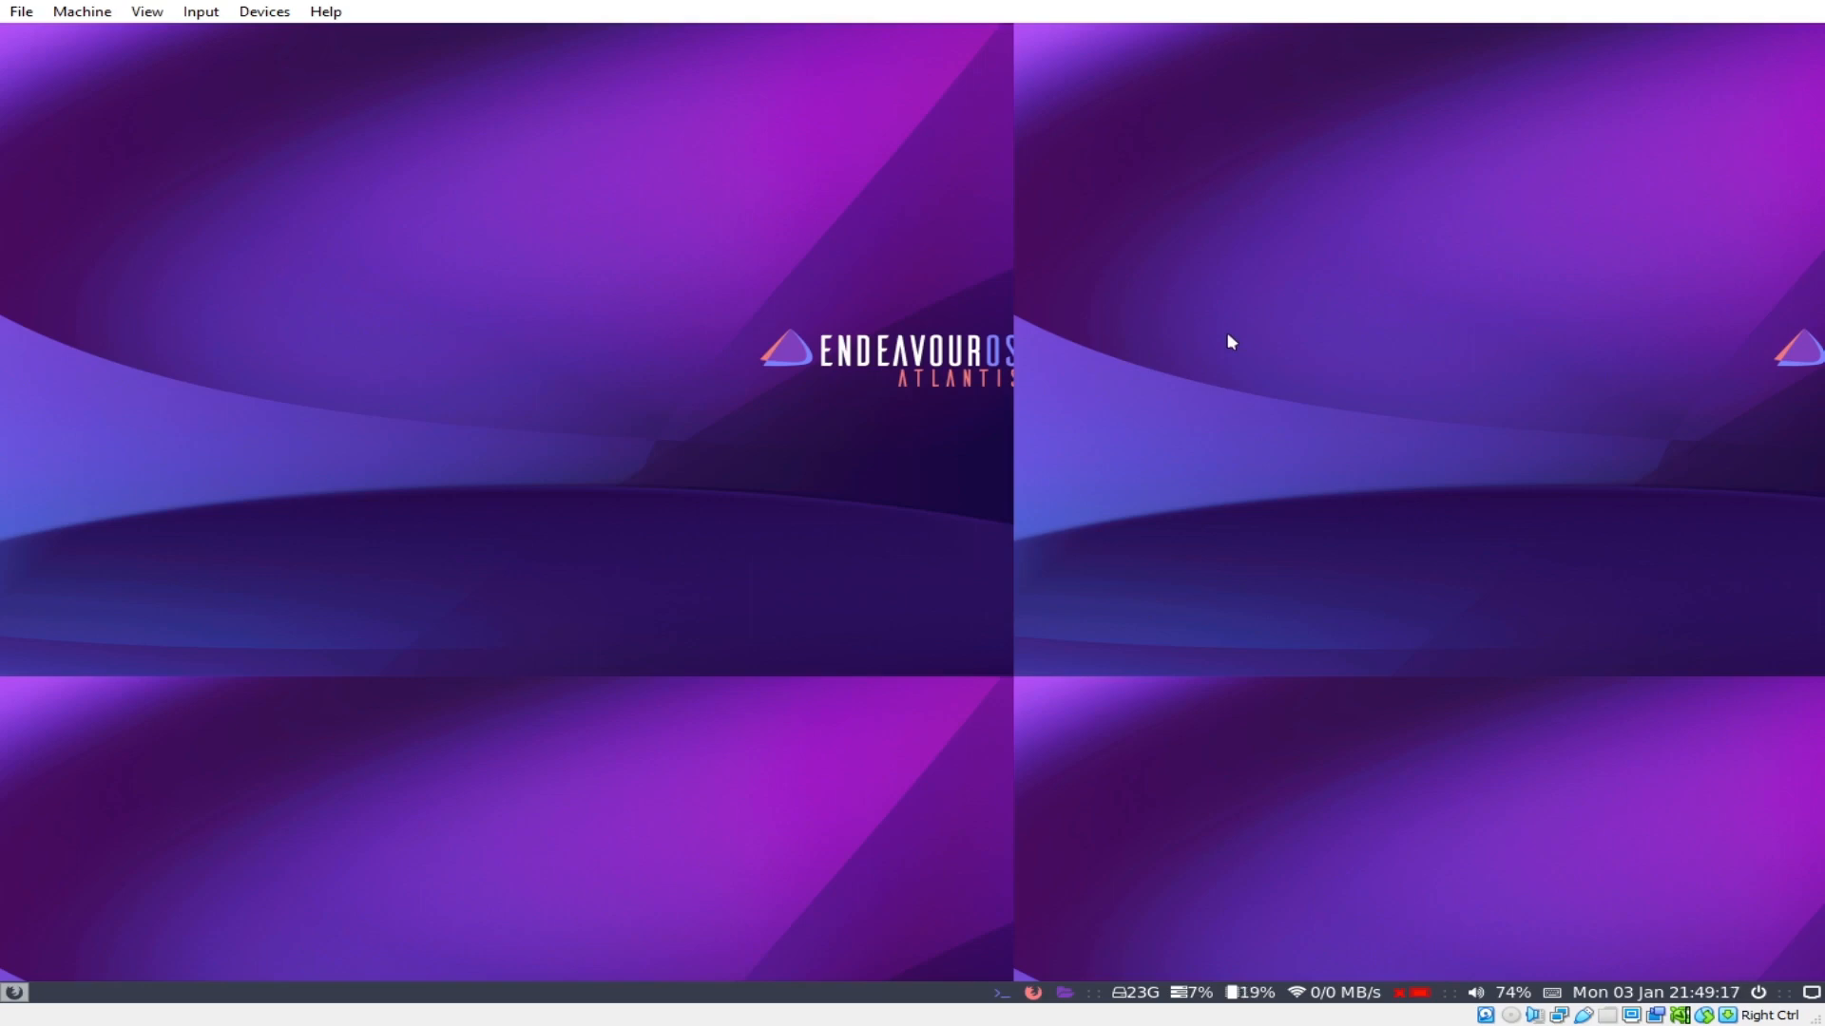
# Step: Open a terminal and list the home folder with ls
pyautogui.press('super+Return')
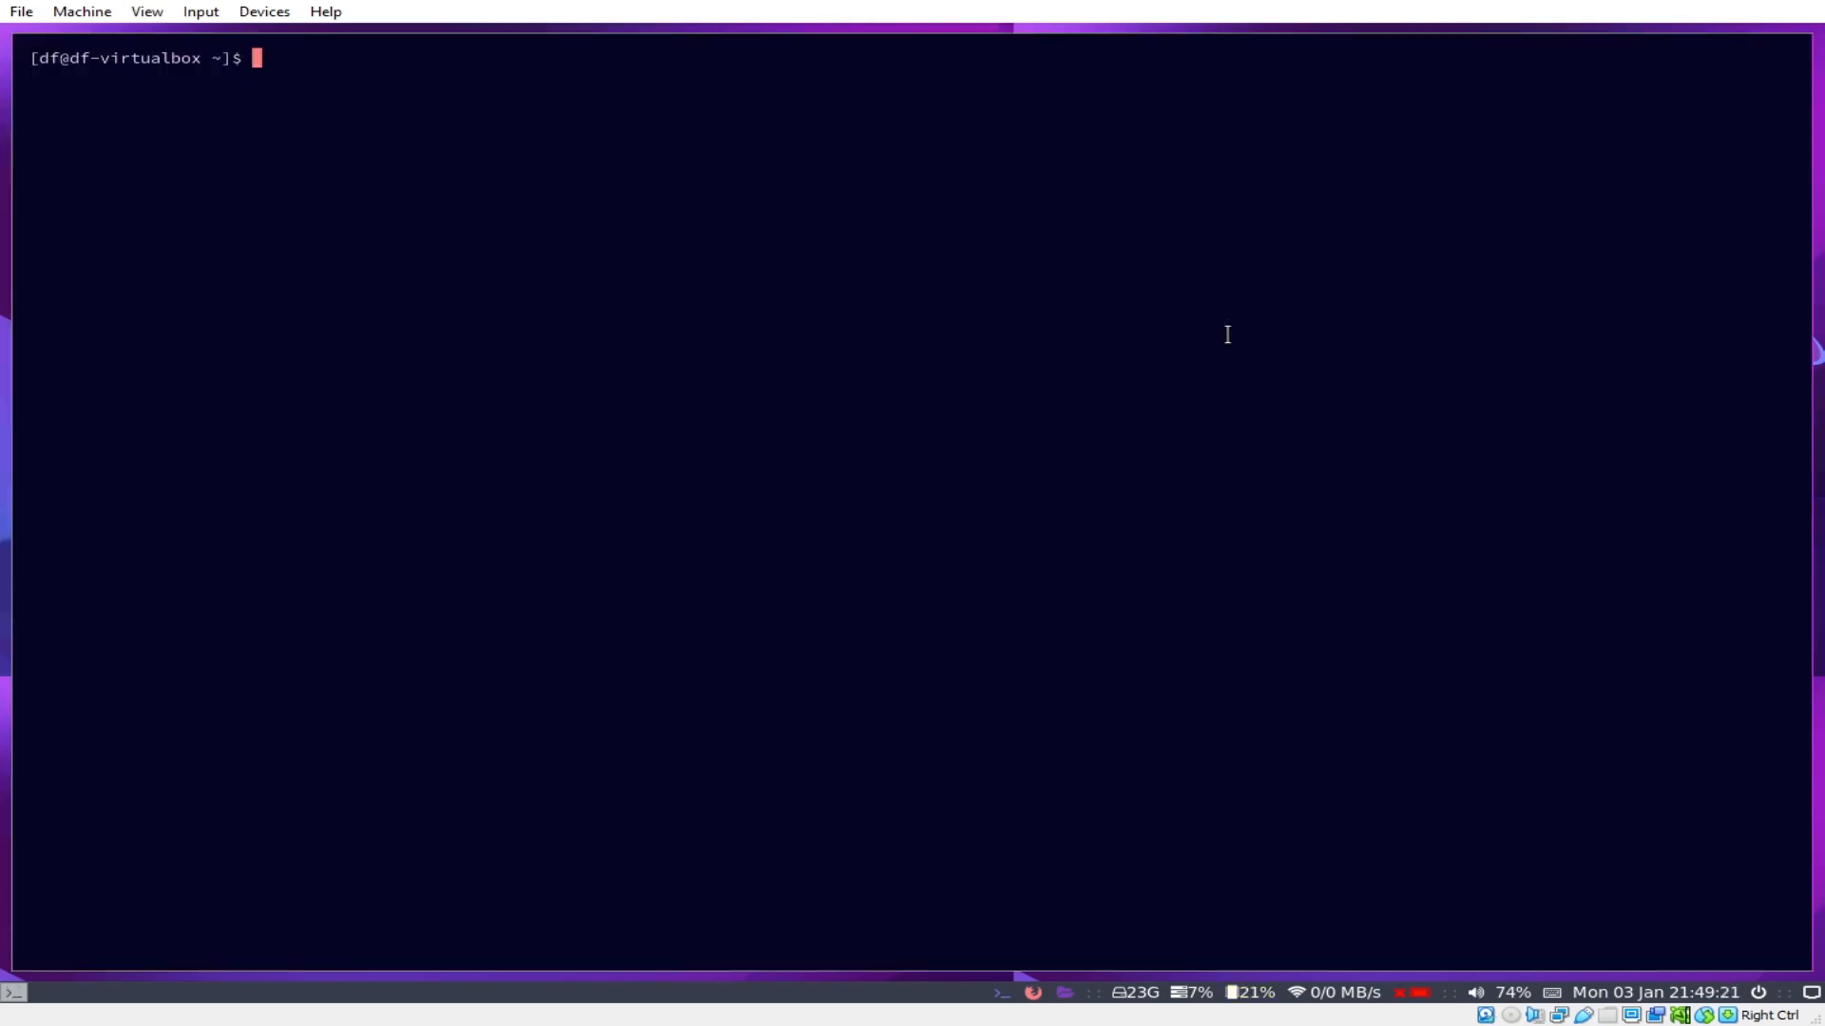
pyautogui.write('ls')
pyautogui.press('Return')
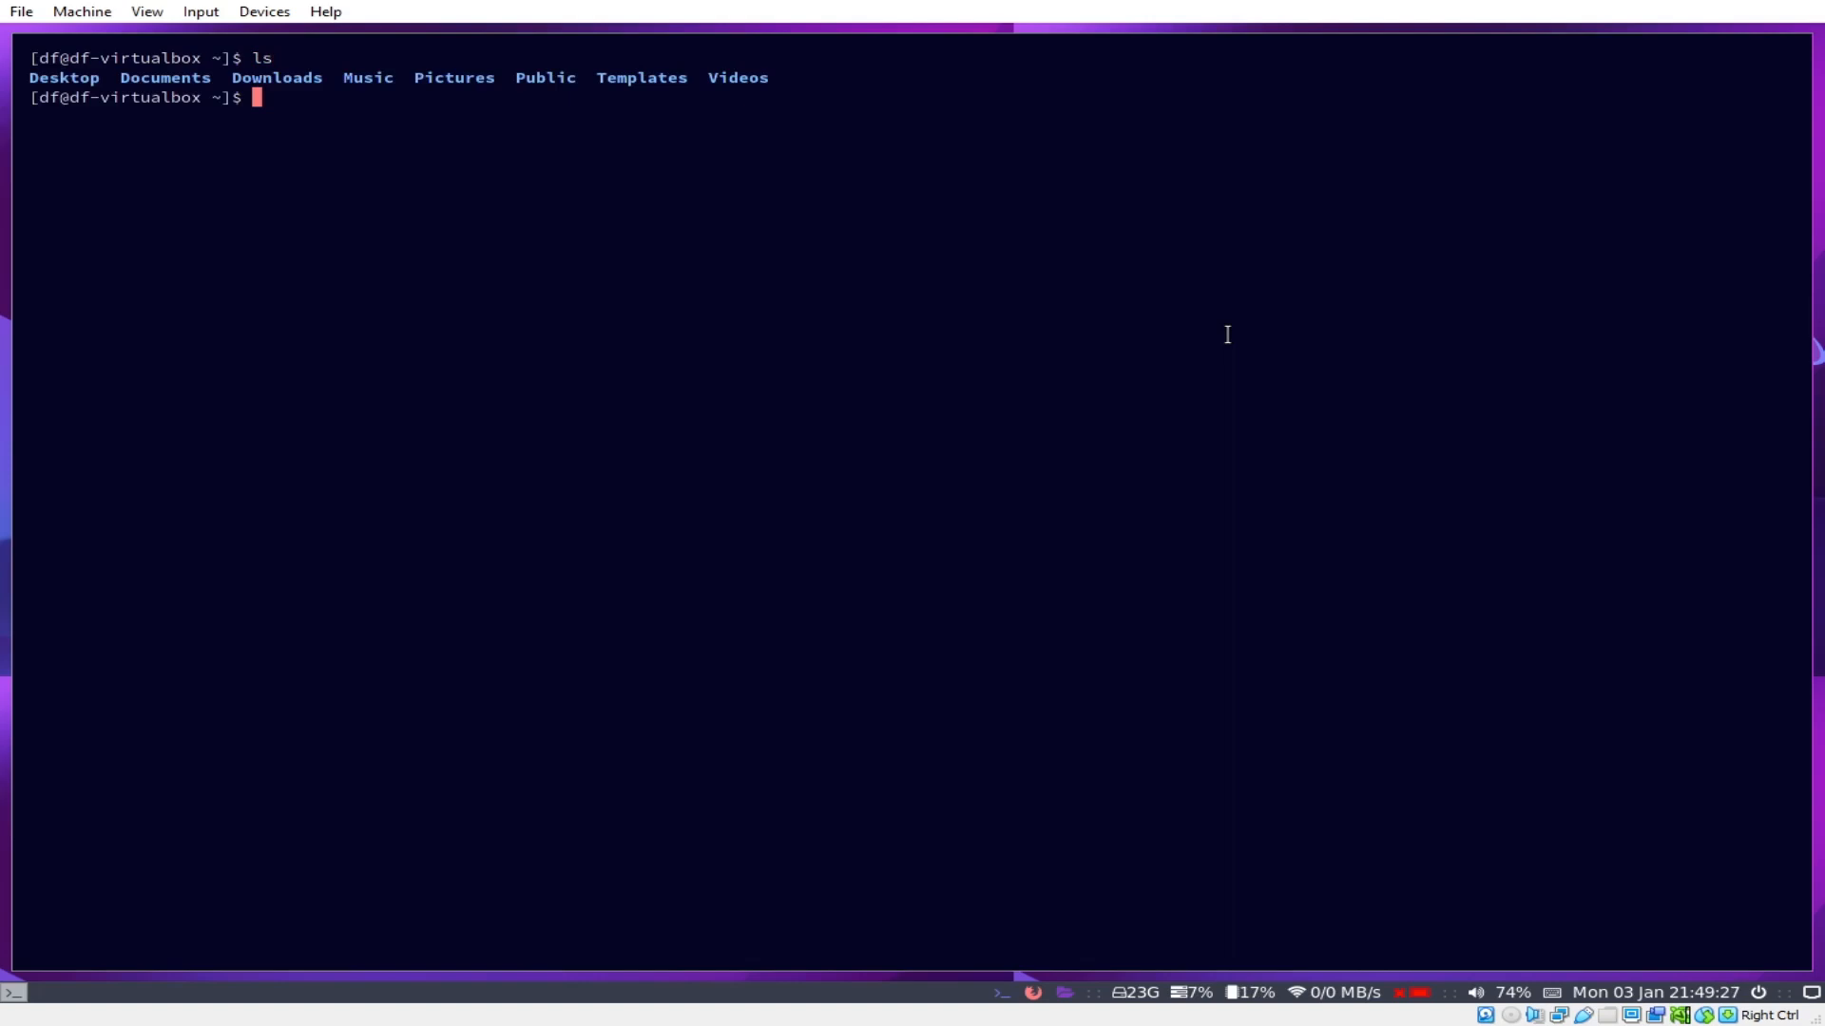
# Step: Try the rofi app launcher and the Alt+Tab window switcher, dismissing each
pyautogui.press('super+d')
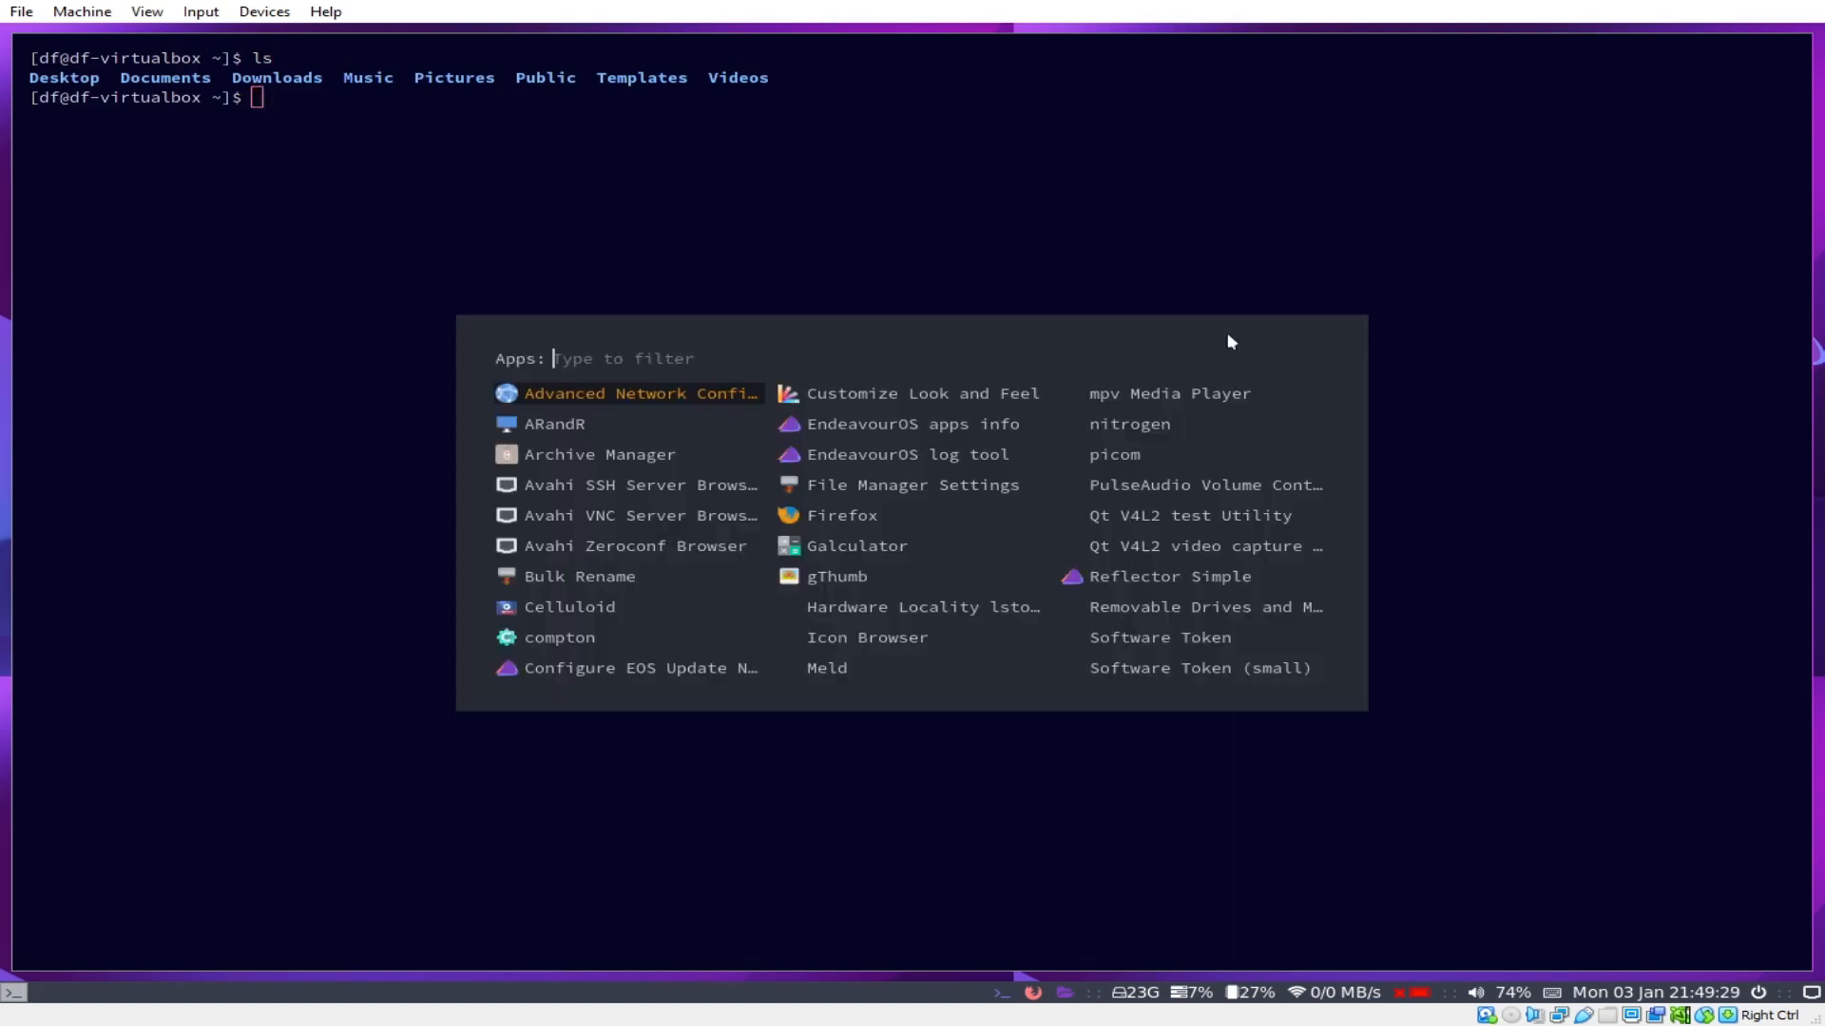
pyautogui.press('Escape')
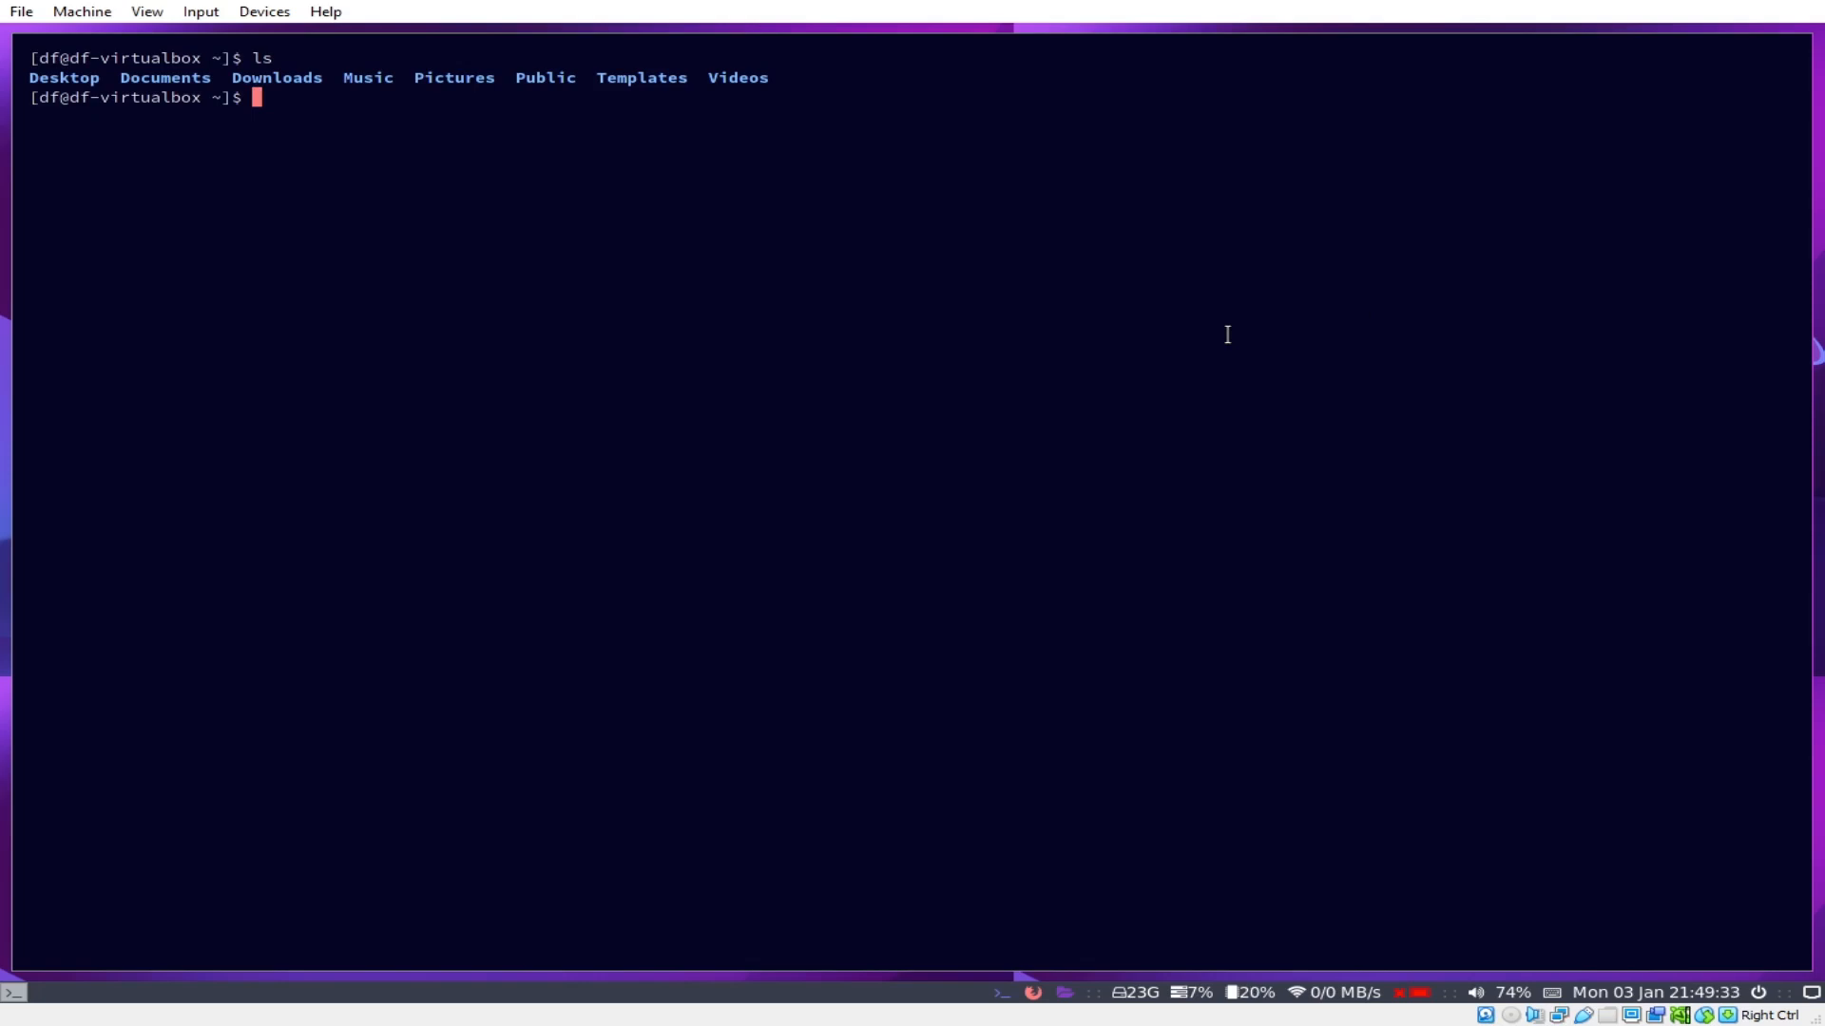
pyautogui.hotkey('alt', 'Tab')
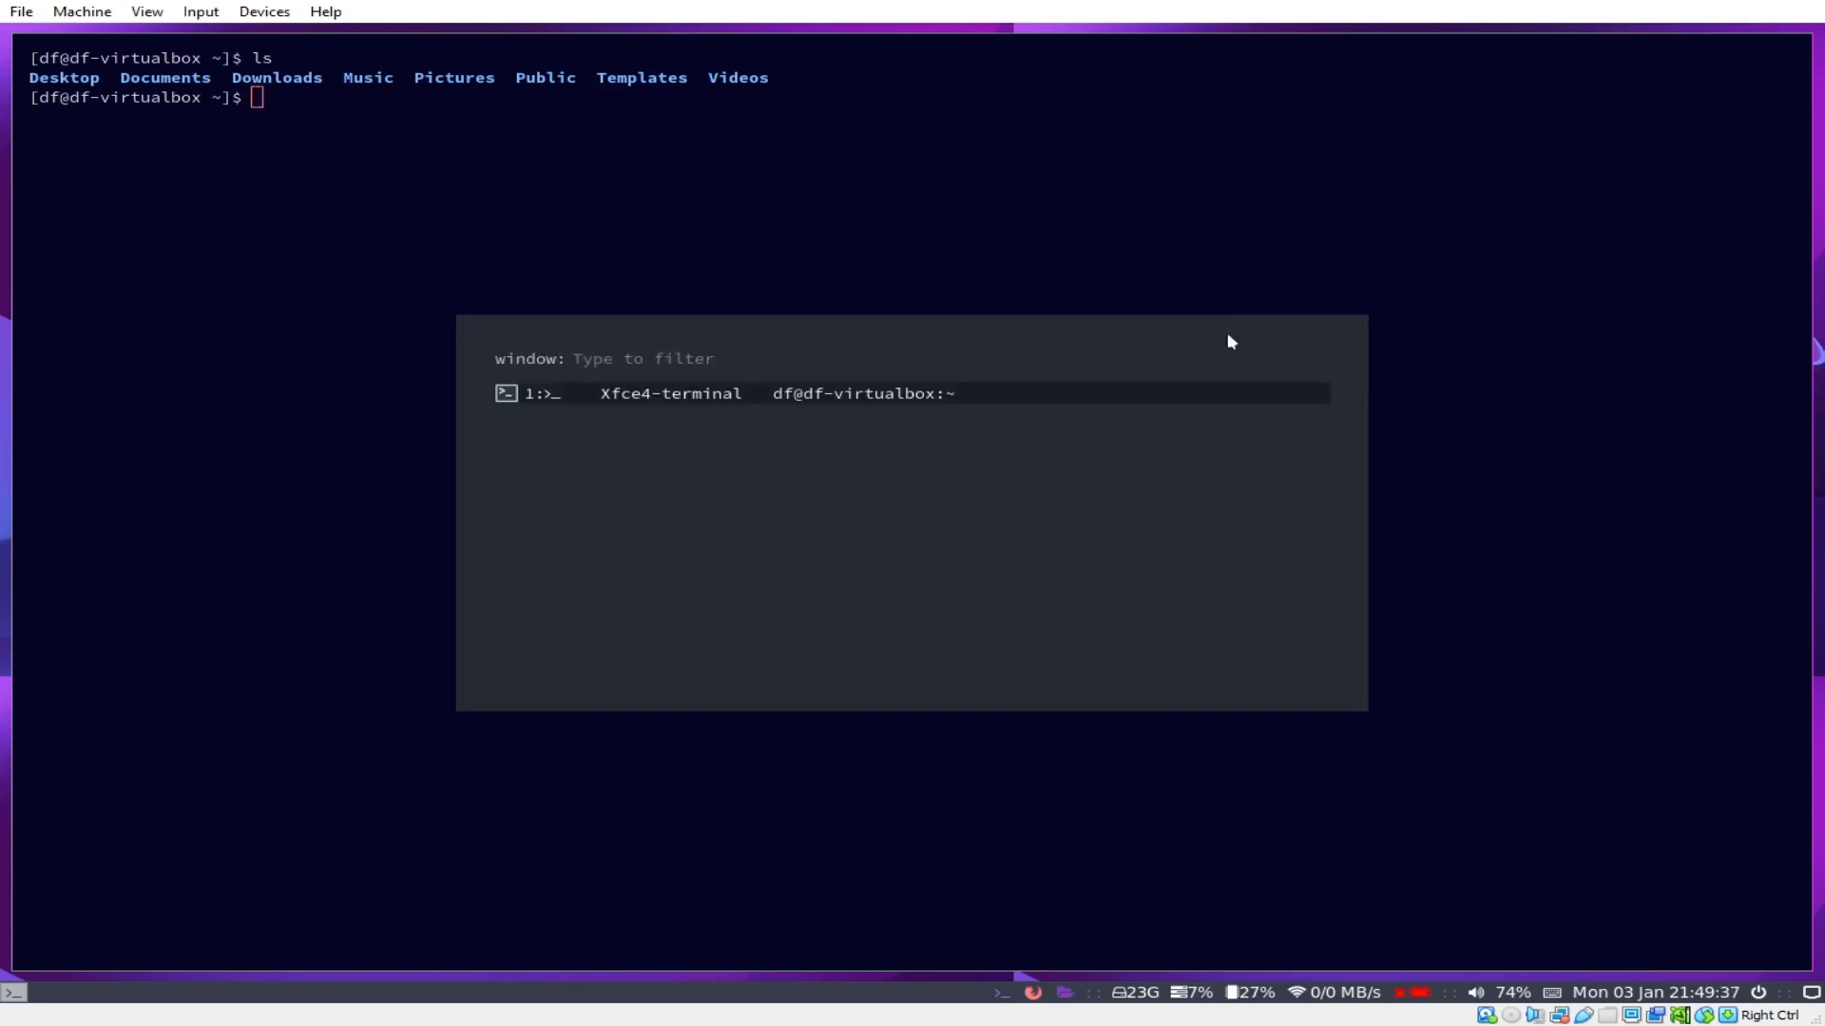
pyautogui.press('Escape')
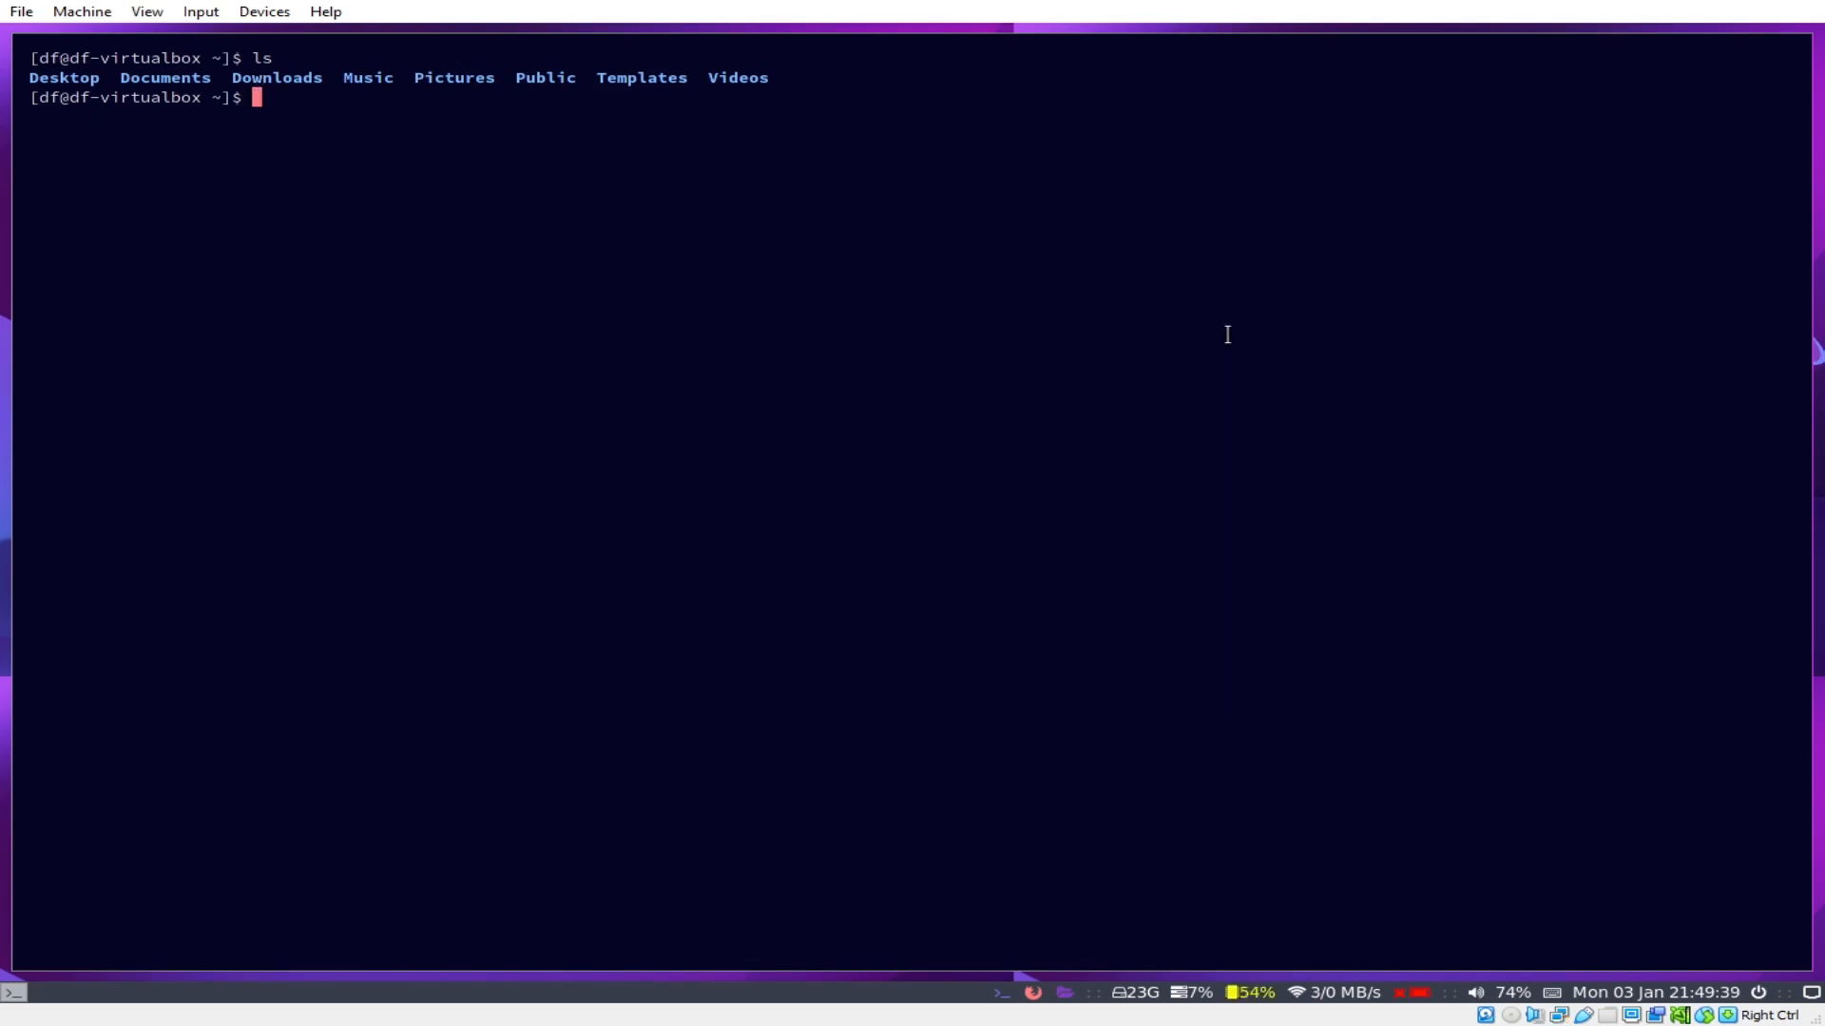
# Step: Reopen the app launcher and browse its entries over to picom and compton
pyautogui.press('super+d')
pyautogui.press('Down')
pyautogui.press('Down')
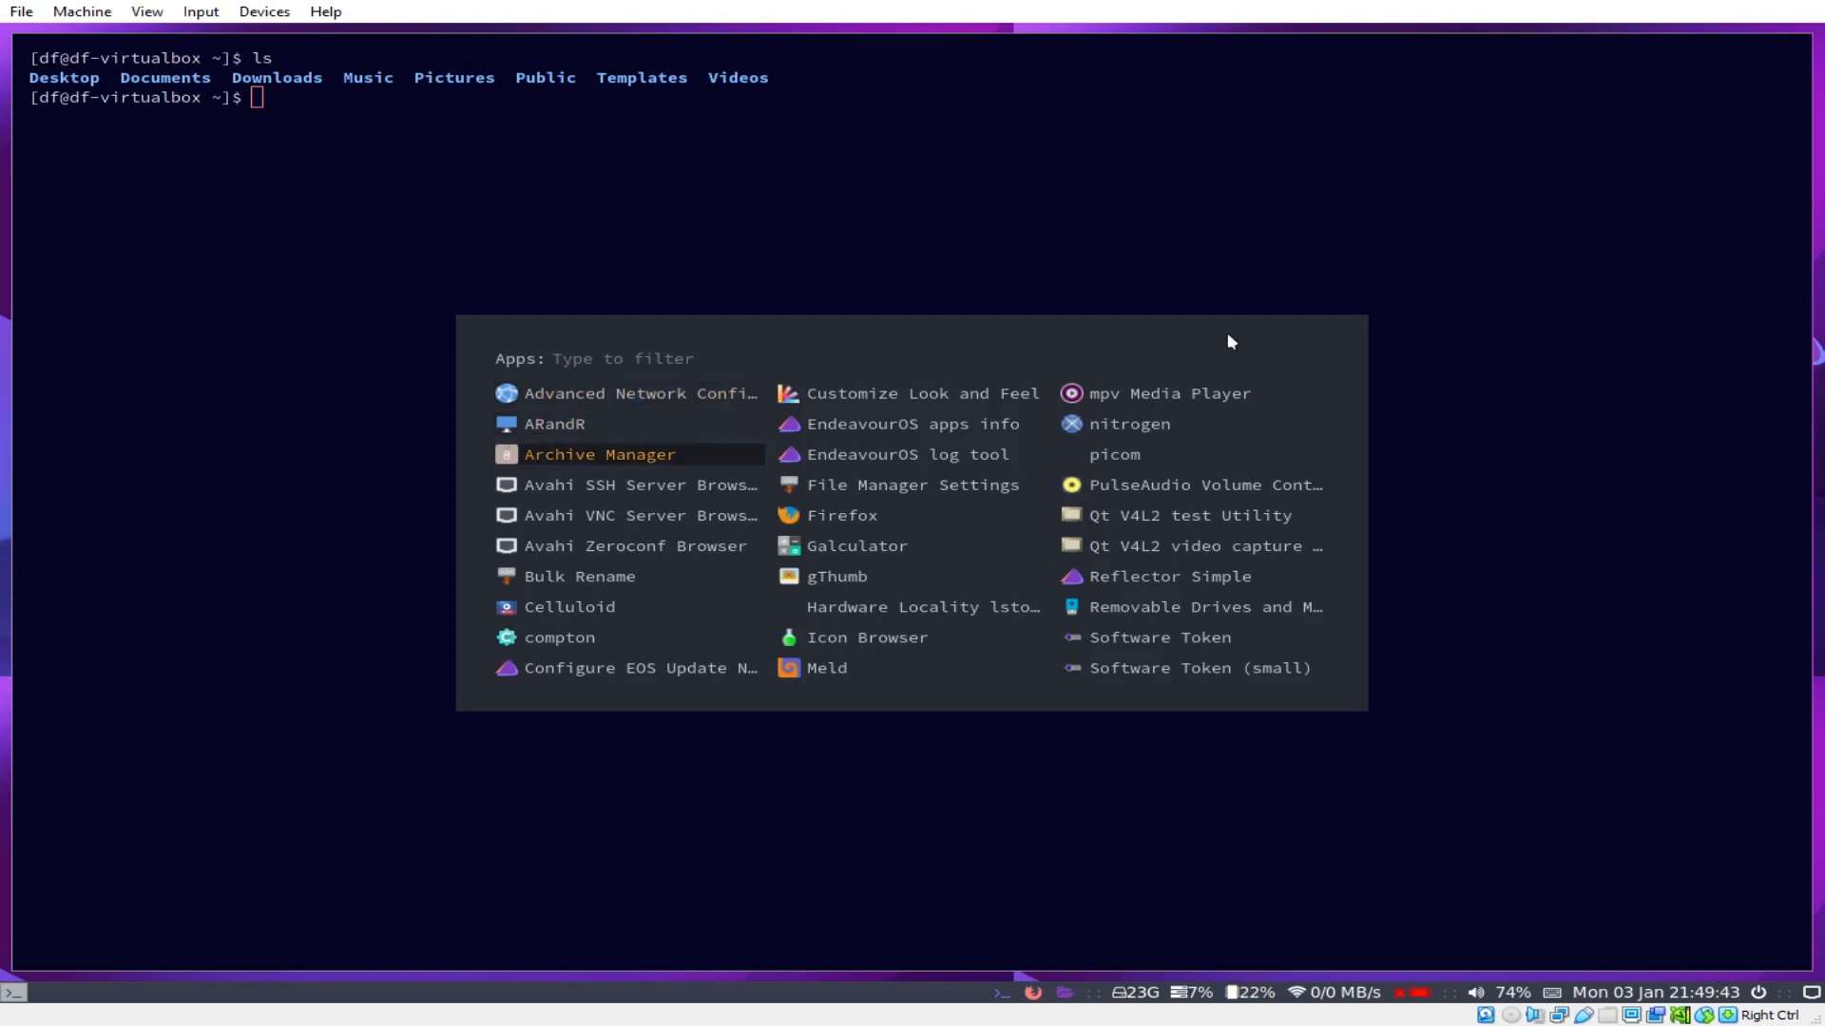
pyautogui.press('Right')
pyautogui.press('Right')
pyautogui.press('Right')
pyautogui.press('Left')
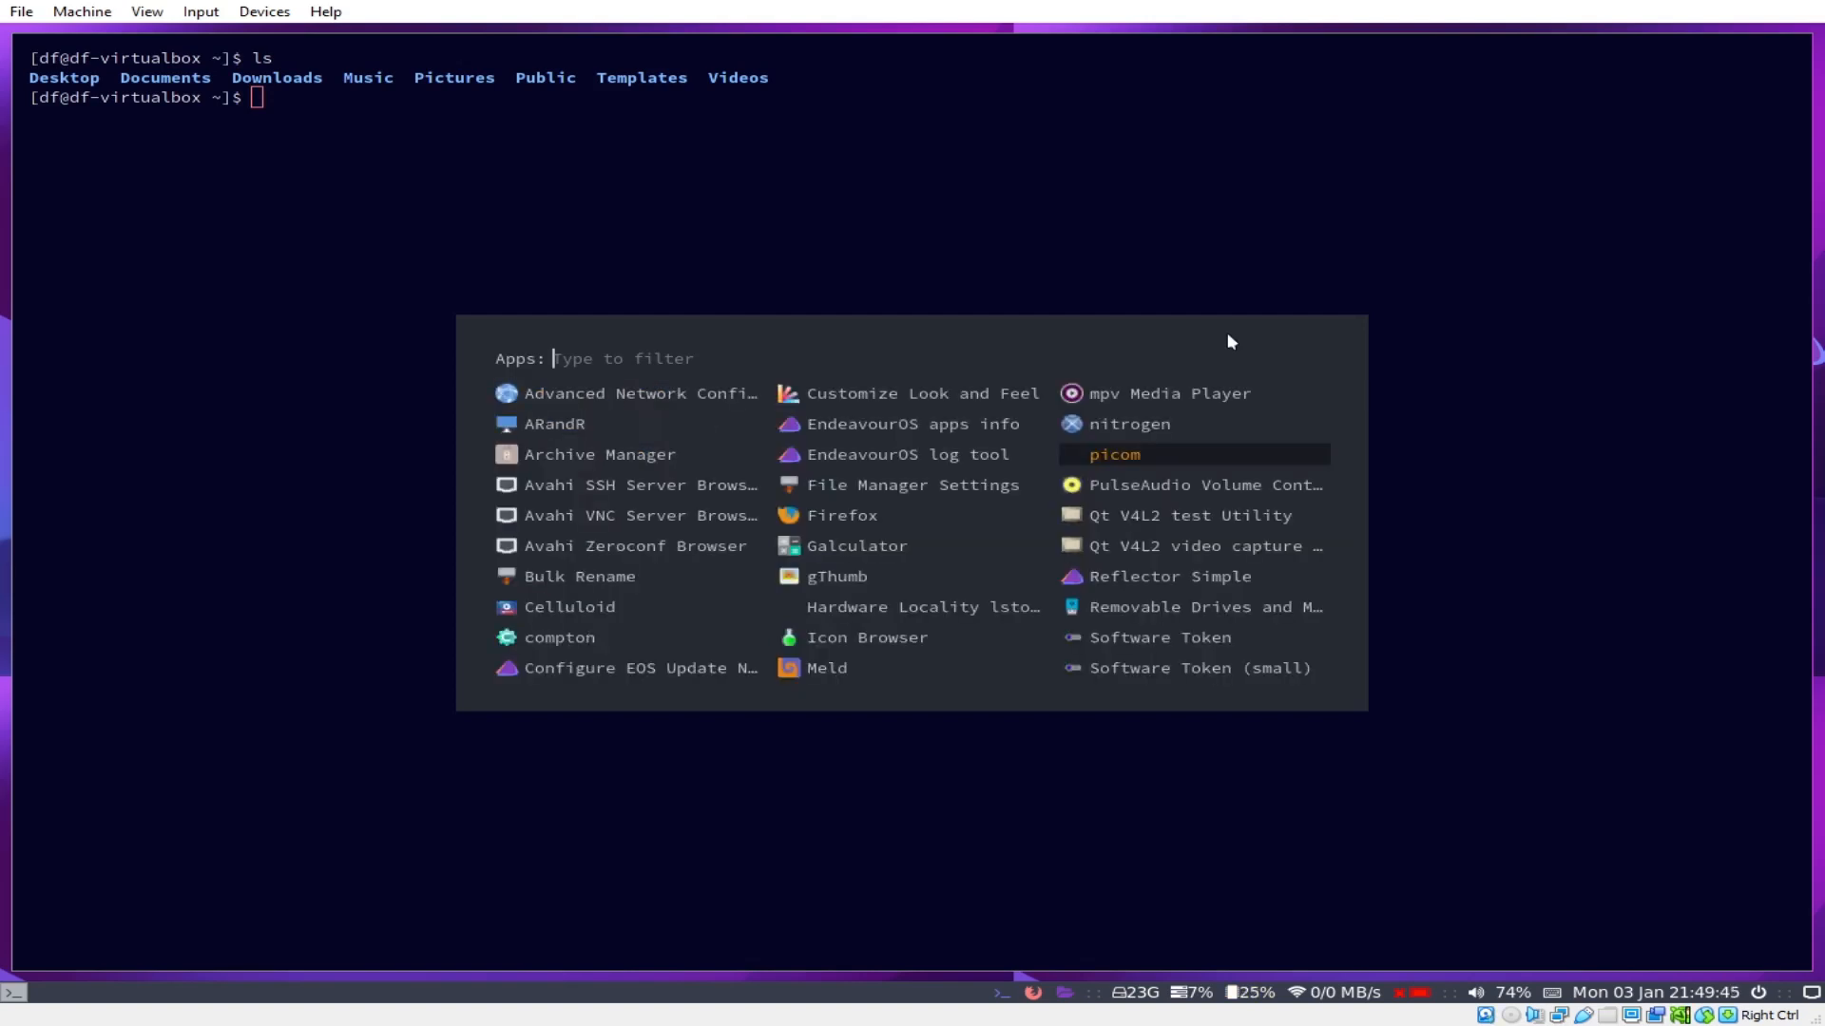
pyautogui.press('Left')
pyautogui.press('Left')
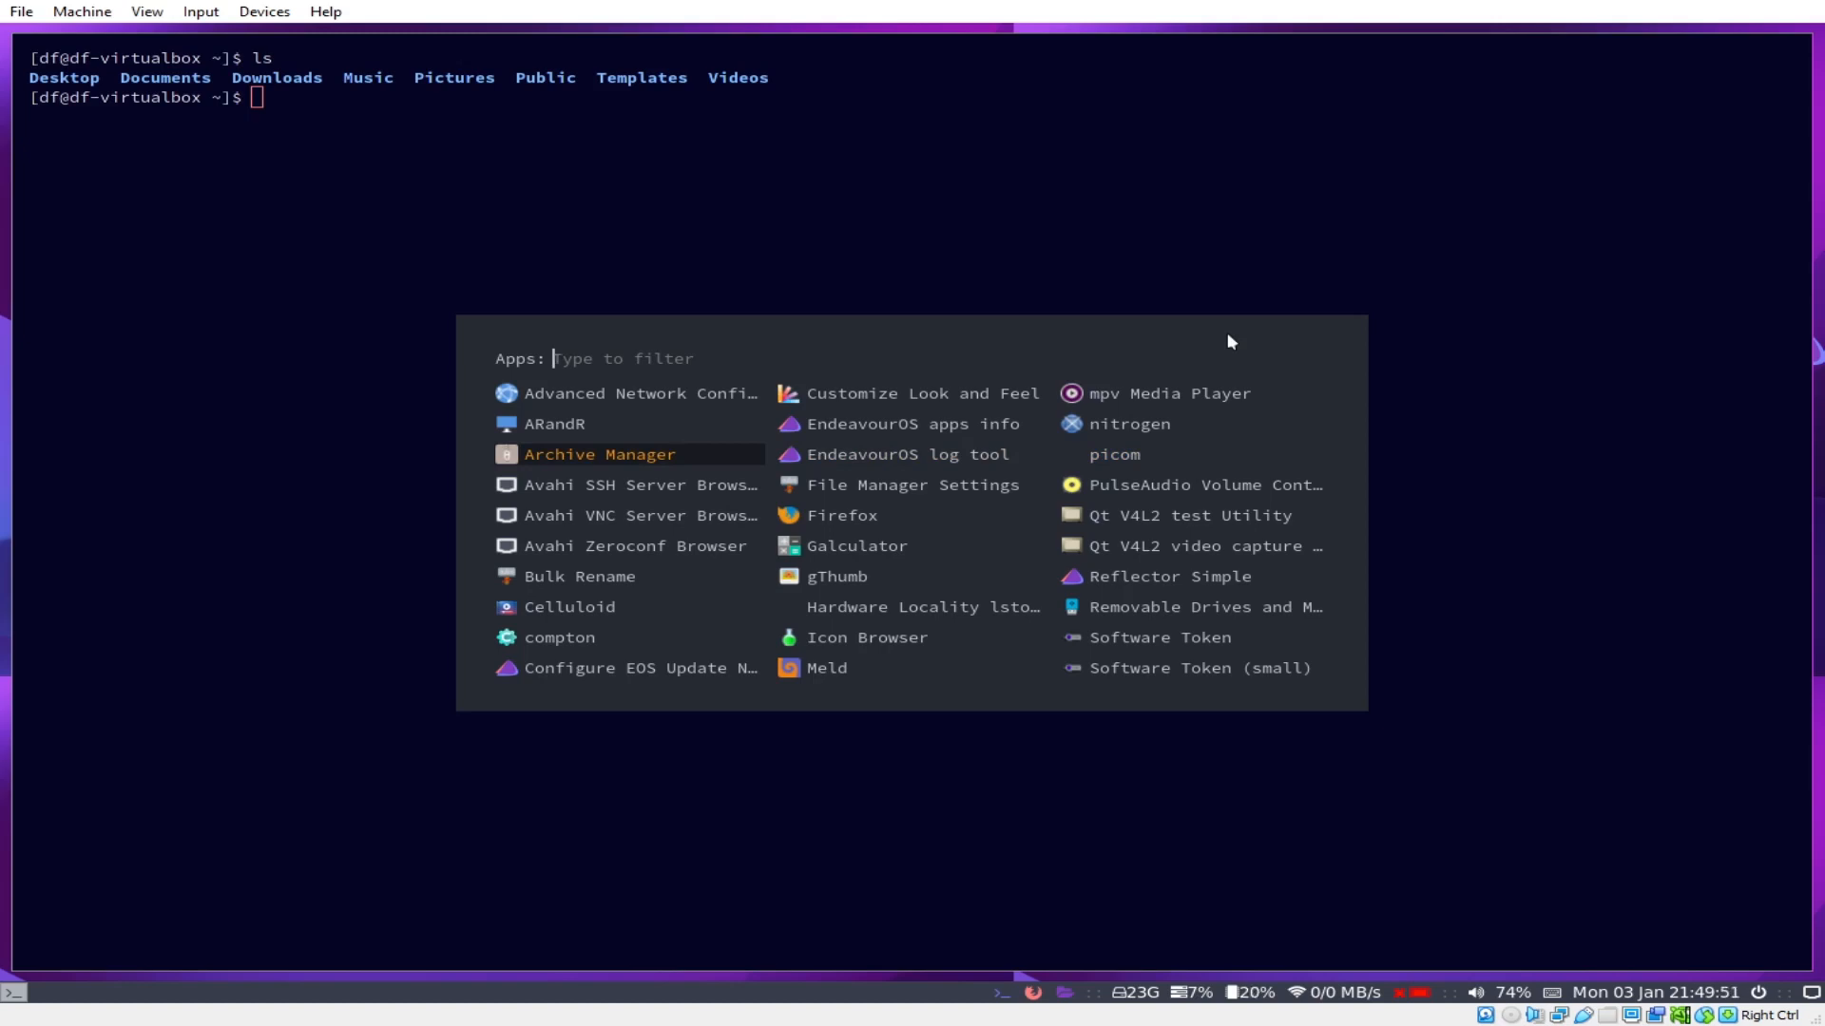
pyautogui.press('Down')
pyautogui.press('Down')
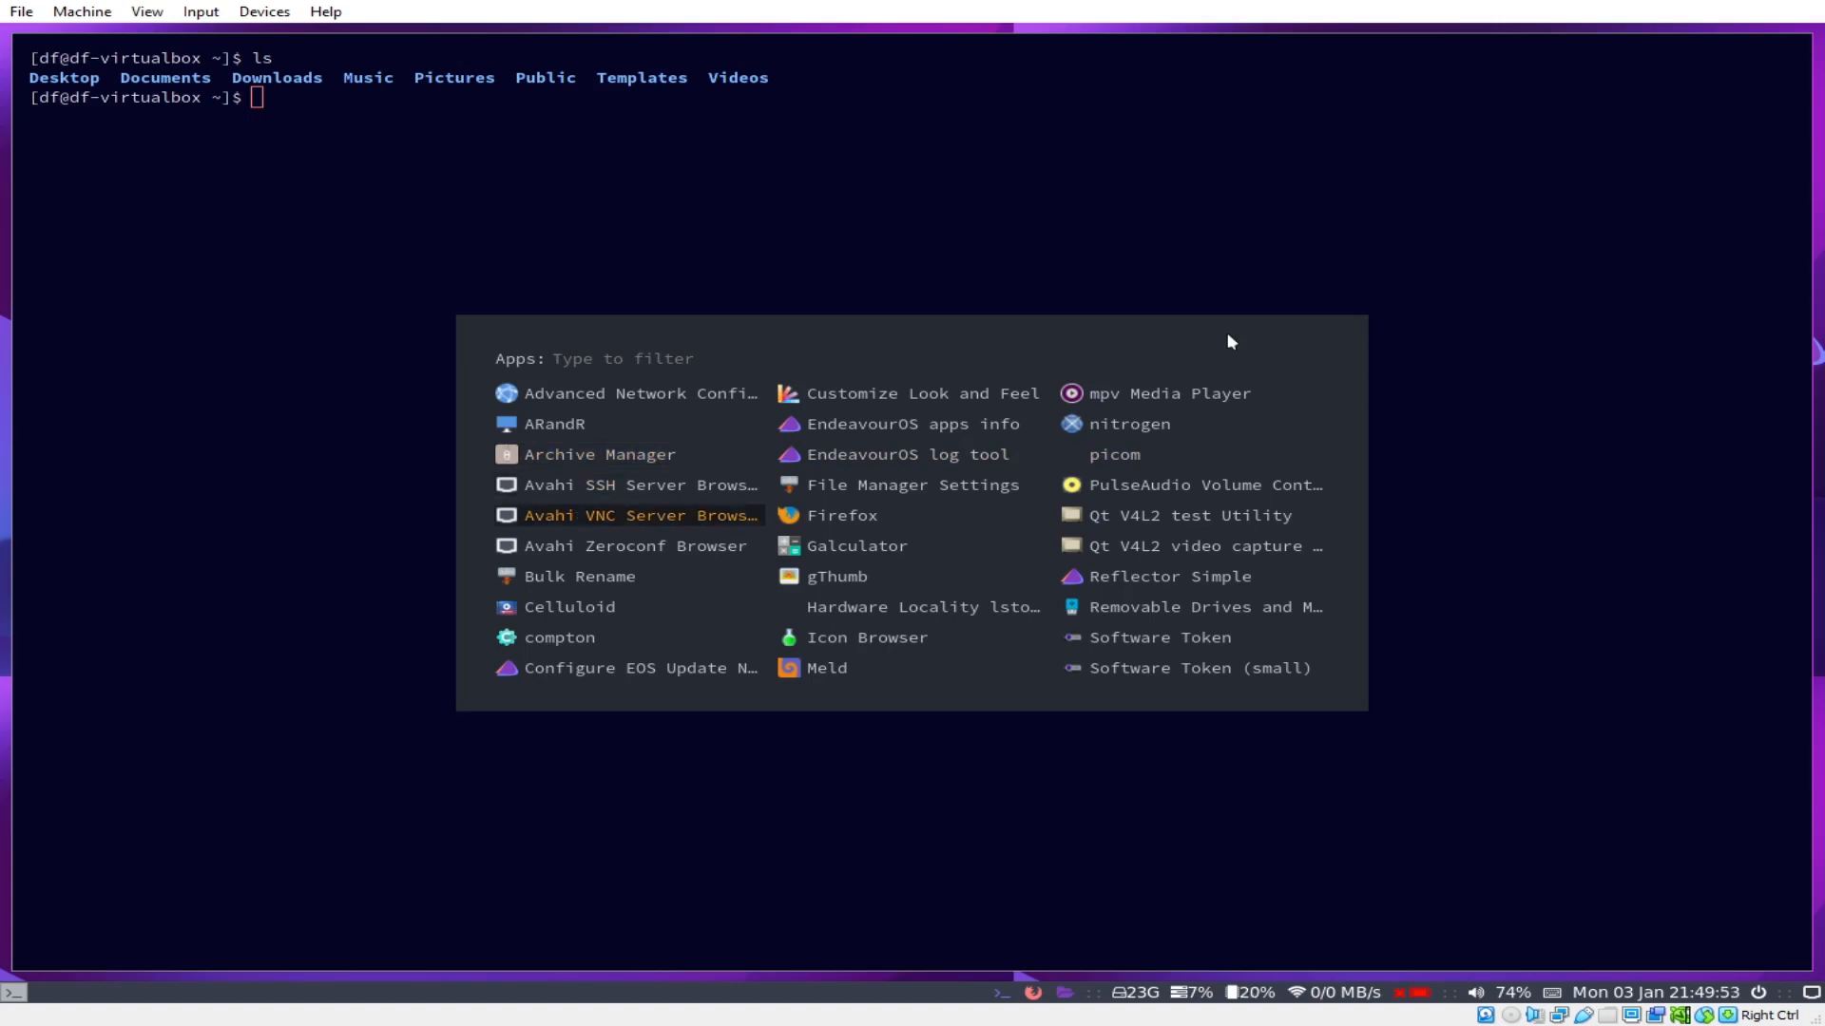
pyautogui.press('Up')
pyautogui.press('Up')
pyautogui.press('Right')
pyautogui.press('Right')
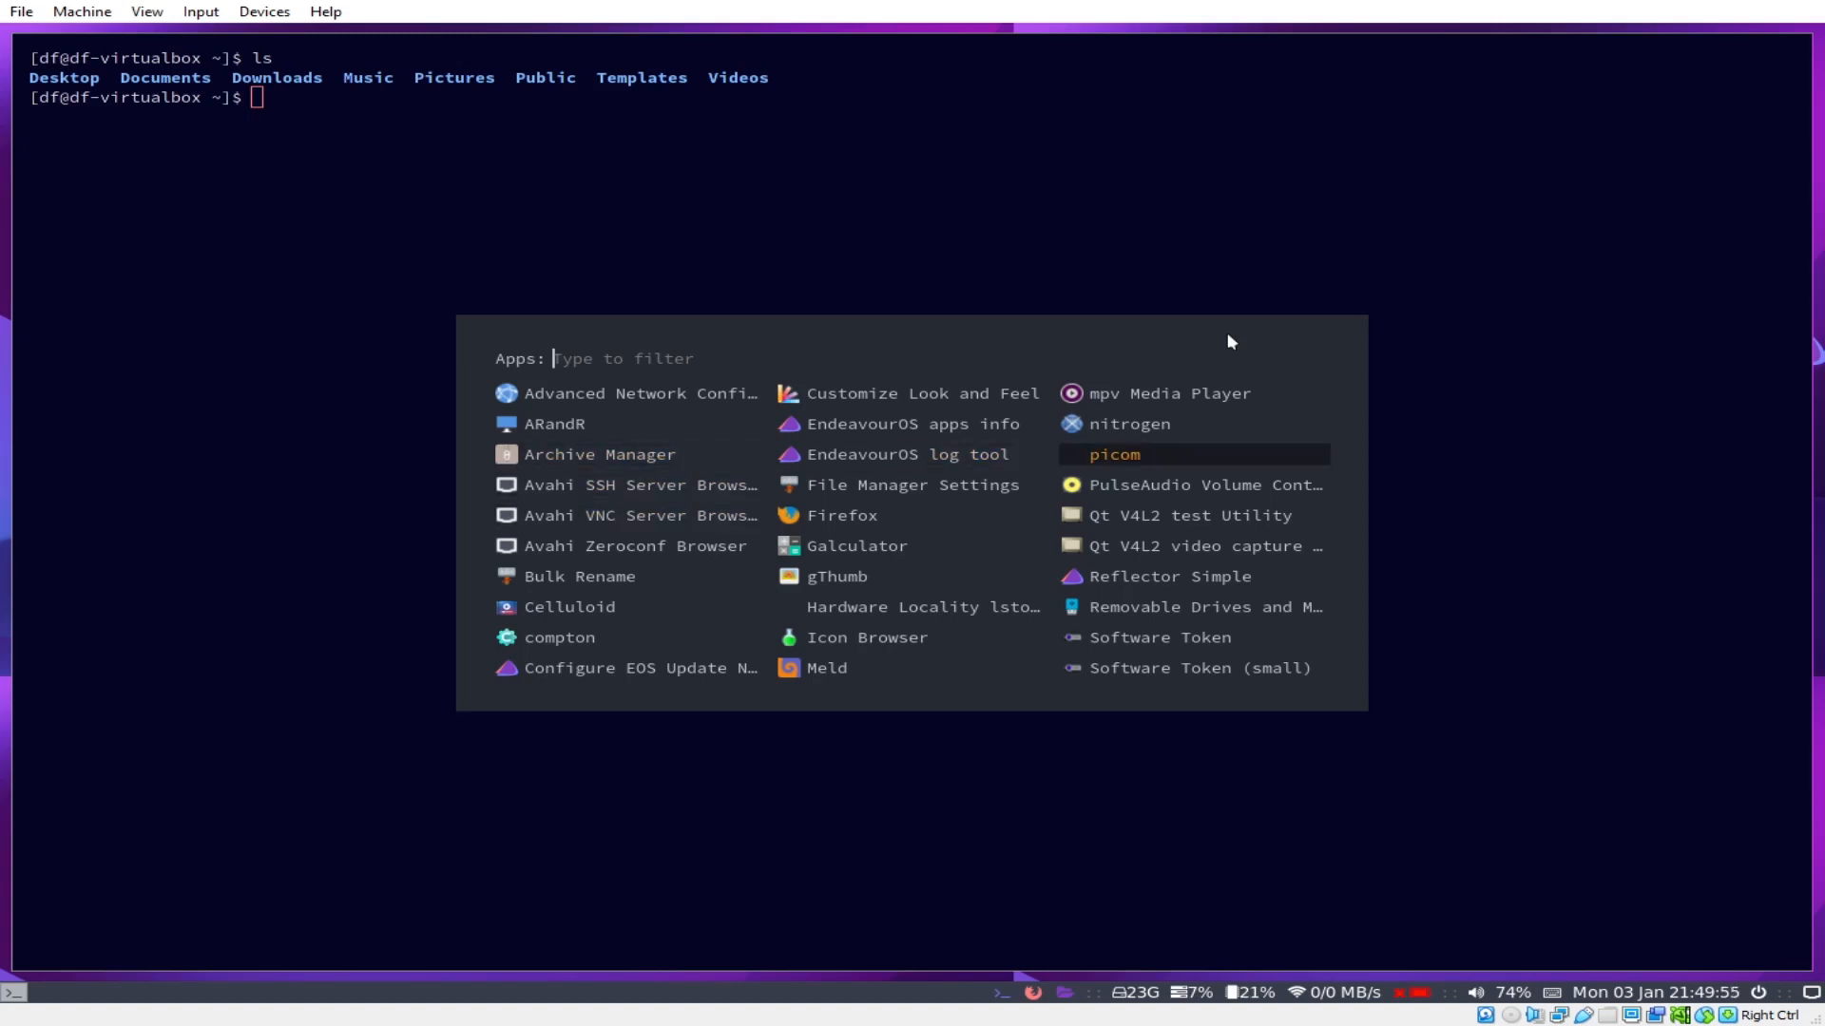
pyautogui.press('Down')
pyautogui.press('Down')
pyautogui.press('Down')
pyautogui.press('Left')
pyautogui.press('Left')
pyautogui.press('Down')
pyautogui.press('Down')
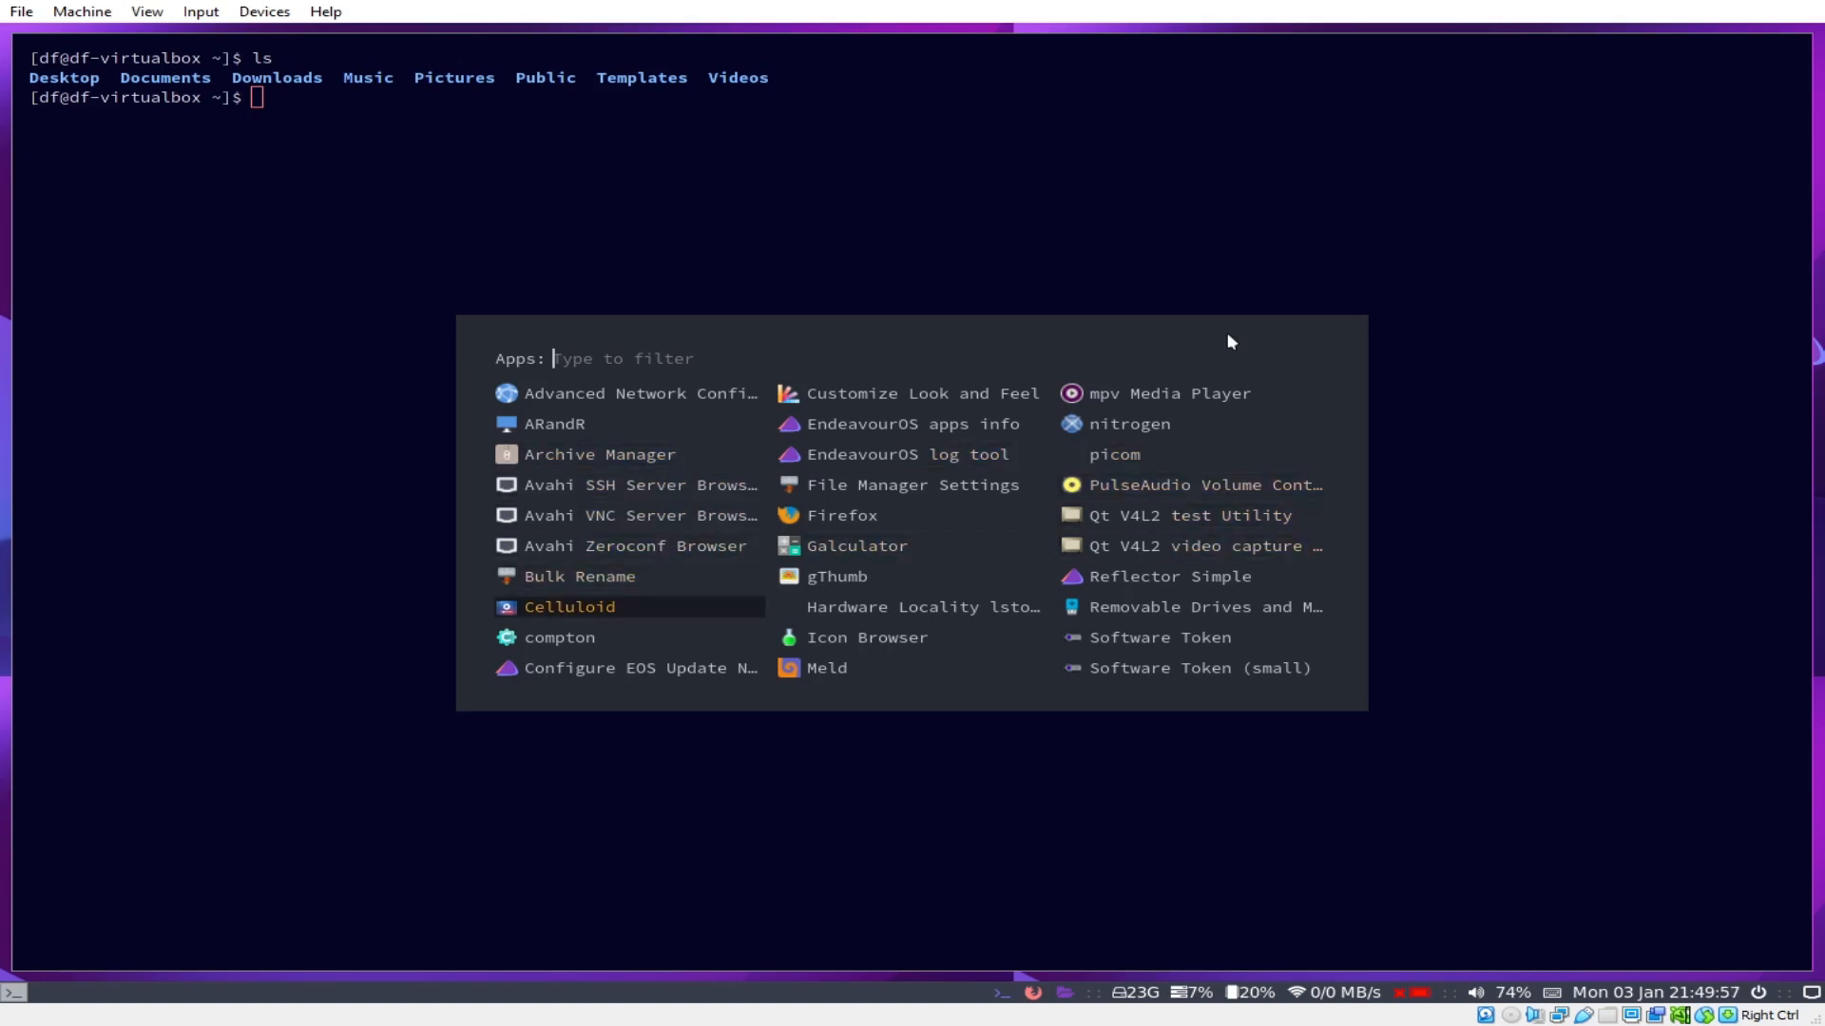
pyautogui.press('Down')
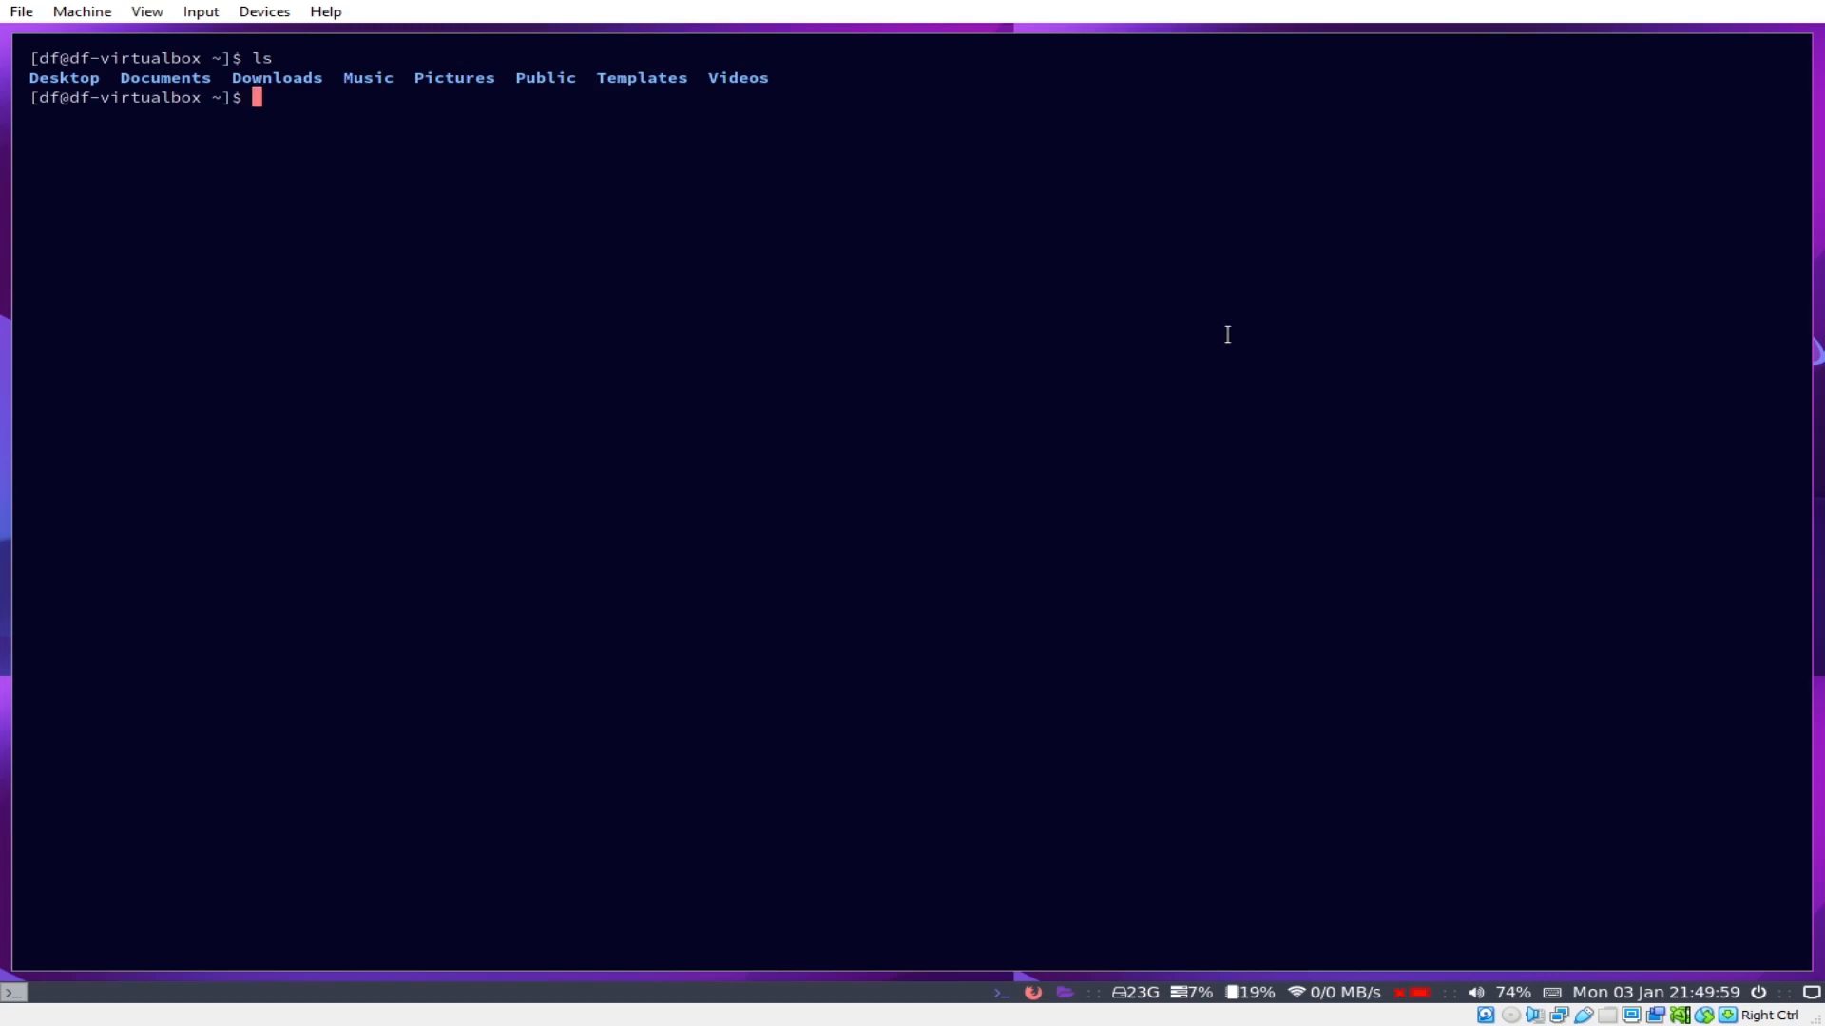
# Step: Close the launcher and run sudo nano ~/.config/i3/config, entering the account password
pyautogui.press('Escape')
pyautogui.write('cd')
pyautogui.press('BackSpace')
pyautogui.press('BackSpace')
pyautogui.press('BackSpace')
pyautogui.write('sudo ~/.config/co')
pyautogui.press('BackSpace')
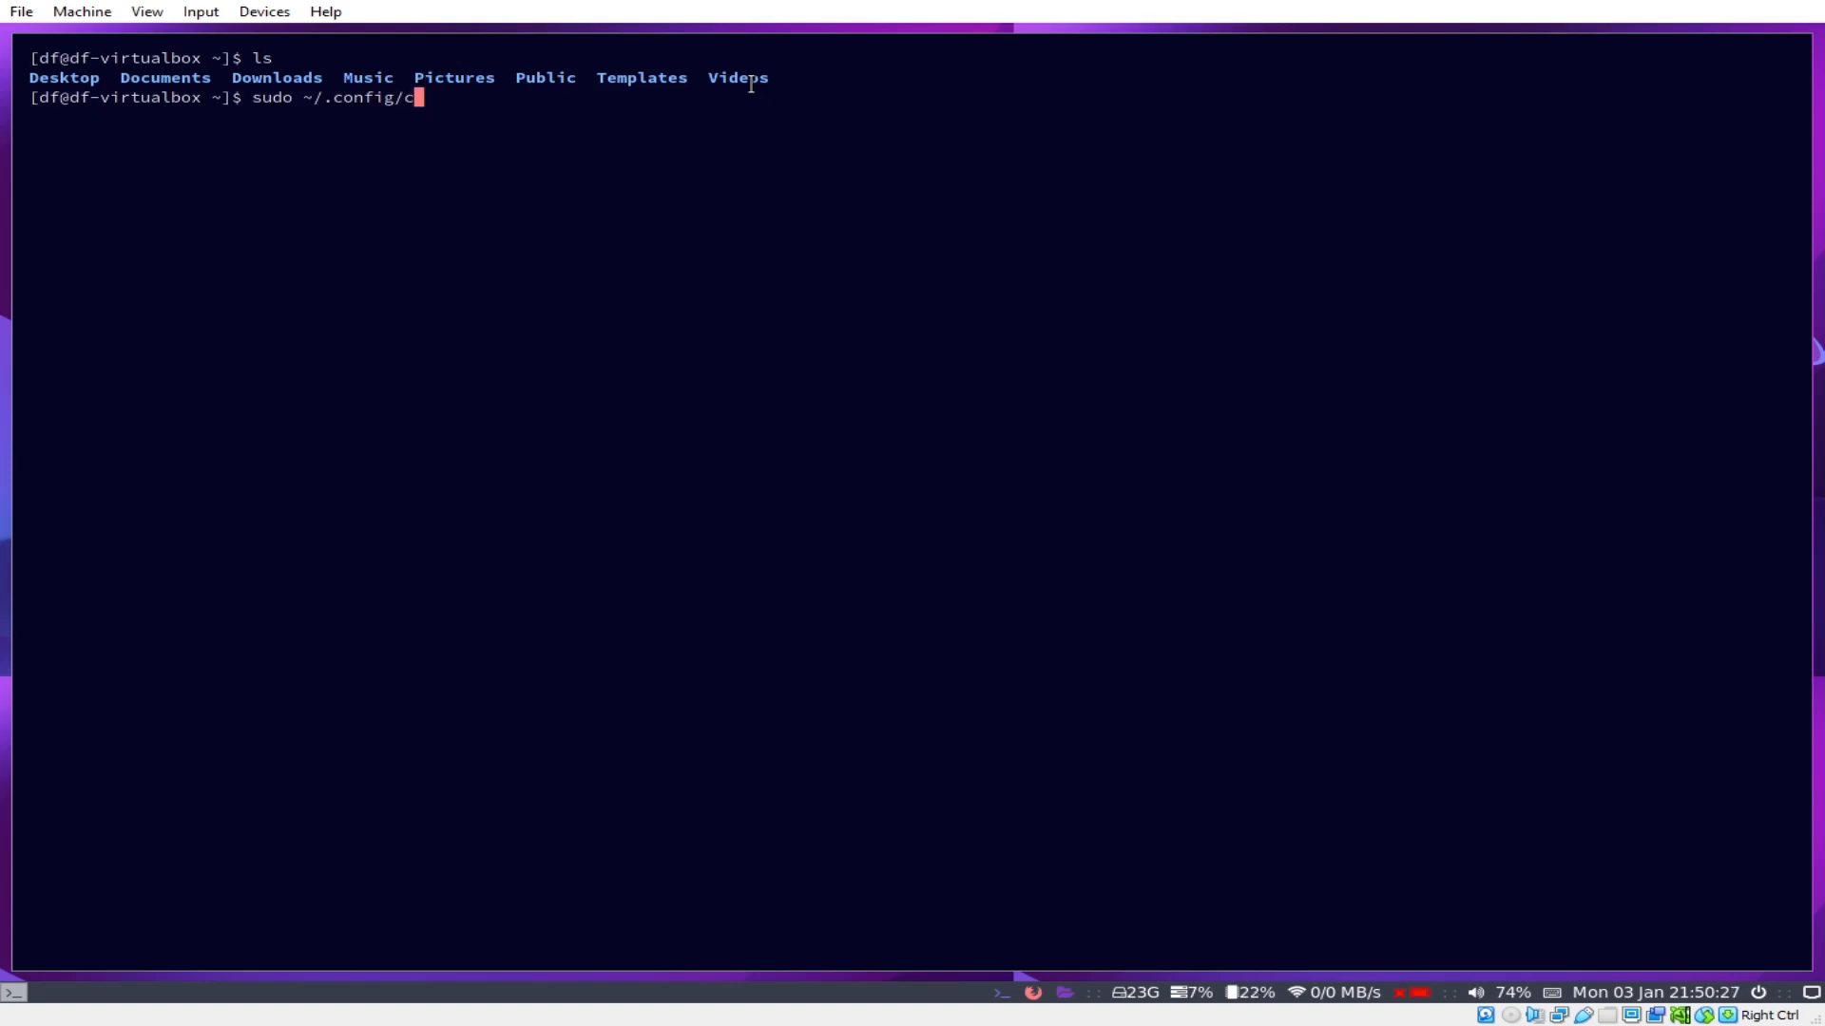
pyautogui.press('BackSpace')
pyautogui.write('i3/config')
pyautogui.press('Home')
pyautogui.press('Right')
pyautogui.press('Right')
pyautogui.press('Right')
pyautogui.press('Right')
pyautogui.write('nano')
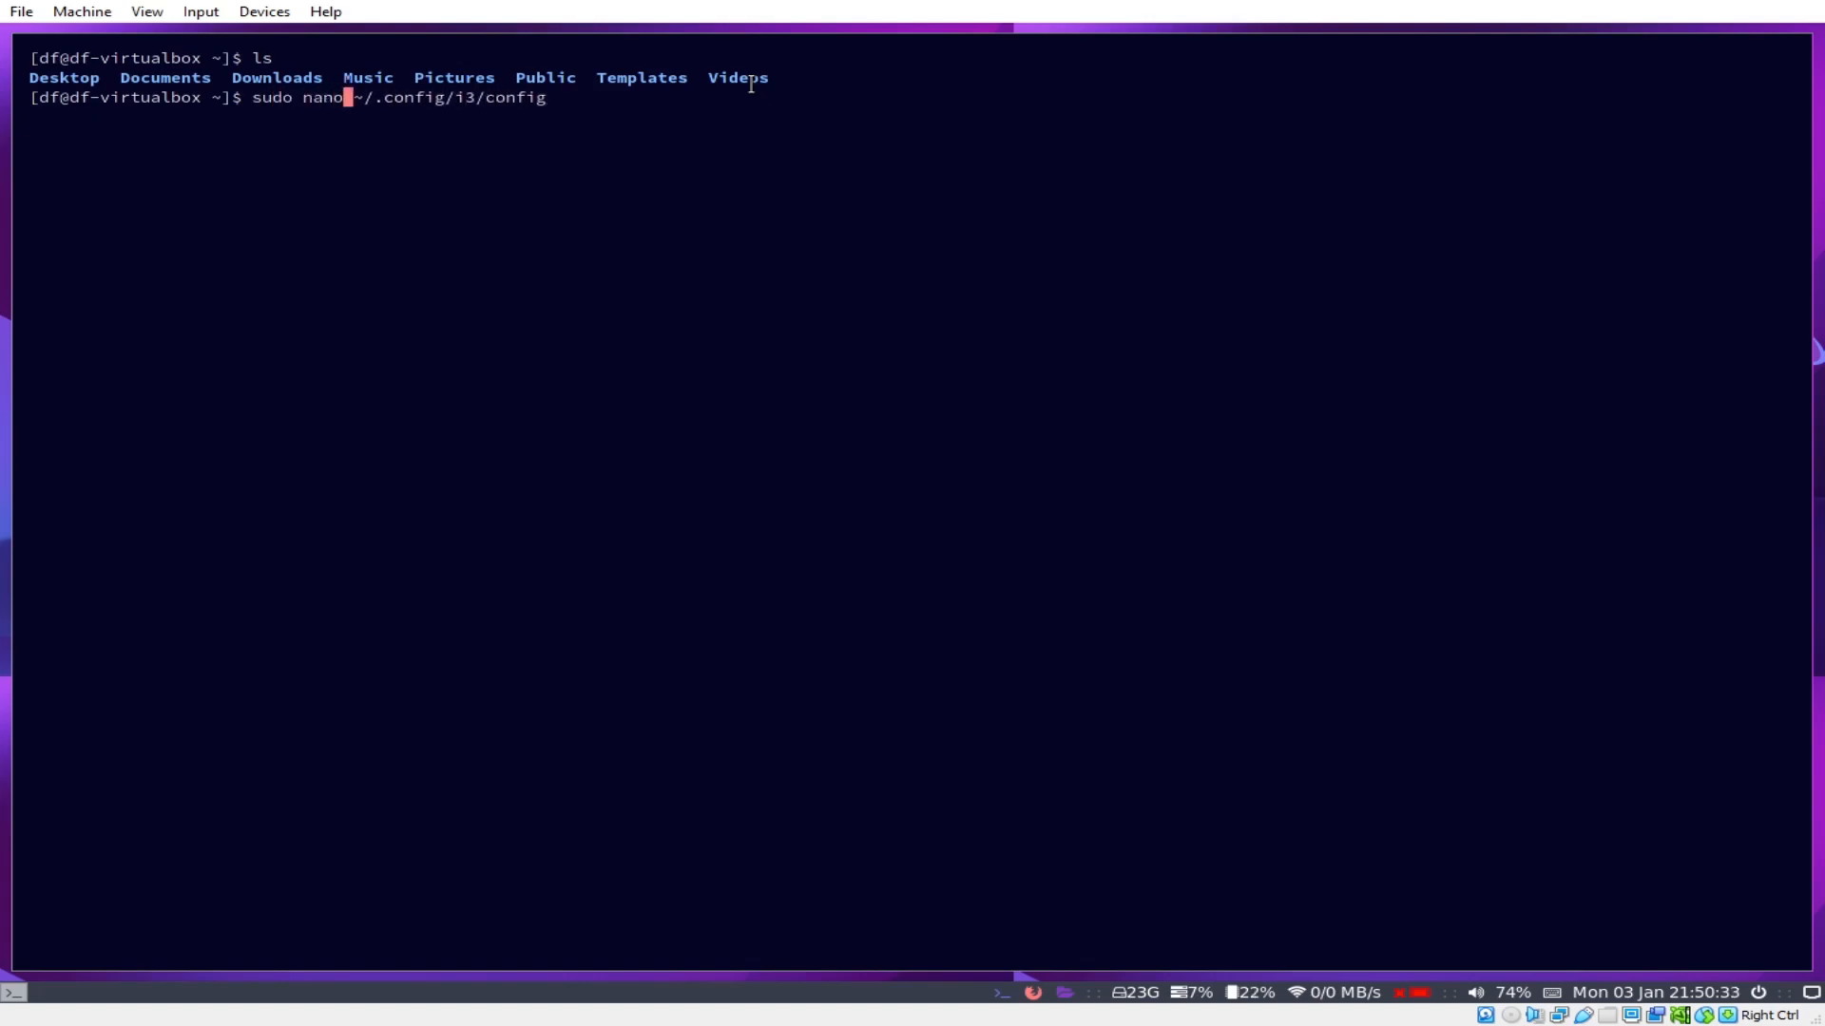
pyautogui.press('End')
pyautogui.press('Return')
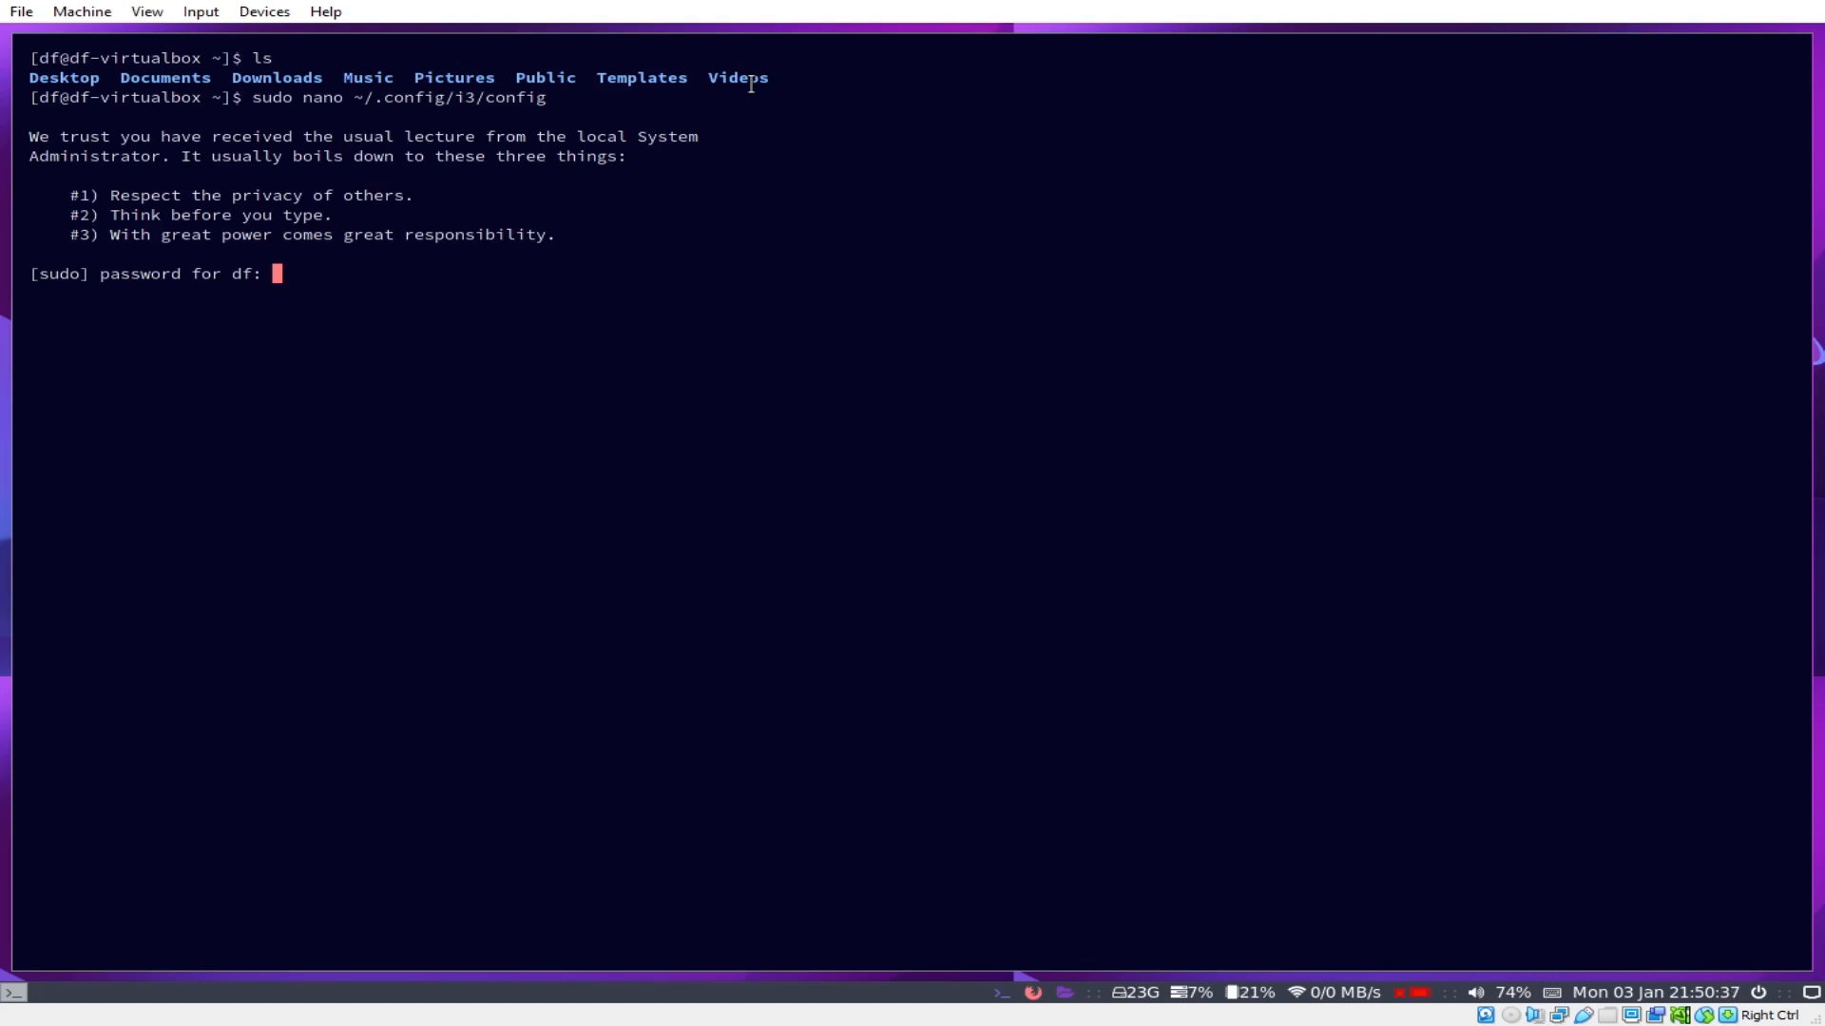
pyautogui.press('Return')
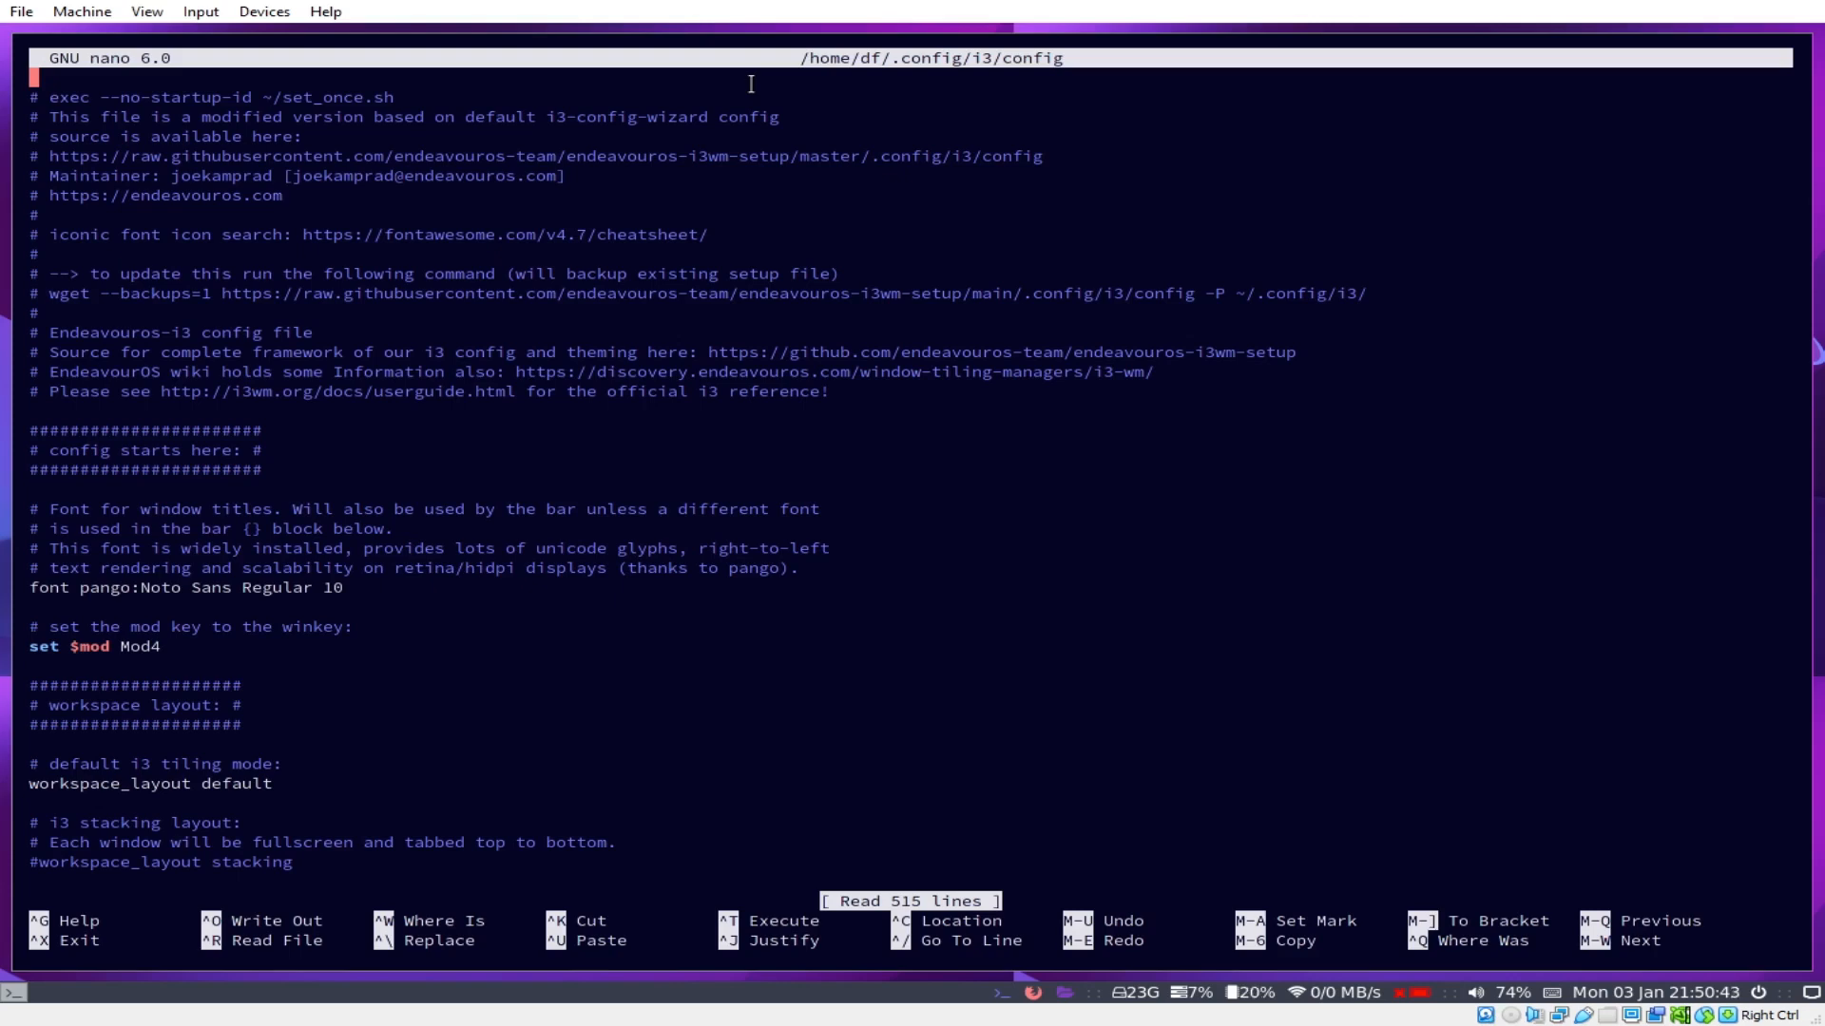
# Step: Change the bar block's position from bottom to top in the i3 config
pyautogui.press('Down')
pyautogui.press('Down')
pyautogui.press('Down')
pyautogui.press('Down')
pyautogui.press('Down')
pyautogui.press('Down')
pyautogui.press('Down')
pyautogui.press('Down')
pyautogui.press('Down')
pyautogui.press('Down')
pyautogui.press('Down')
pyautogui.press('Down')
pyautogui.press('Down')
pyautogui.press('Down')
pyautogui.press('Down')
pyautogui.press('Down')
pyautogui.press('Down')
pyautogui.press('Down')
pyautogui.press('Down')
pyautogui.press('Down')
pyautogui.press('Down')
pyautogui.press('Down')
pyautogui.press('Down')
pyautogui.press('Down')
pyautogui.press('Down')
pyautogui.press('Down')
pyautogui.press('Down')
pyautogui.press('Down')
pyautogui.press('Down')
pyautogui.press('Down')
pyautogui.press('Down')
pyautogui.press('Down')
pyautogui.press('Down')
pyautogui.press('Down')
pyautogui.press('Down')
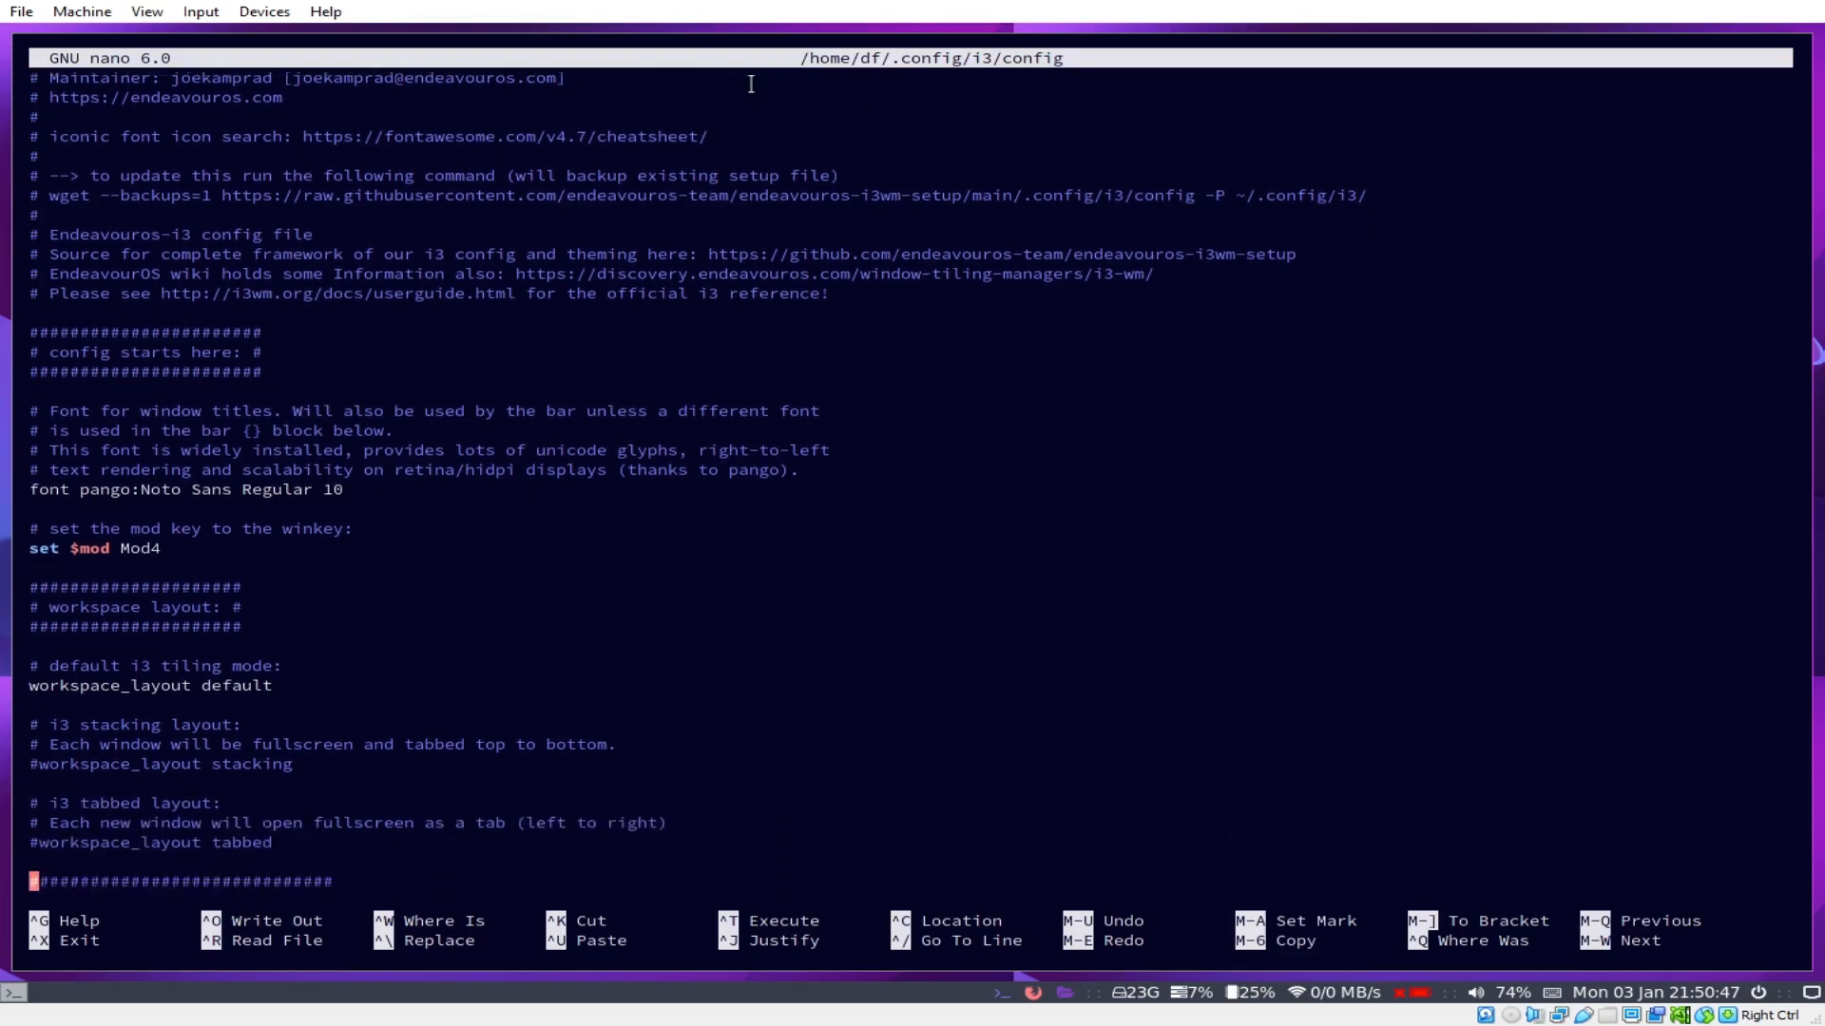
pyautogui.press('Down')
pyautogui.press('Down')
pyautogui.press('Down')
pyautogui.press('Down')
pyautogui.press('Down')
pyautogui.press('Down')
pyautogui.press('Down')
pyautogui.press('Down')
pyautogui.press('Down')
pyautogui.press('Down')
pyautogui.press('Down')
pyautogui.press('Down')
pyautogui.press('Down')
pyautogui.press('Down')
pyautogui.press('Down')
pyautogui.press('Down')
pyautogui.press('Down')
pyautogui.press('Down')
pyautogui.press('Down')
pyautogui.press('Down')
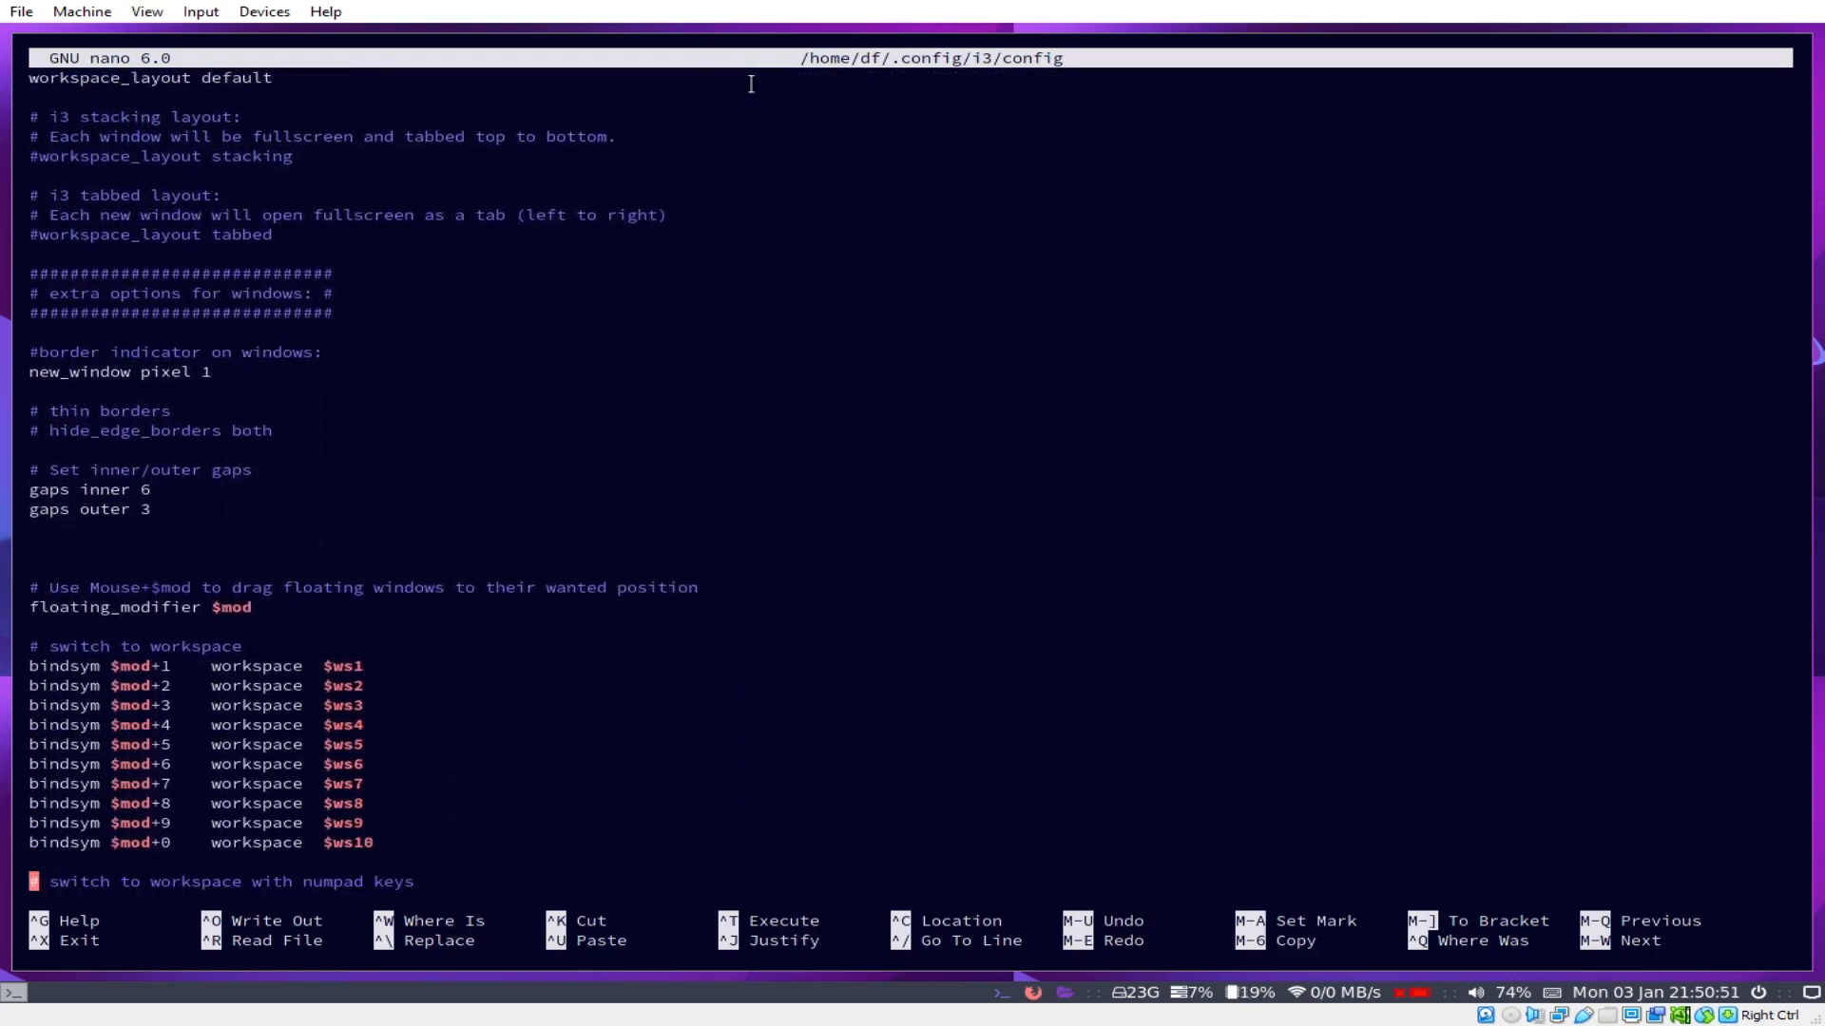
pyautogui.press('Down')
pyautogui.press('Down')
pyautogui.press('Down')
pyautogui.press('Down')
pyautogui.press('Down')
pyautogui.press('Down')
pyautogui.press('Down')
pyautogui.press('Down')
pyautogui.press('Down')
pyautogui.press('Down')
pyautogui.press('Down')
pyautogui.press('Down')
pyautogui.press('Down')
pyautogui.press('Down')
pyautogui.press('Down')
pyautogui.press('Down')
pyautogui.press('Down')
pyautogui.press('Down')
pyautogui.press('Down')
pyautogui.press('Down')
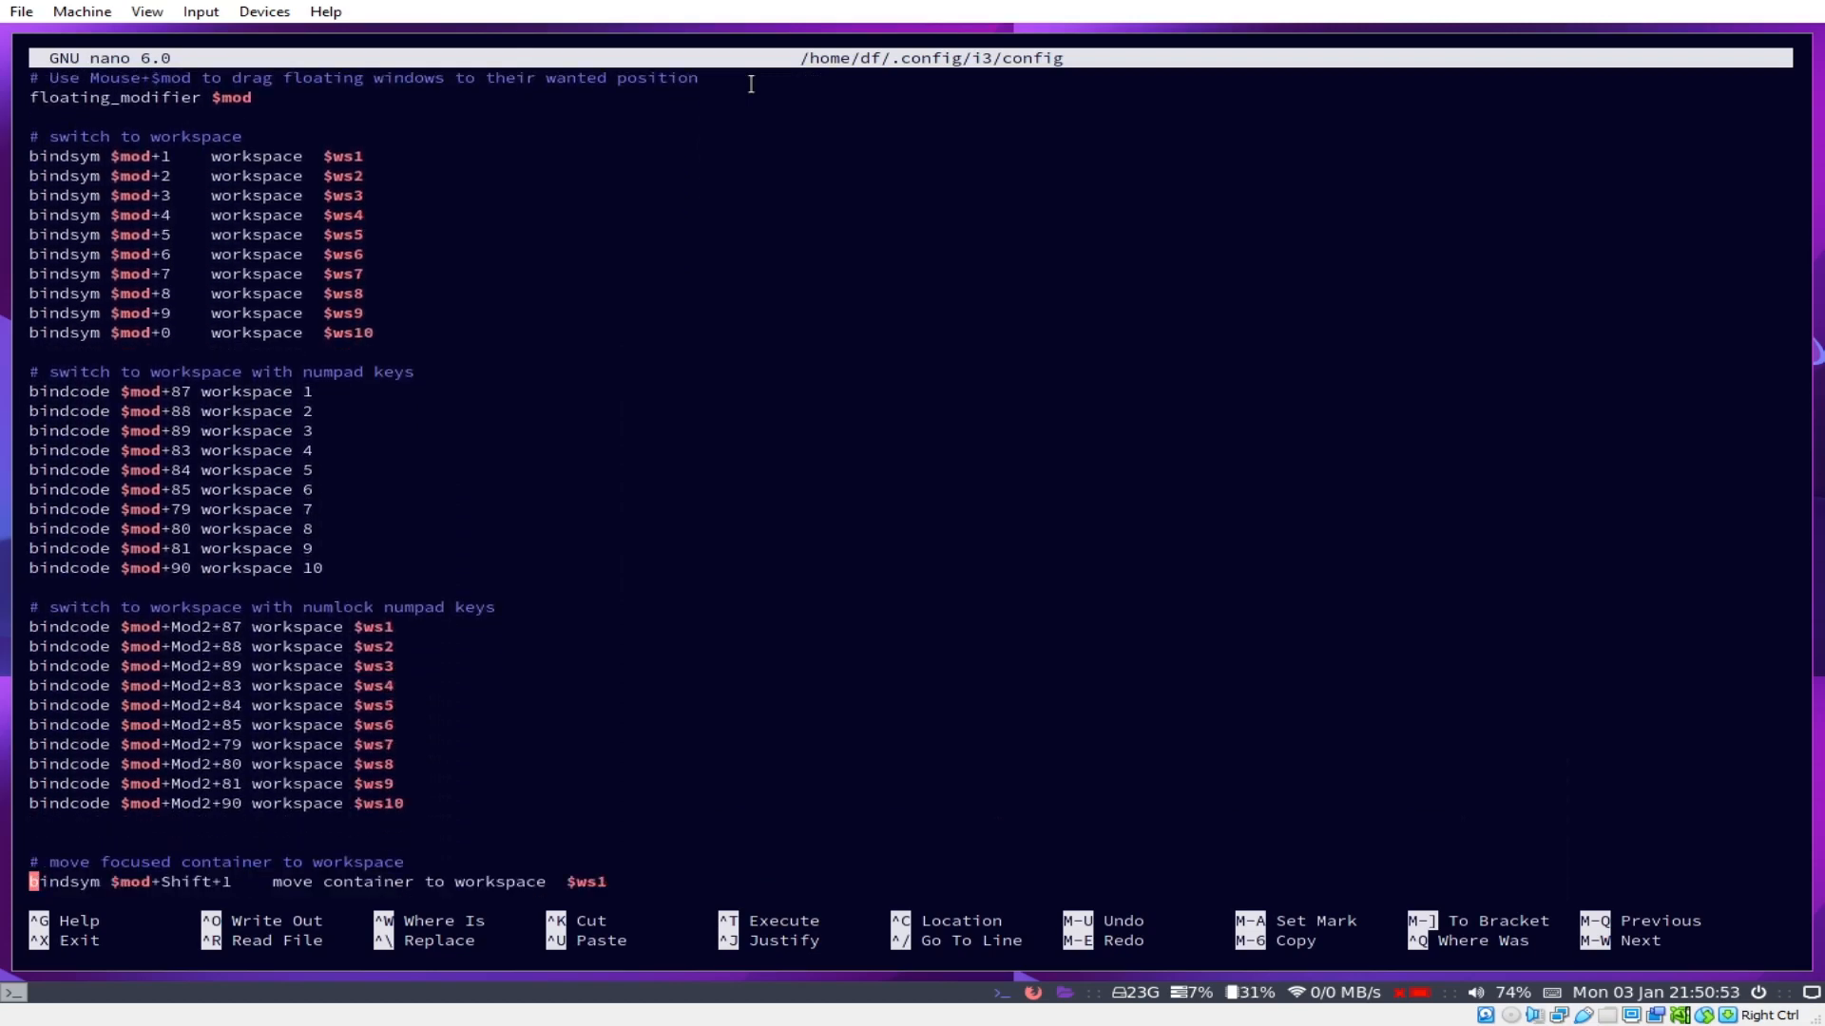
pyautogui.press('Down')
pyautogui.press('Down')
pyautogui.press('Down')
pyautogui.press('Down')
pyautogui.press('Down')
pyautogui.press('Down')
pyautogui.press('Down')
pyautogui.press('Down')
pyautogui.press('Down')
pyautogui.press('Down')
pyautogui.press('Down')
pyautogui.press('Down')
pyautogui.press('Down')
pyautogui.press('Down')
pyautogui.press('Down')
pyautogui.press('Down')
pyautogui.press('Down')
pyautogui.press('Down')
pyautogui.press('Down')
pyautogui.press('Down')
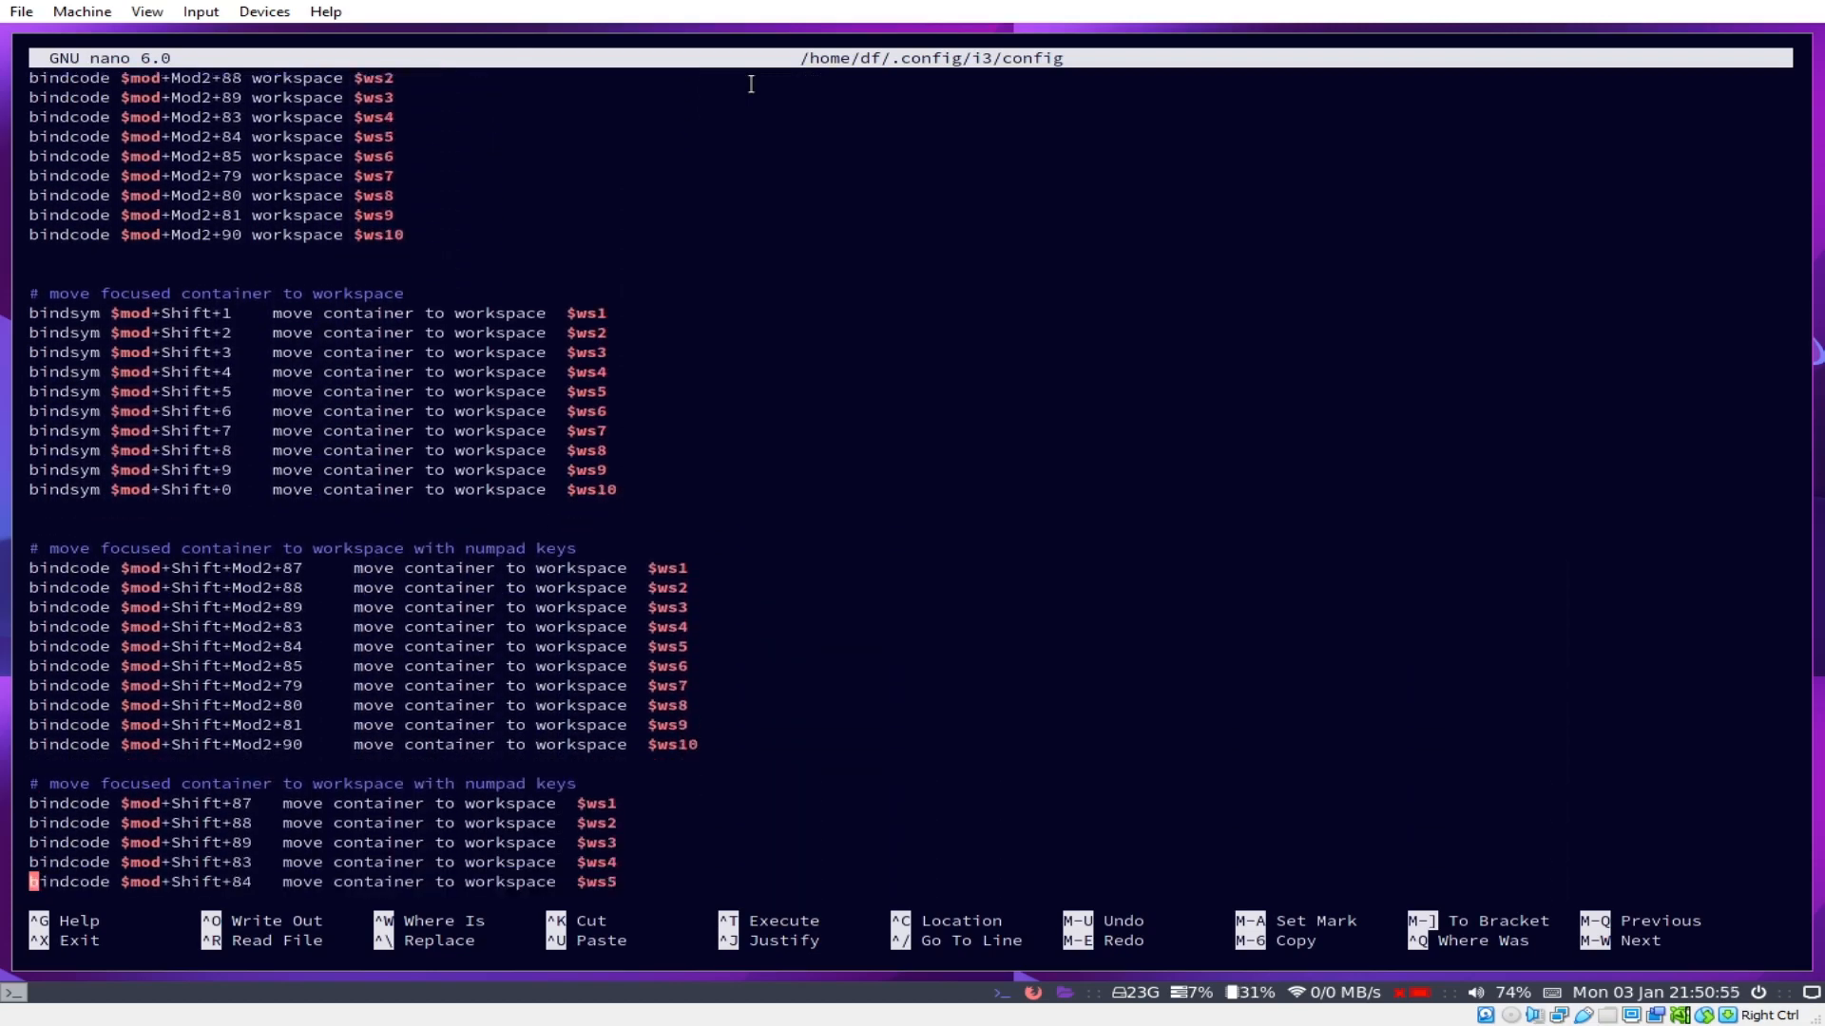
pyautogui.press('pagedown')
pyautogui.press('pagedown')
pyautogui.press('pagedown')
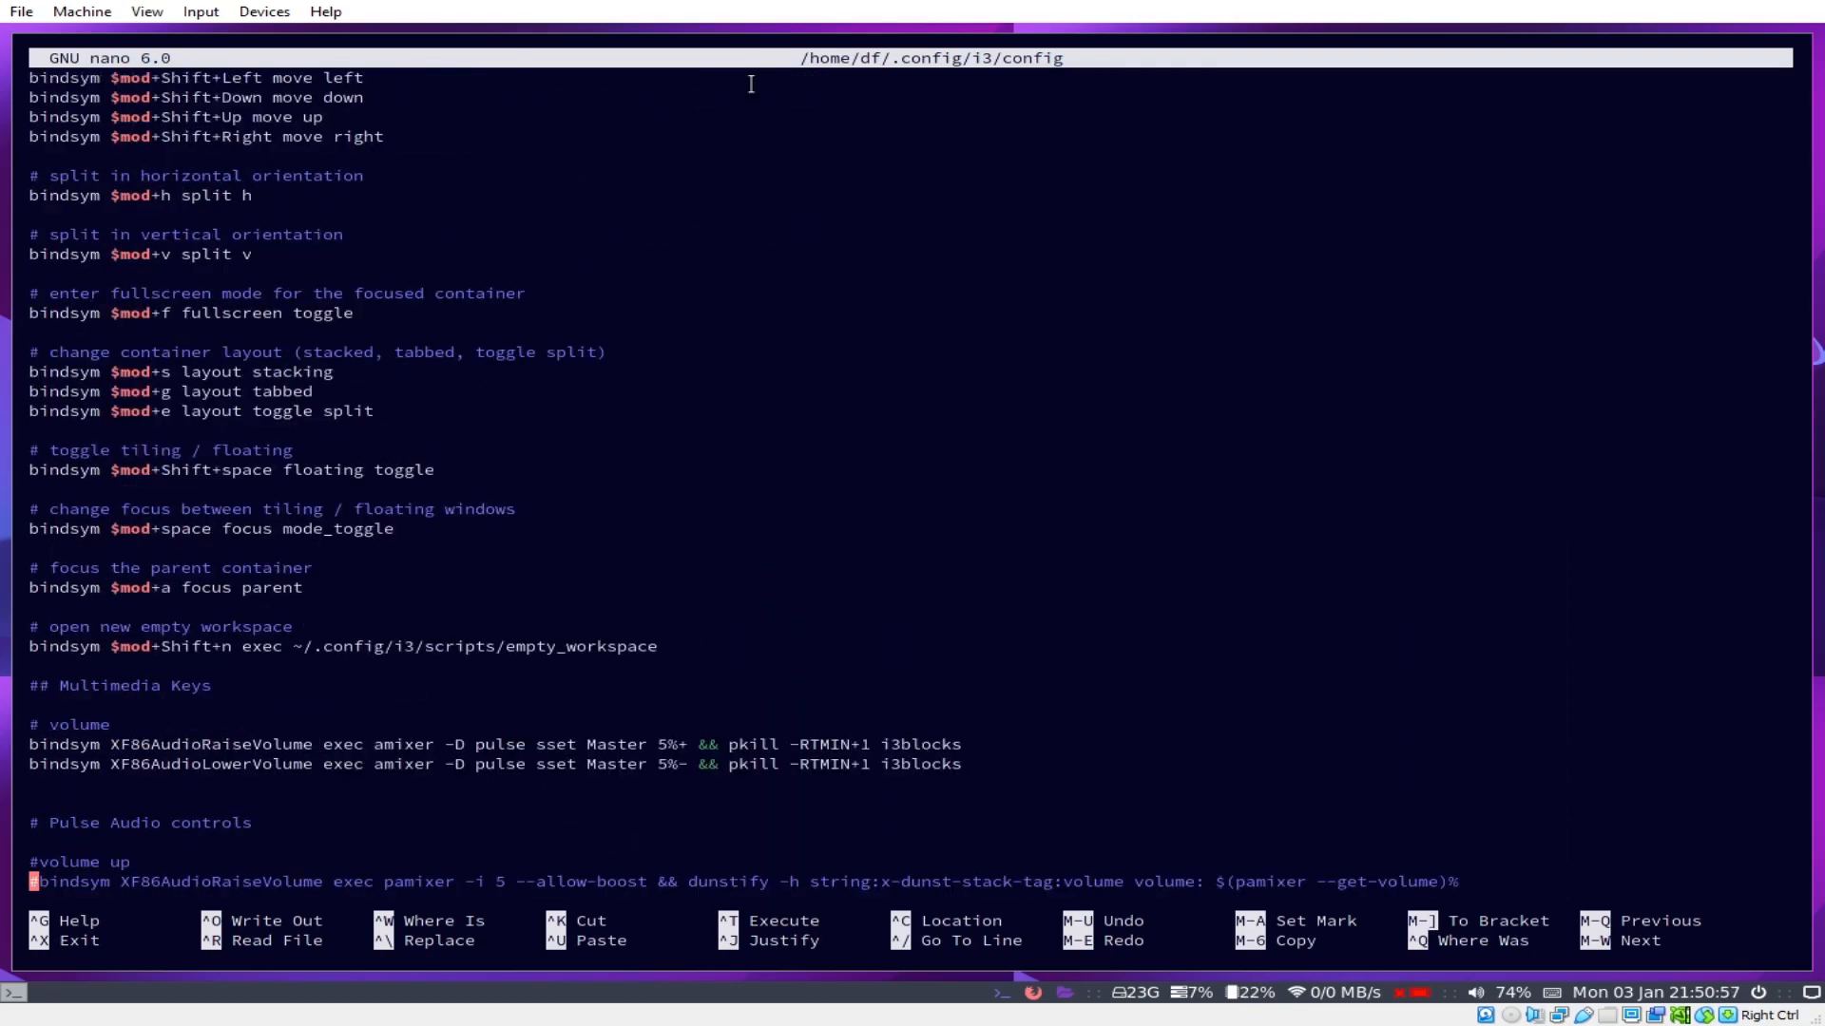
pyautogui.press('pagedown')
pyautogui.press('pagedown')
pyautogui.press('pagedown')
pyautogui.press('pagedown')
pyautogui.press('pagedown')
pyautogui.press('pagedown')
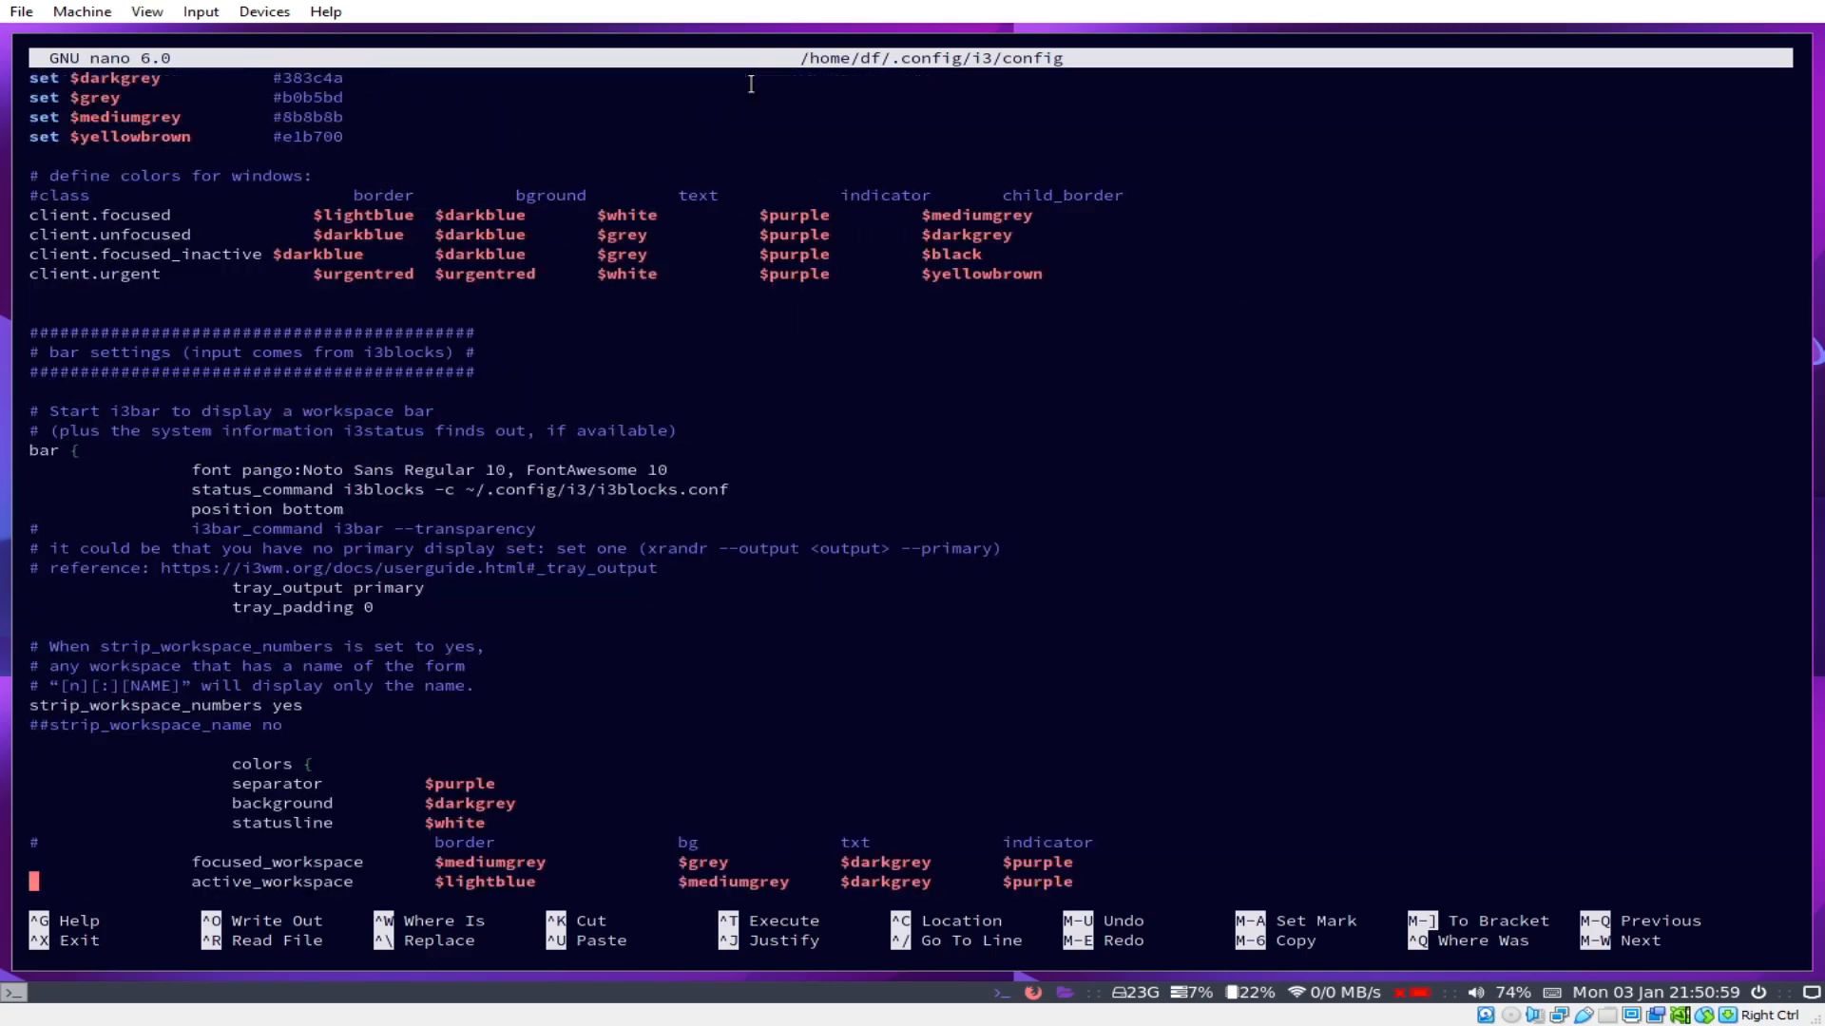
pyautogui.press('Up')
pyautogui.press('Up')
pyautogui.press('Up')
pyautogui.press('Up')
pyautogui.press('Up')
pyautogui.press('Up')
pyautogui.press('Up')
pyautogui.press('Up')
pyautogui.press('Up')
pyautogui.press('Up')
pyautogui.press('Up')
pyautogui.press('Up')
pyautogui.press('Up')
pyautogui.press('Up')
pyautogui.press('Up')
pyautogui.press('Up')
pyautogui.press('Up')
pyautogui.press('Up')
pyautogui.press('Up')
pyautogui.press('Up')
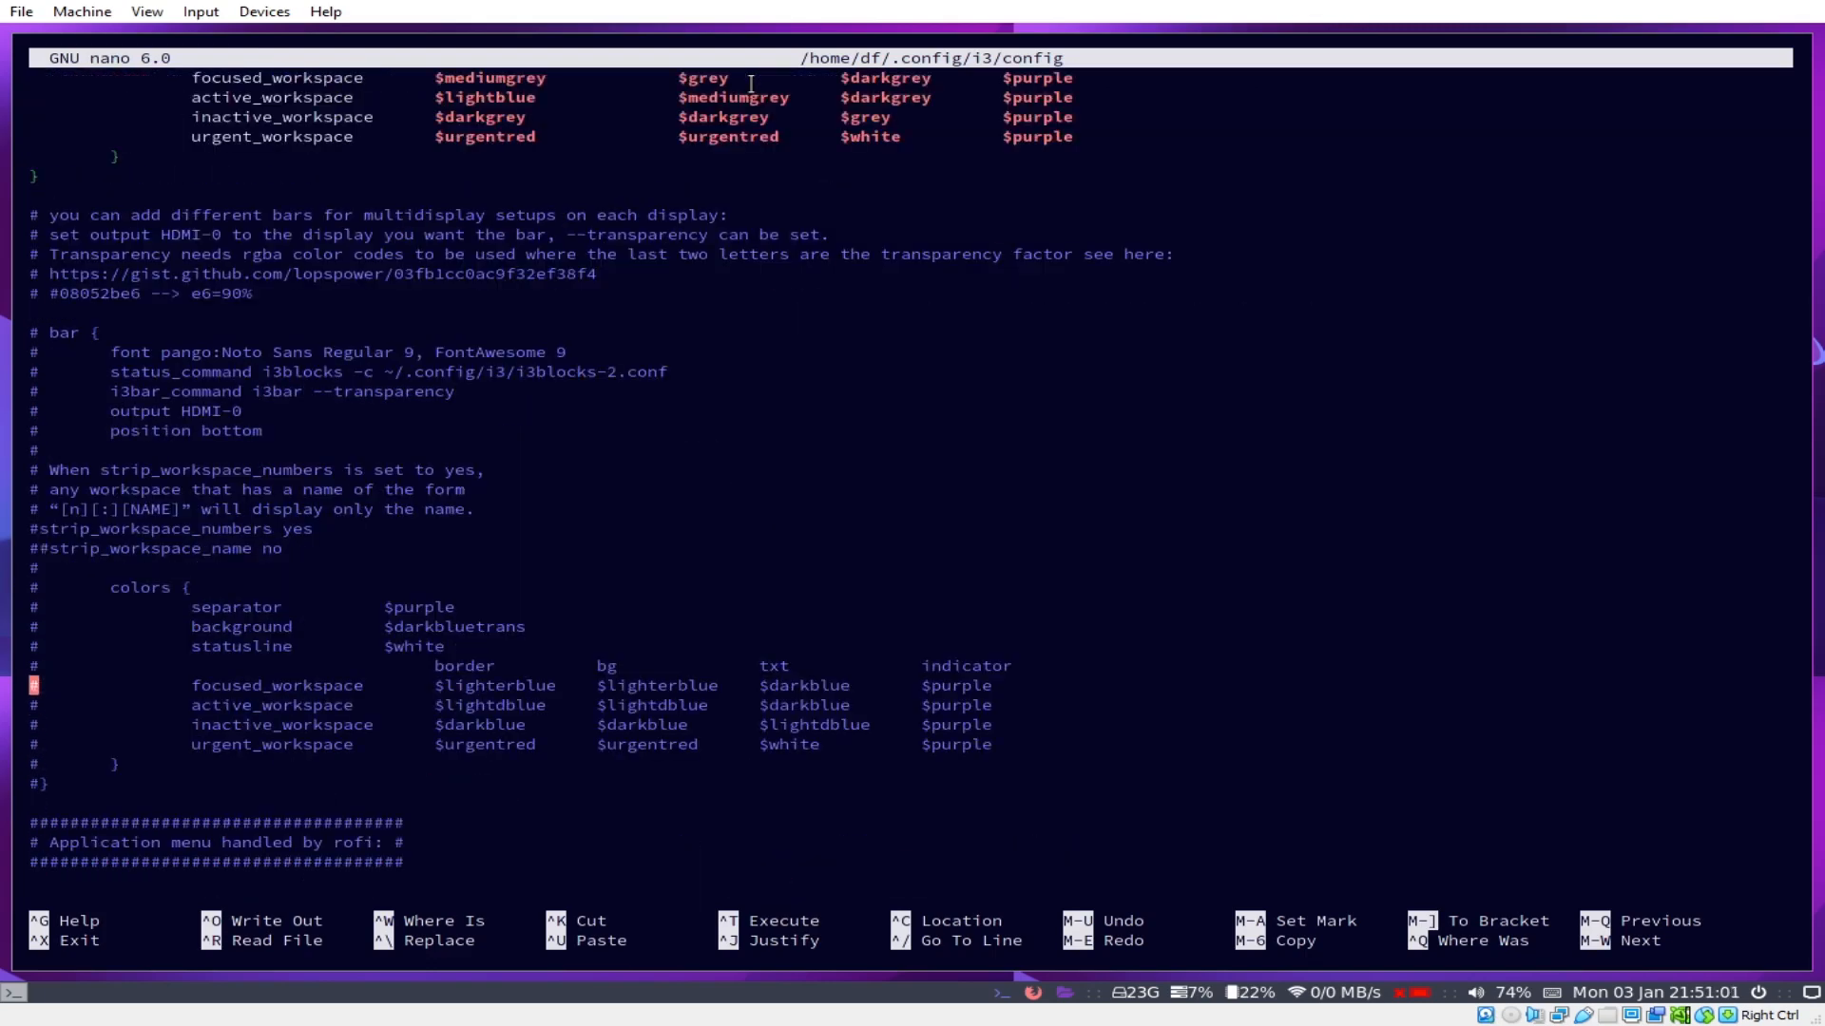
pyautogui.press('Up')
pyautogui.press('Up')
pyautogui.press('Up')
pyautogui.press('Up')
pyautogui.press('Up')
pyautogui.press('Up')
pyautogui.press('Up')
pyautogui.press('Up')
pyautogui.press('Up')
pyautogui.press('Up')
pyautogui.press('Up')
pyautogui.press('Up')
pyautogui.press('Up')
pyautogui.press('Up')
pyautogui.press('Up')
pyautogui.press('Up')
pyautogui.press('Up')
pyautogui.press('Up')
pyautogui.press('Up')
pyautogui.press('Up')
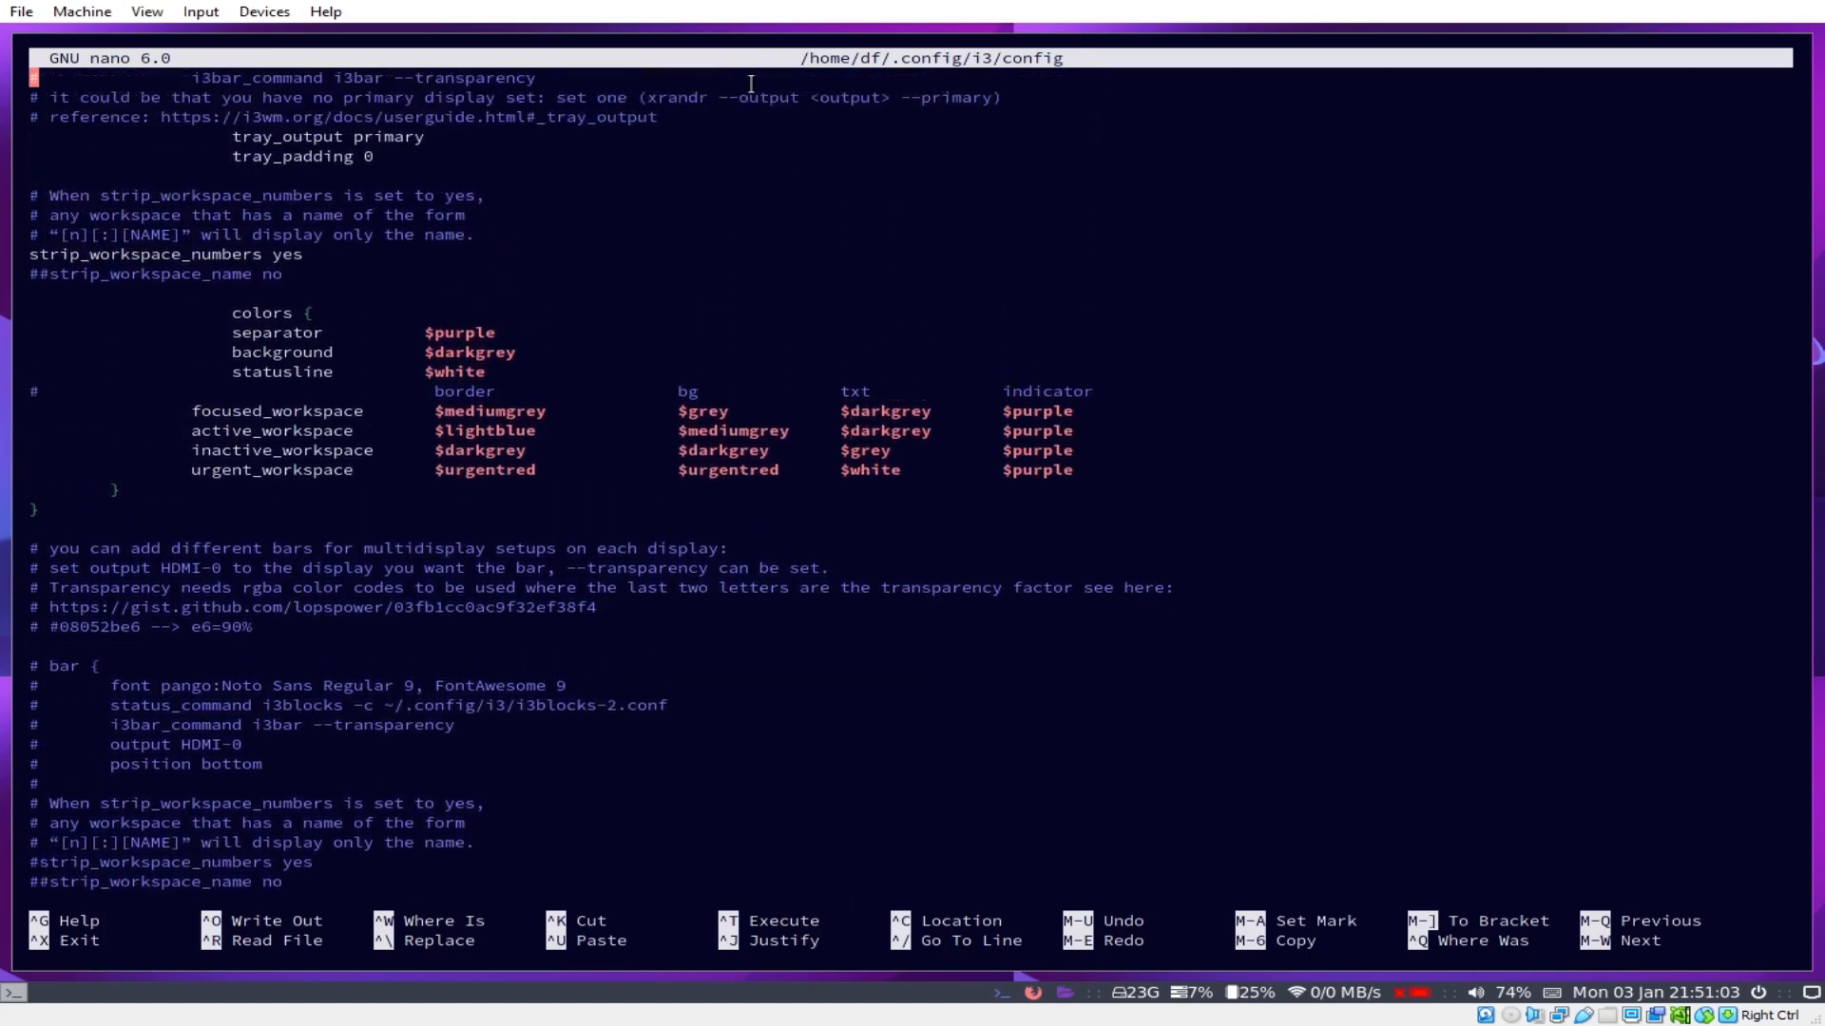
pyautogui.press('Down')
pyautogui.press('Down')
pyautogui.press('Down')
pyautogui.press('Down')
pyautogui.press('Down')
pyautogui.press('Down')
pyautogui.press('Down')
pyautogui.press('Down')
pyautogui.press('Down')
pyautogui.press('Down')
pyautogui.press('Down')
pyautogui.press('Down')
pyautogui.press('Down')
pyautogui.press('Down')
pyautogui.press('Down')
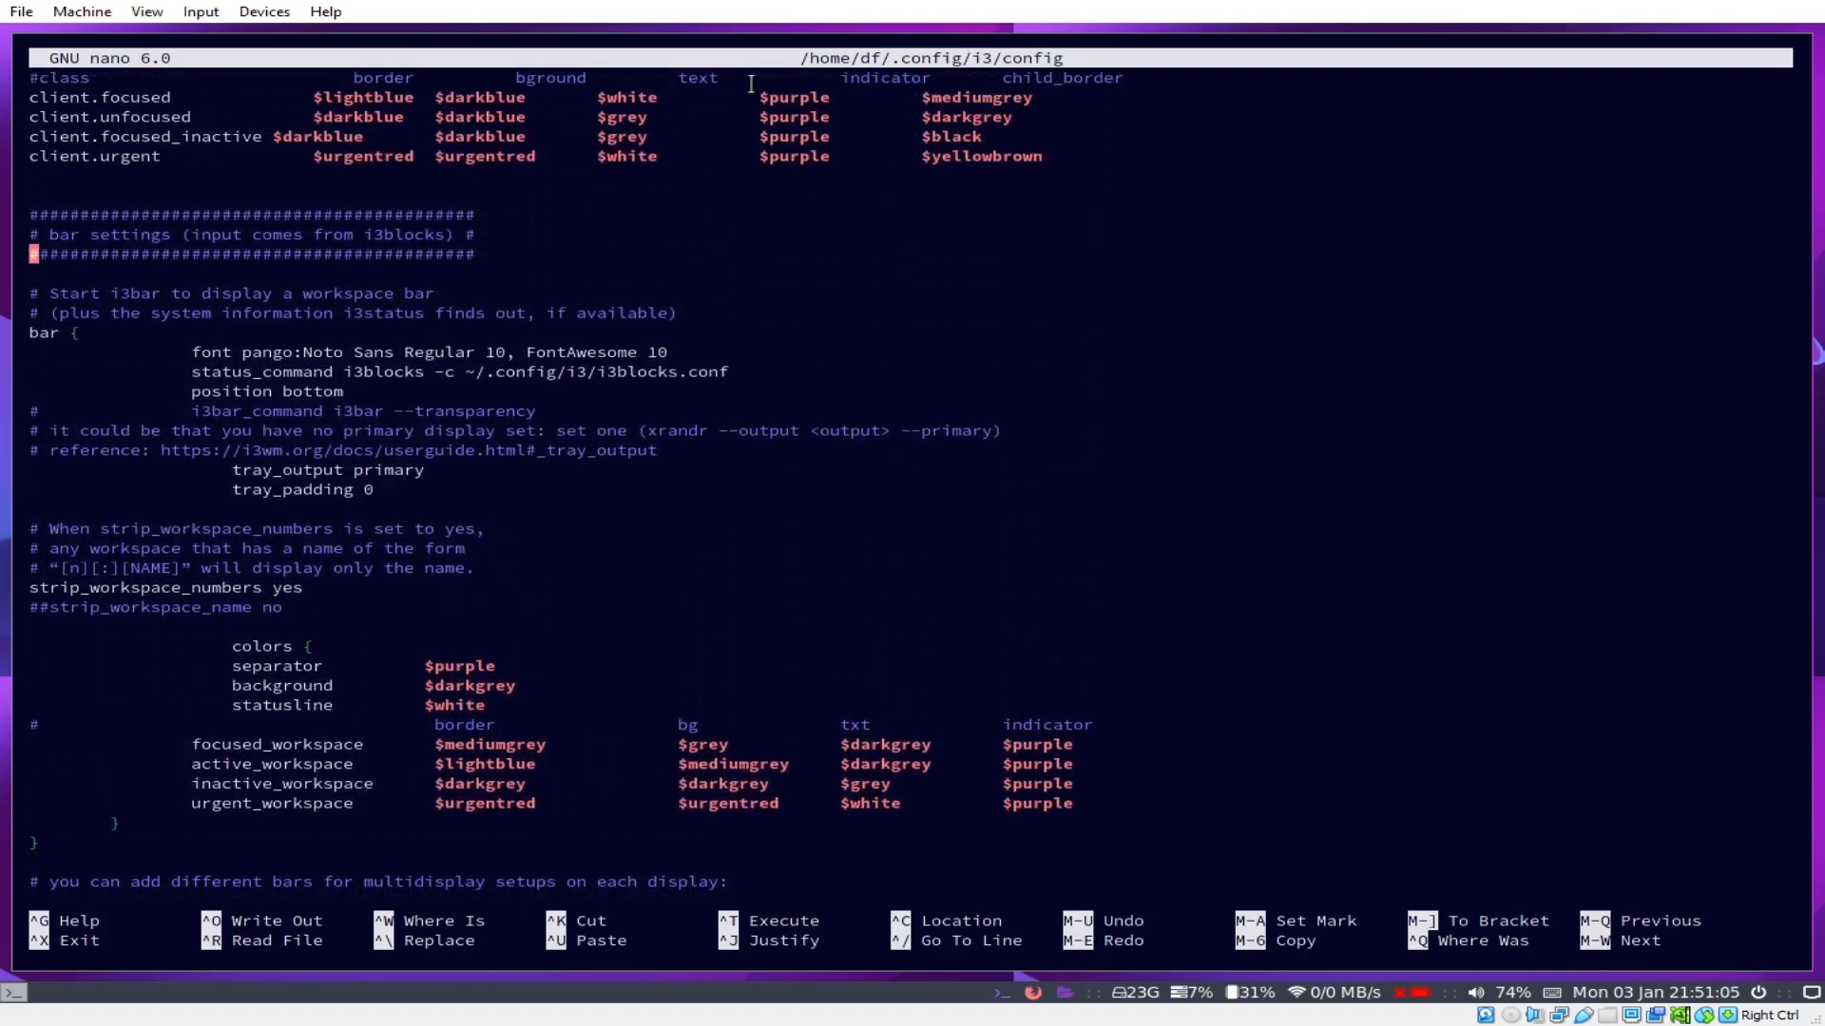
pyautogui.press('End')
pyautogui.press('BackSpace')
pyautogui.press('BackSpace')
pyautogui.press('BackSpace')
pyautogui.press('BackSpace')
pyautogui.press('BackSpace')
pyautogui.press('BackSpace')
pyautogui.press('BackSpace')
pyautogui.write('top')
# Step: Save the config, reload i3 so the bar moves to the top, and exit nano
pyautogui.hotkey('ctrl', 's')
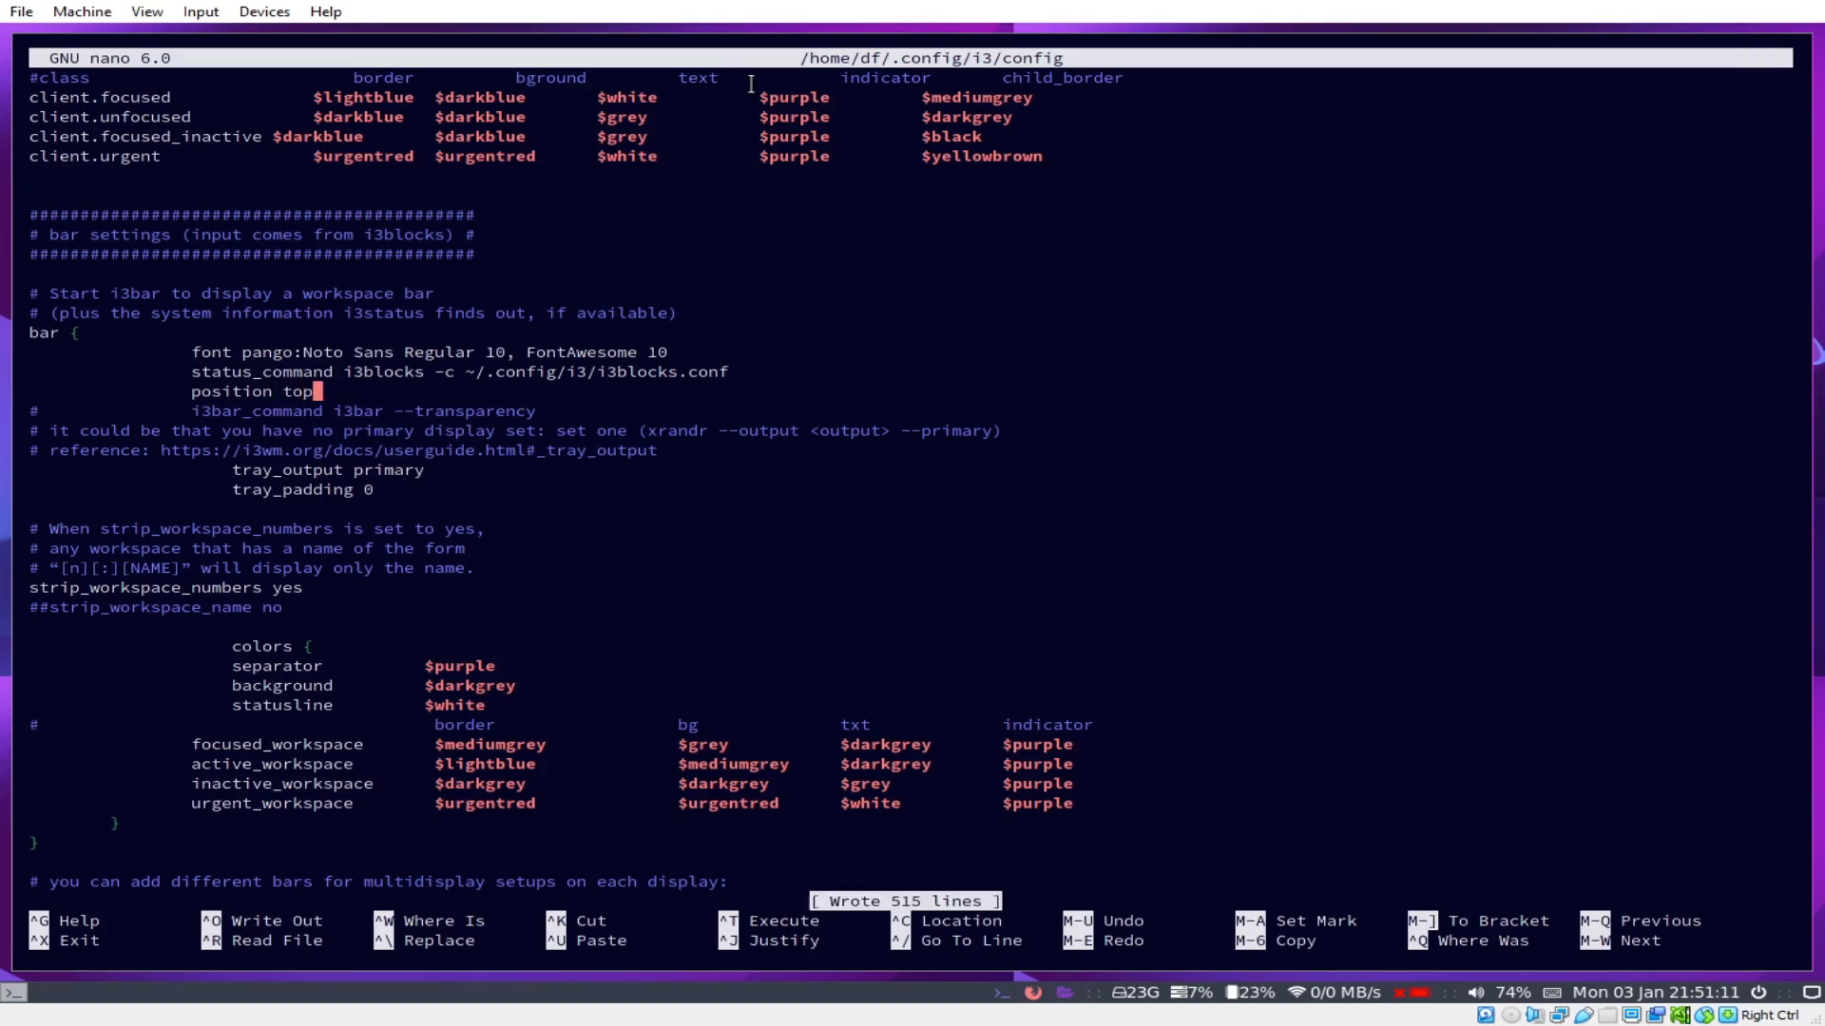
pyautogui.press('super+shift+r')
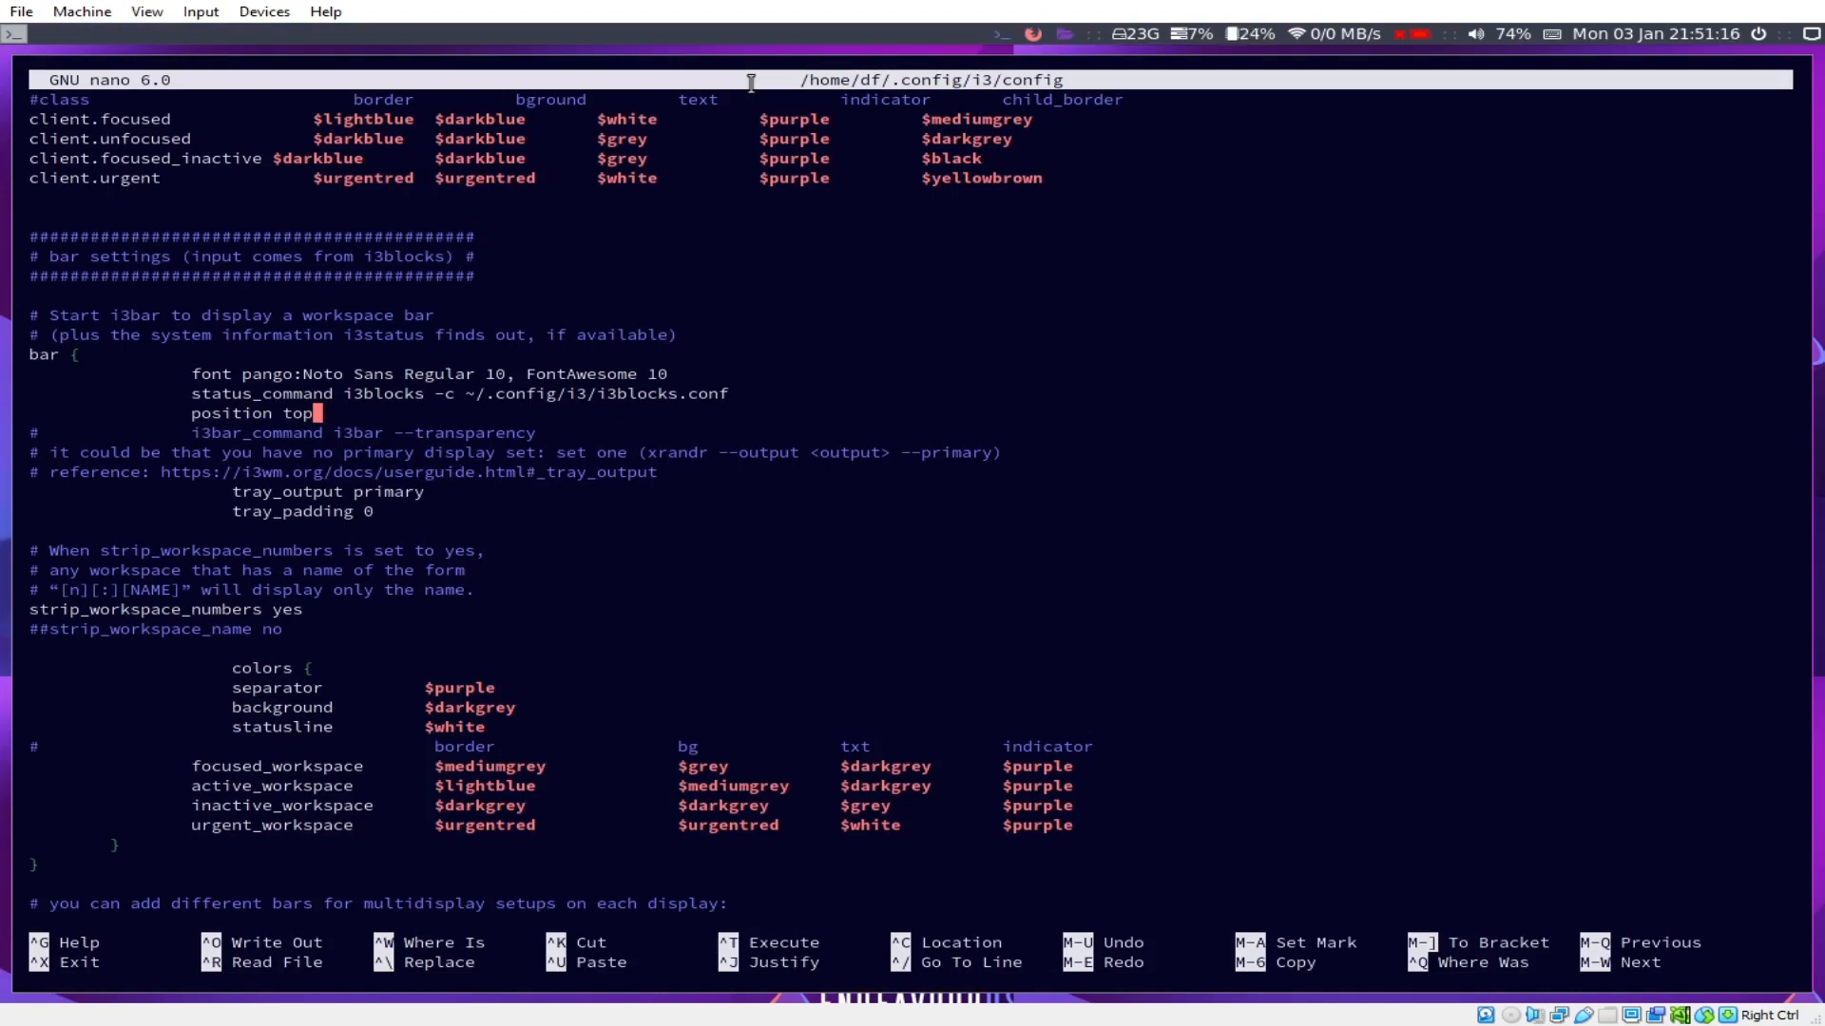
pyautogui.hotkey('ctrl', 'x')
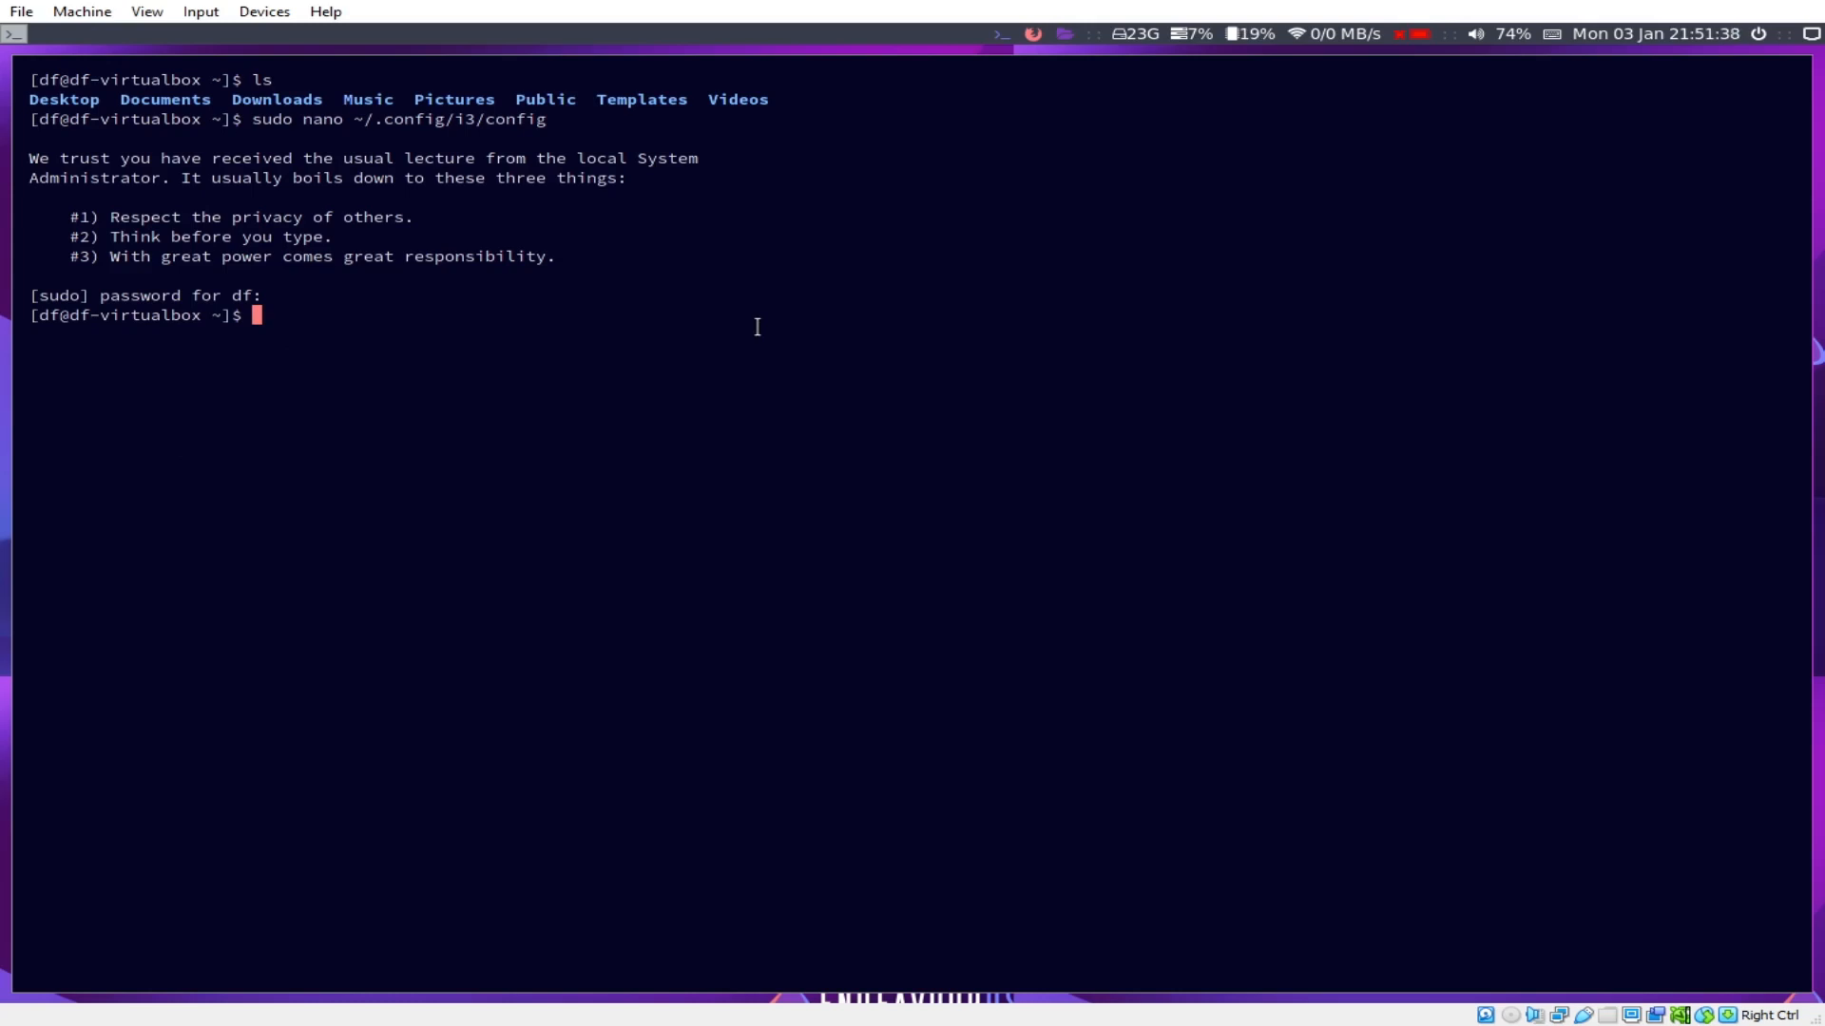
# Step: Install the ranger package with 'sudo pacman -S ranger', confirming with y
pyautogui.write('sudo')
pyautogui.press('BackSpace')
pyautogui.press('BackSpace')
pyautogui.press('BackSpace')
pyautogui.press('BackSpace')
pyautogui.press('BackSpace')
pyautogui.write('sudo pacman -R')
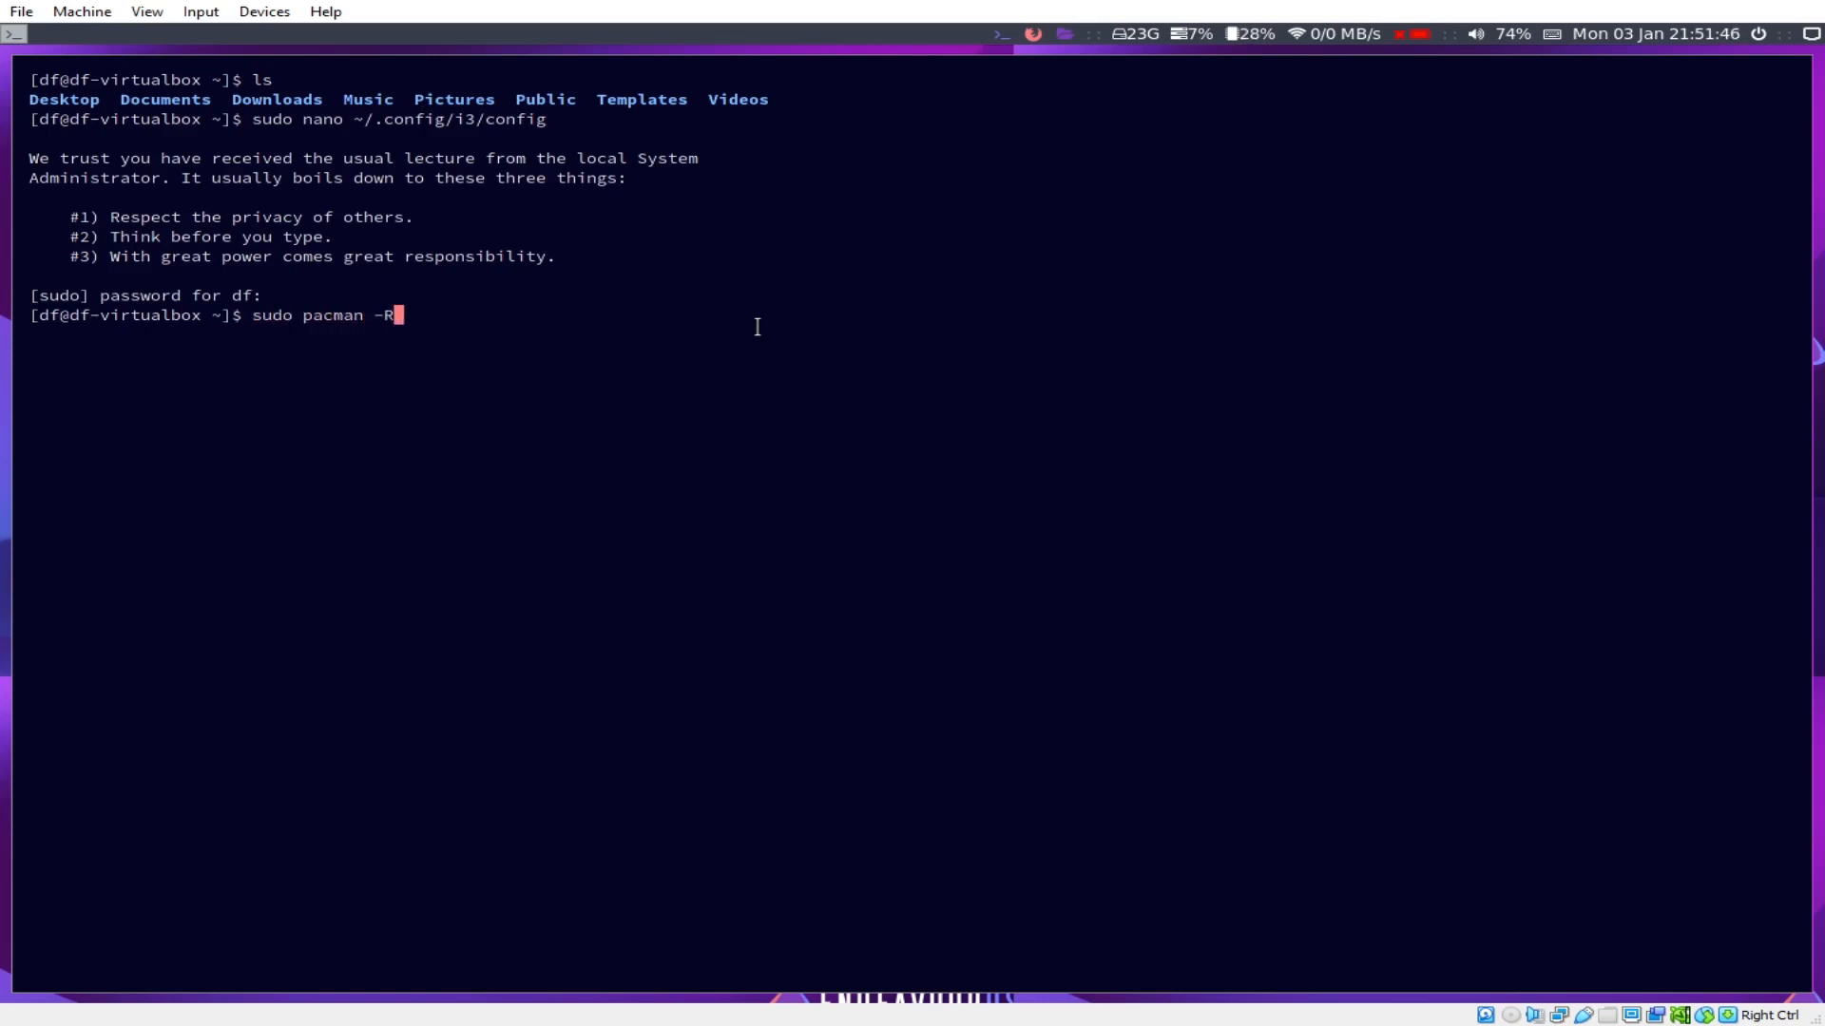
pyautogui.press('BackSpace')
pyautogui.write('S ranger')
pyautogui.press('Return')
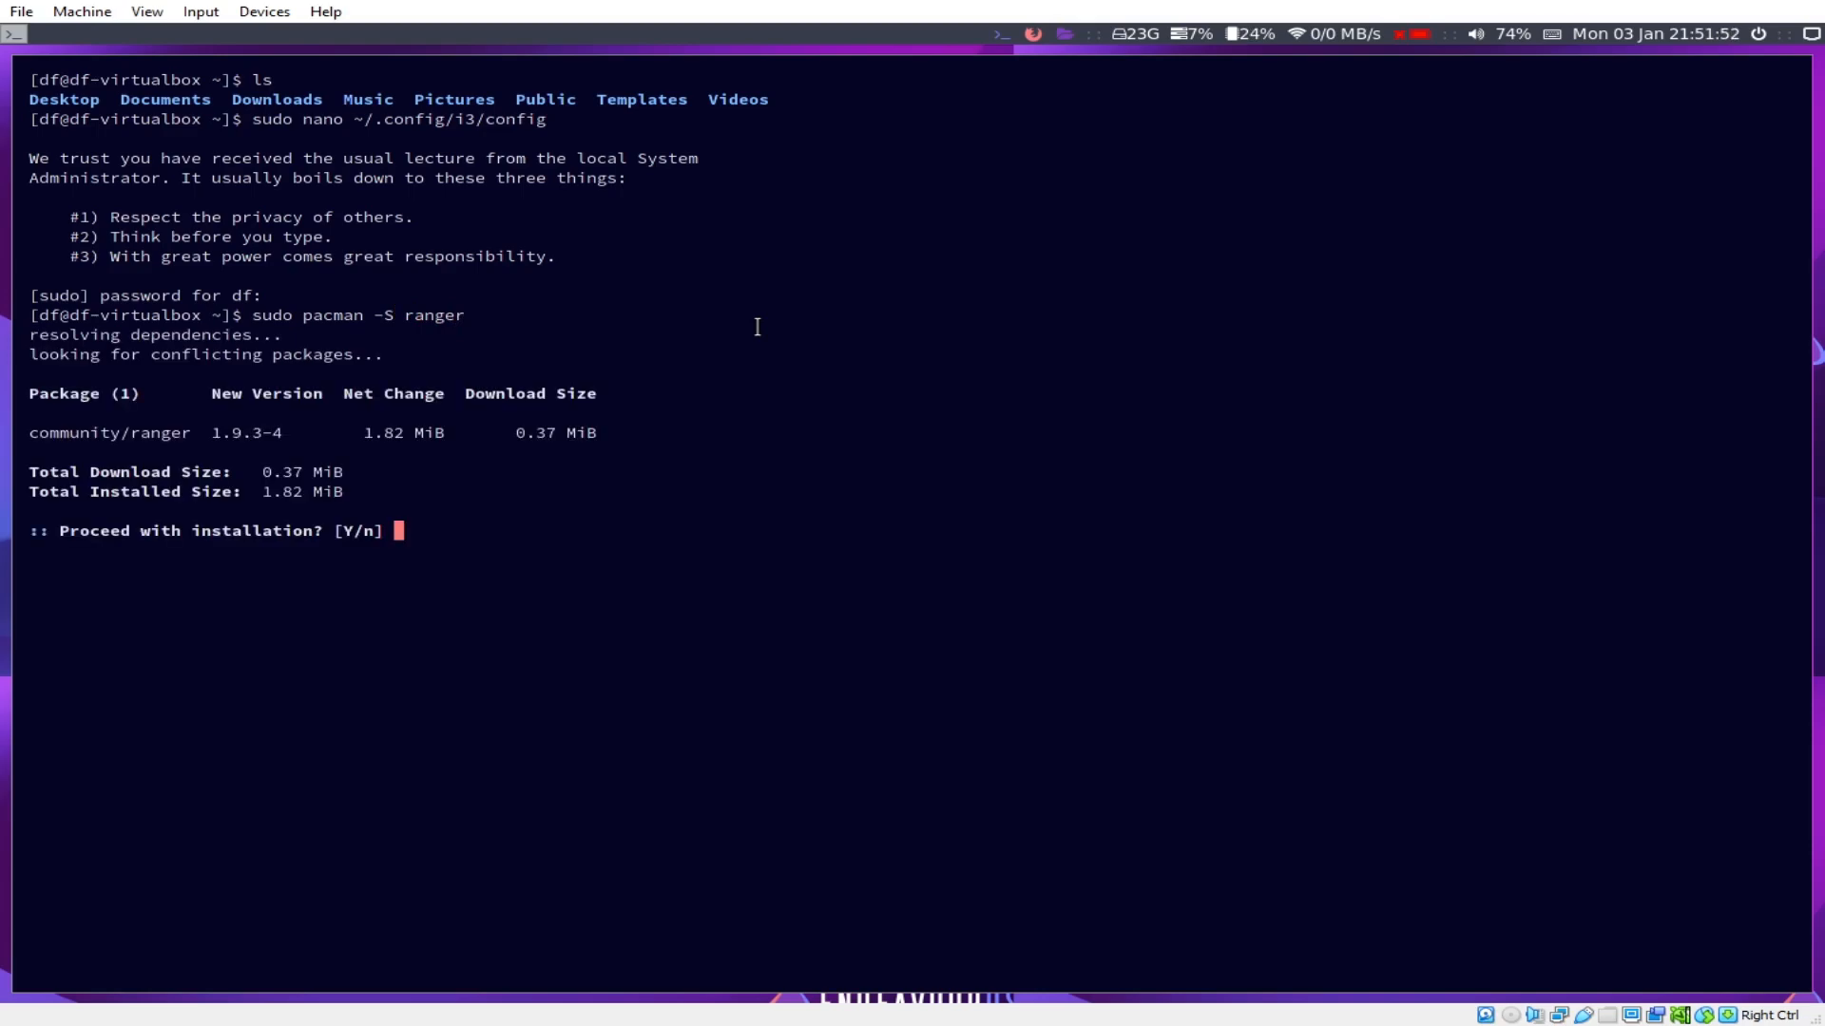
pyautogui.write('foo')
pyautogui.press('BackSpace')
pyautogui.press('BackSpace')
pyautogui.press('BackSpace')
pyautogui.write('y')
pyautogui.press('Return')
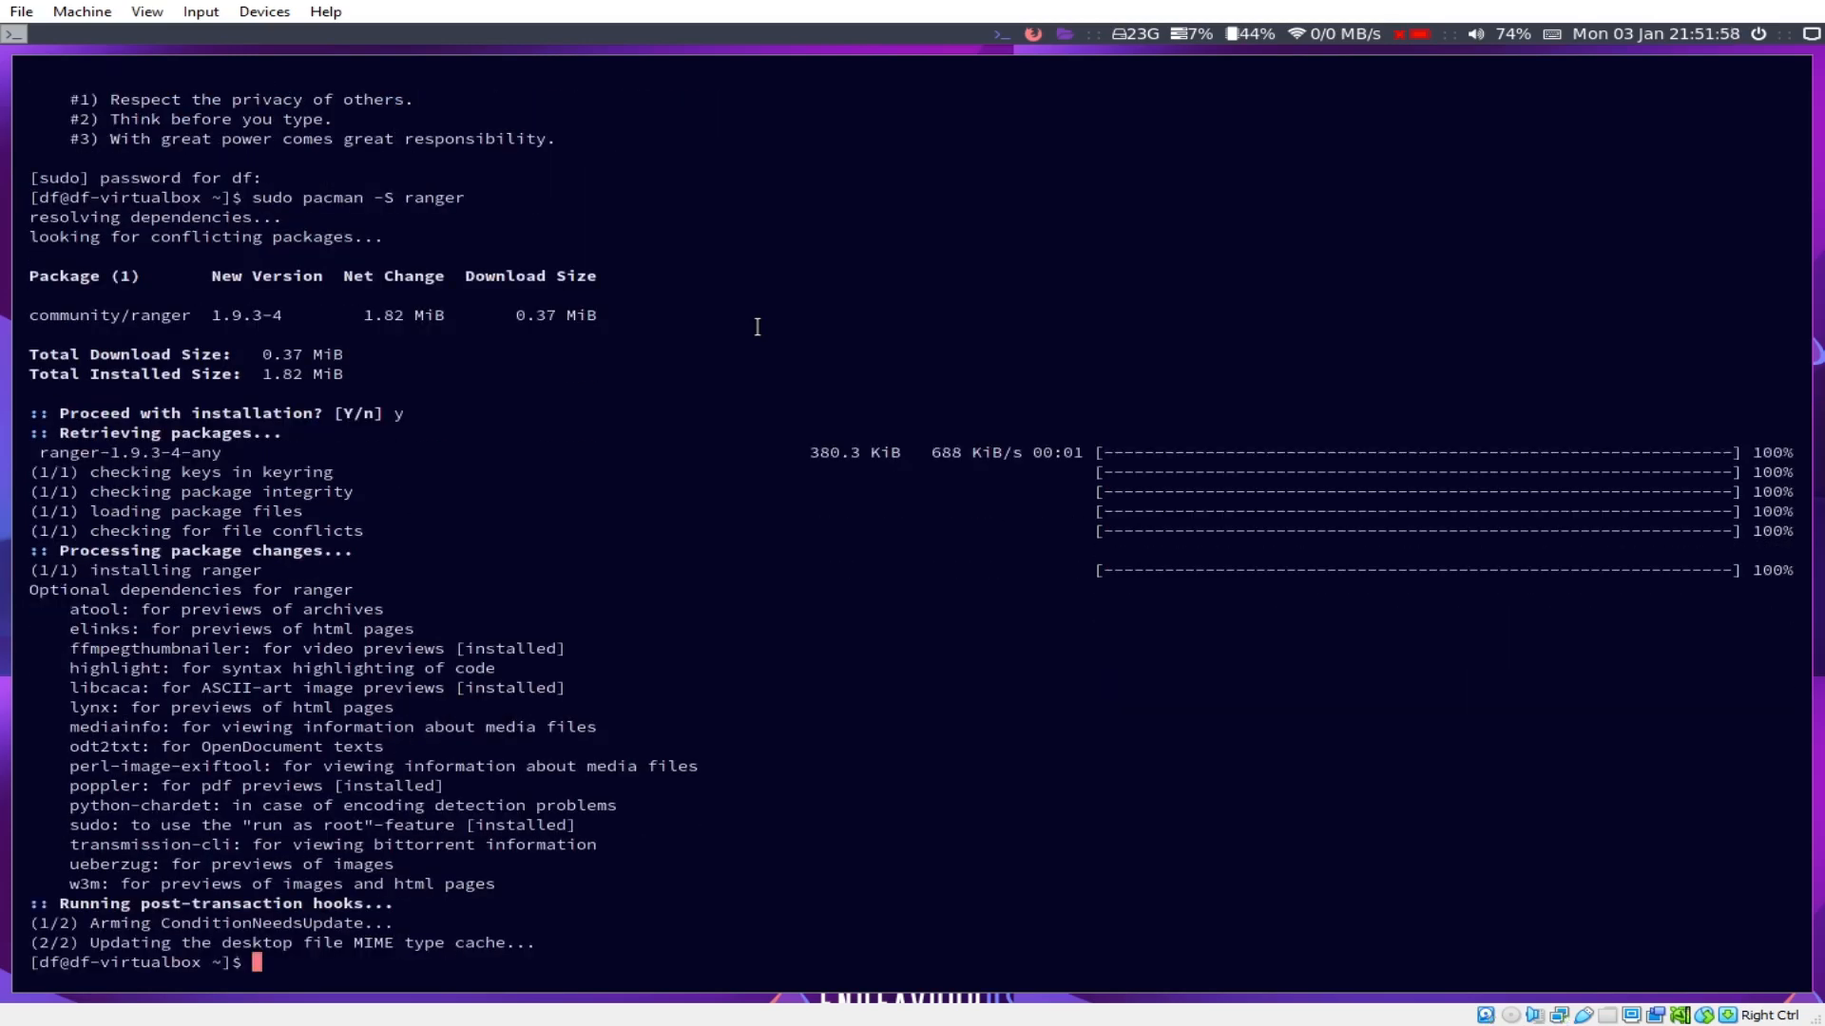
# Step: Launch ranger, browse the home folders between Music and Public, then quit it
pyautogui.write('f')
pyautogui.press('BackSpace')
pyautogui.write('ranger')
pyautogui.press('Return')
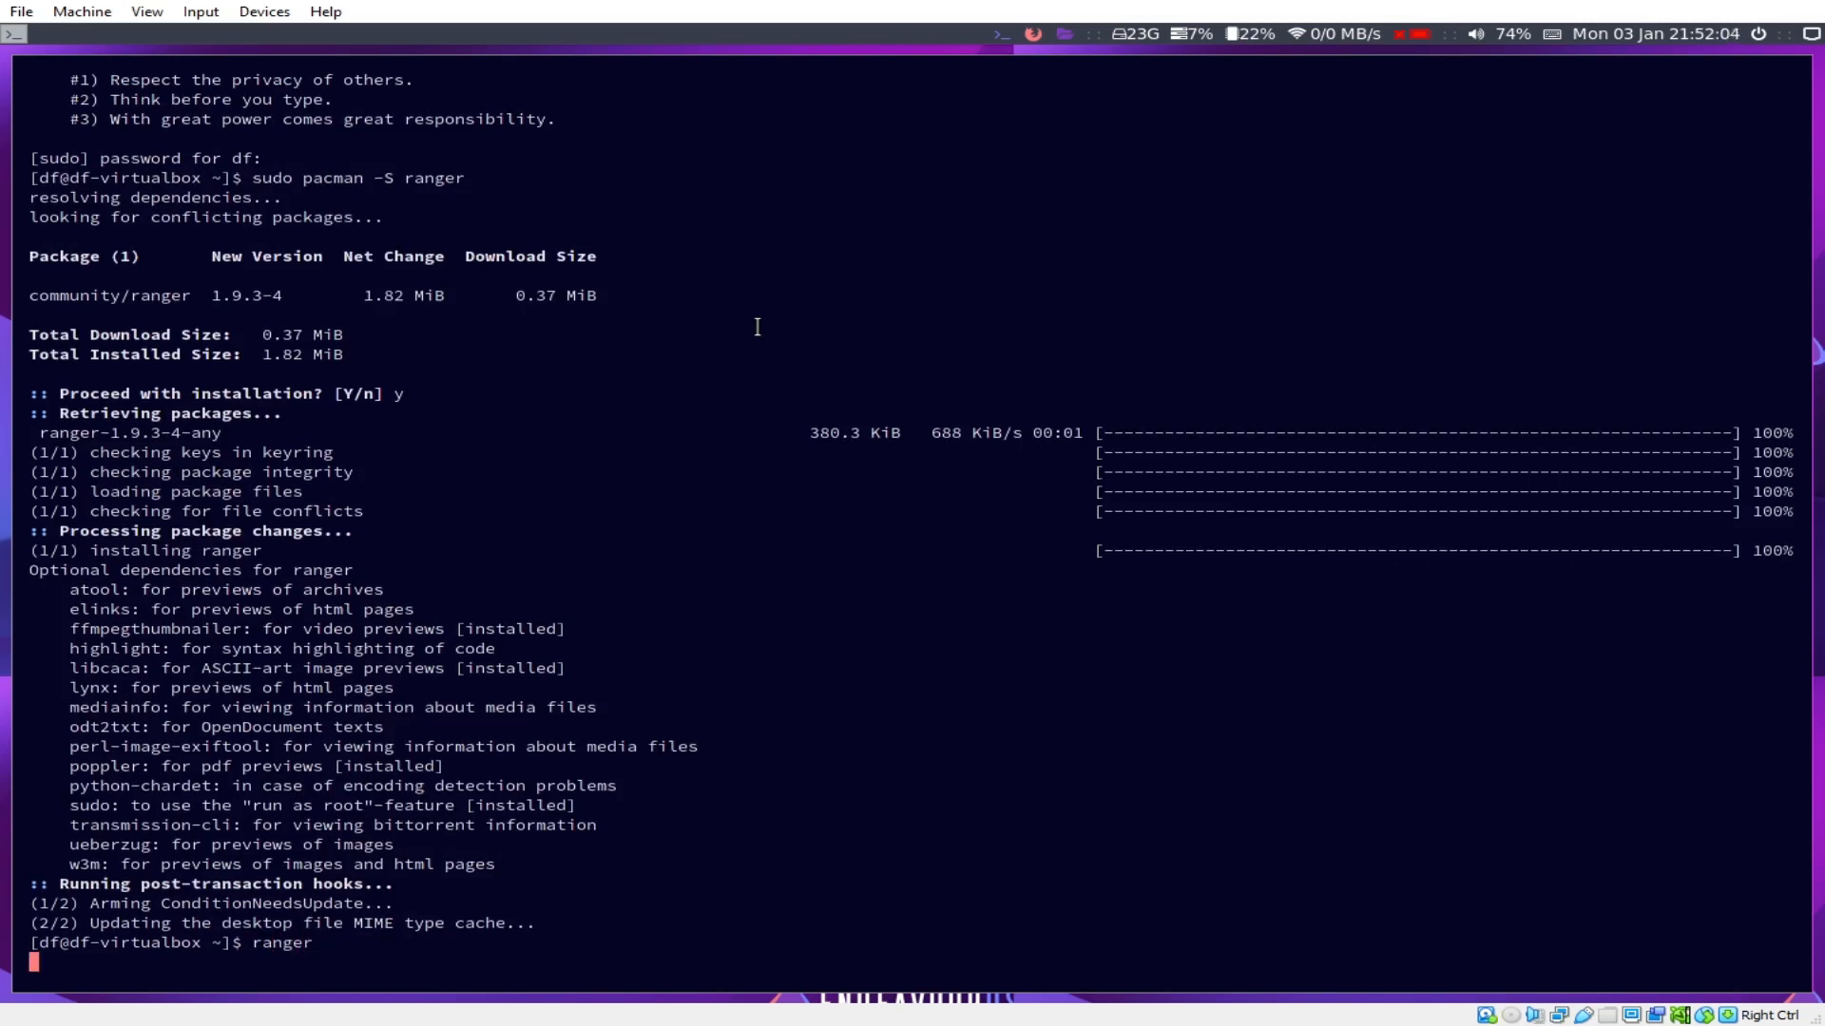
pyautogui.press('Down')
pyautogui.press('Down')
pyautogui.press('Down')
pyautogui.press('Down')
pyautogui.press('Down')
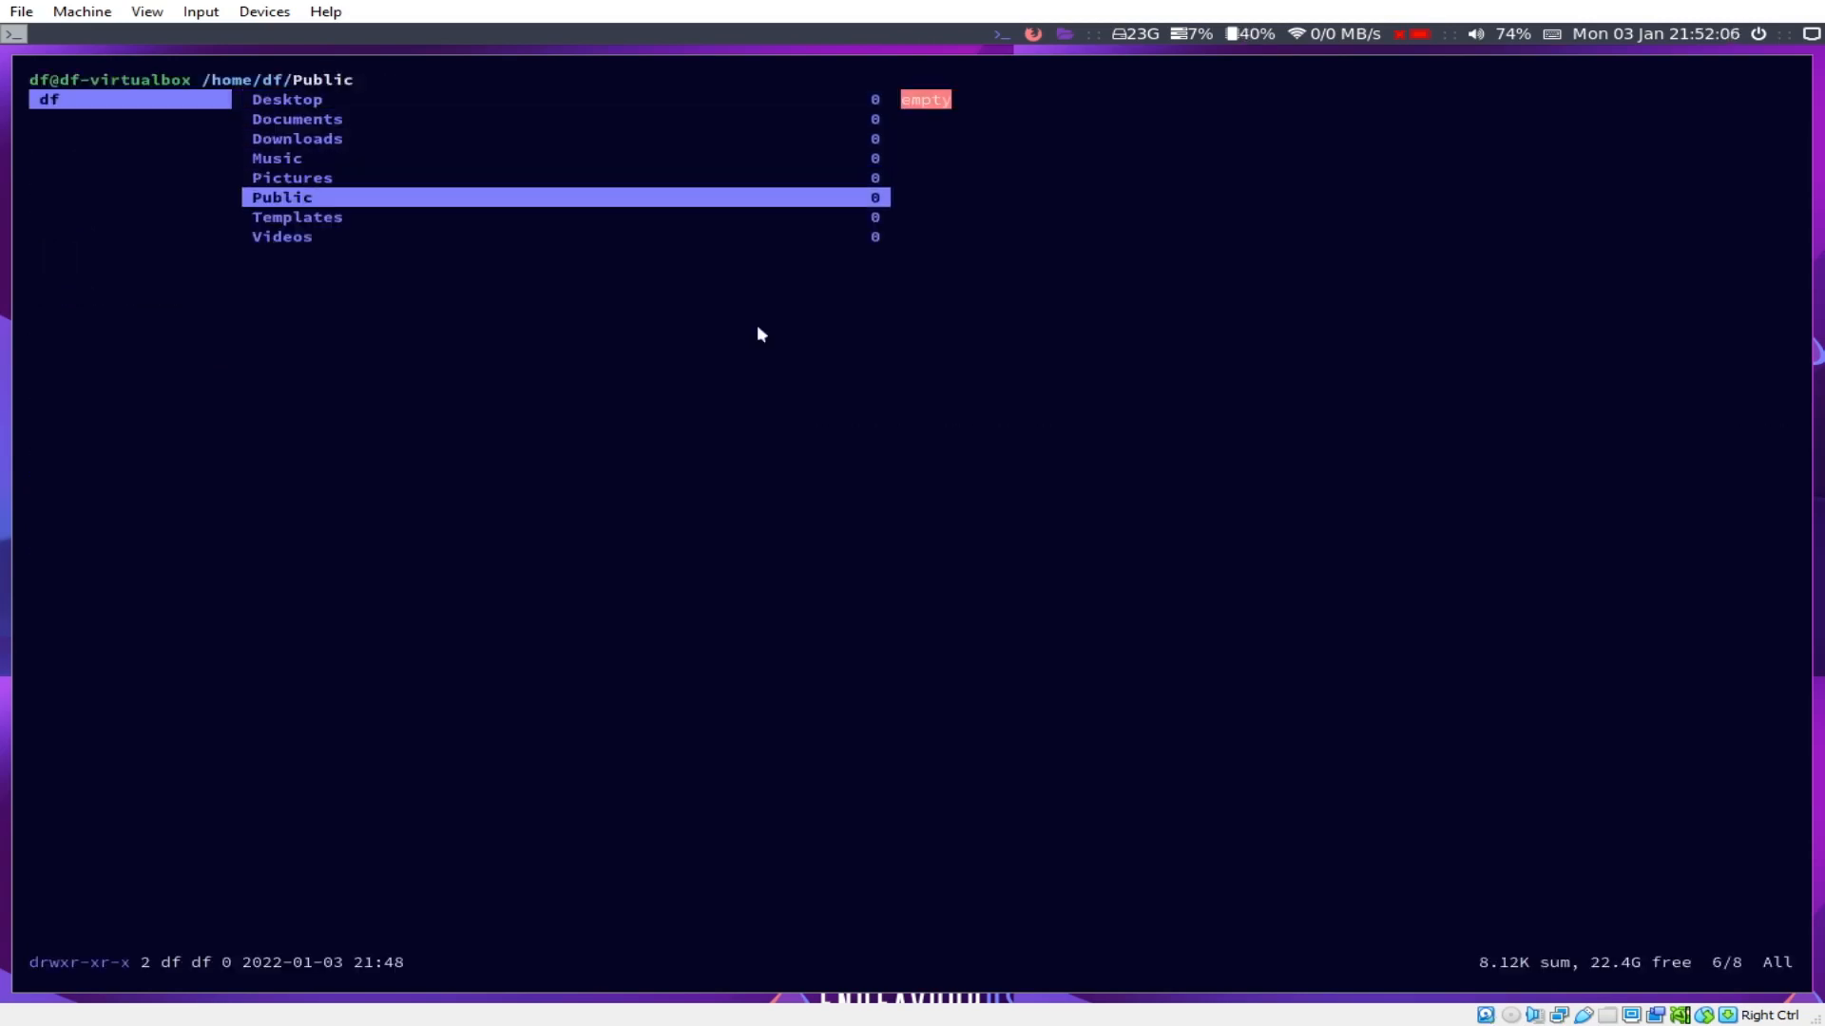
pyautogui.press('Up')
pyautogui.press('Up')
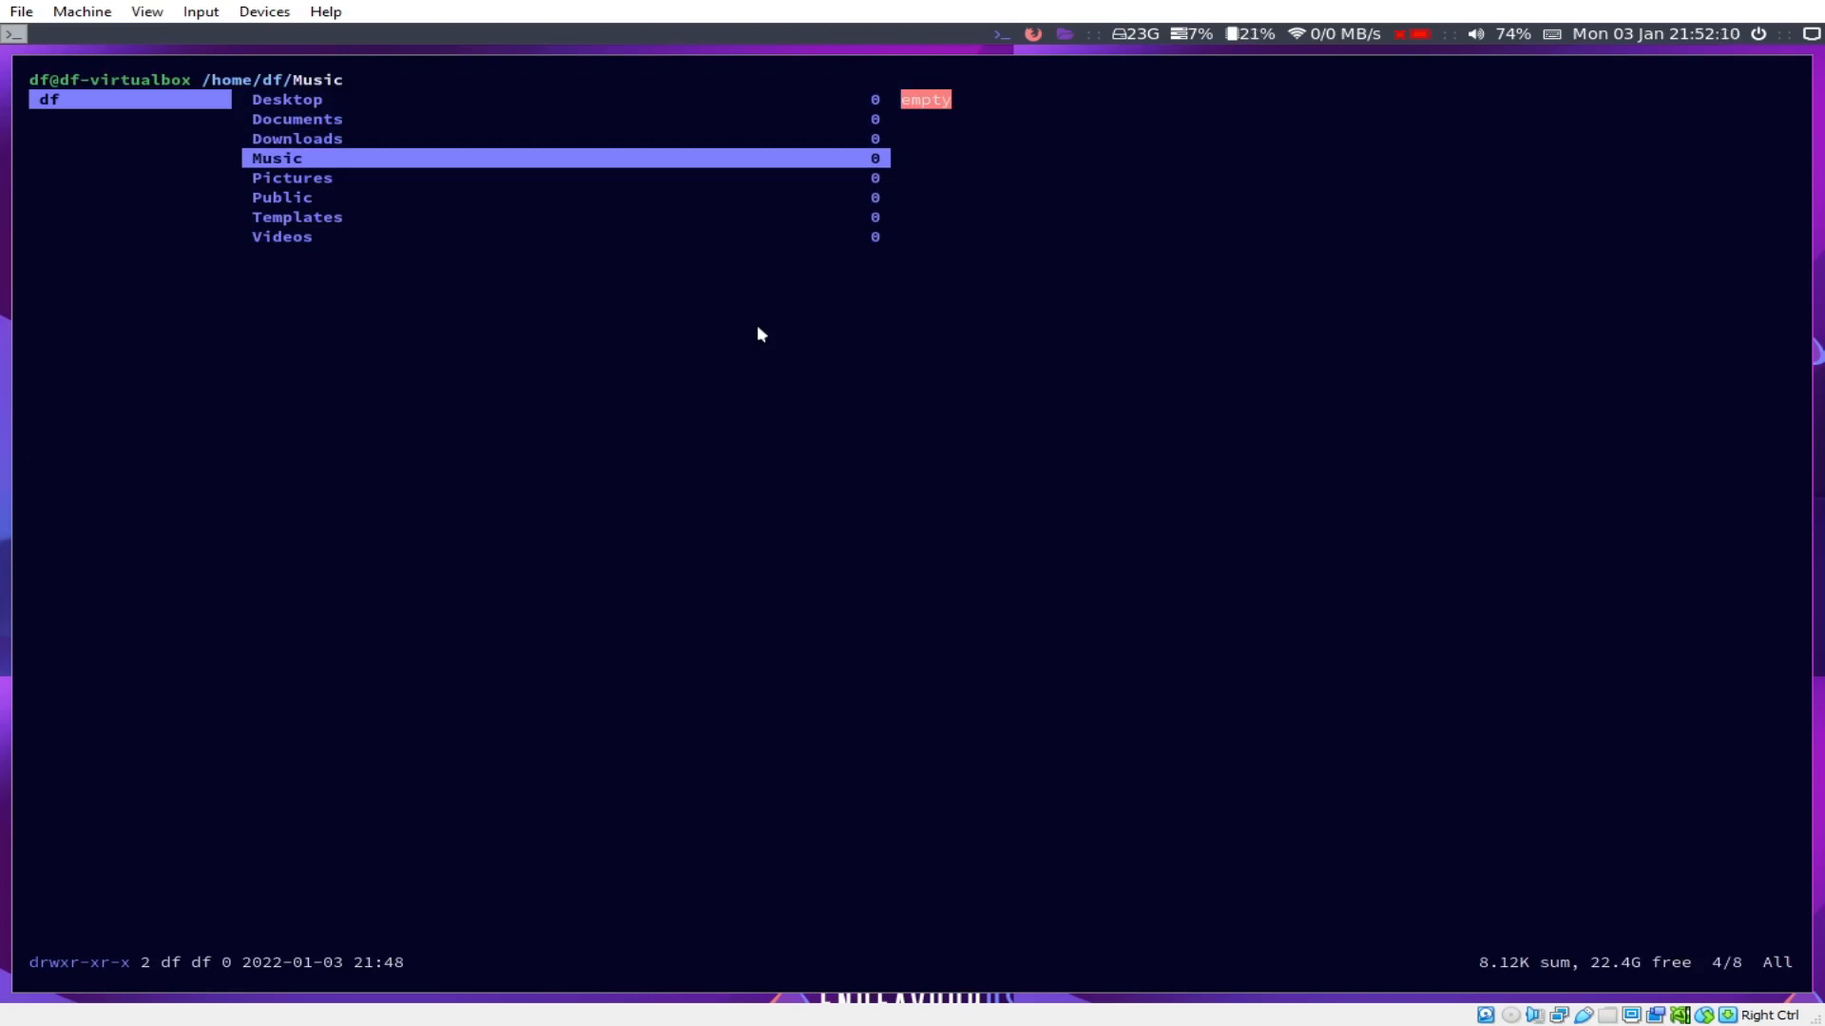
pyautogui.hotkey('ctrl', 'c')
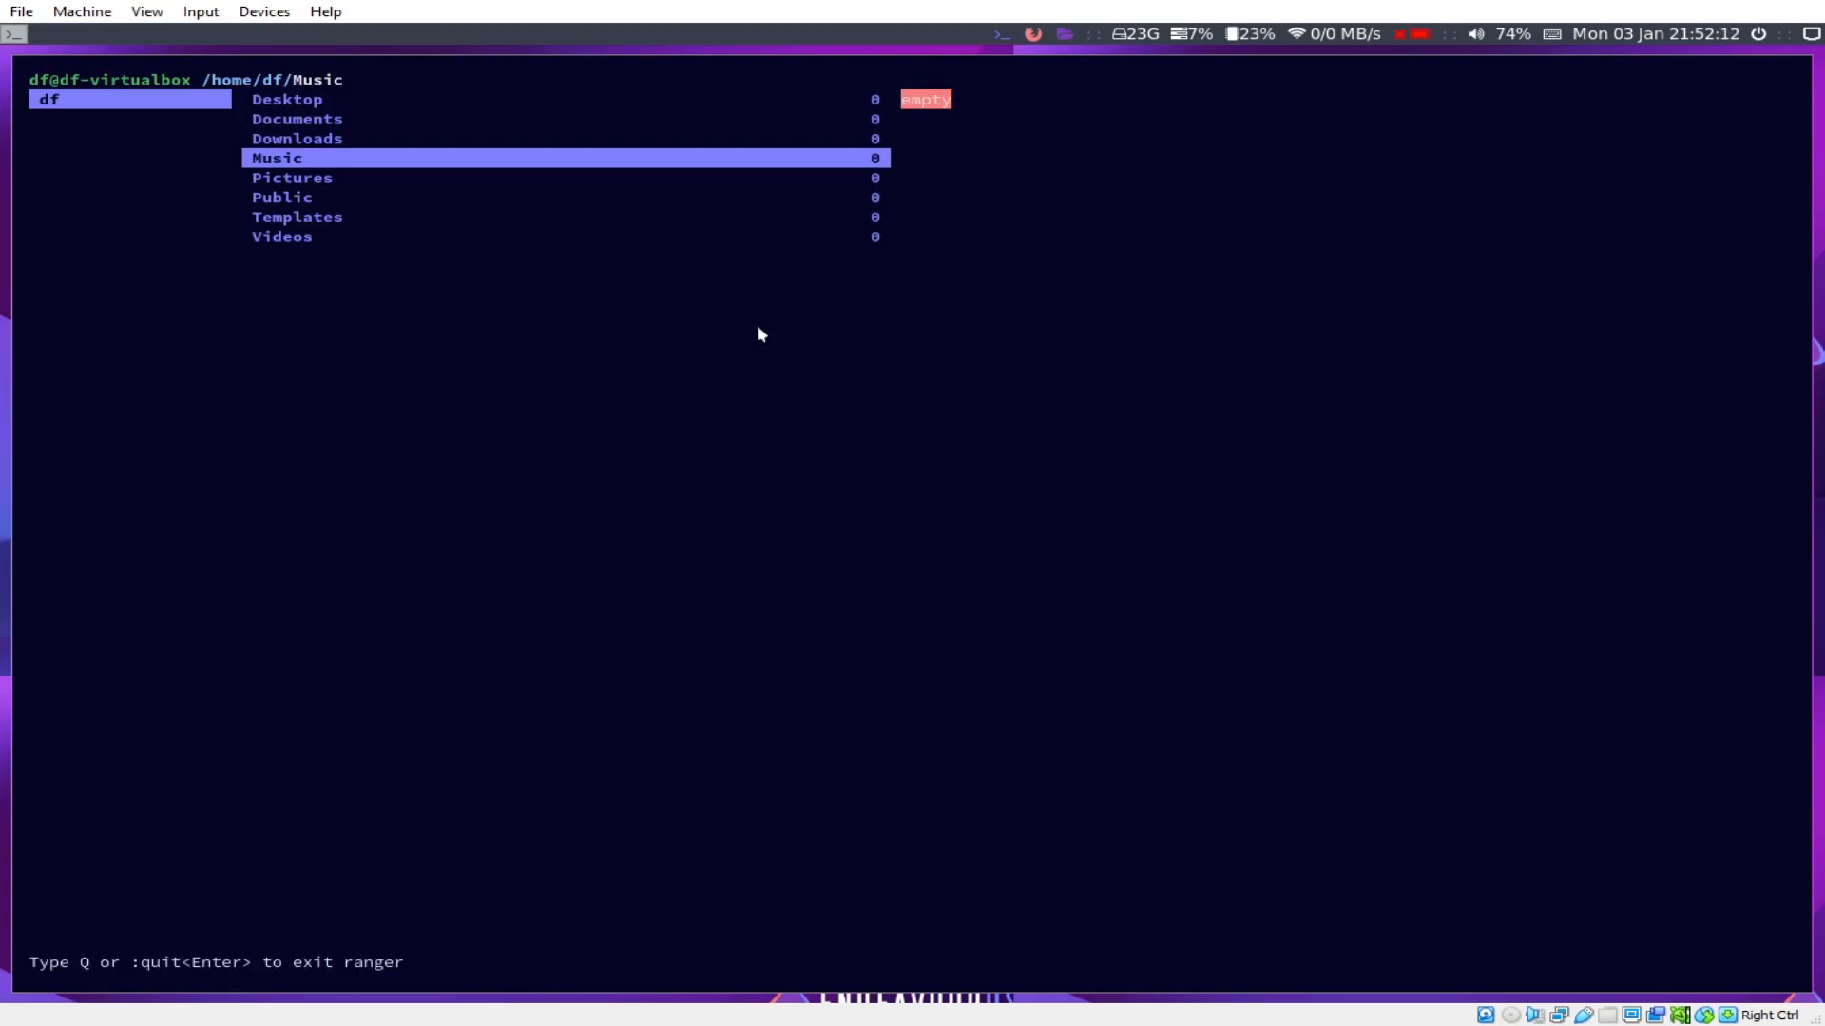
pyautogui.write('q')
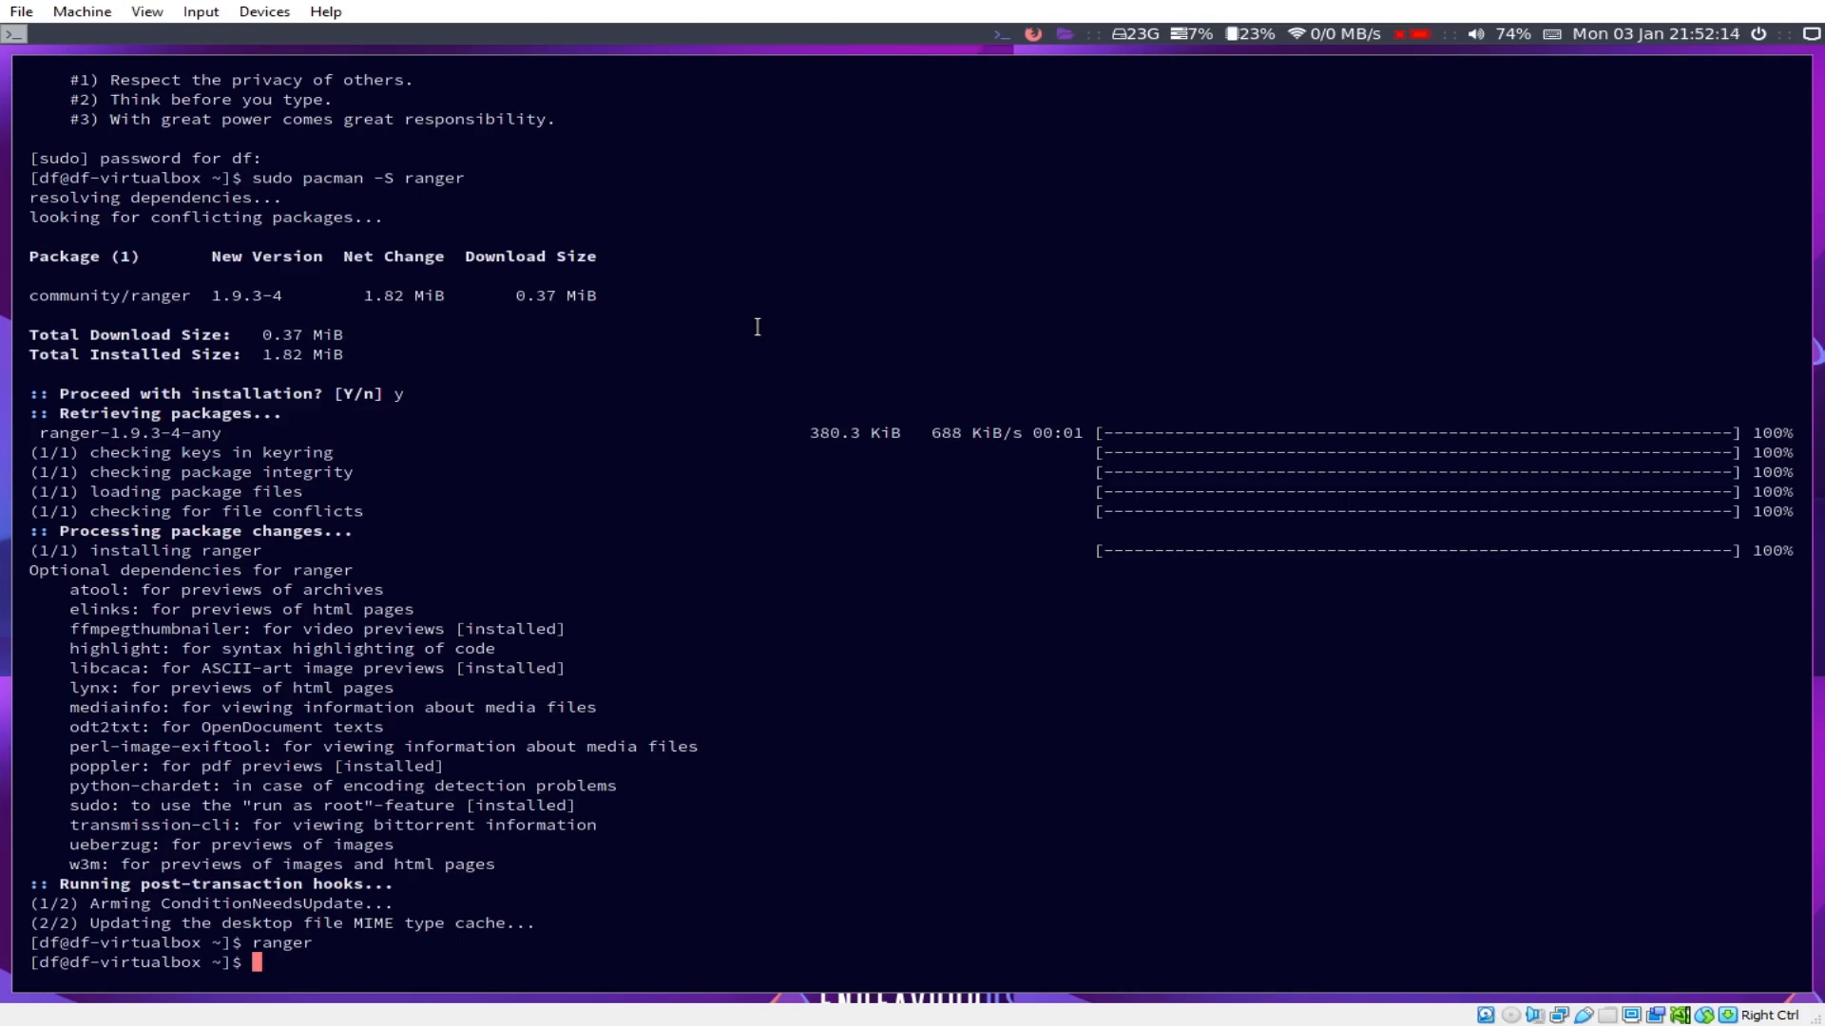
pyautogui.write('sudo pacman -R neovim')
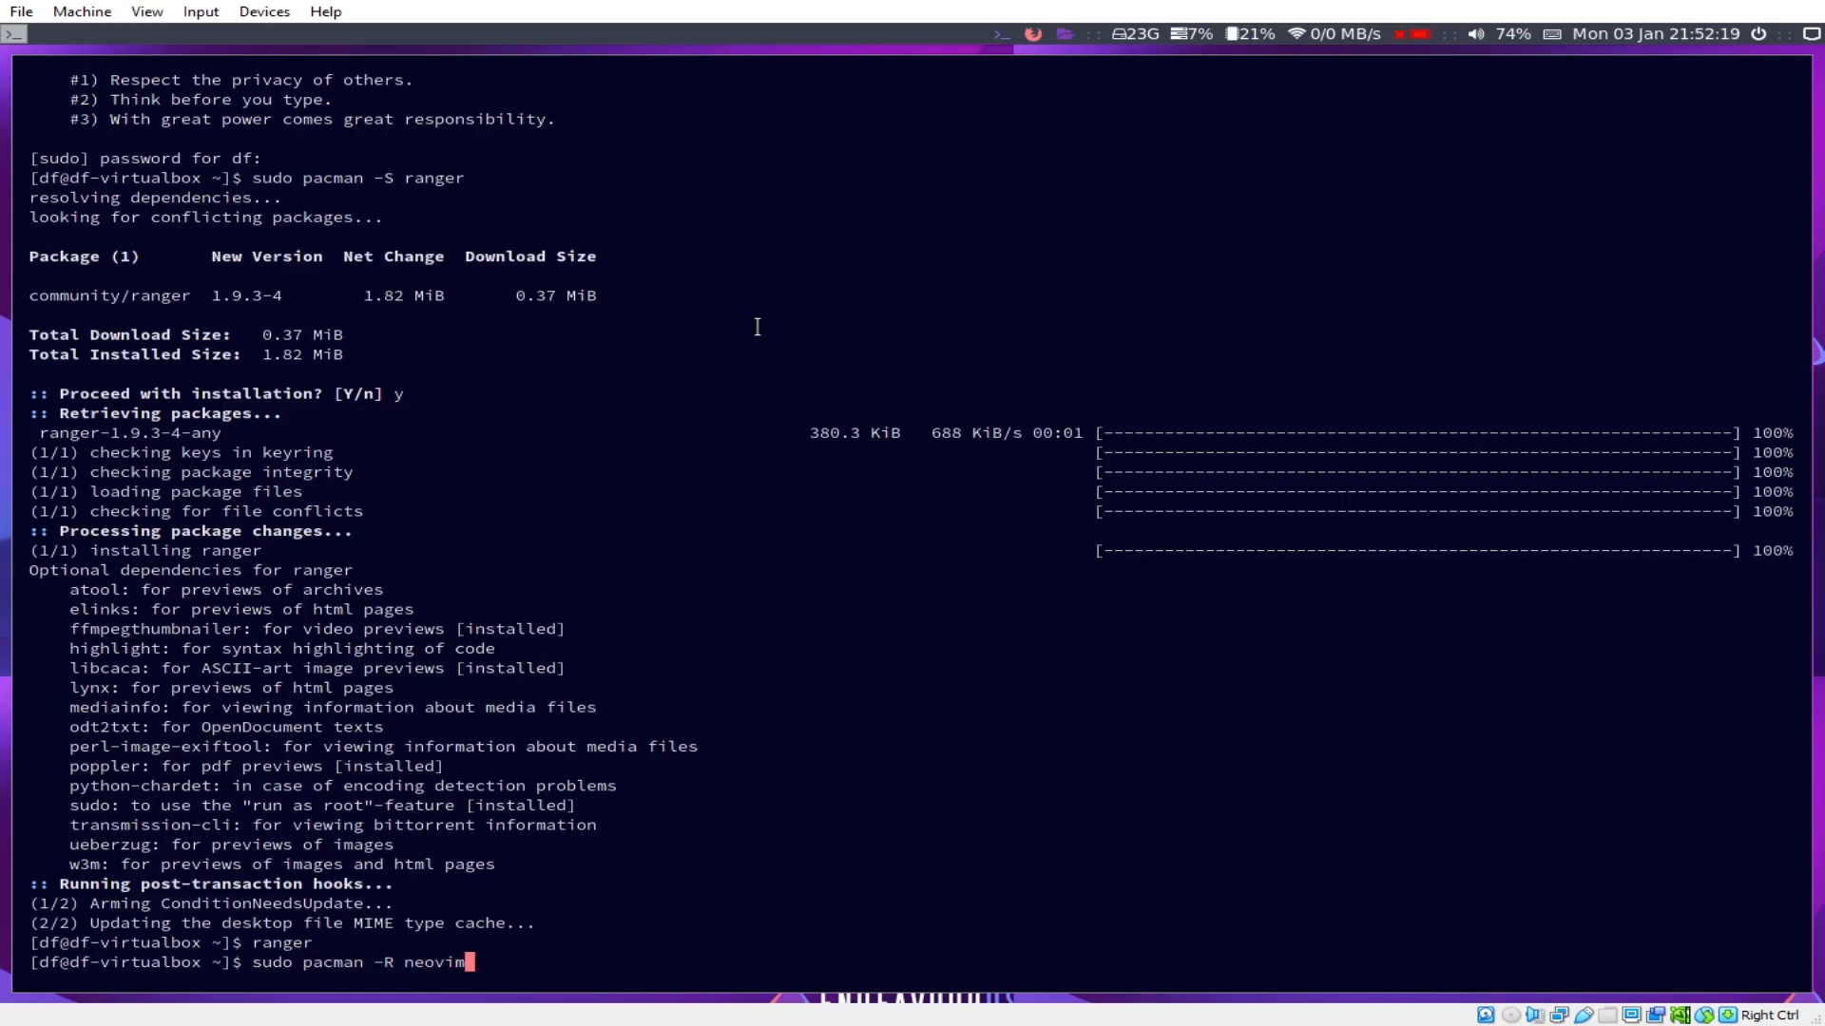
# Step: Try removing the neovim and nvim packages with 'sudo pacman -R'
pyautogui.press('Return')
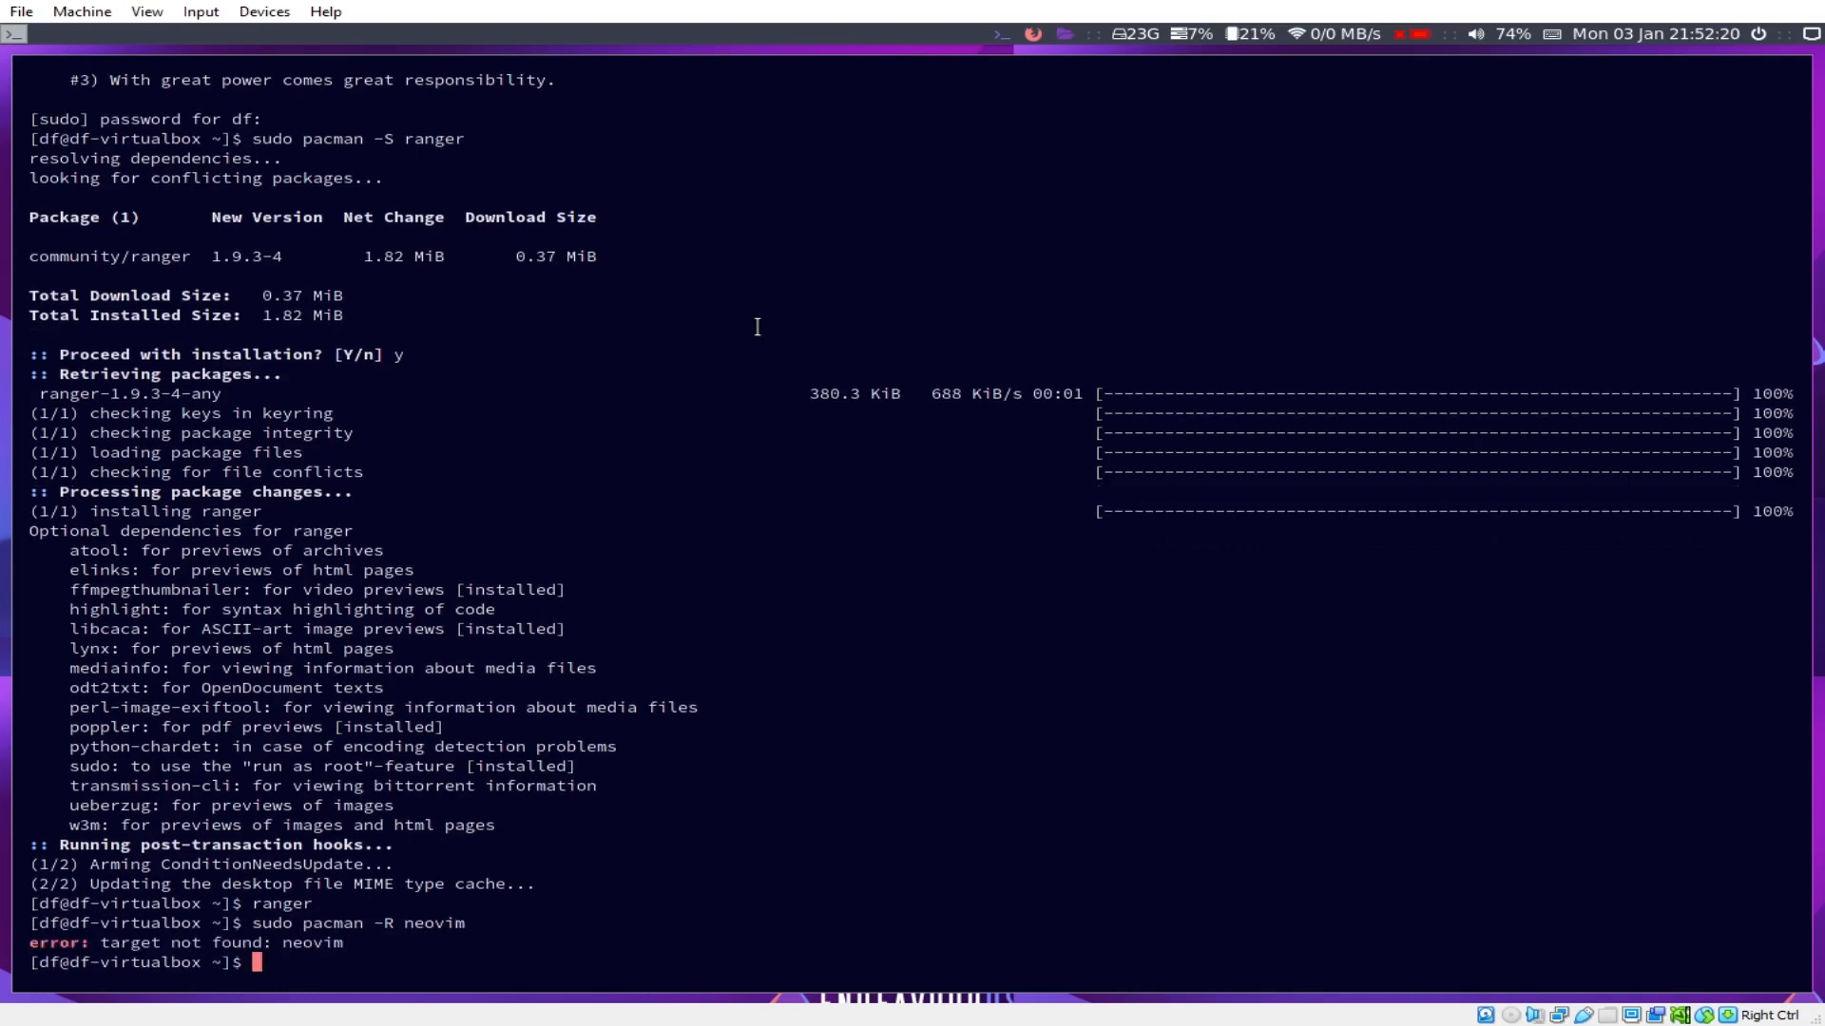
pyautogui.press('Up')
pyautogui.press('Left')
pyautogui.press('Left')
pyautogui.press('Left')
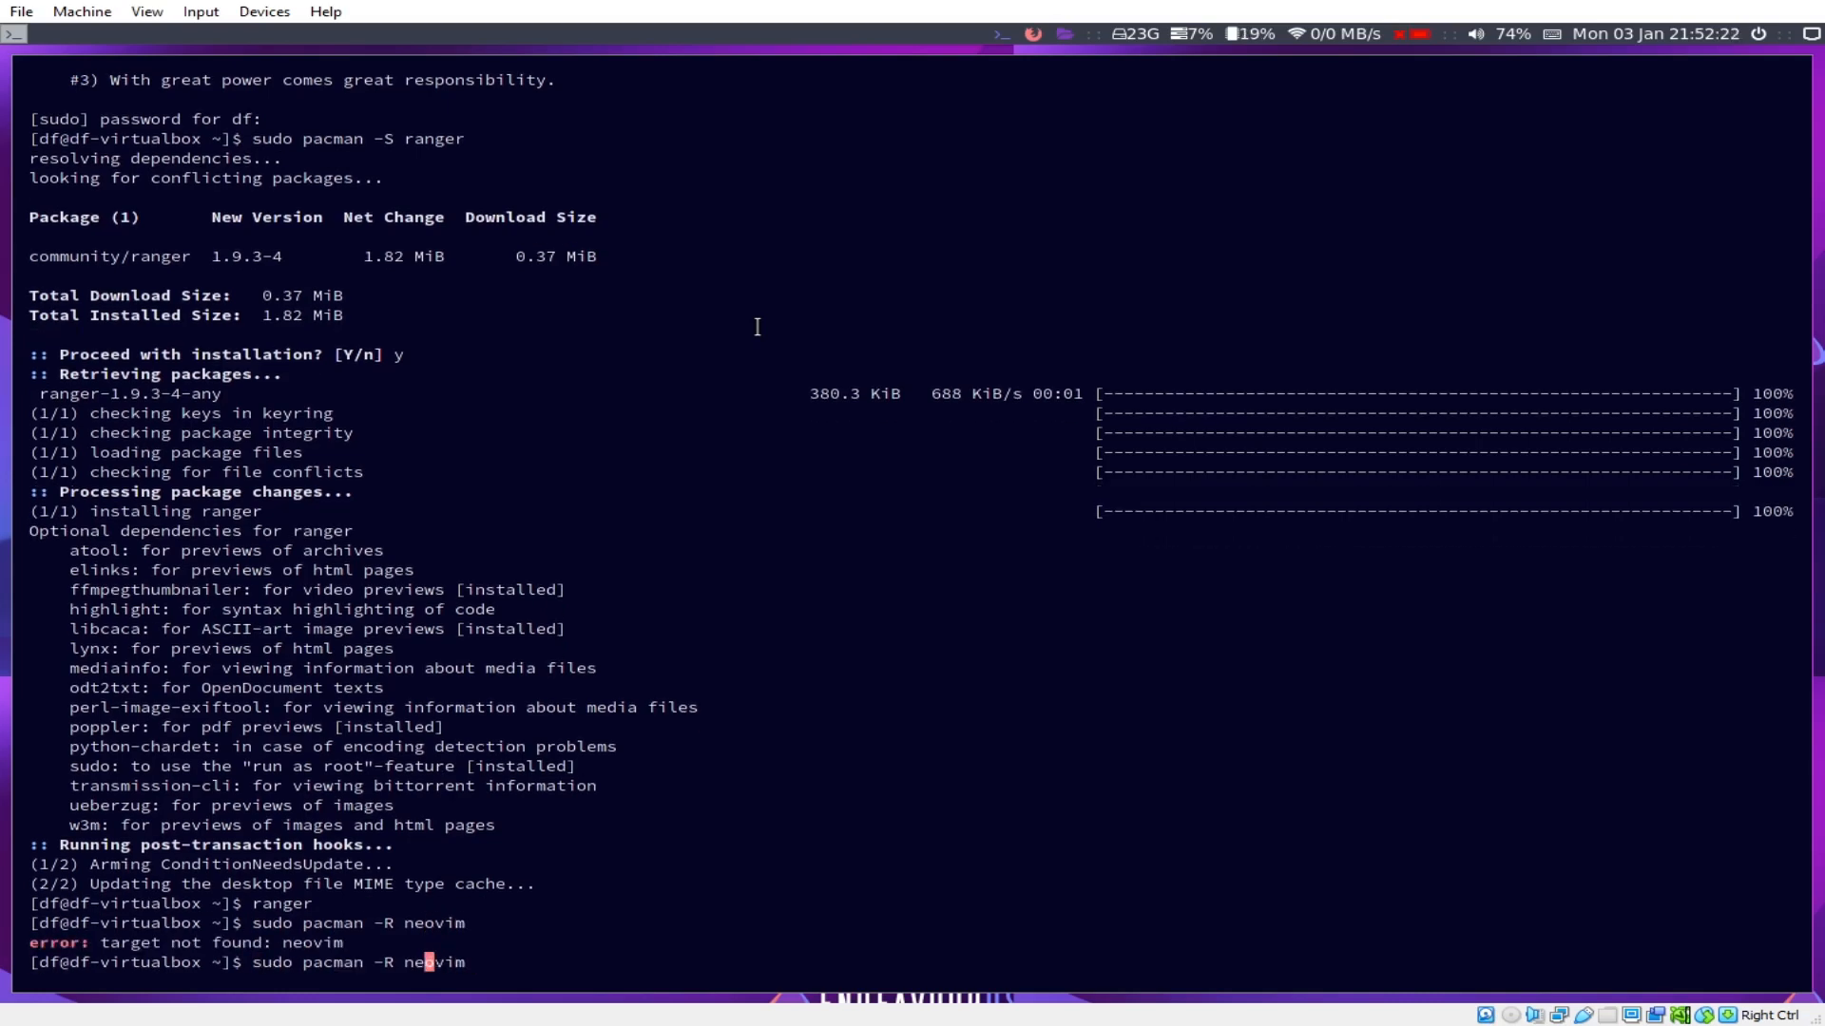
pyautogui.press('BackSpace')
pyautogui.press('BackSpace')
pyautogui.press('Return')
# Step: Install neovim and its dependencies with 'sudo pacman -S neovim', confirming with y
pyautogui.press('Up')
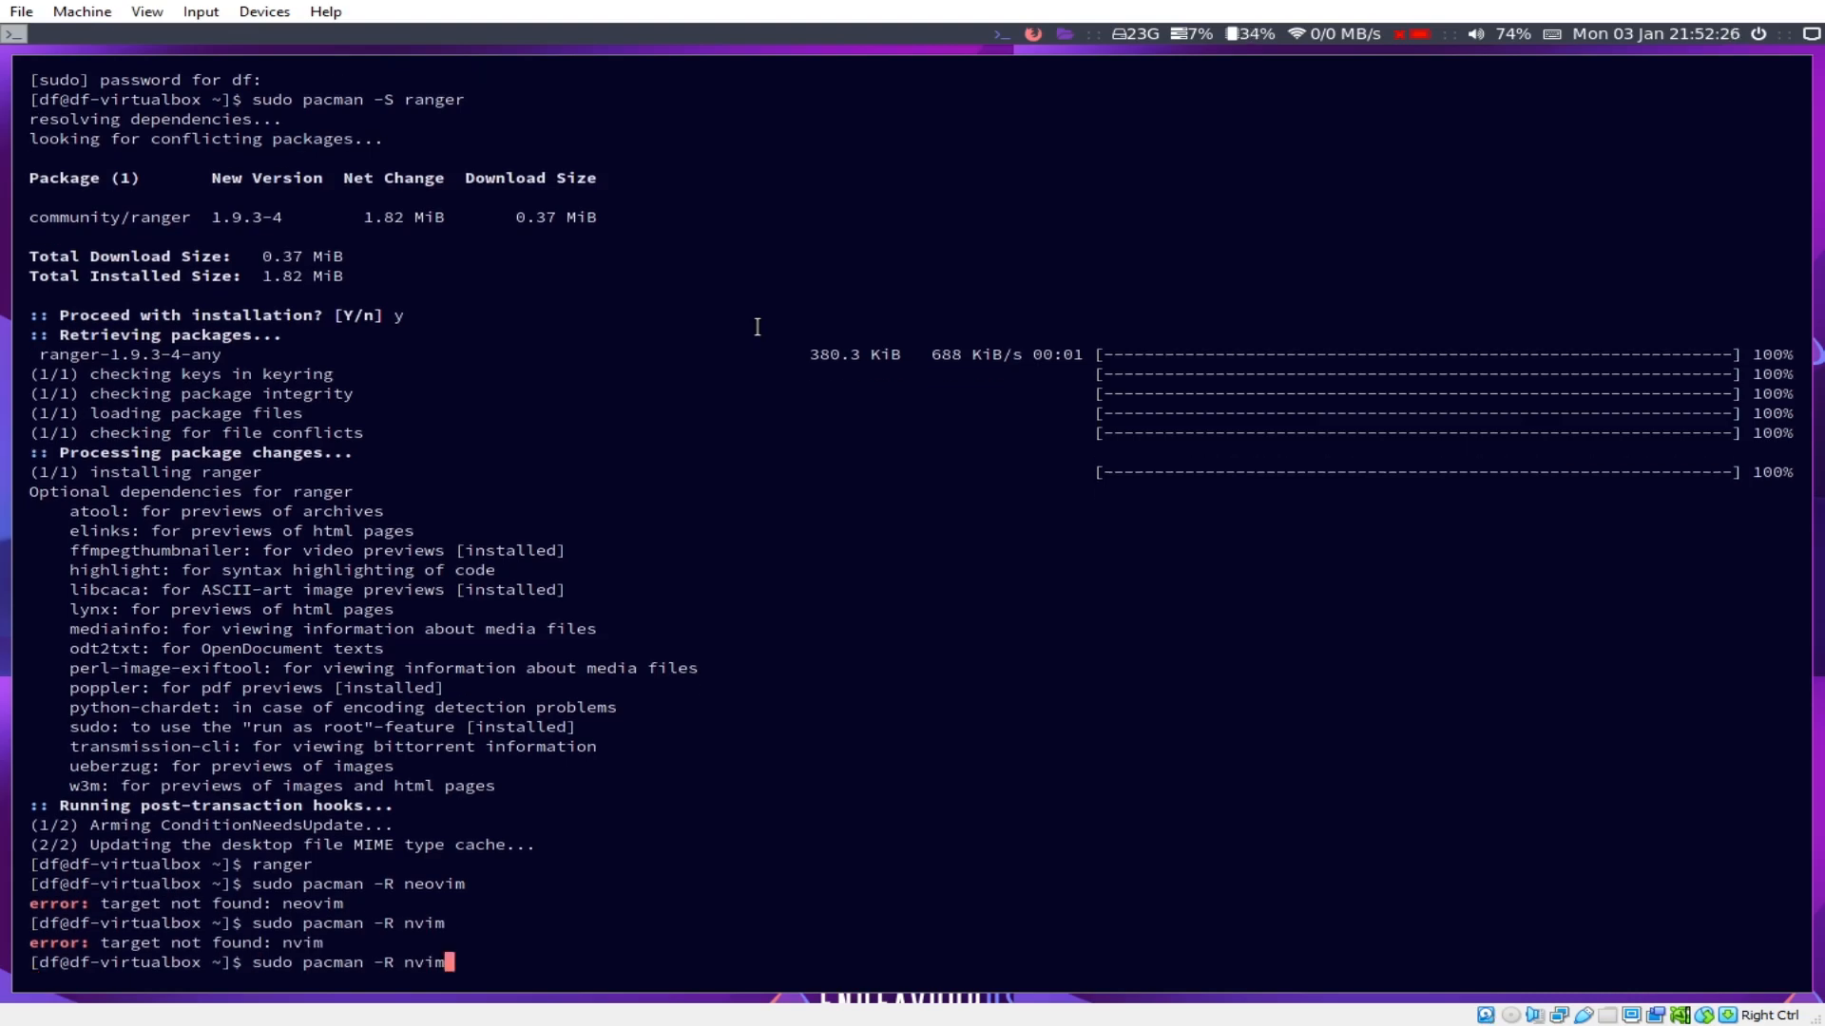
pyautogui.press('Left')
pyautogui.press('Left')
pyautogui.press('Left')
pyautogui.press('Left')
pyautogui.press('Right')
pyautogui.write('eo')
pyautogui.press('Left')
pyautogui.press('Left')
pyautogui.press('Left')
pyautogui.press('Left')
pyautogui.press('BackSpace')
pyautogui.write('S')
pyautogui.press('End')
pyautogui.press('Return')
pyautogui.write('y')
pyautogui.press('Return')
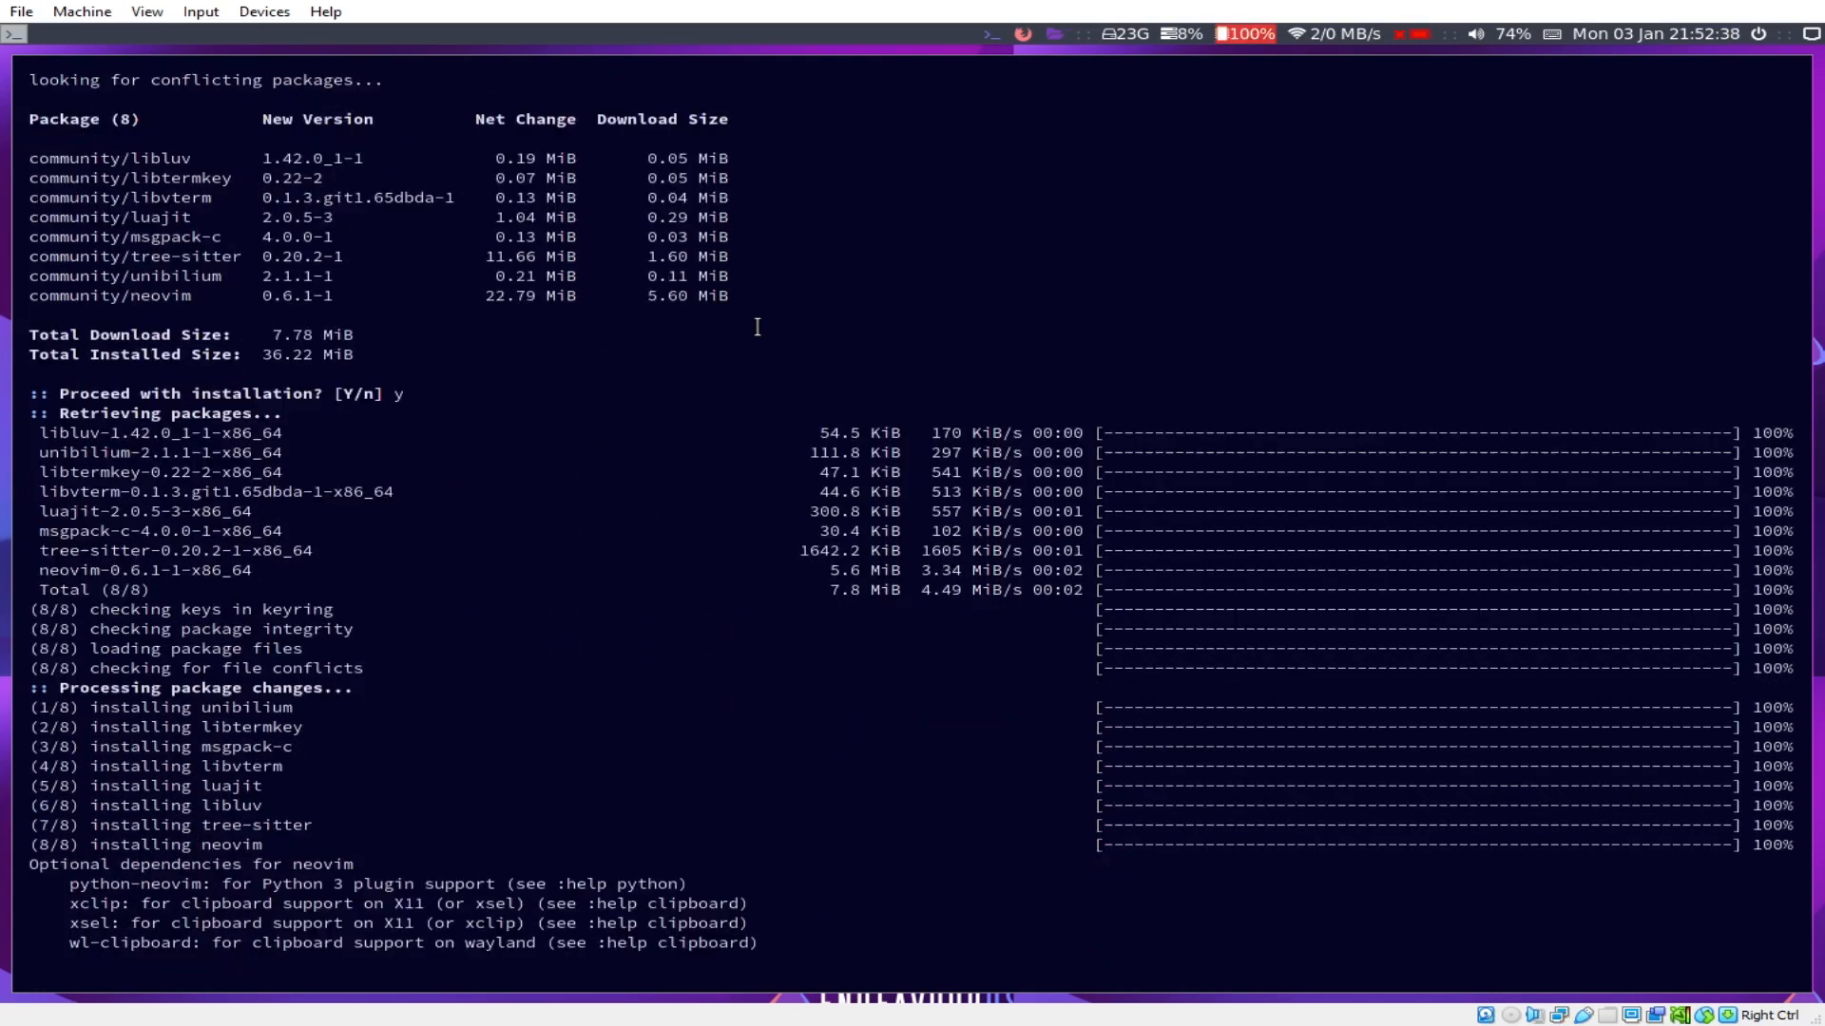
# Step: Launch Neovim, quit it with :q, and list the home directory with ls
pyautogui.write('neofv')
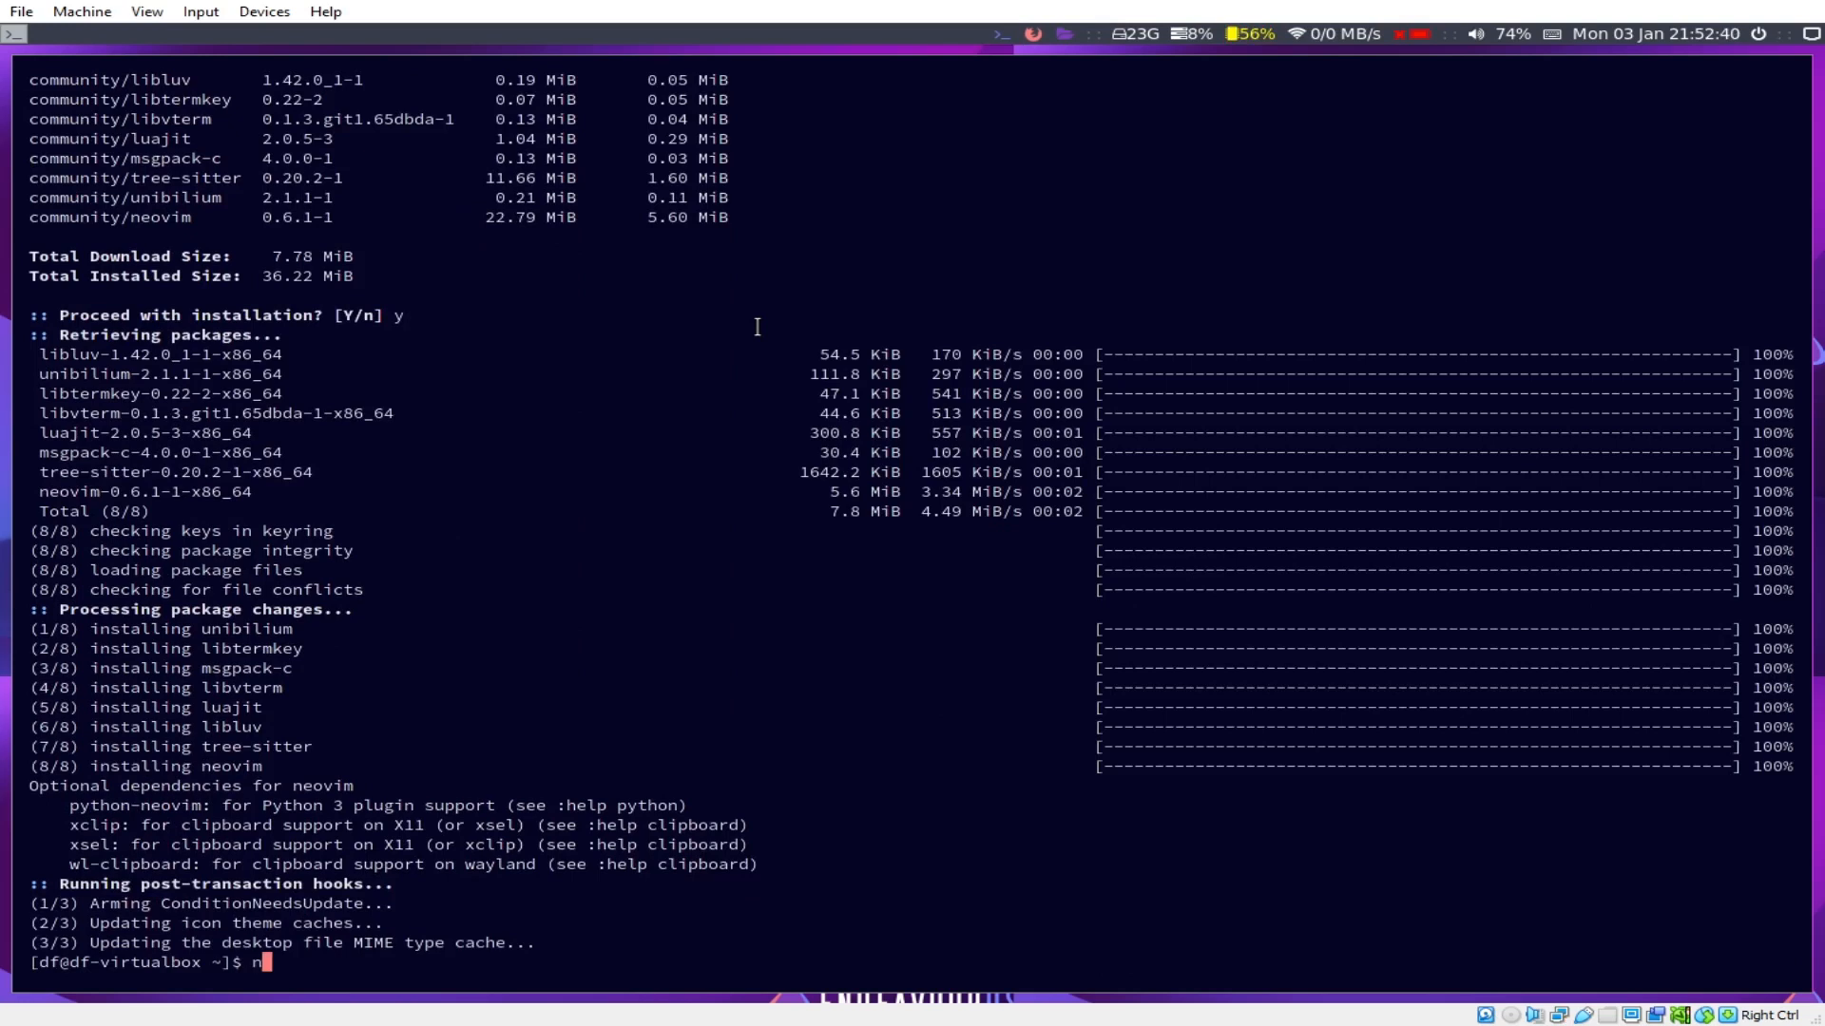
pyautogui.press('BackSpace')
pyautogui.press('BackSpace')
pyautogui.press('BackSpace')
pyautogui.press('BackSpace')
pyautogui.write('vim')
pyautogui.press('Return')
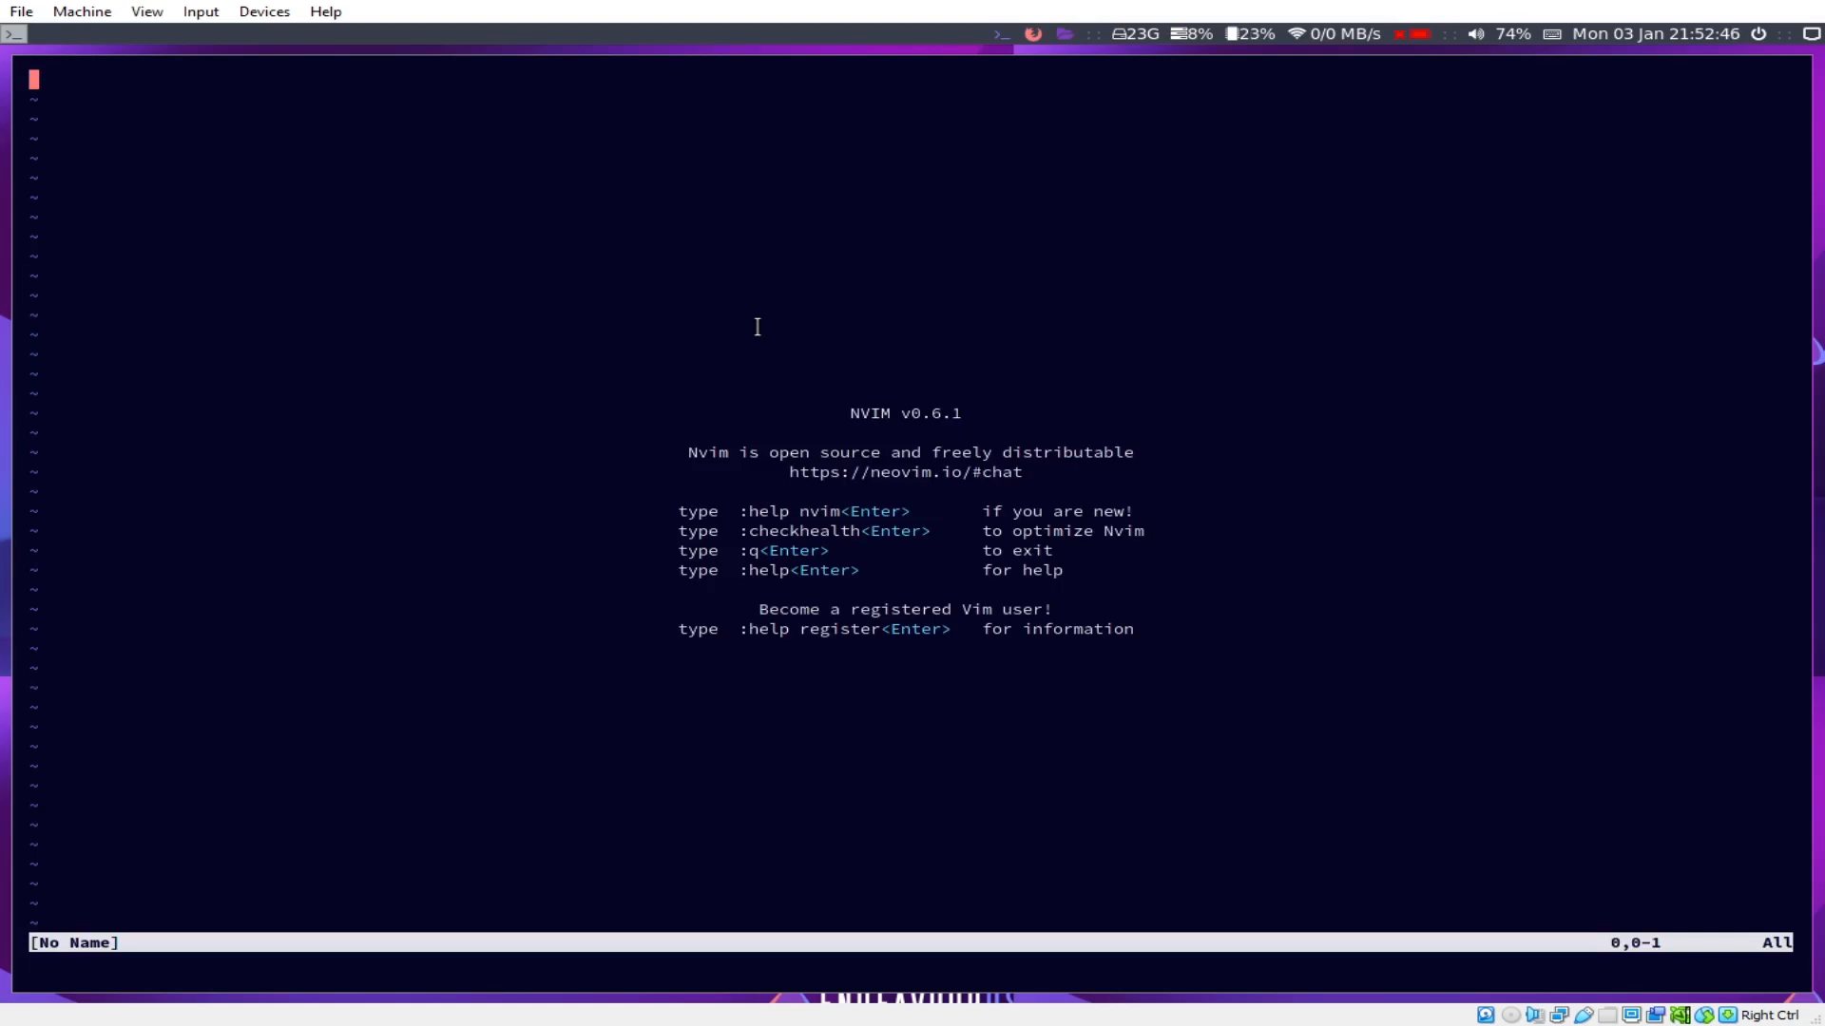
pyautogui.write(':q')
pyautogui.press('Return')
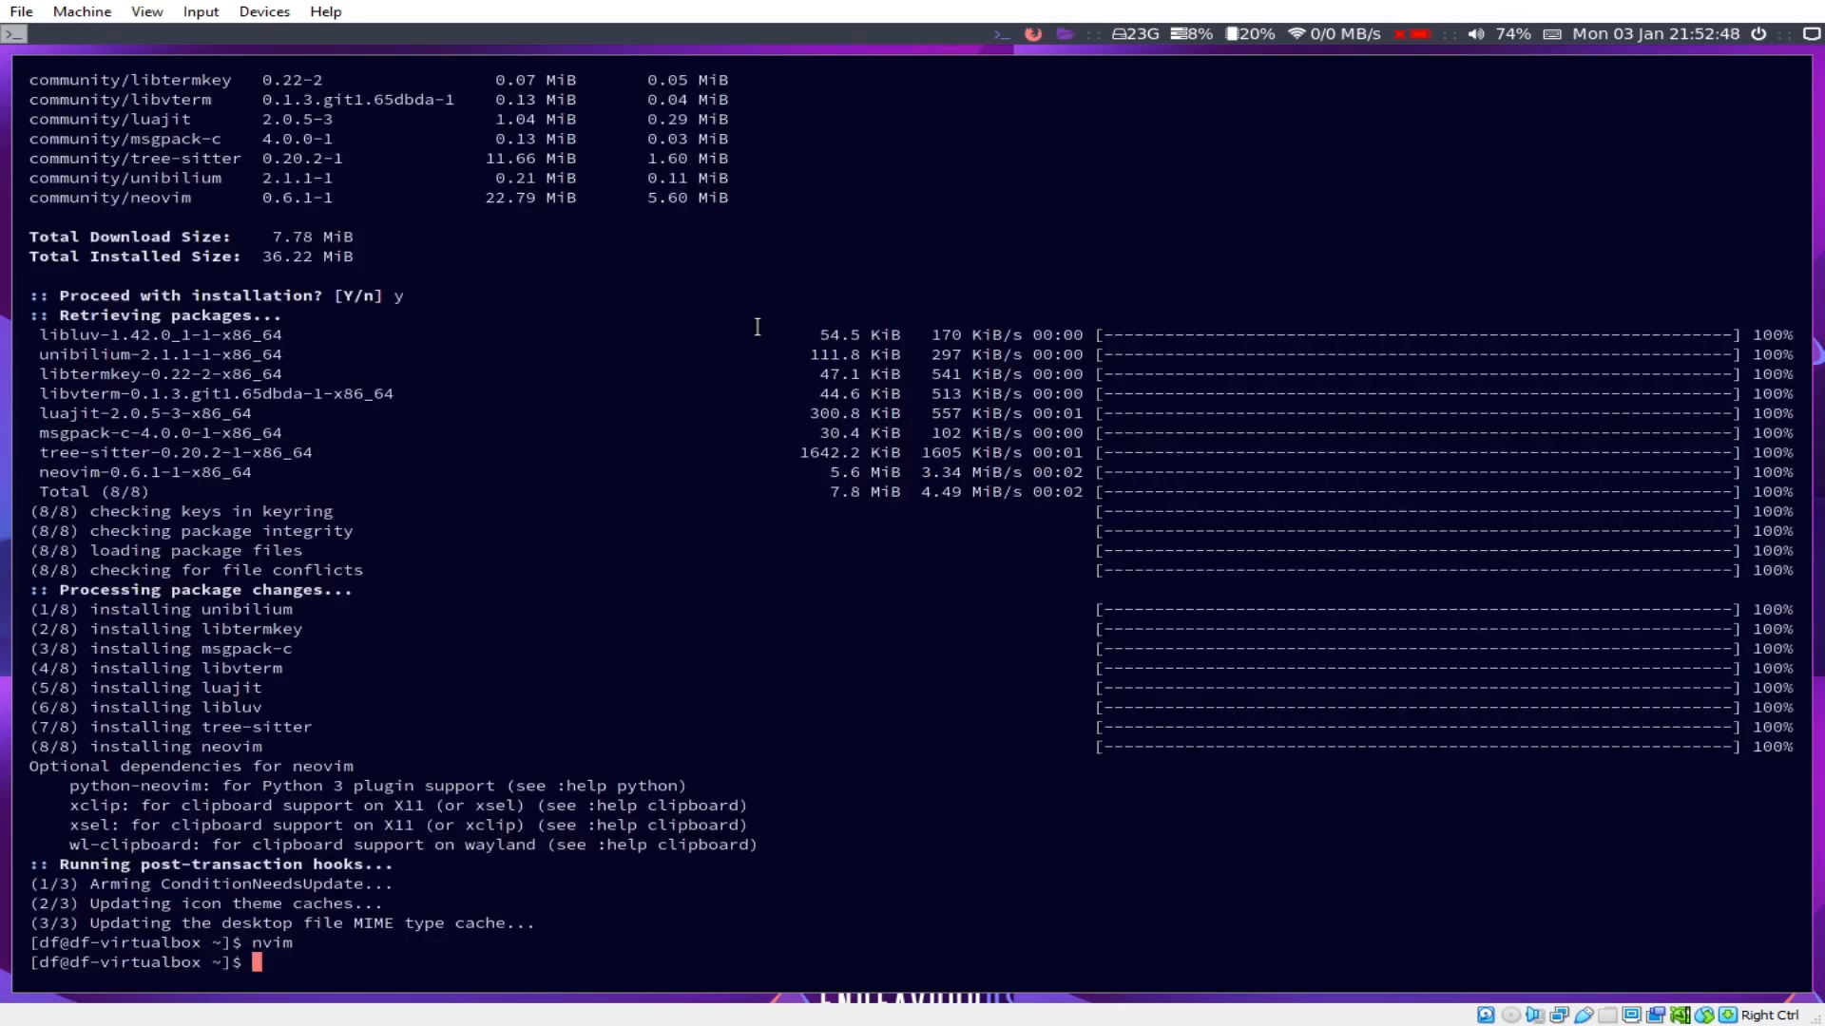
pyautogui.write('ls')
pyautogui.press('Return')
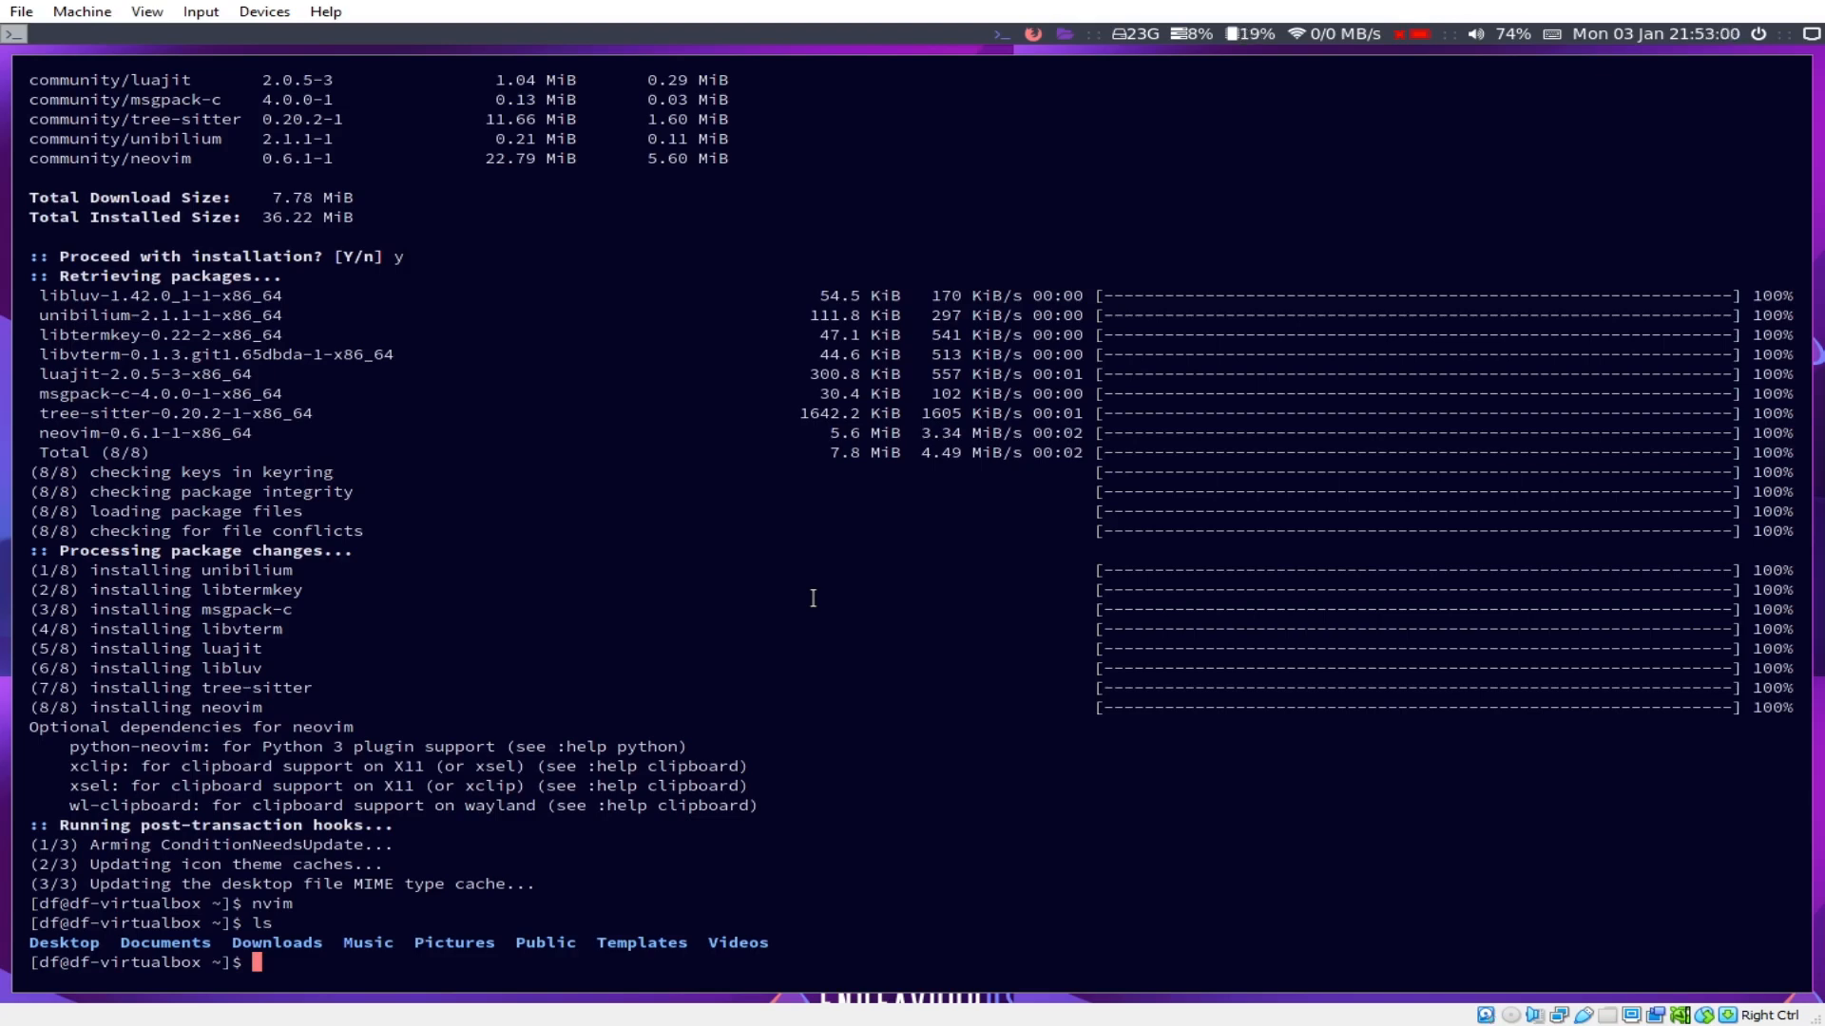
# Step: Run the picom compositor, then stop it with Ctrl+C
pyautogui.write('picom')
pyautogui.press('Return')
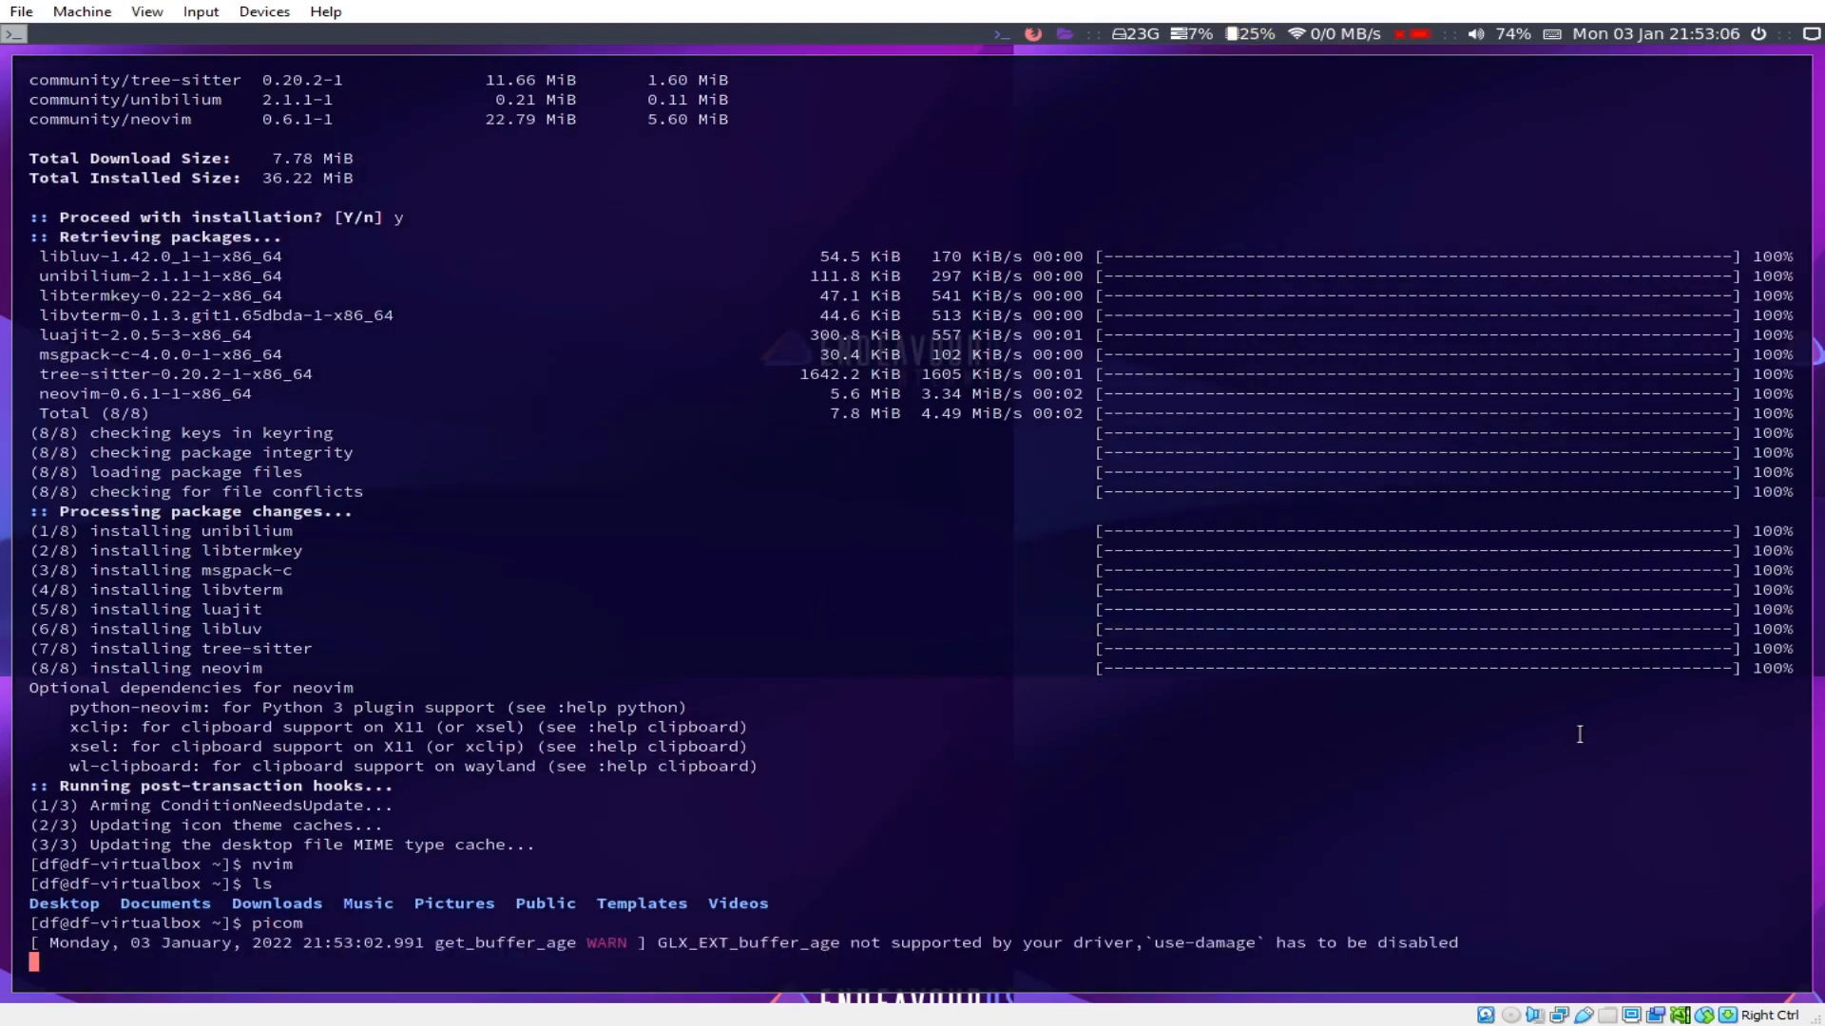
pyautogui.hotkey('ctrl', 'x')
pyautogui.hotkey('ctrl', 'c')
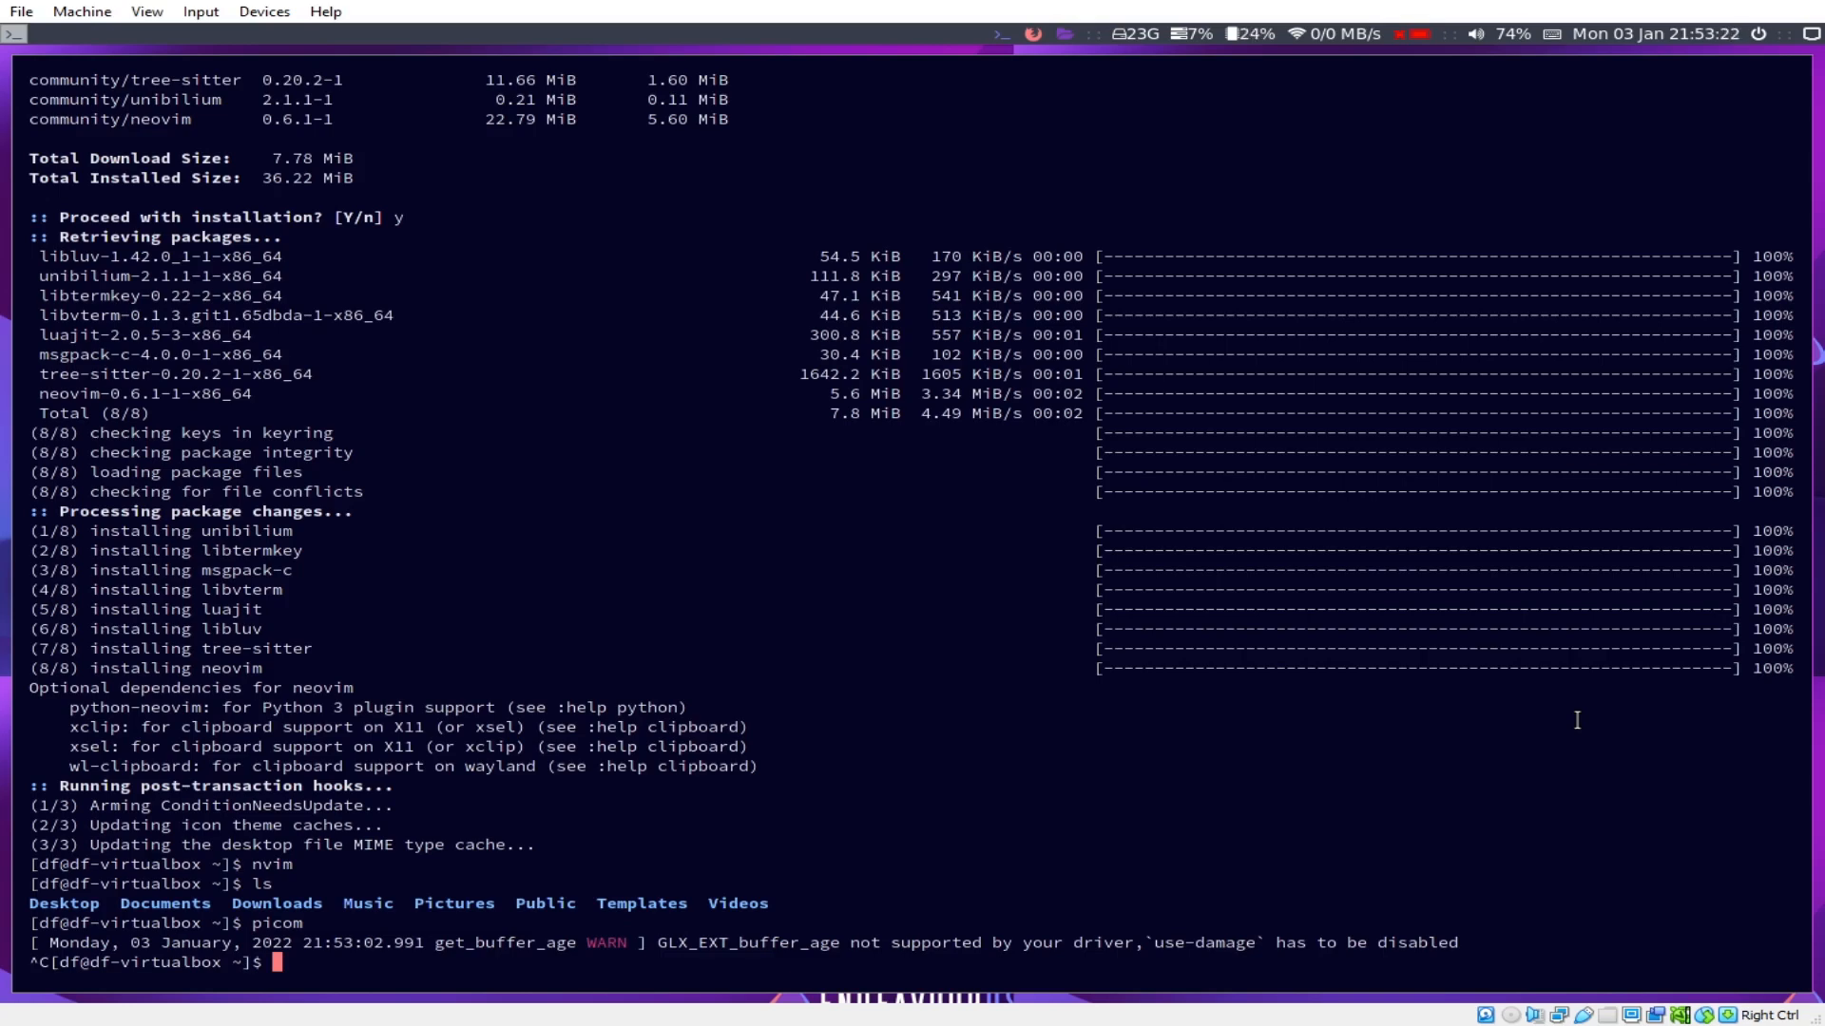
# Step: Type 'sudo nano ~/.config/i3/config' at the shell prompt
pyautogui.write('sudo nano ~/.config/i')
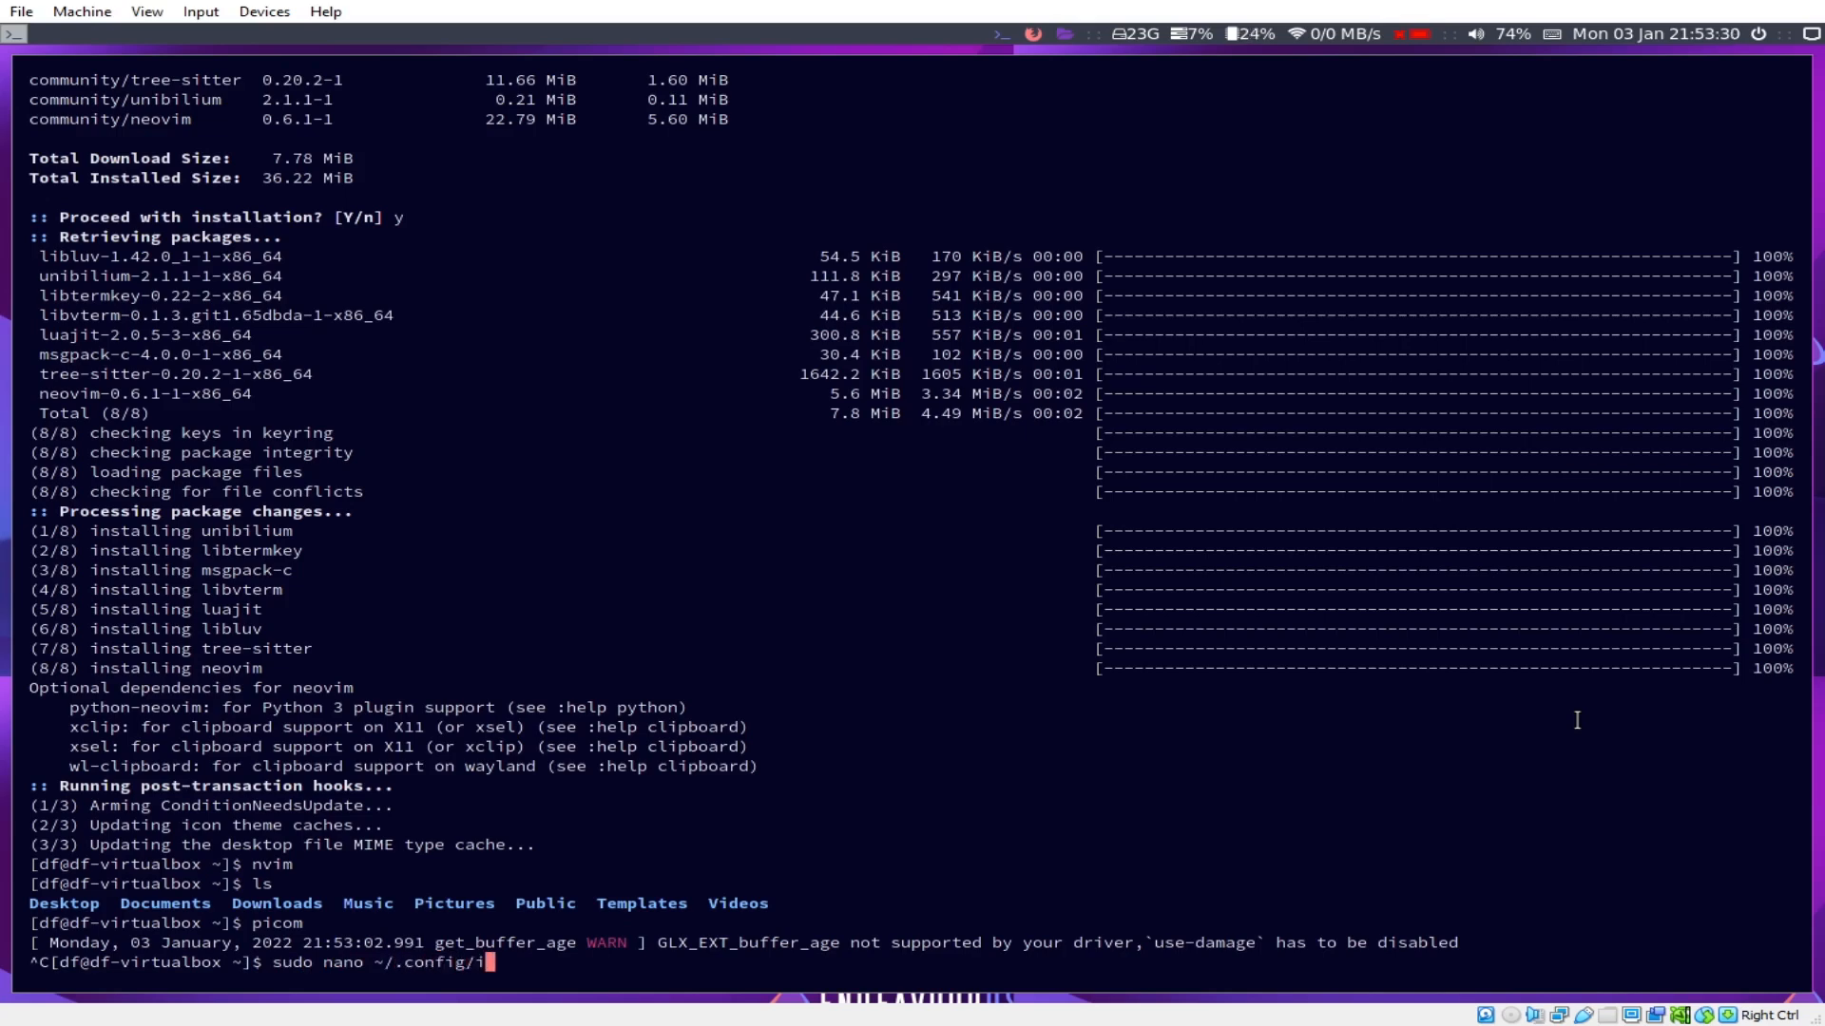
pyautogui.write('3/config')
# Step: Open the i3 config in nano and add blank lines at the end of the file
pyautogui.press('Return')
pyautogui.press('pagedown')
pyautogui.press('pagedown')
pyautogui.press('pagedown')
pyautogui.press('pagedown')
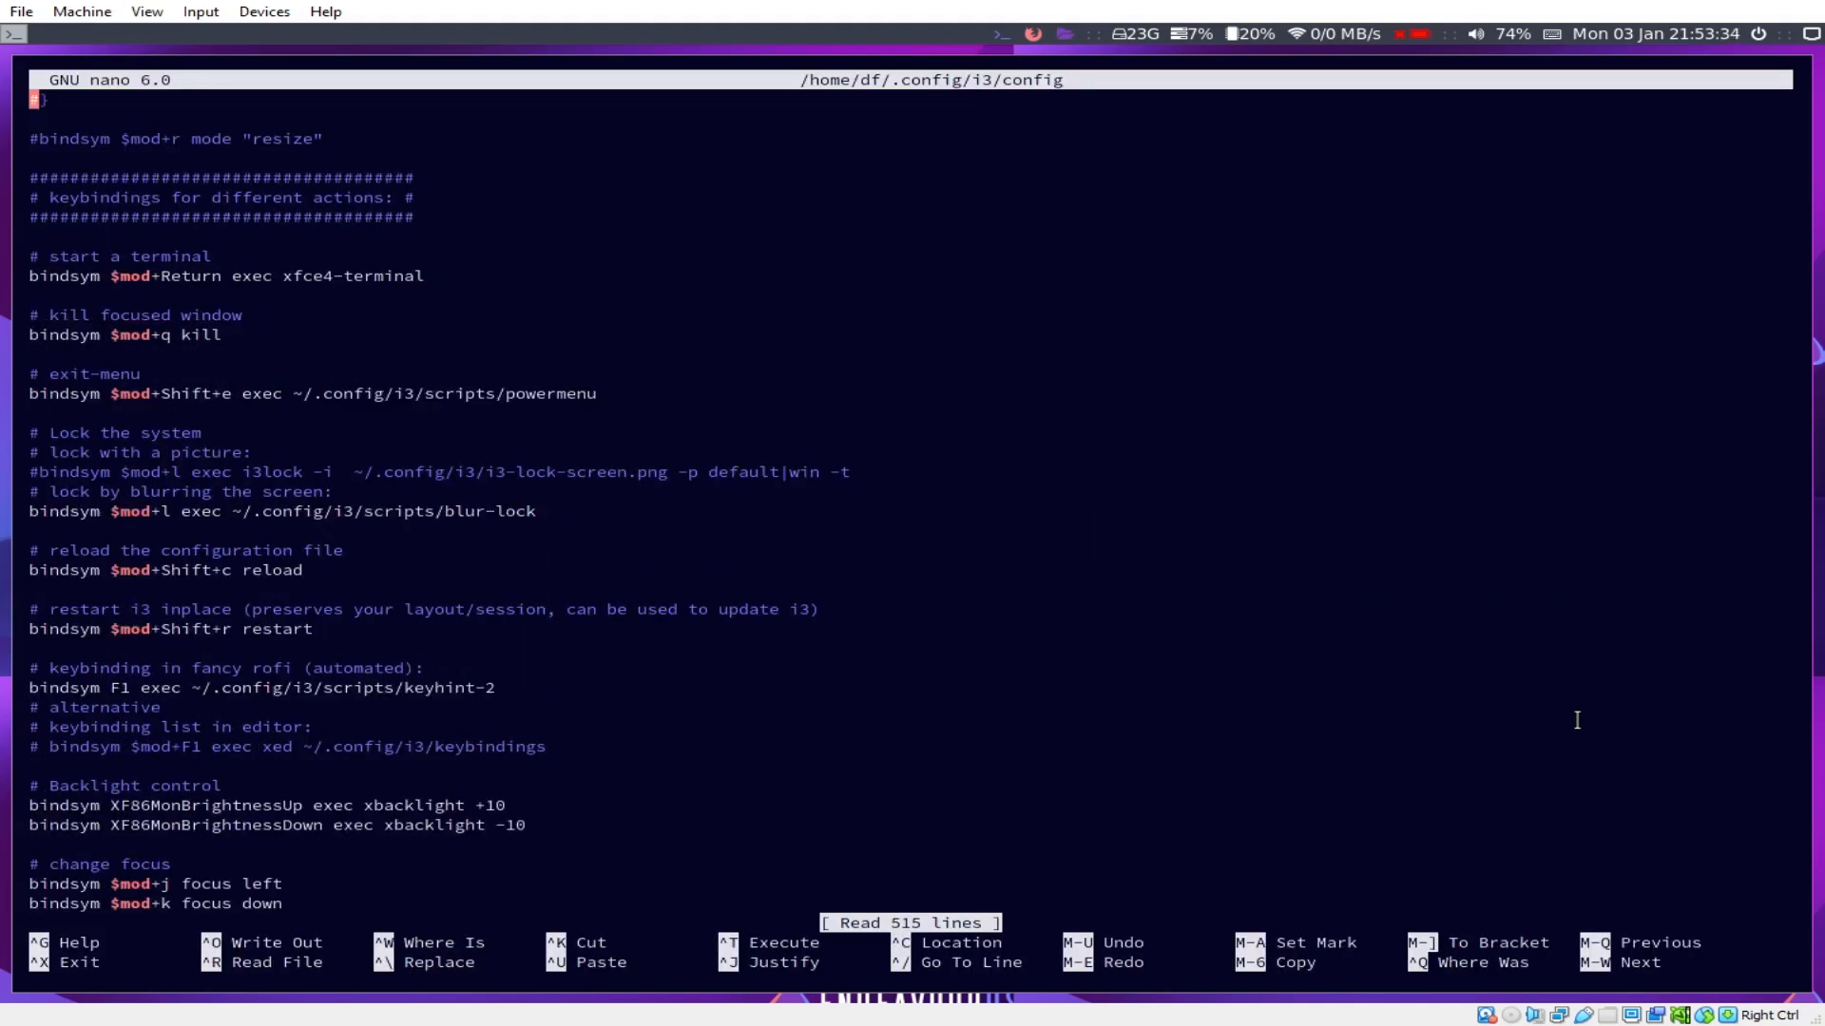
pyautogui.press('pagedown')
pyautogui.press('pagedown')
pyautogui.press('pagedown')
pyautogui.press('pagedown')
pyautogui.press('pagedown')
pyautogui.press('pagedown')
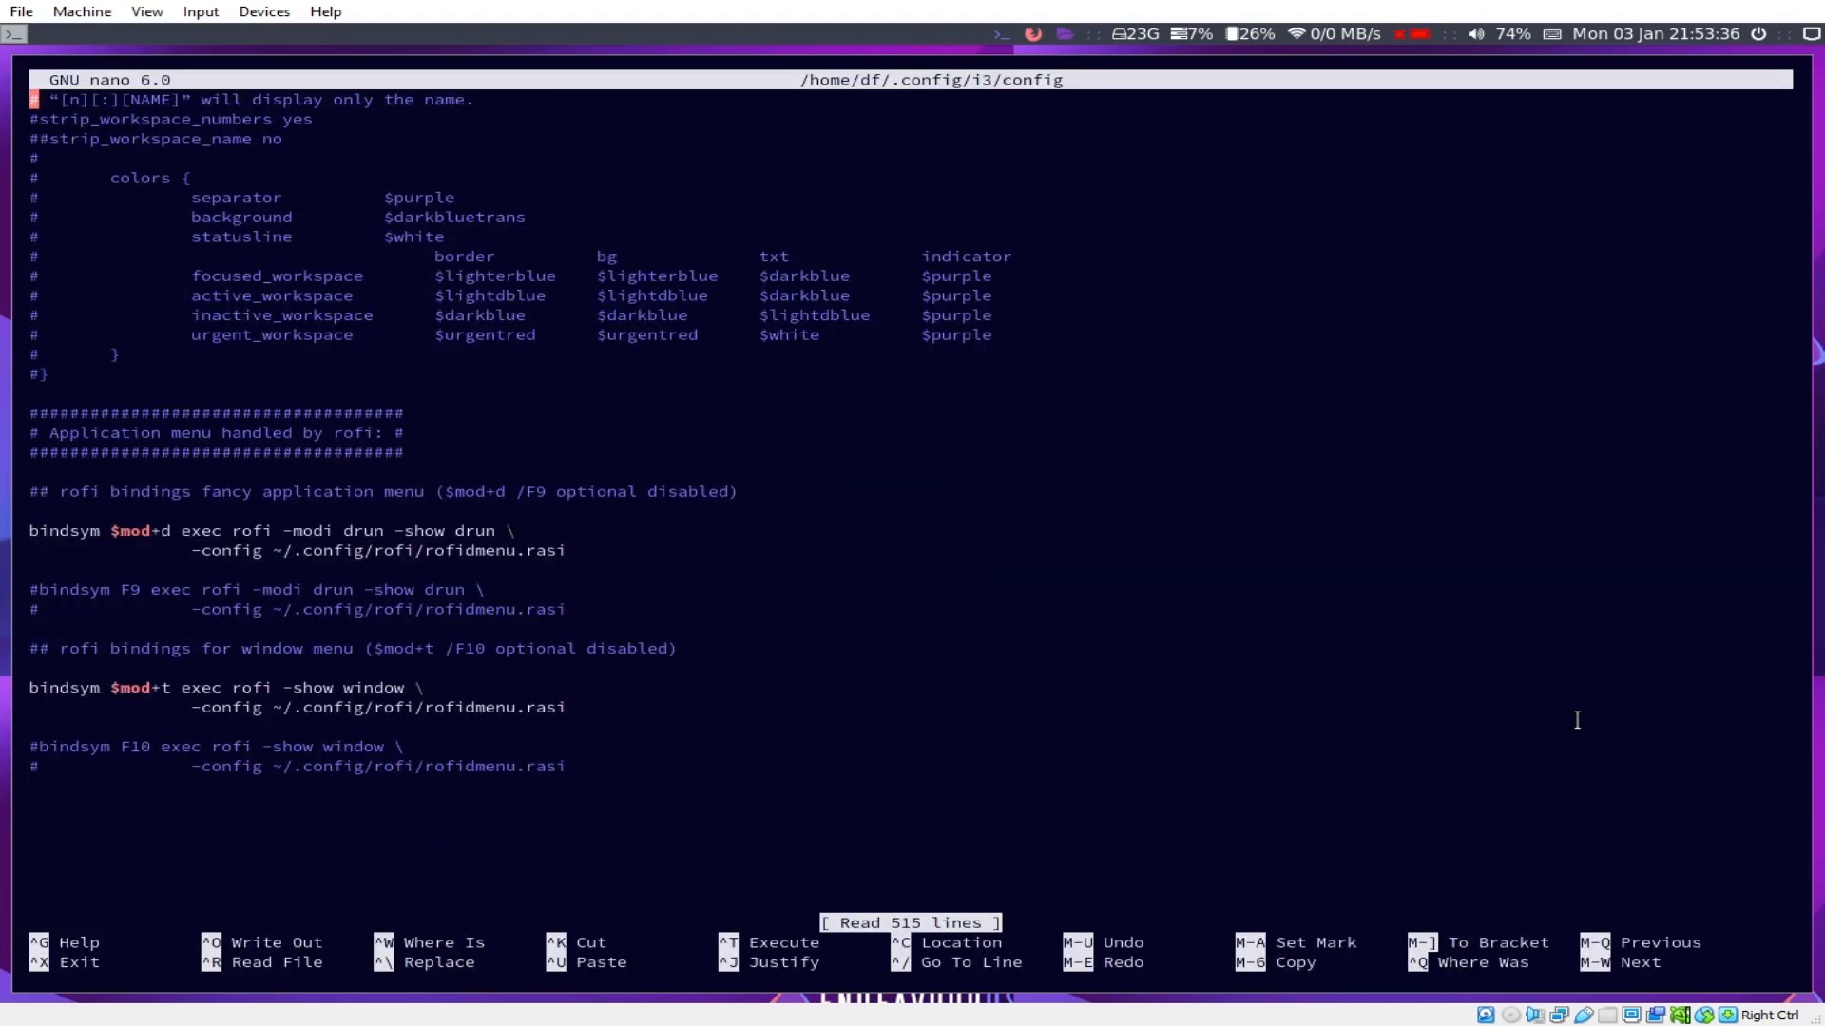
pyautogui.press('Down')
pyautogui.press('Down')
pyautogui.press('Down')
pyautogui.press('Down')
pyautogui.press('Down')
pyautogui.press('Down')
pyautogui.press('Down')
pyautogui.press('Down')
pyautogui.press('Down')
pyautogui.press('Down')
pyautogui.press('Down')
pyautogui.press('Down')
pyautogui.press('Down')
pyautogui.press('Down')
pyautogui.press('Down')
pyautogui.press('Down')
pyautogui.press('Down')
pyautogui.press('Down')
pyautogui.press('Down')
pyautogui.press('Down')
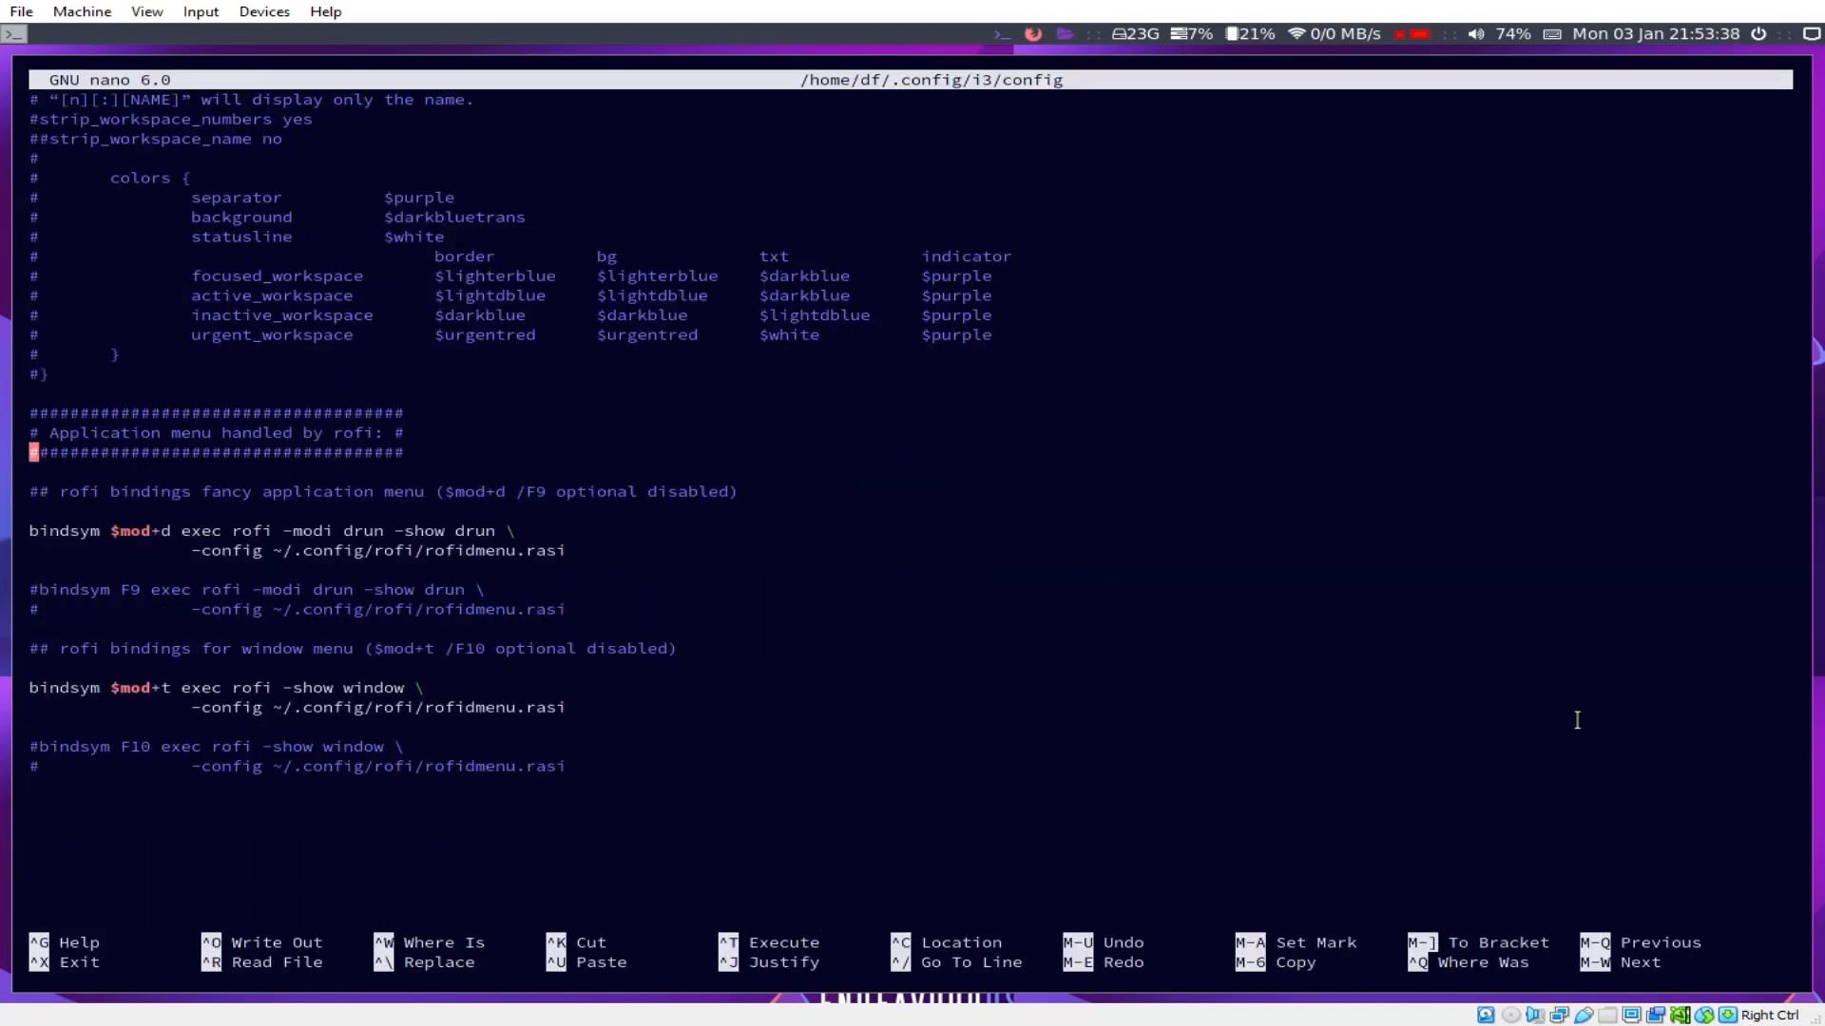
pyautogui.press('Down')
pyautogui.press('Down')
pyautogui.press('Down')
pyautogui.press('Down')
pyautogui.press('Down')
pyautogui.press('Return')
pyautogui.press('Return')
# Step: Append a '#load picom at startup' comment and an 'exec picom' line, then save
pyautogui.write('#load')
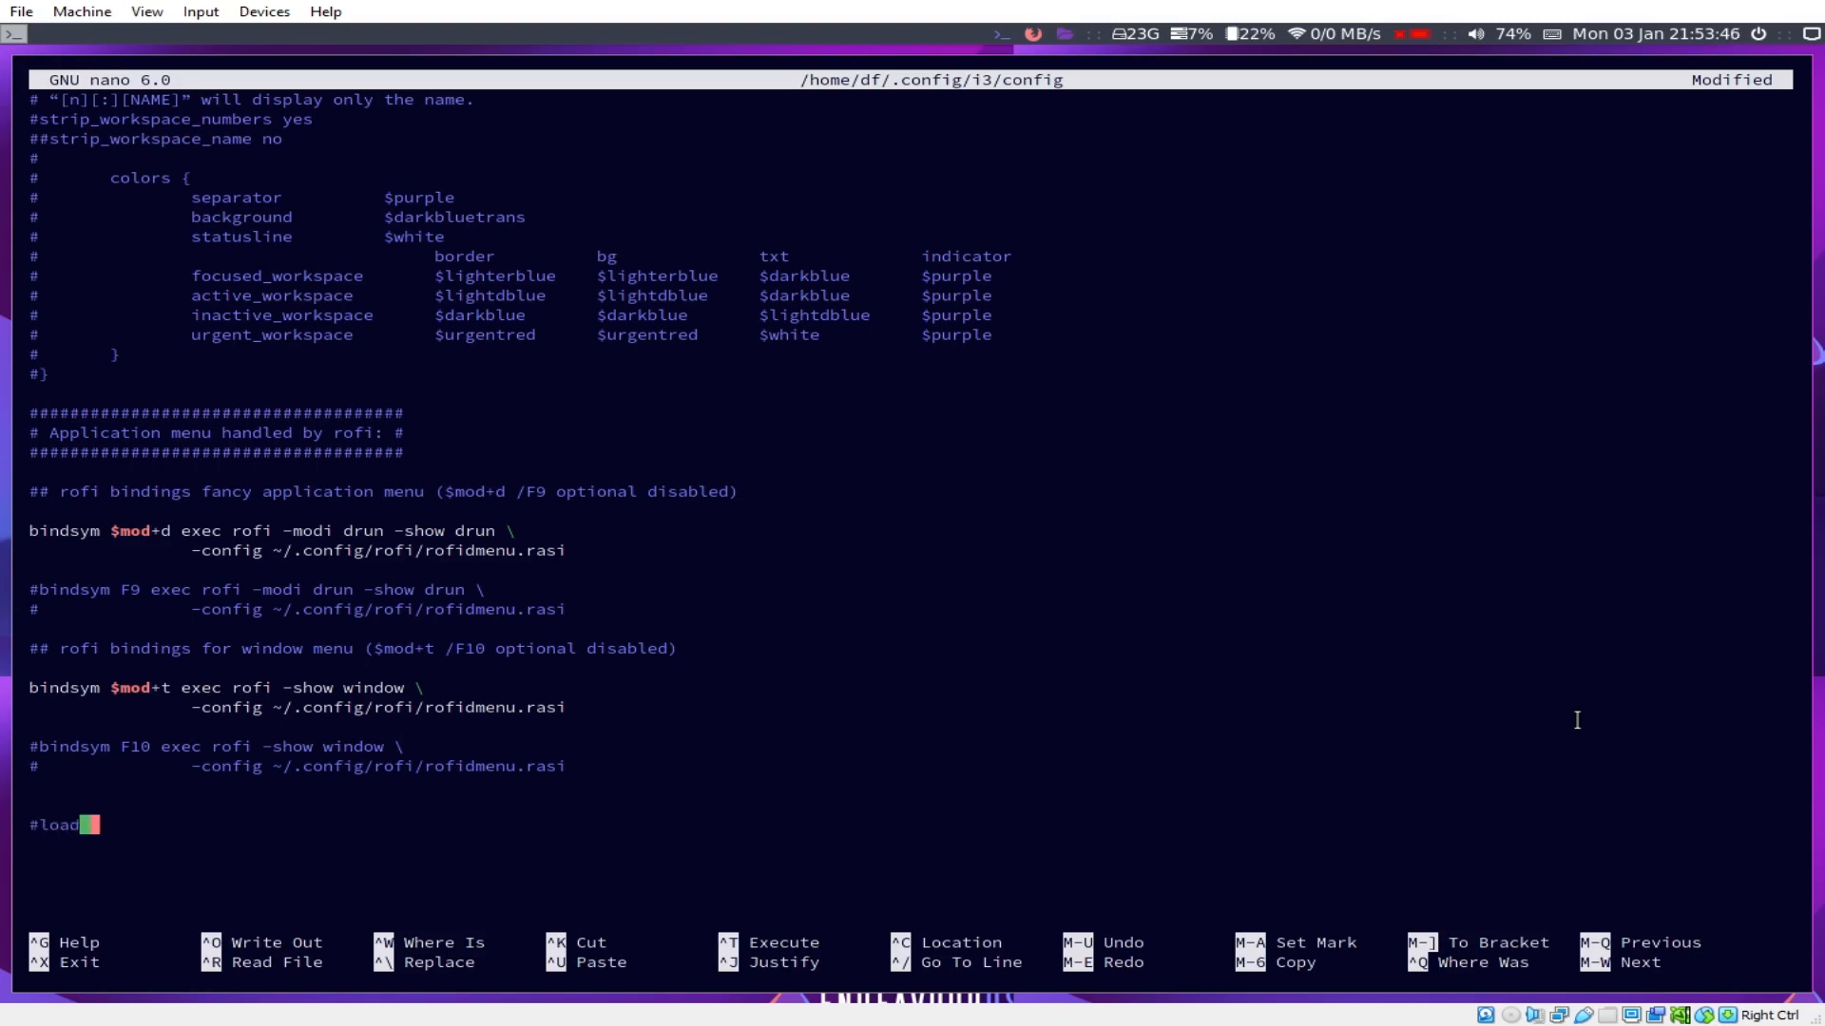
pyautogui.write(' picom at')
pyautogui.write(' a')
pyautogui.write('tartup')
pyautogui.press('Return')
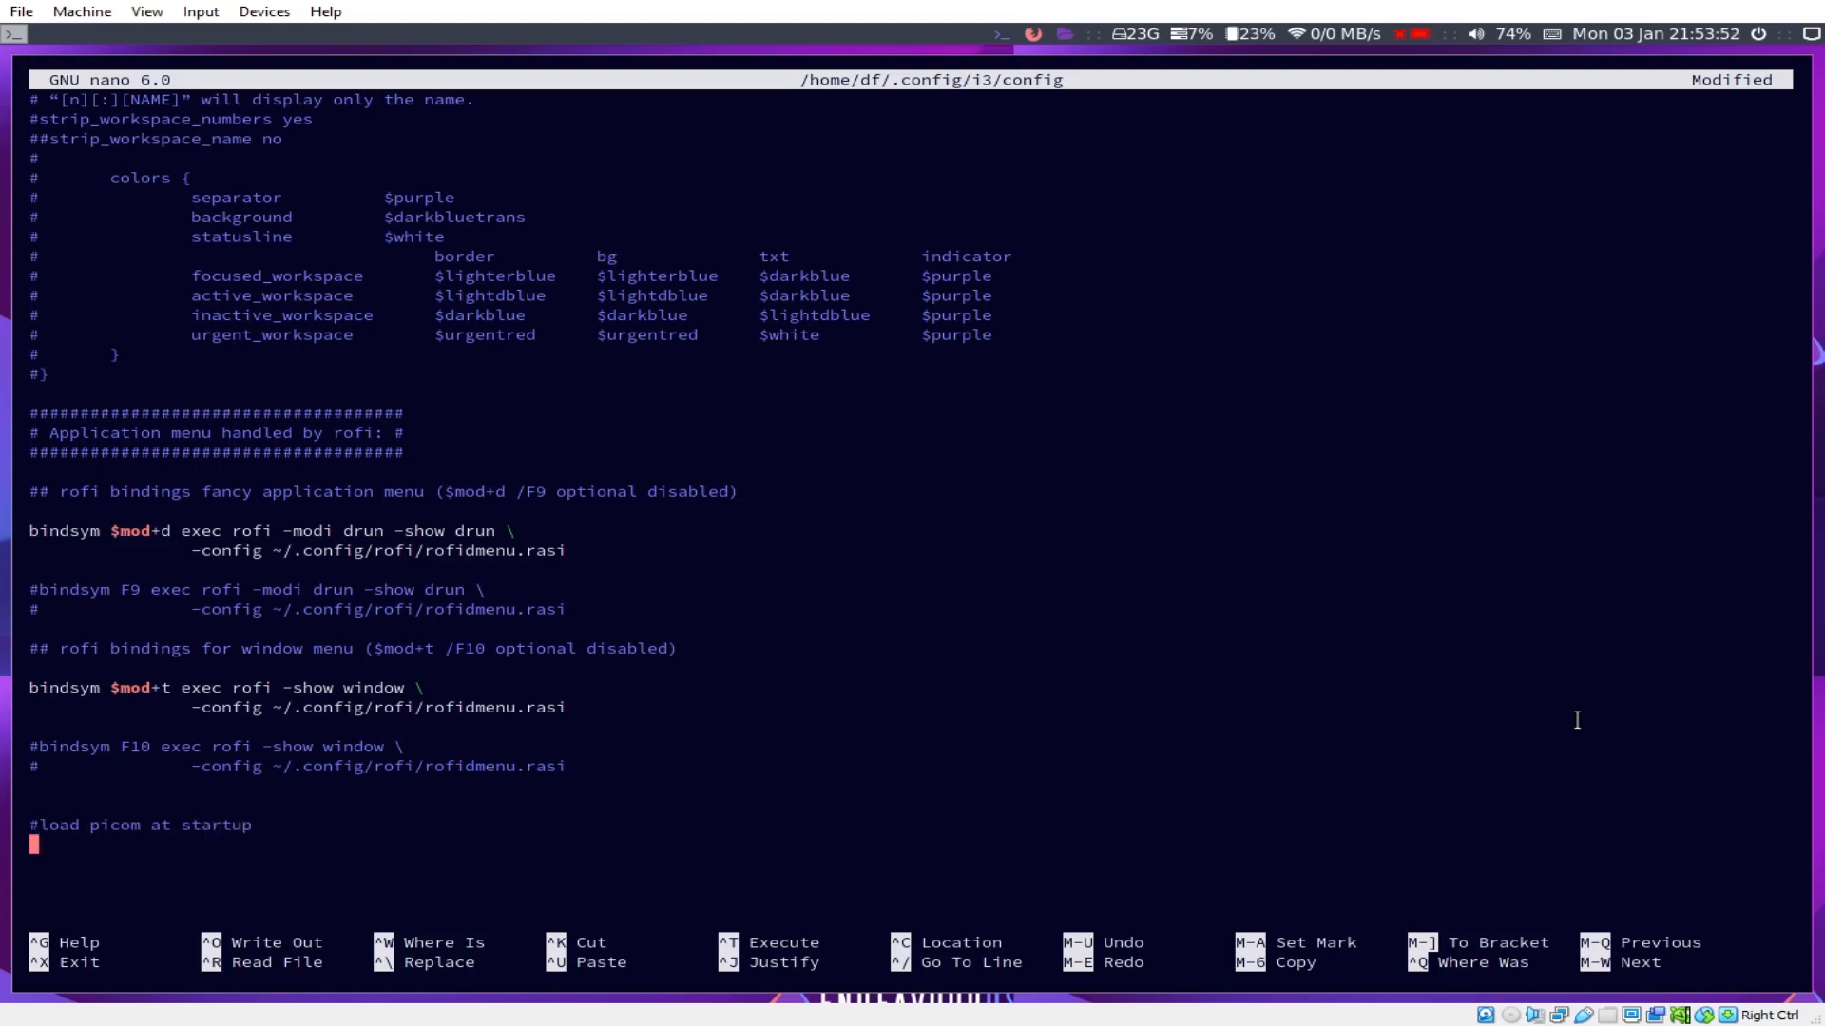
pyautogui.write('exec picom')
pyautogui.hotkey('ctrl', 's')
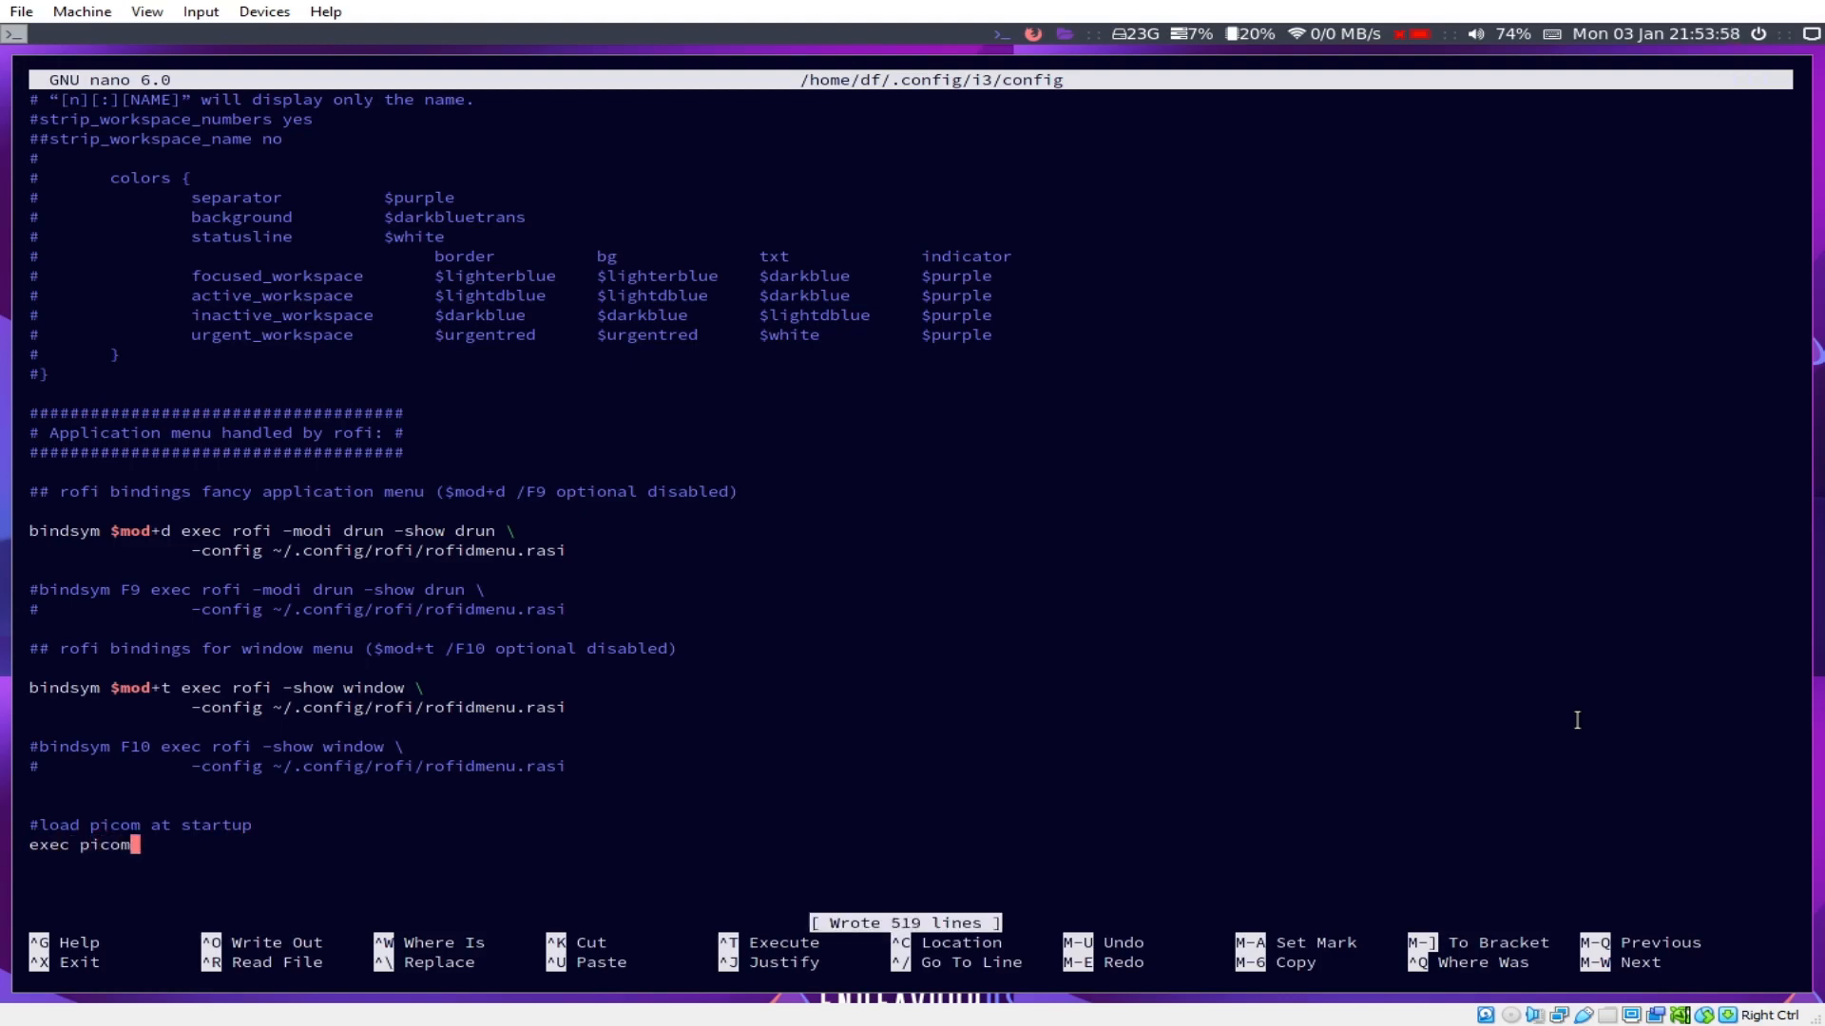
pyautogui.press('Down')
pyautogui.press('Up')
pyautogui.press('super+Return')
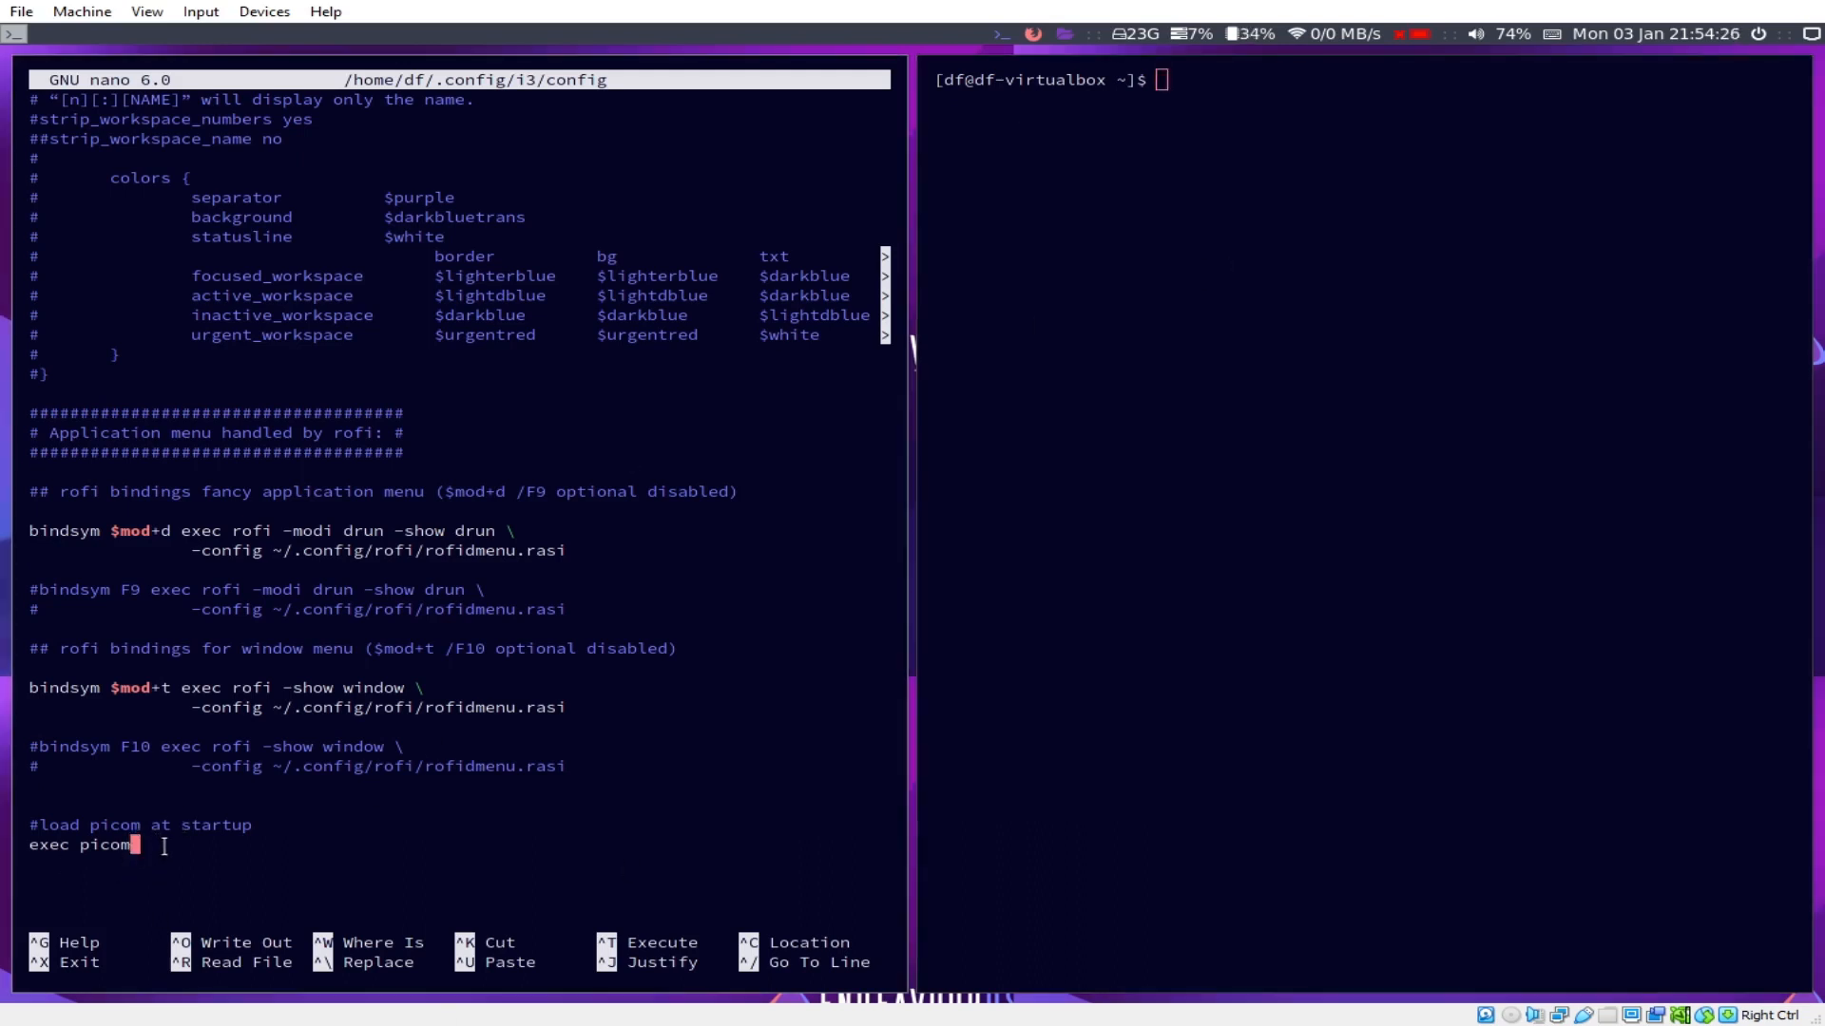
# Step: Add a '#change screen resolution to 1440x900' comment and start an exec line below it
pyautogui.press('Return')
pyautogui.press('Return')
pyautogui.write('#')
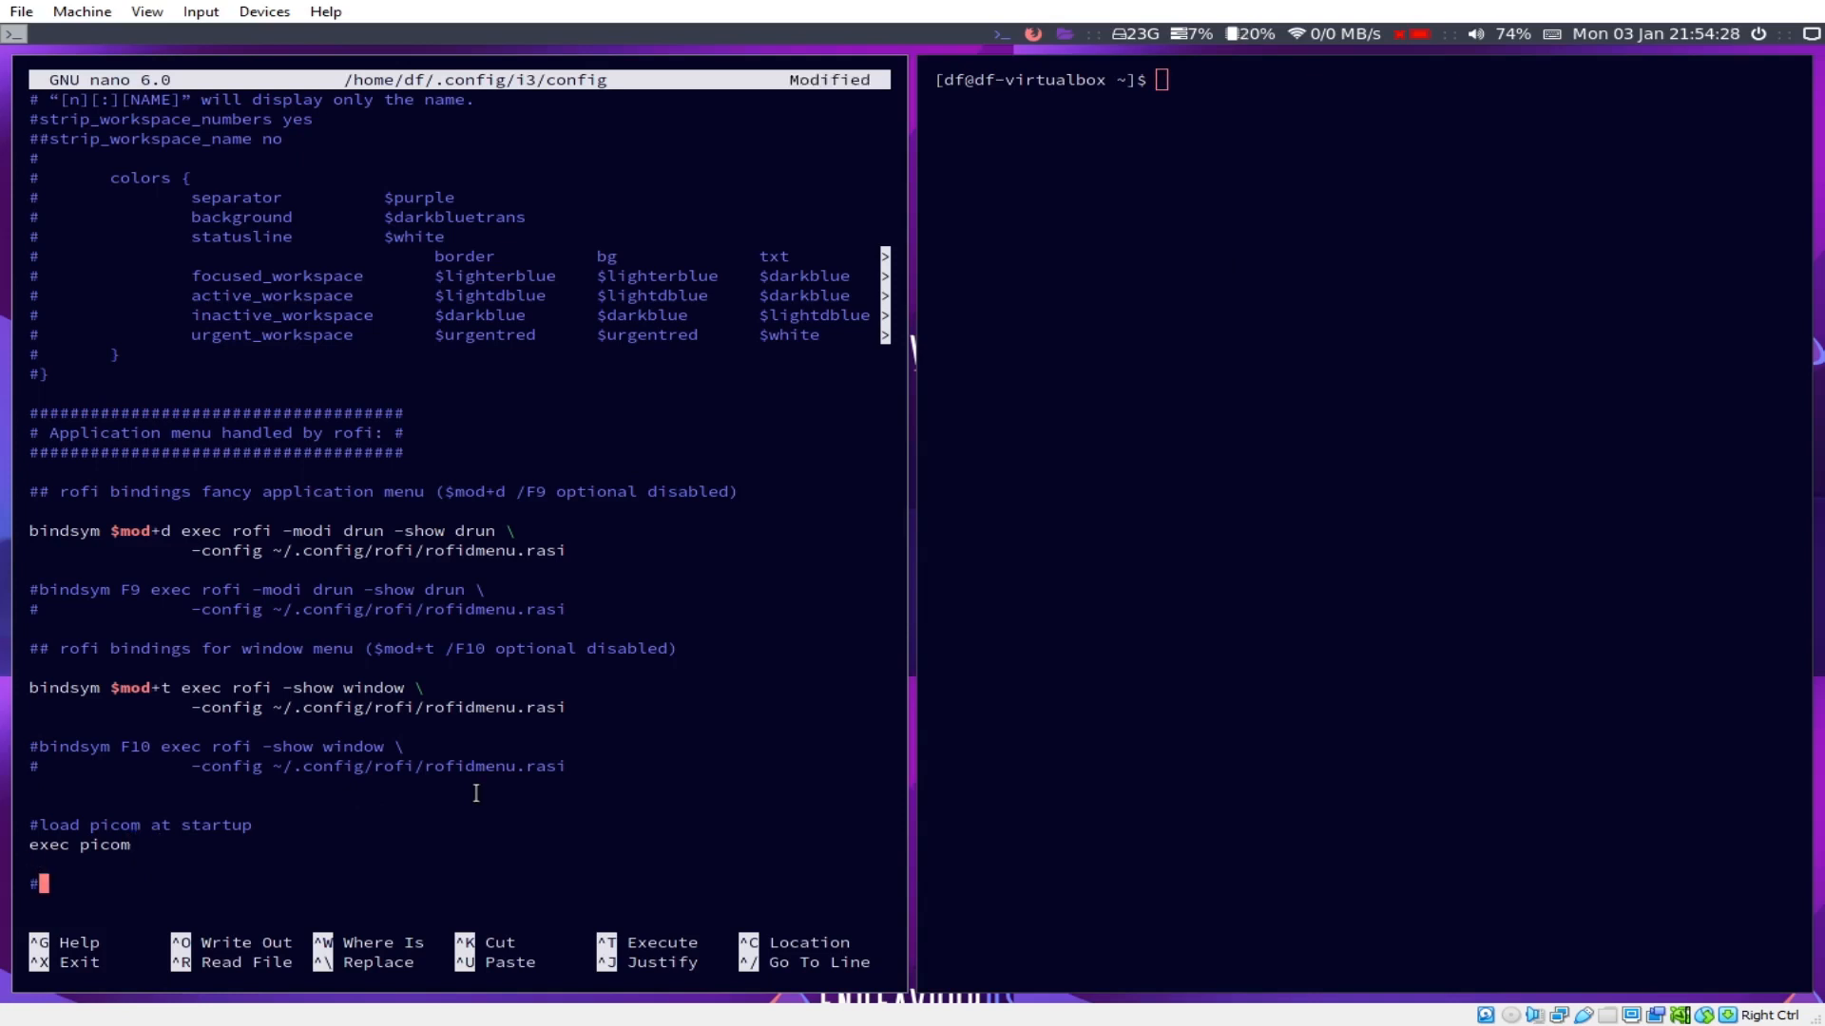
pyautogui.write('change screen resolution to')
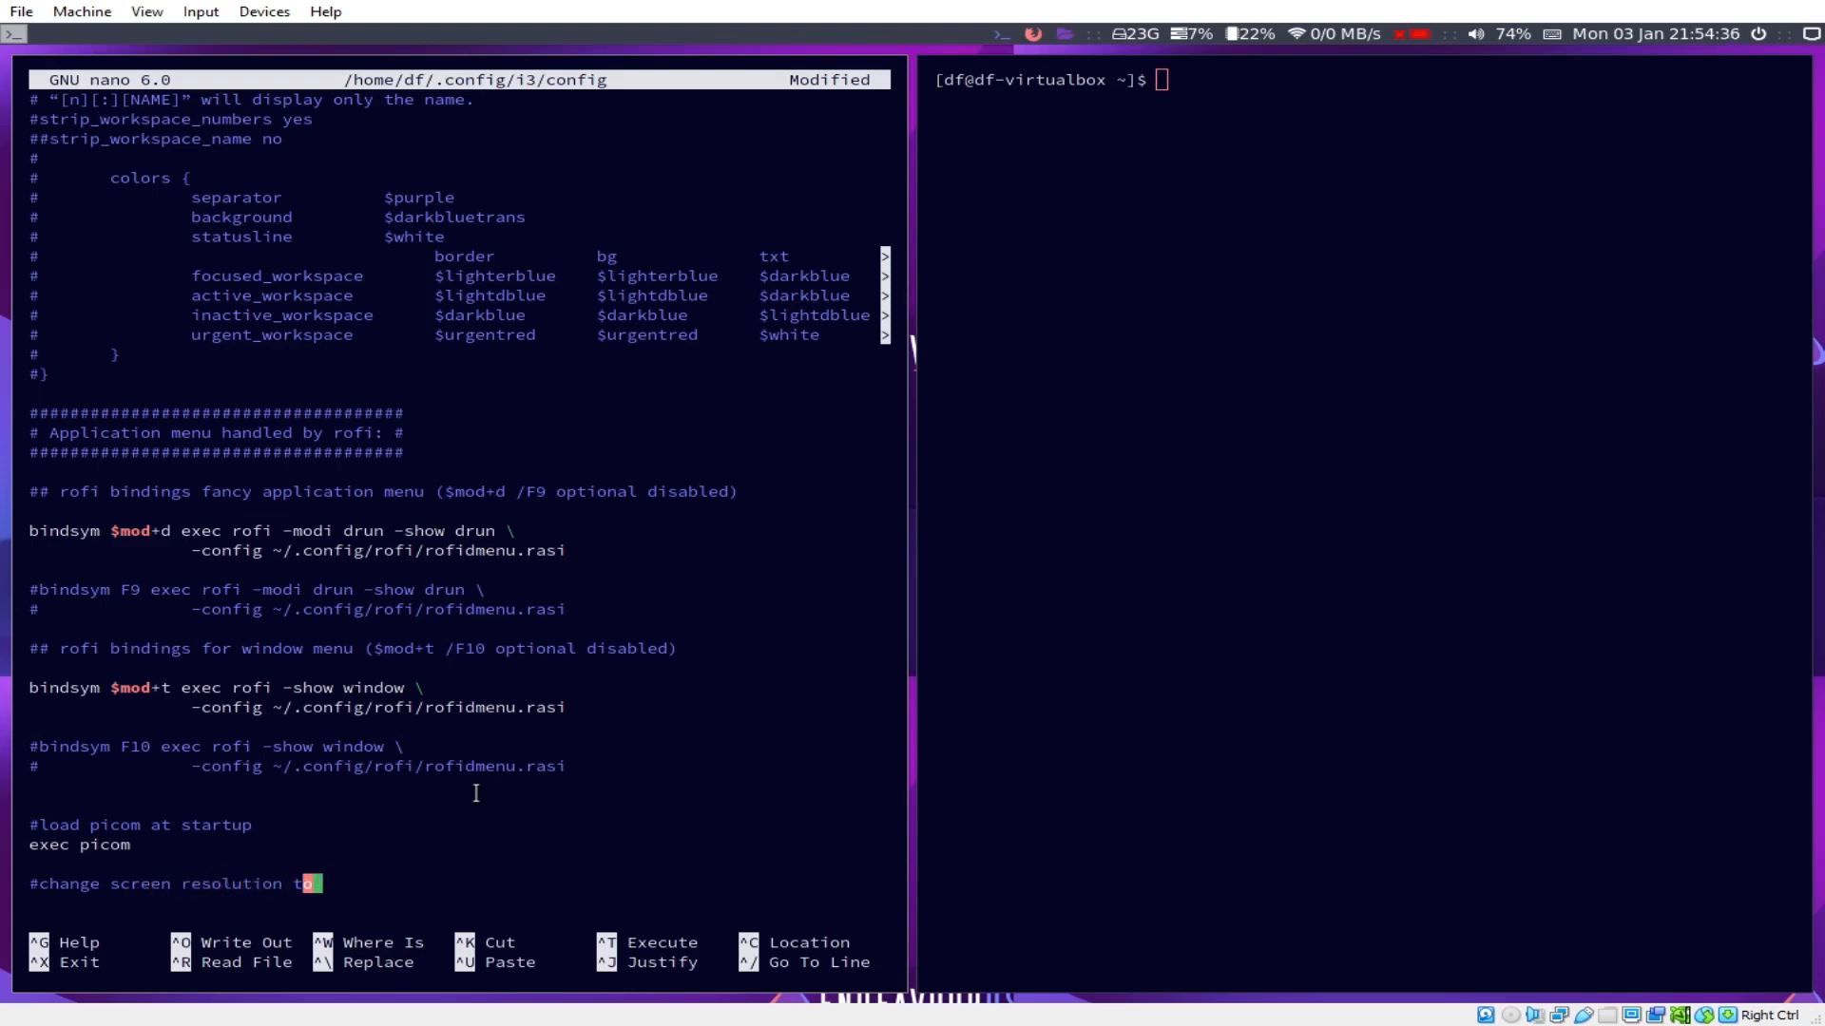
pyautogui.hotkey('ctrl', 'r')
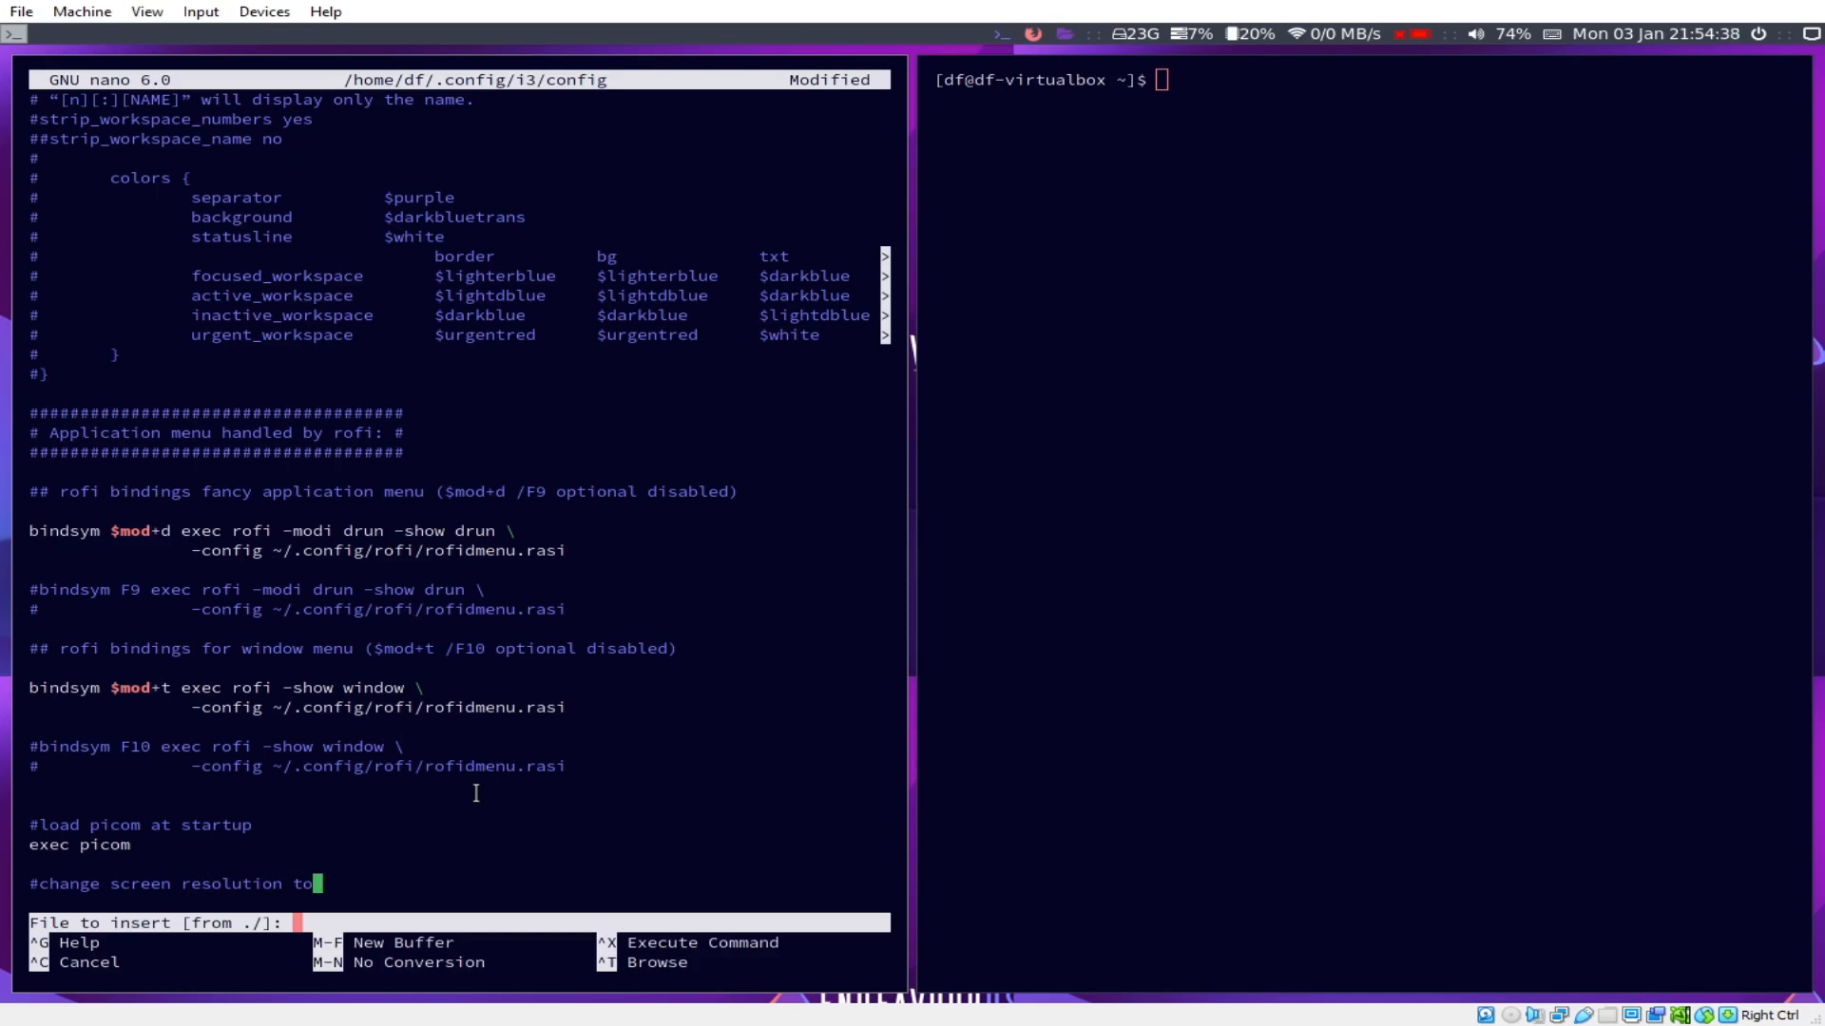
pyautogui.hotkey('ctrl', 'x')
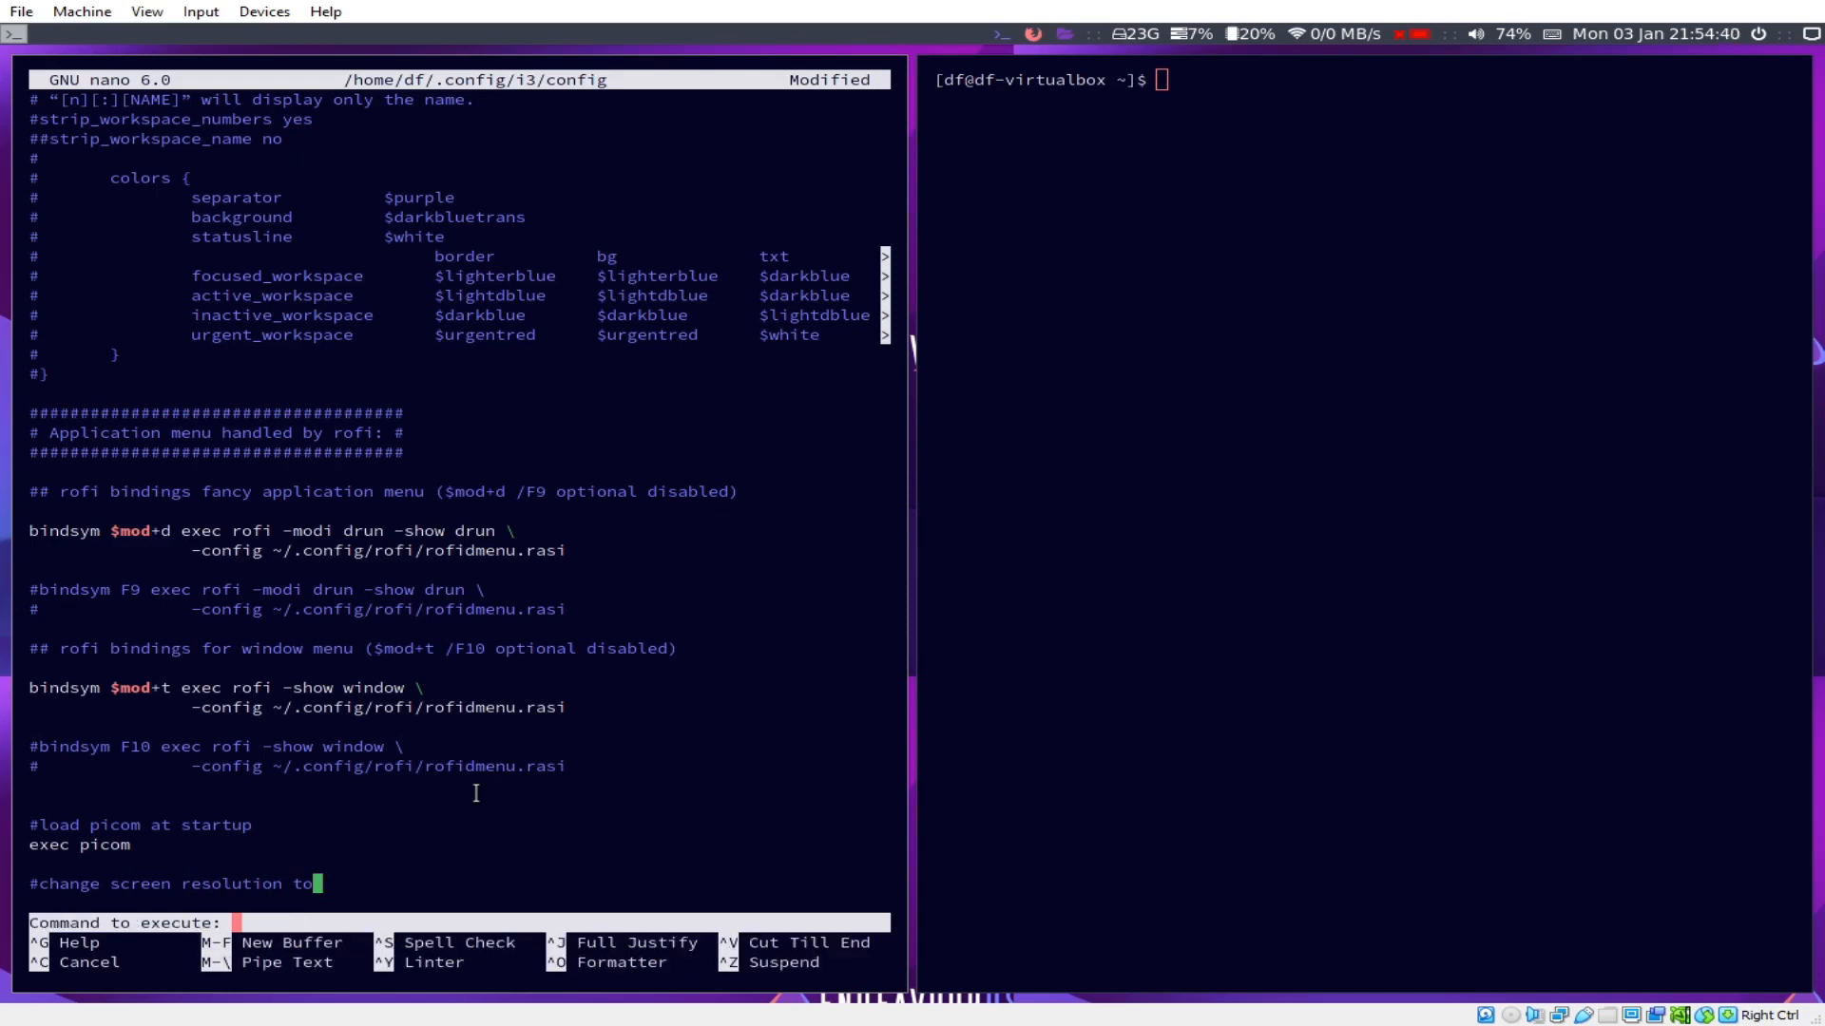
pyautogui.hotkey('ctrl', 'c')
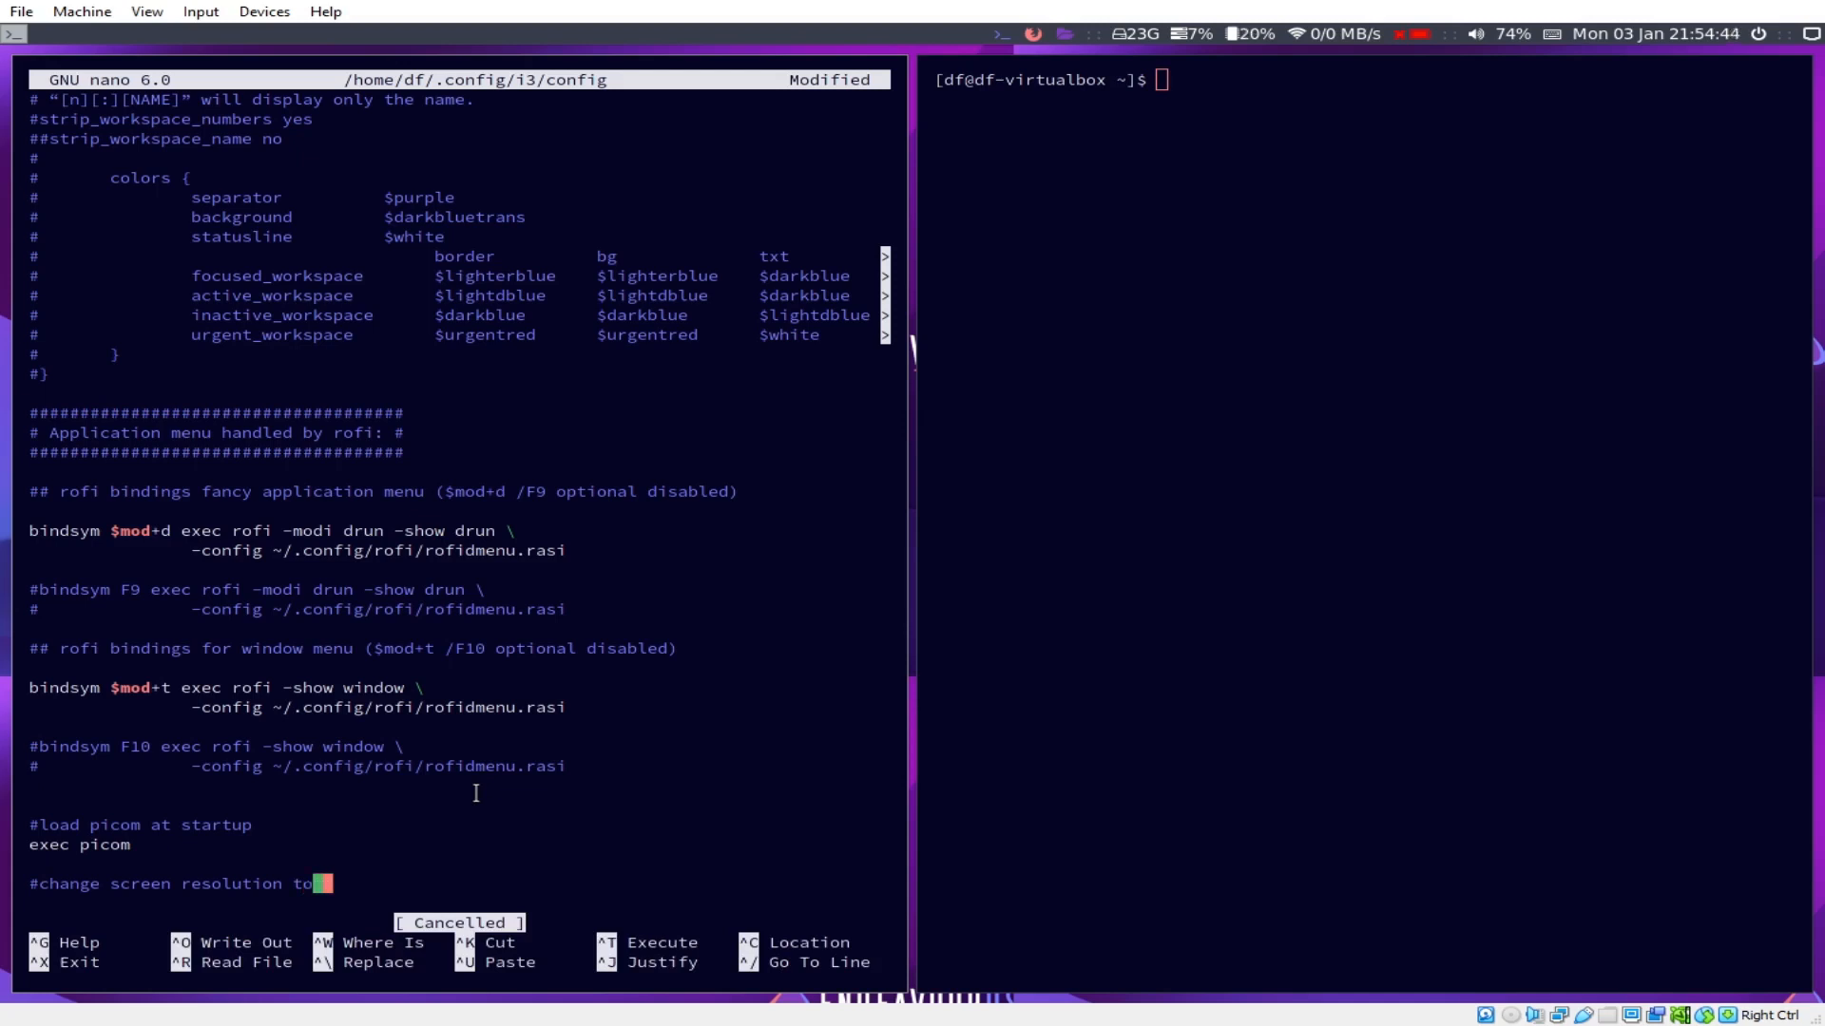
pyautogui.write('1440x900')
pyautogui.press('Return')
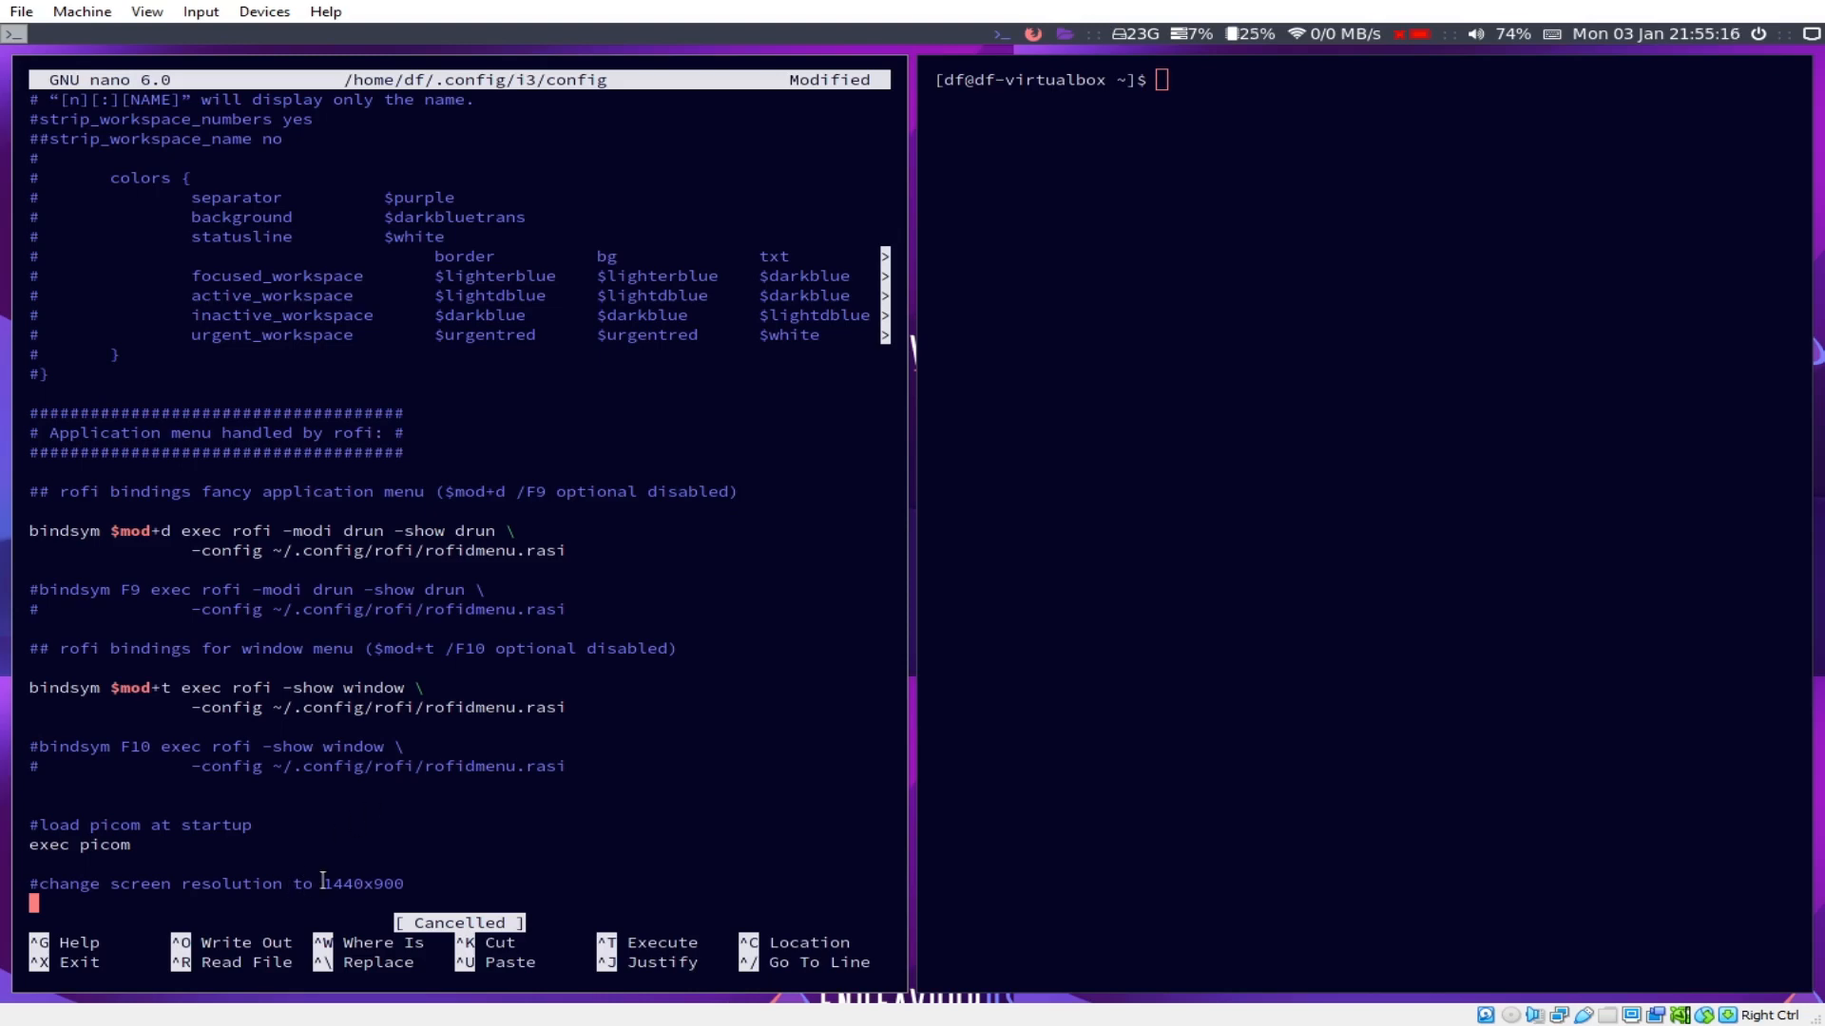
pyautogui.write('exec e')
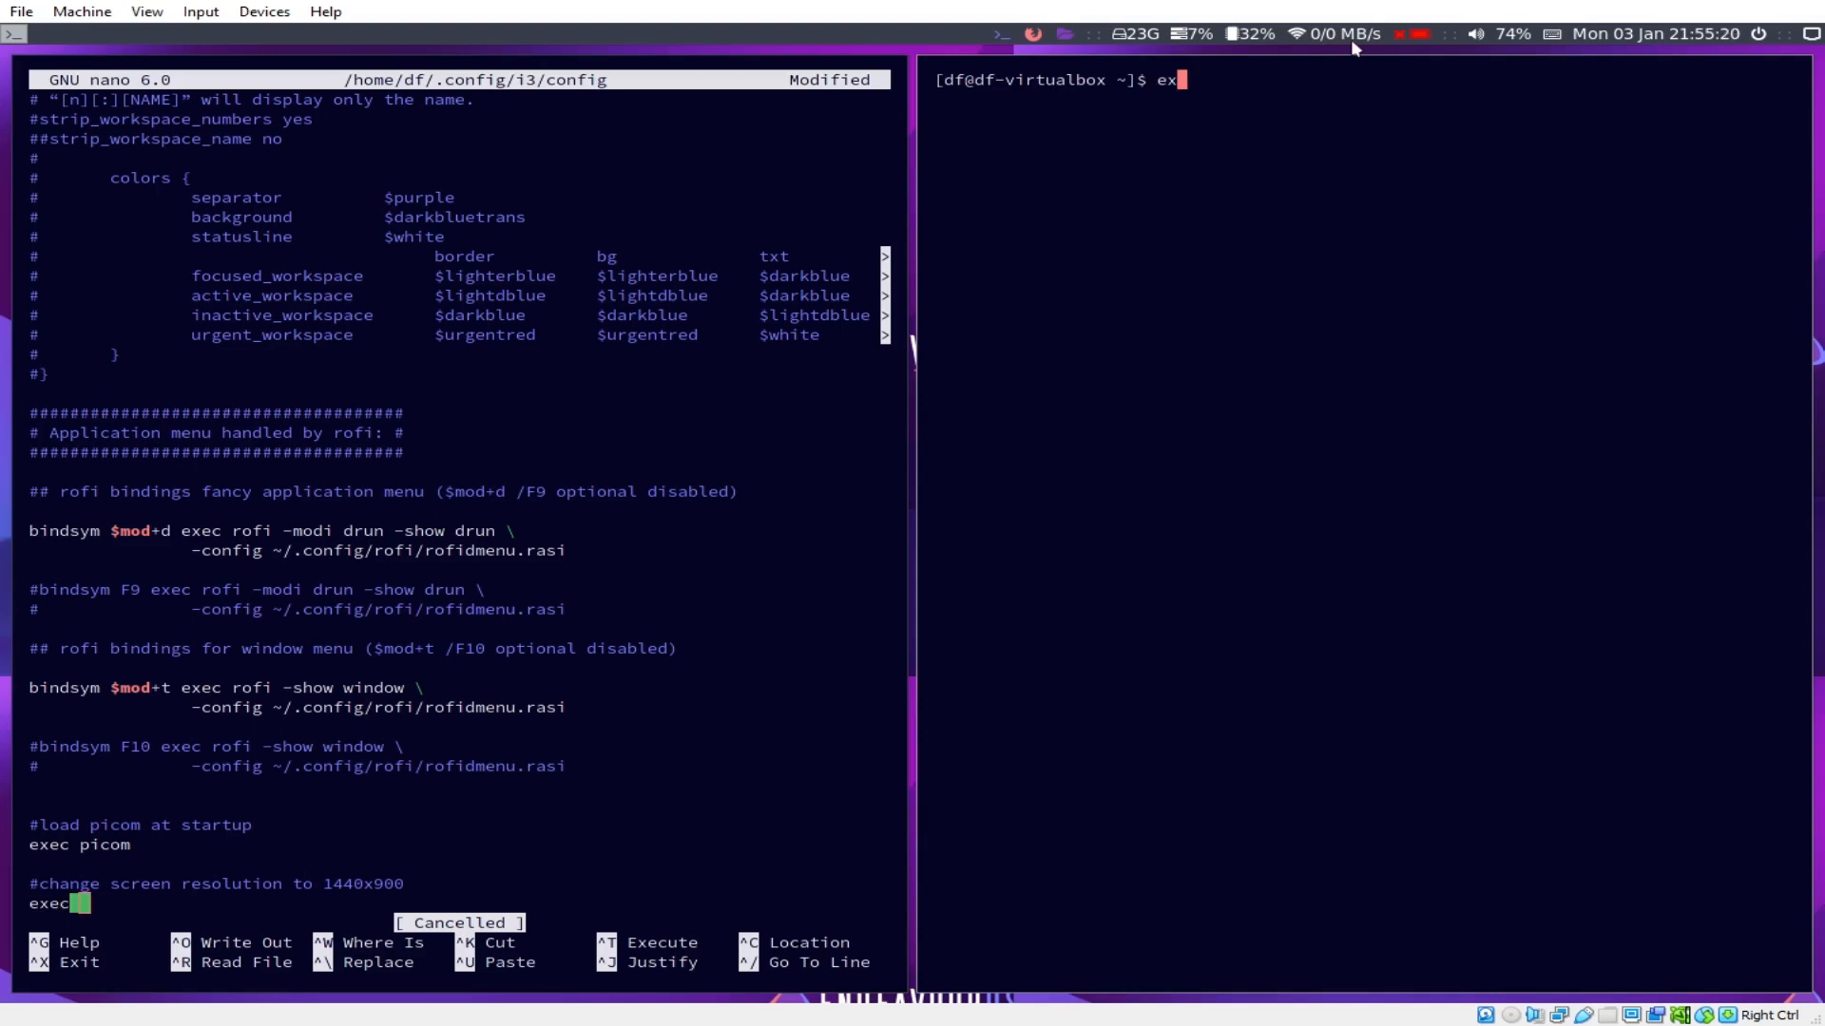
pyautogui.press('BackSpace')
# Step: Run xrandr in the terminal and select the 1440x900 mode line
pyautogui.write('xrandr')
pyautogui.press('Return')
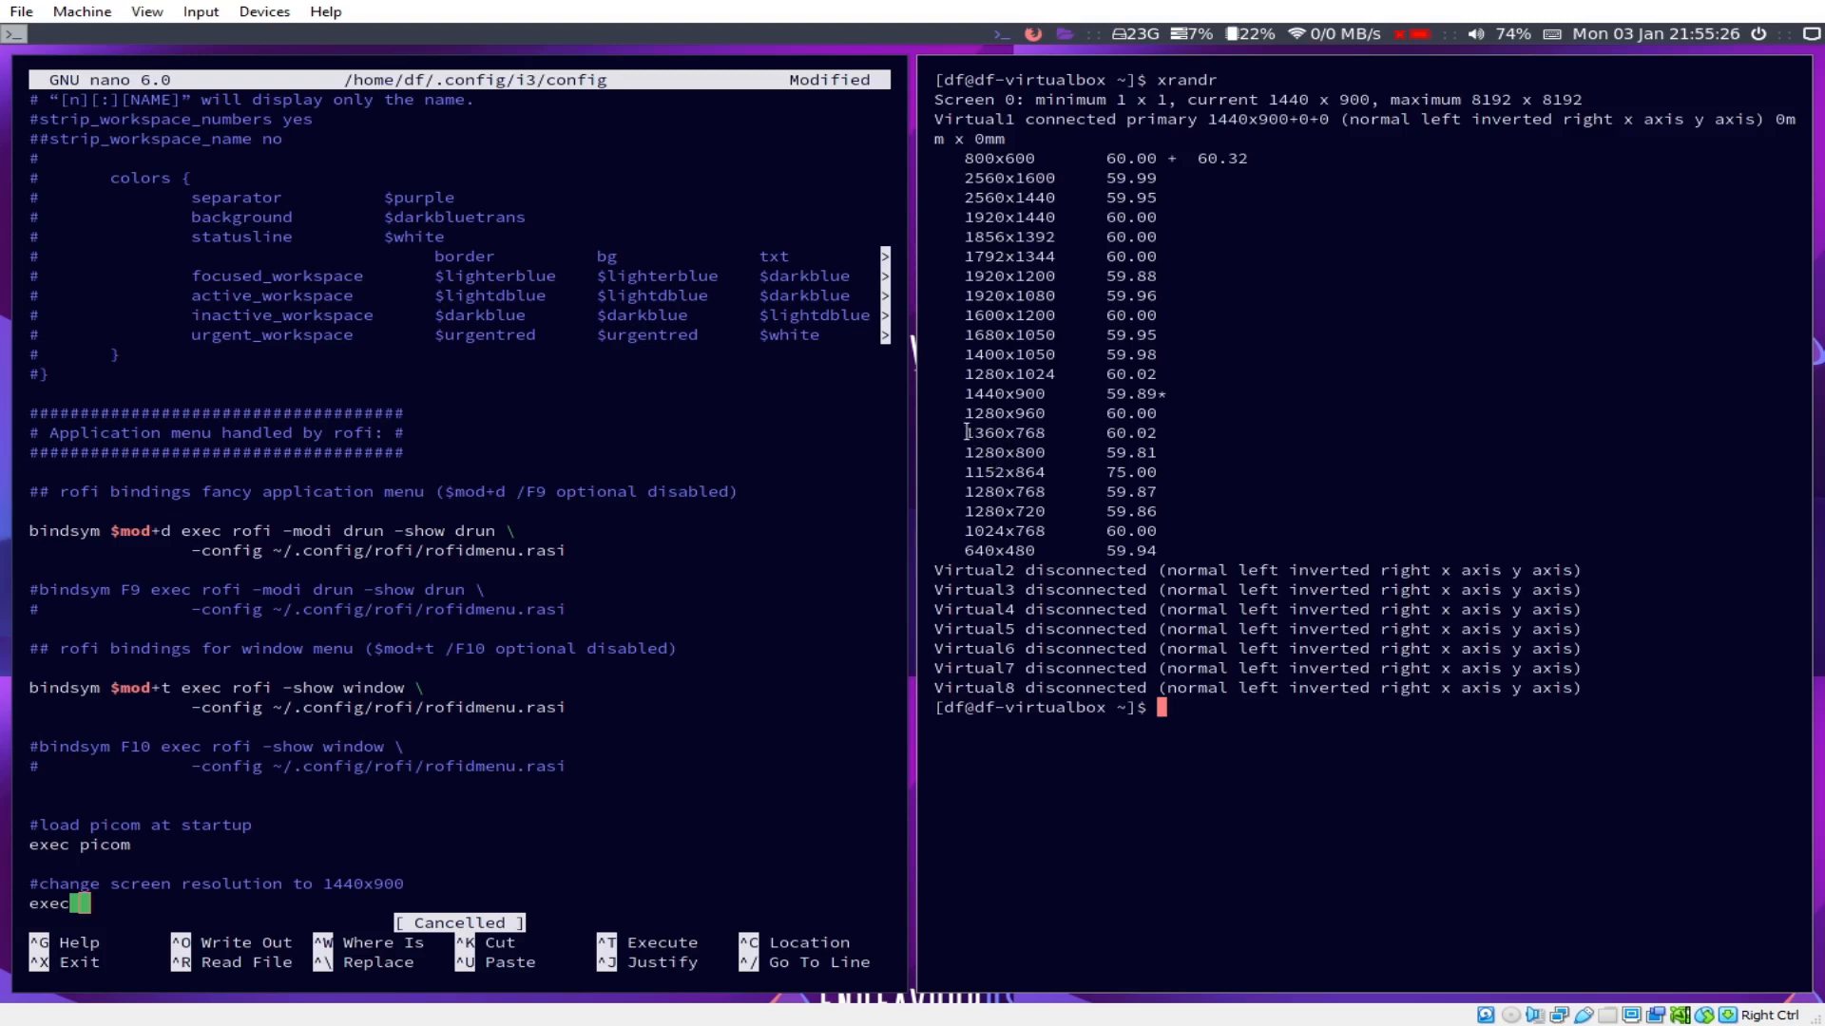
pyautogui.tripleClick(967, 394)
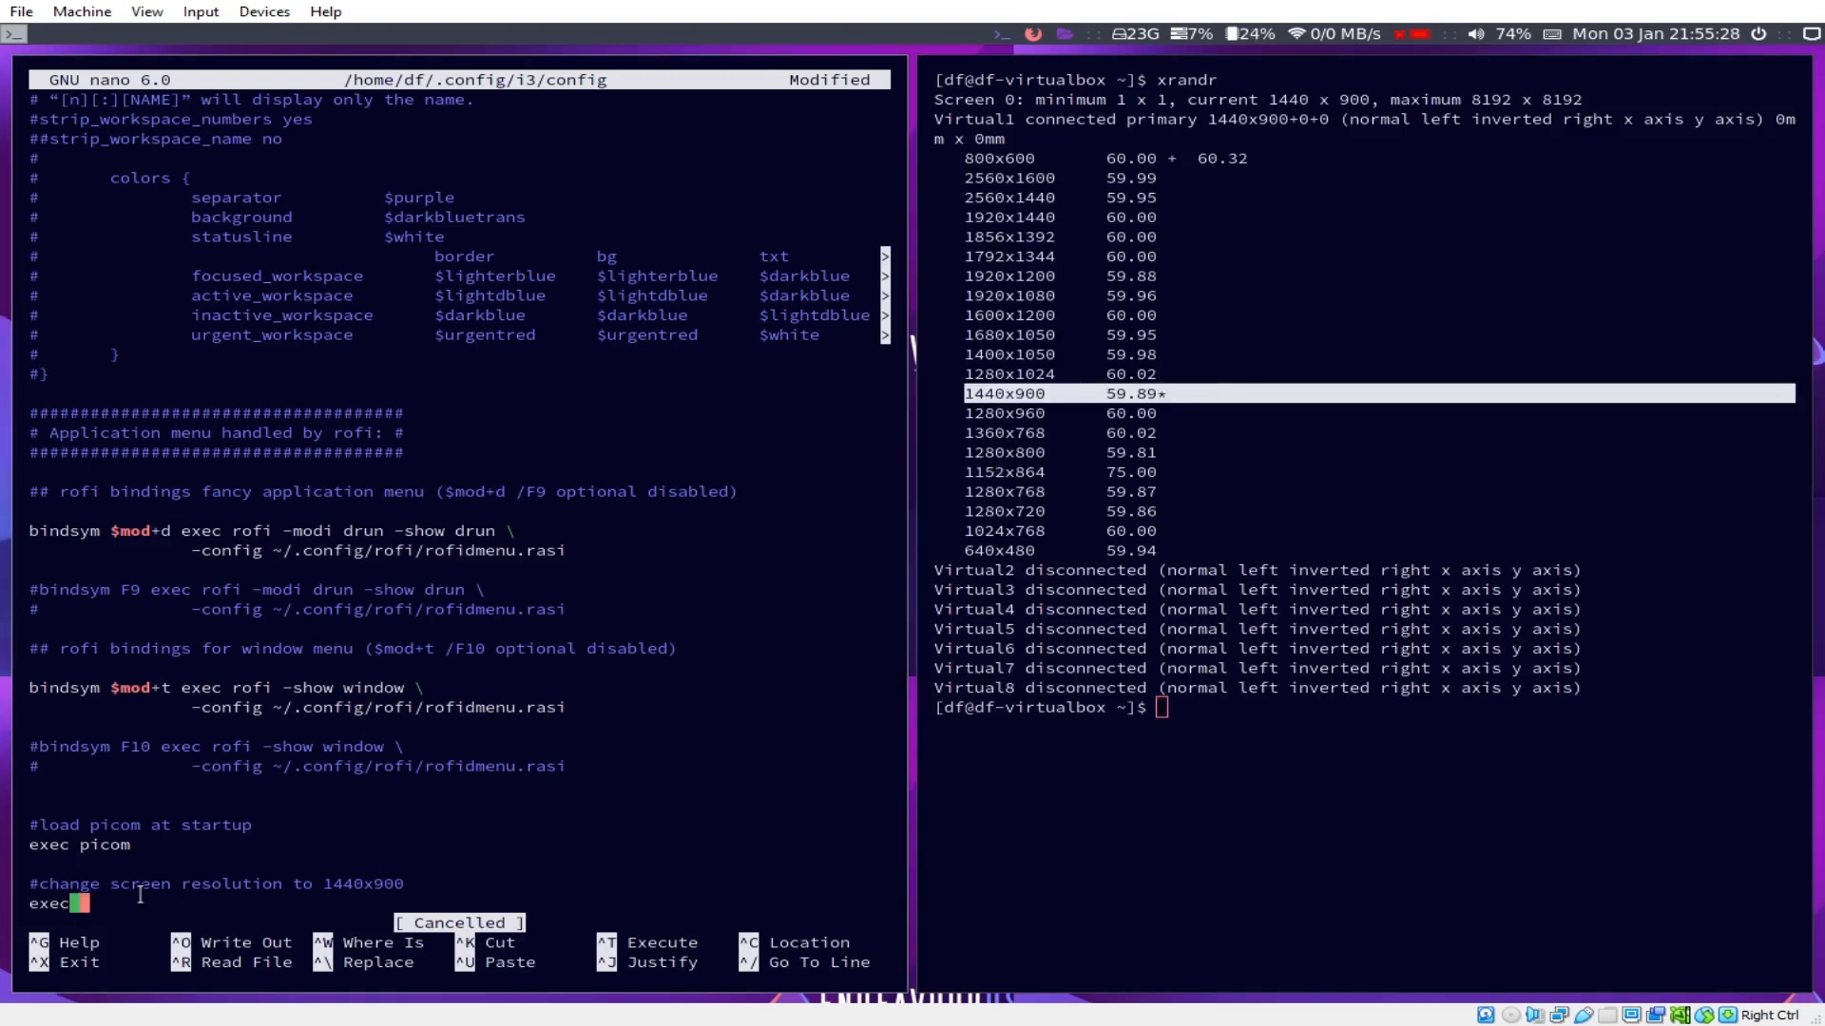
# Step: Complete the config line as 'exec xrandr --output Virtual1 --mode 1440x900'
pyautogui.write('xrandr')
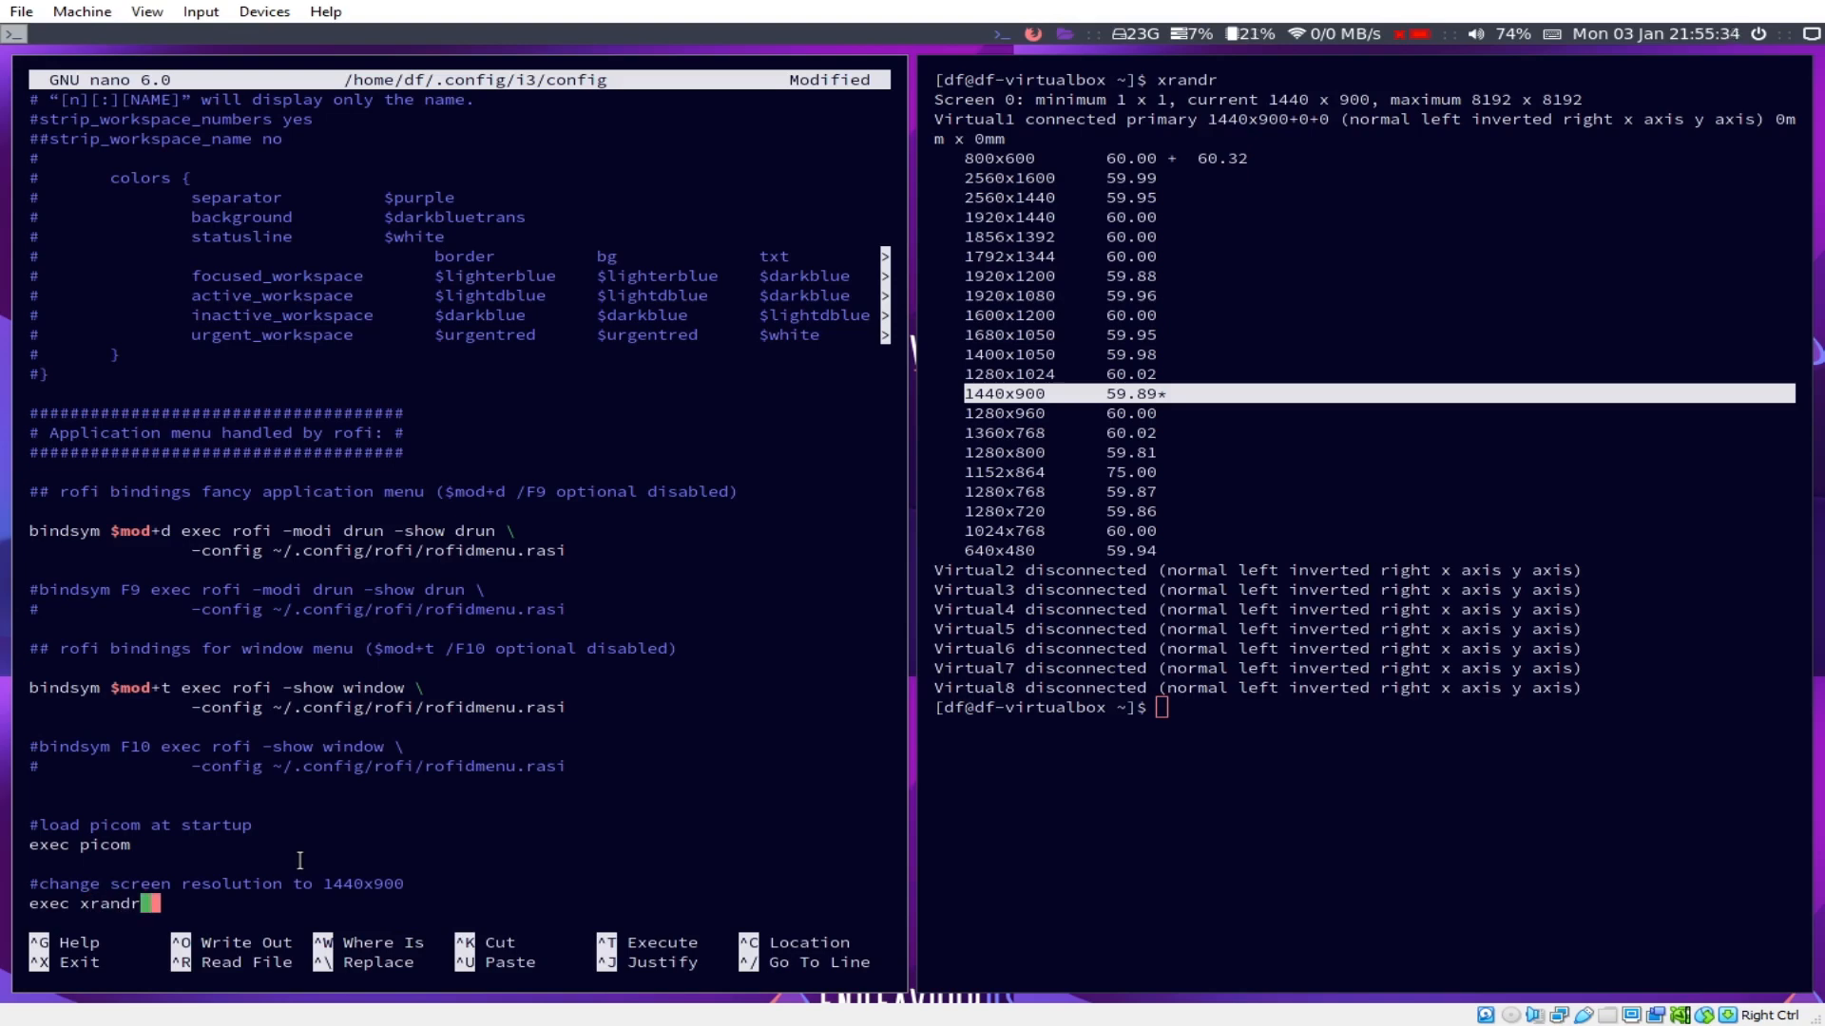
pyautogui.write(' --output')
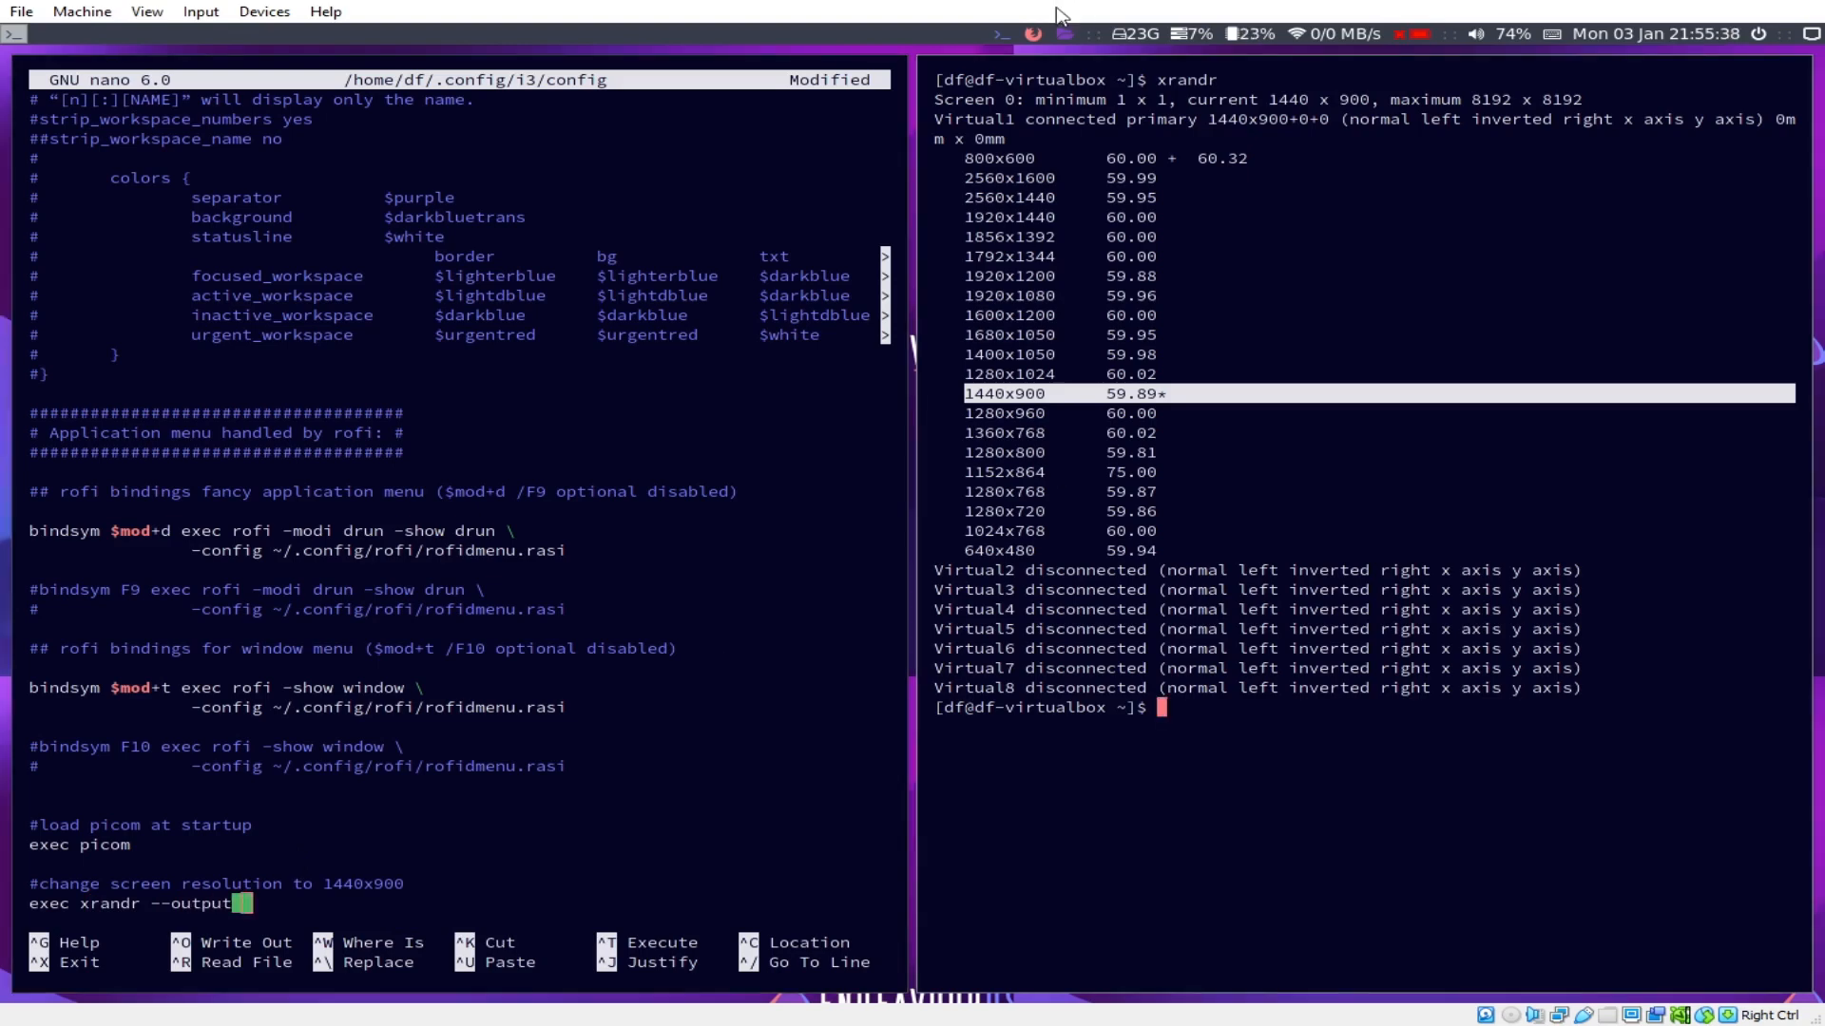
pyautogui.doubleClick(1018, 115)
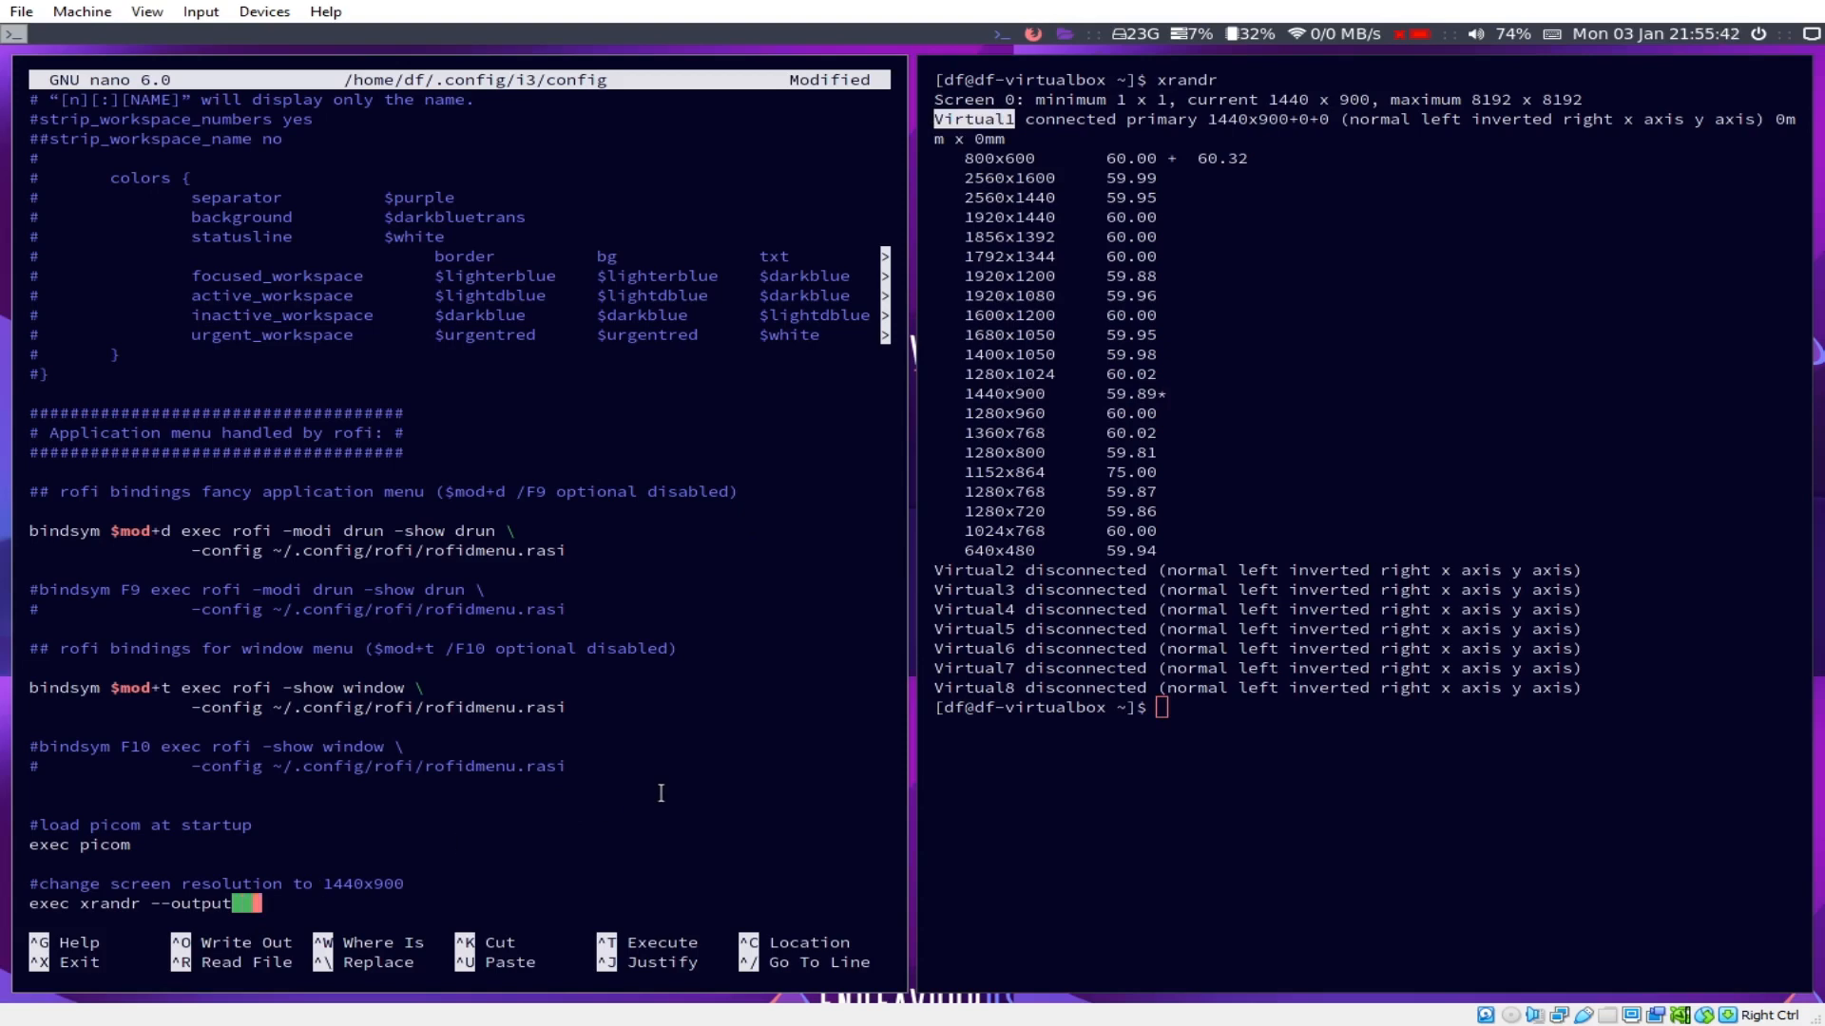
pyautogui.press('BackSpace')
pyautogui.write('Virtual1 -mode')
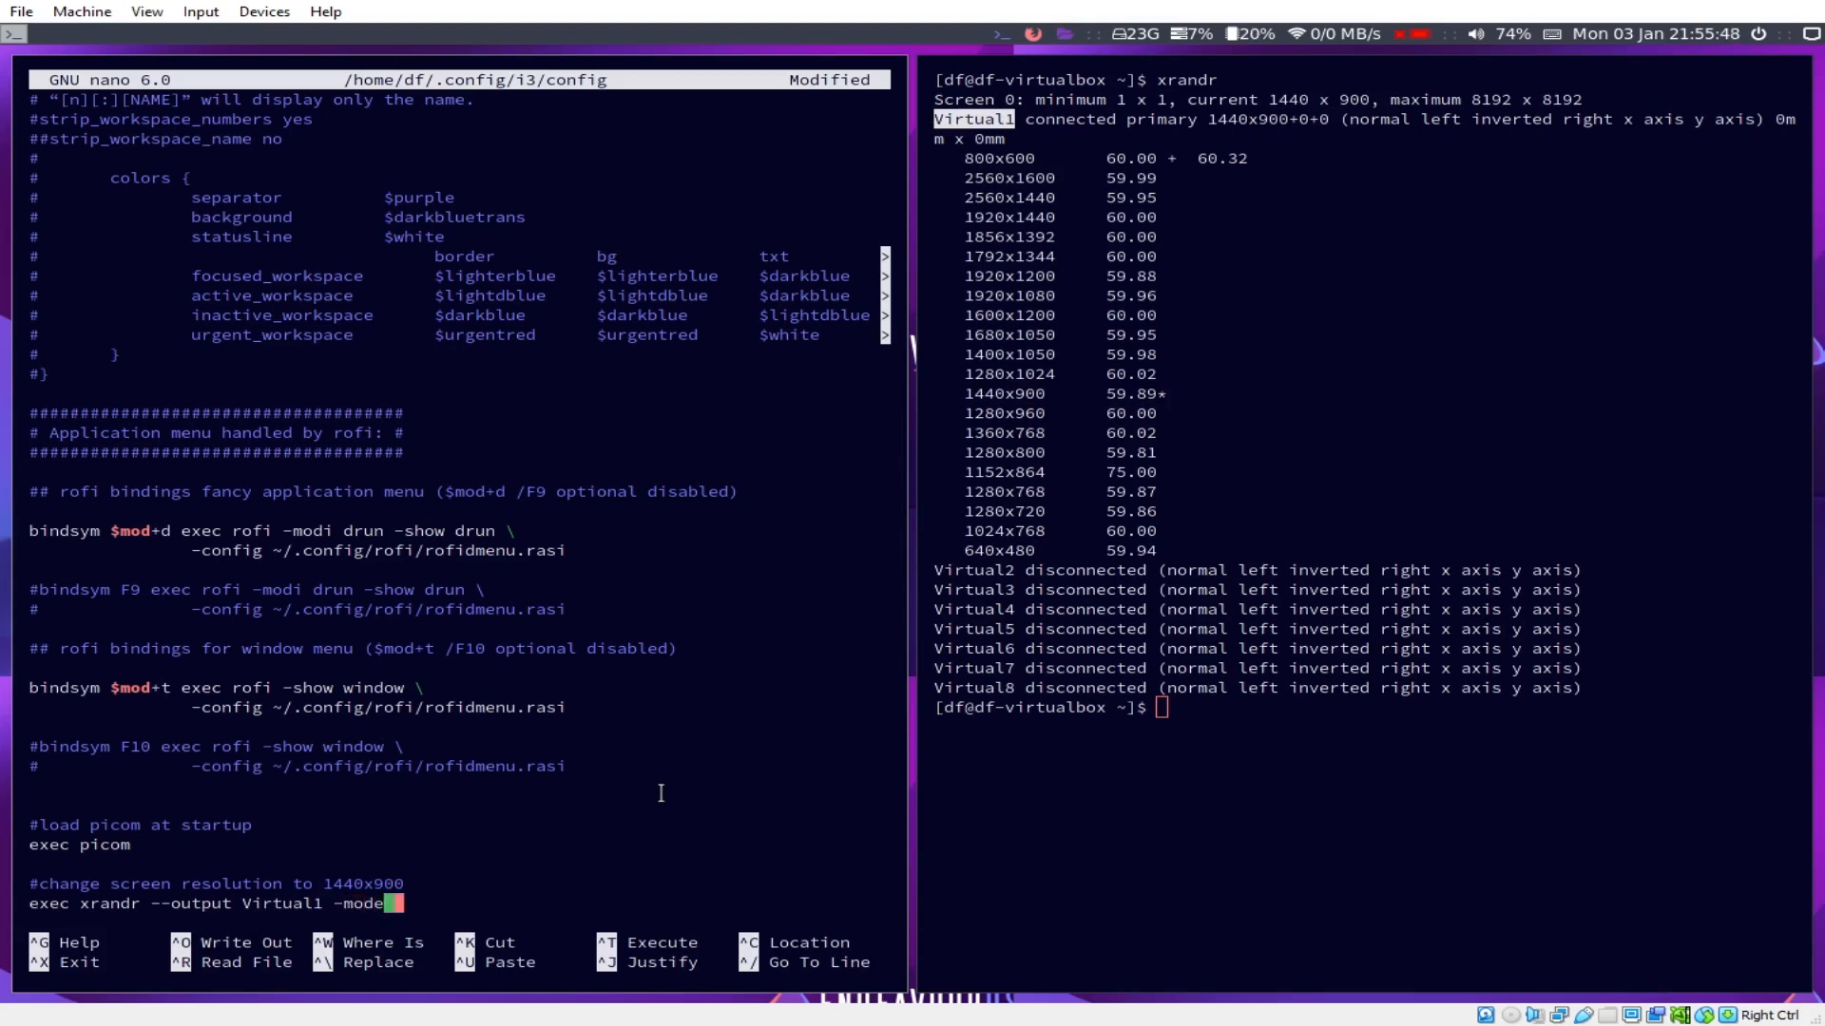
pyautogui.press('Left')
pyautogui.press('Left')
pyautogui.press('Left')
pyautogui.press('Left')
pyautogui.press('Left')
pyautogui.write('0')
pyautogui.press('BackSpace')
pyautogui.write('-')
pyautogui.press('End')
pyautogui.write('1440x900')
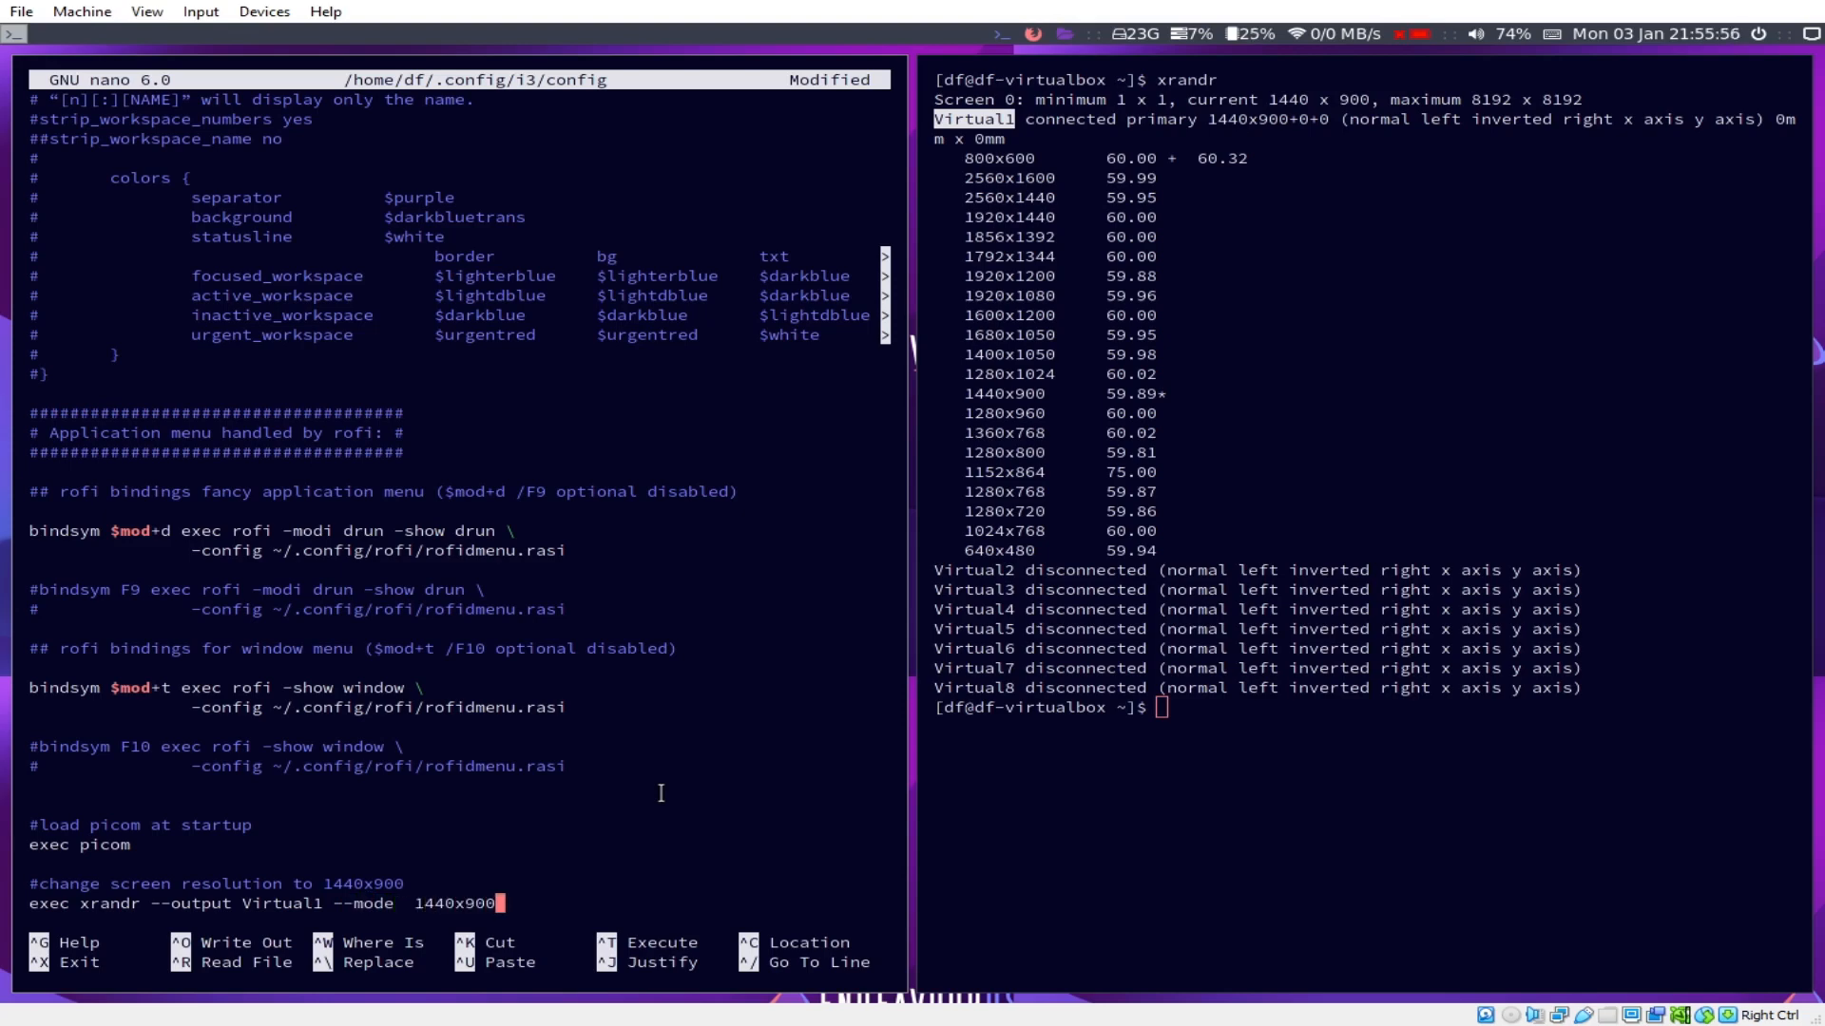
pyautogui.press('Left')
pyautogui.press('Left')
pyautogui.press('Left')
pyautogui.press('Left')
pyautogui.press('Left')
pyautogui.press('Left')
pyautogui.press('Left')
pyautogui.press('Left')
pyautogui.press('BackSpace')
# Step: Save the i3 config and exit nano
pyautogui.hotkey('ctrl', 's')
pyautogui.press('End')
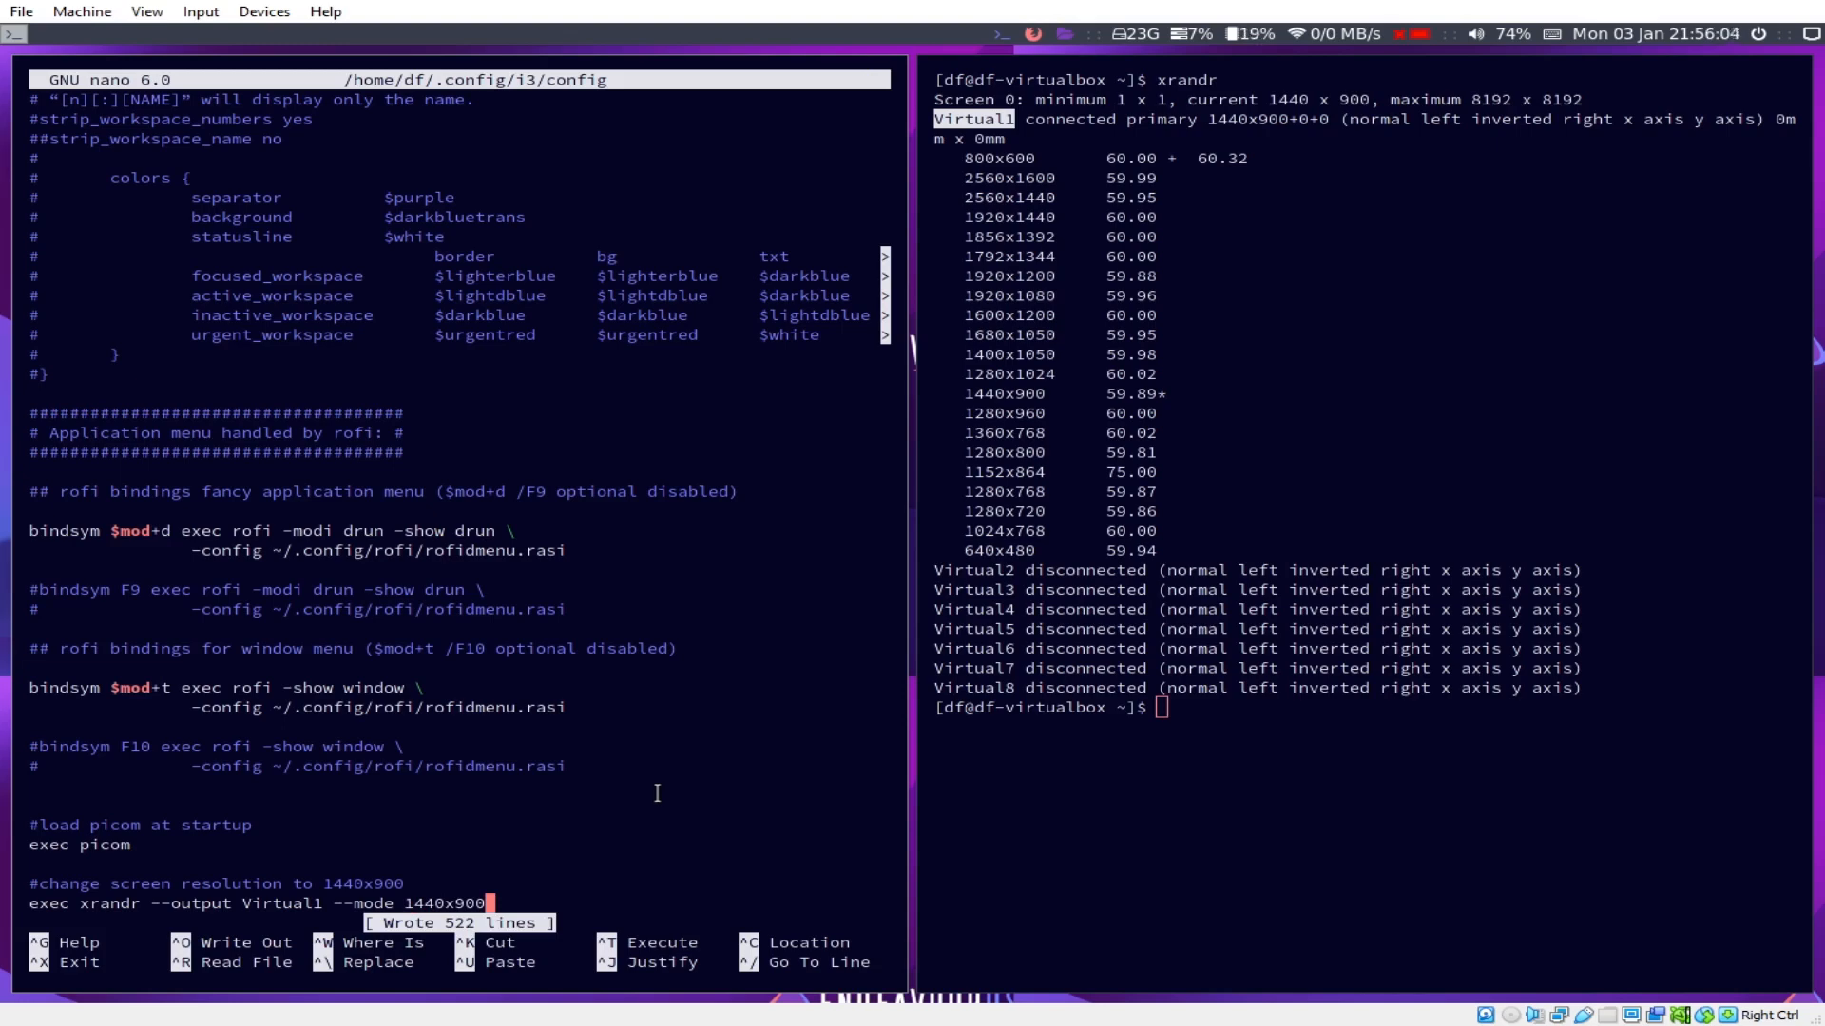
pyautogui.hotkey('ctrl', 'x')
# Step: Reboot the VM, dismiss both mouse integration notices, and enter the account password
pyautogui.write('reboot')
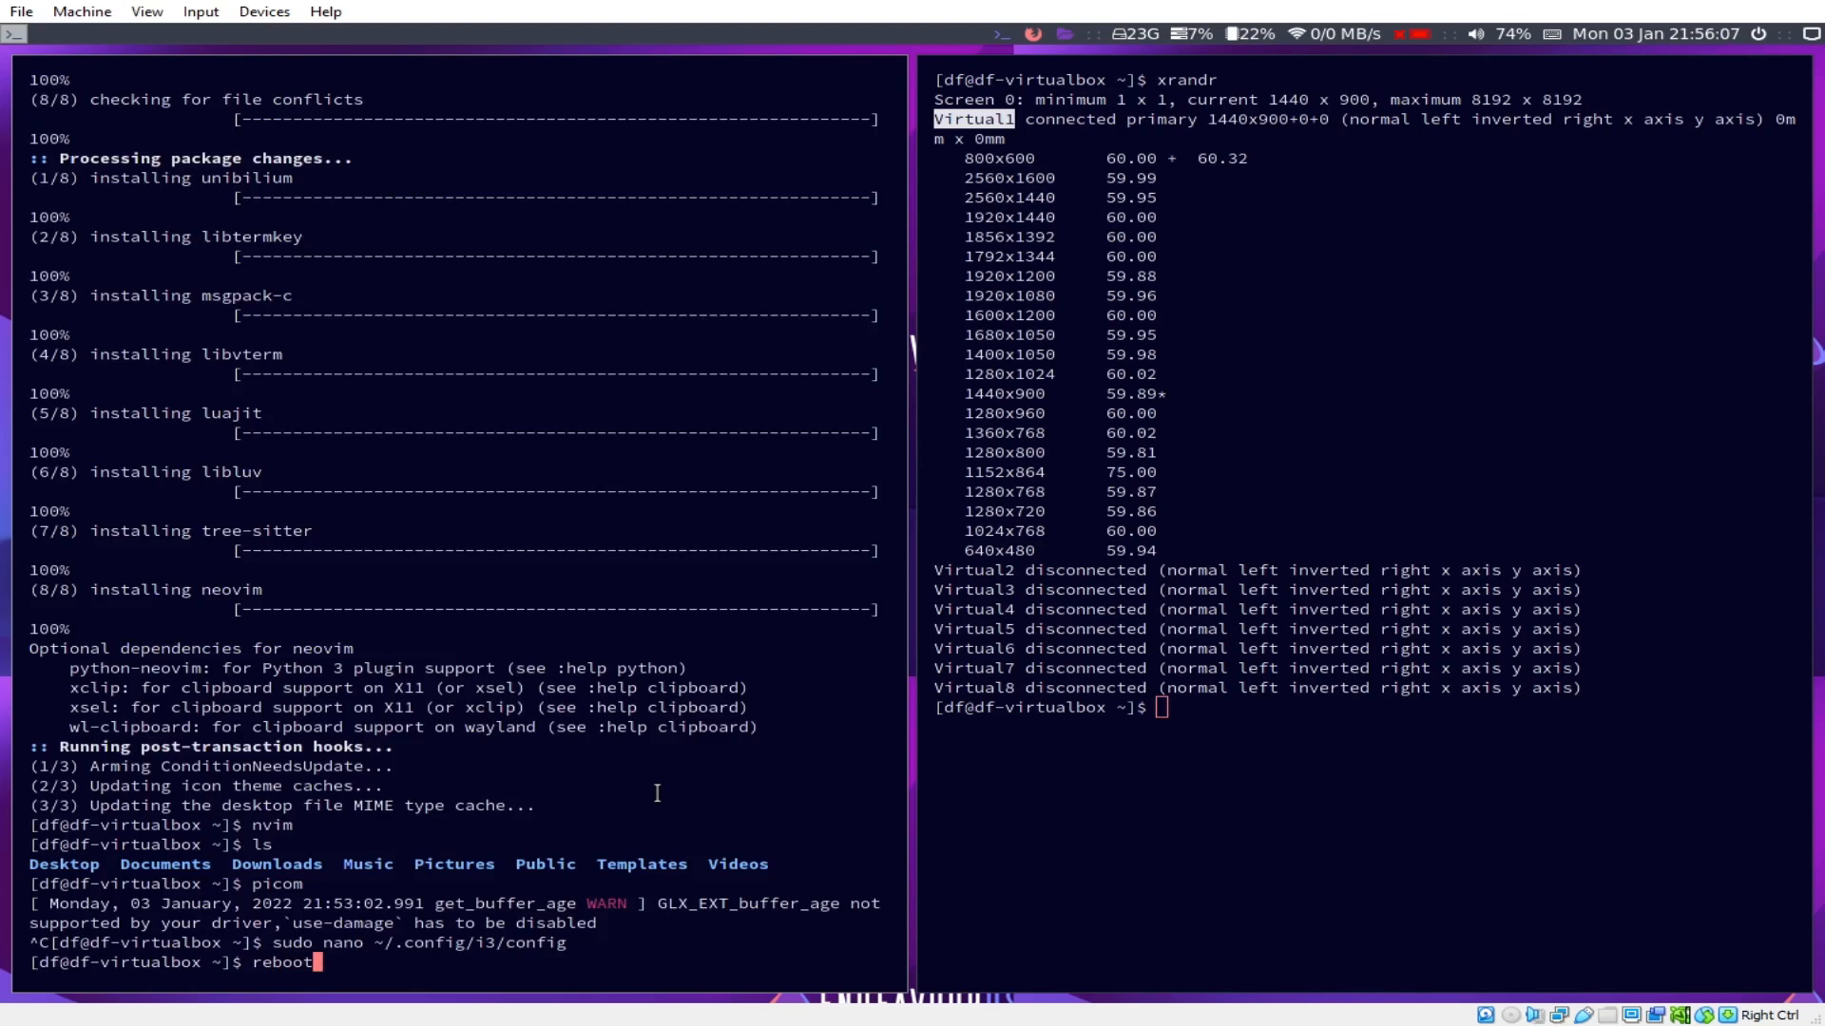
pyautogui.press('Return')
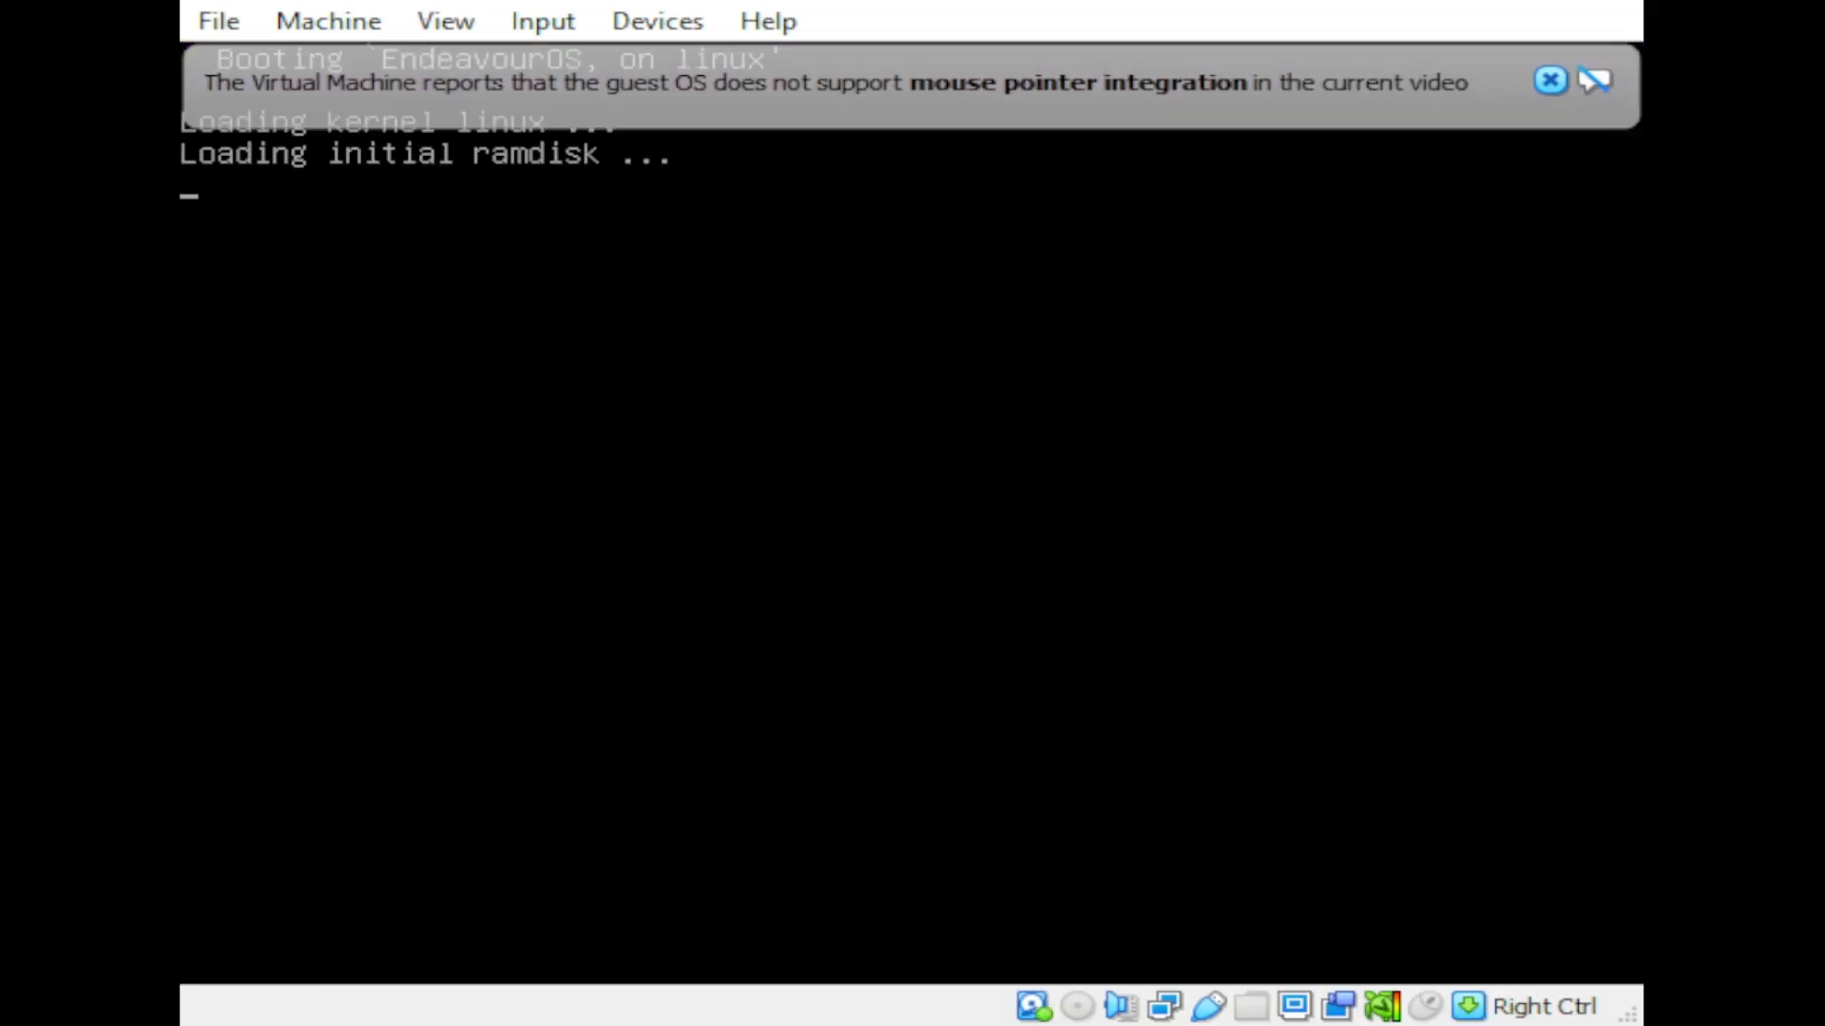
pyautogui.click(1550, 80)
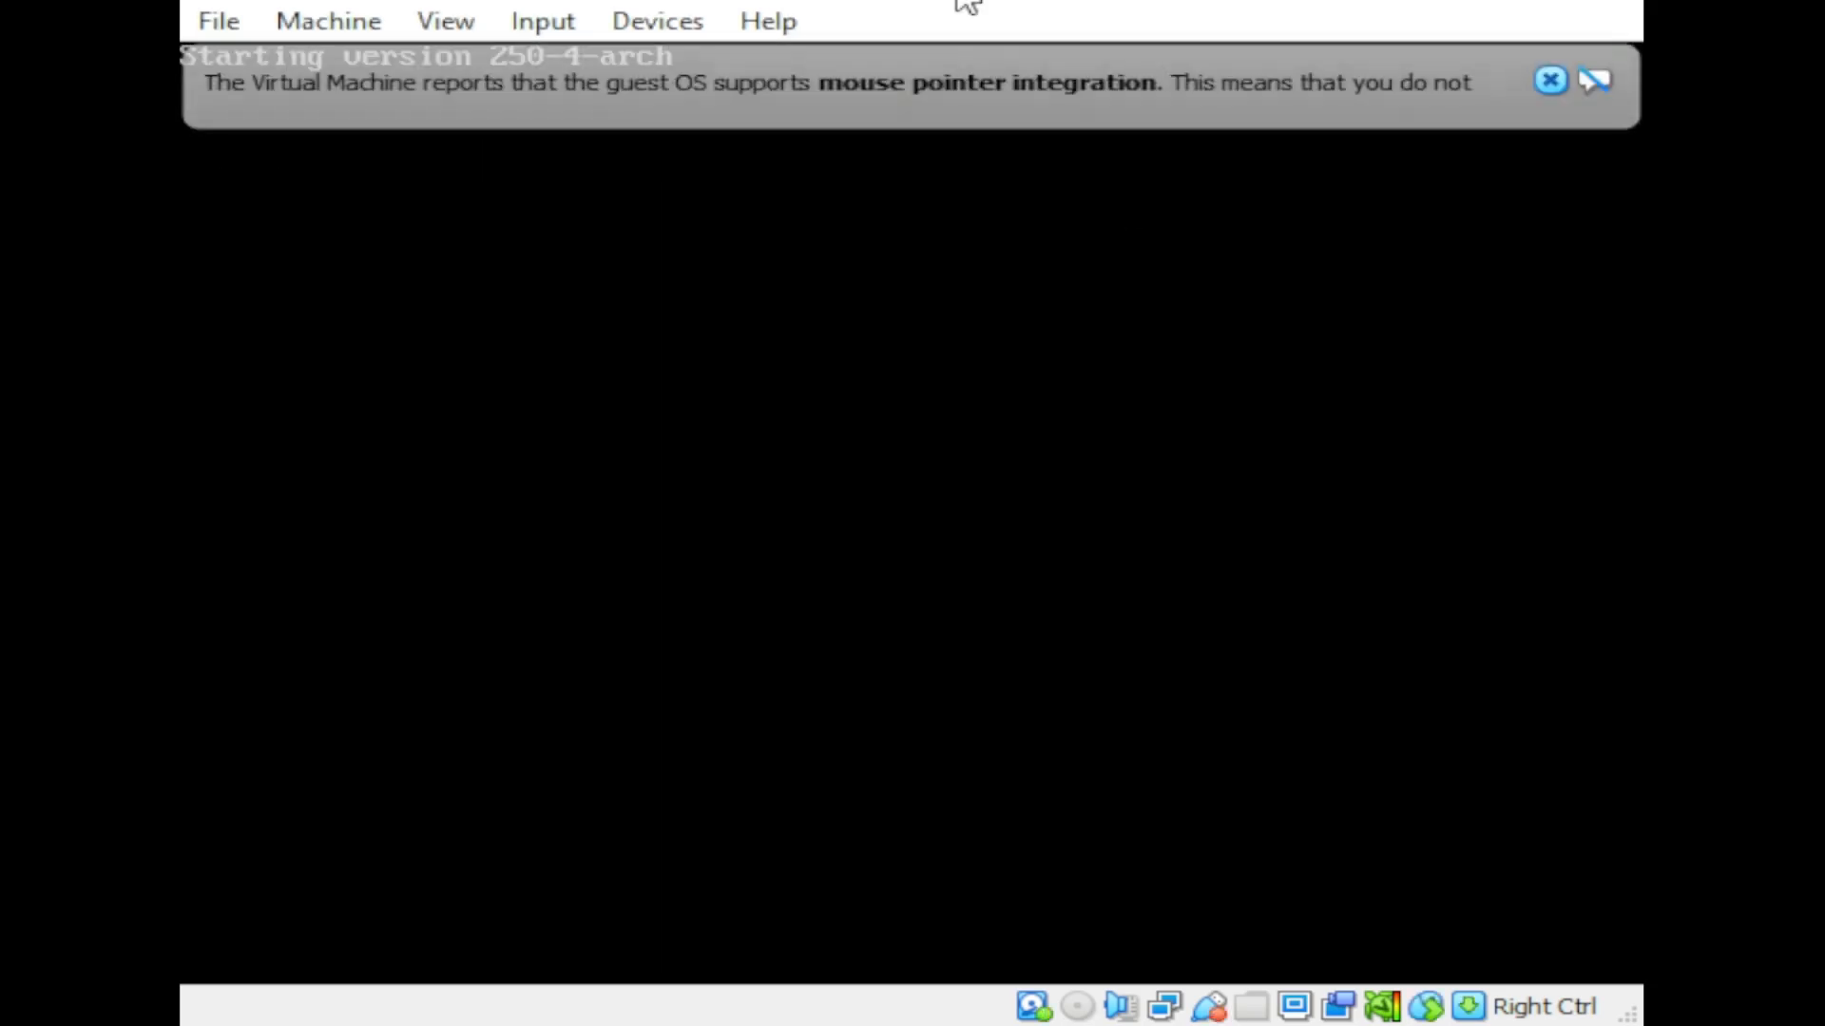
pyautogui.click(1550, 80)
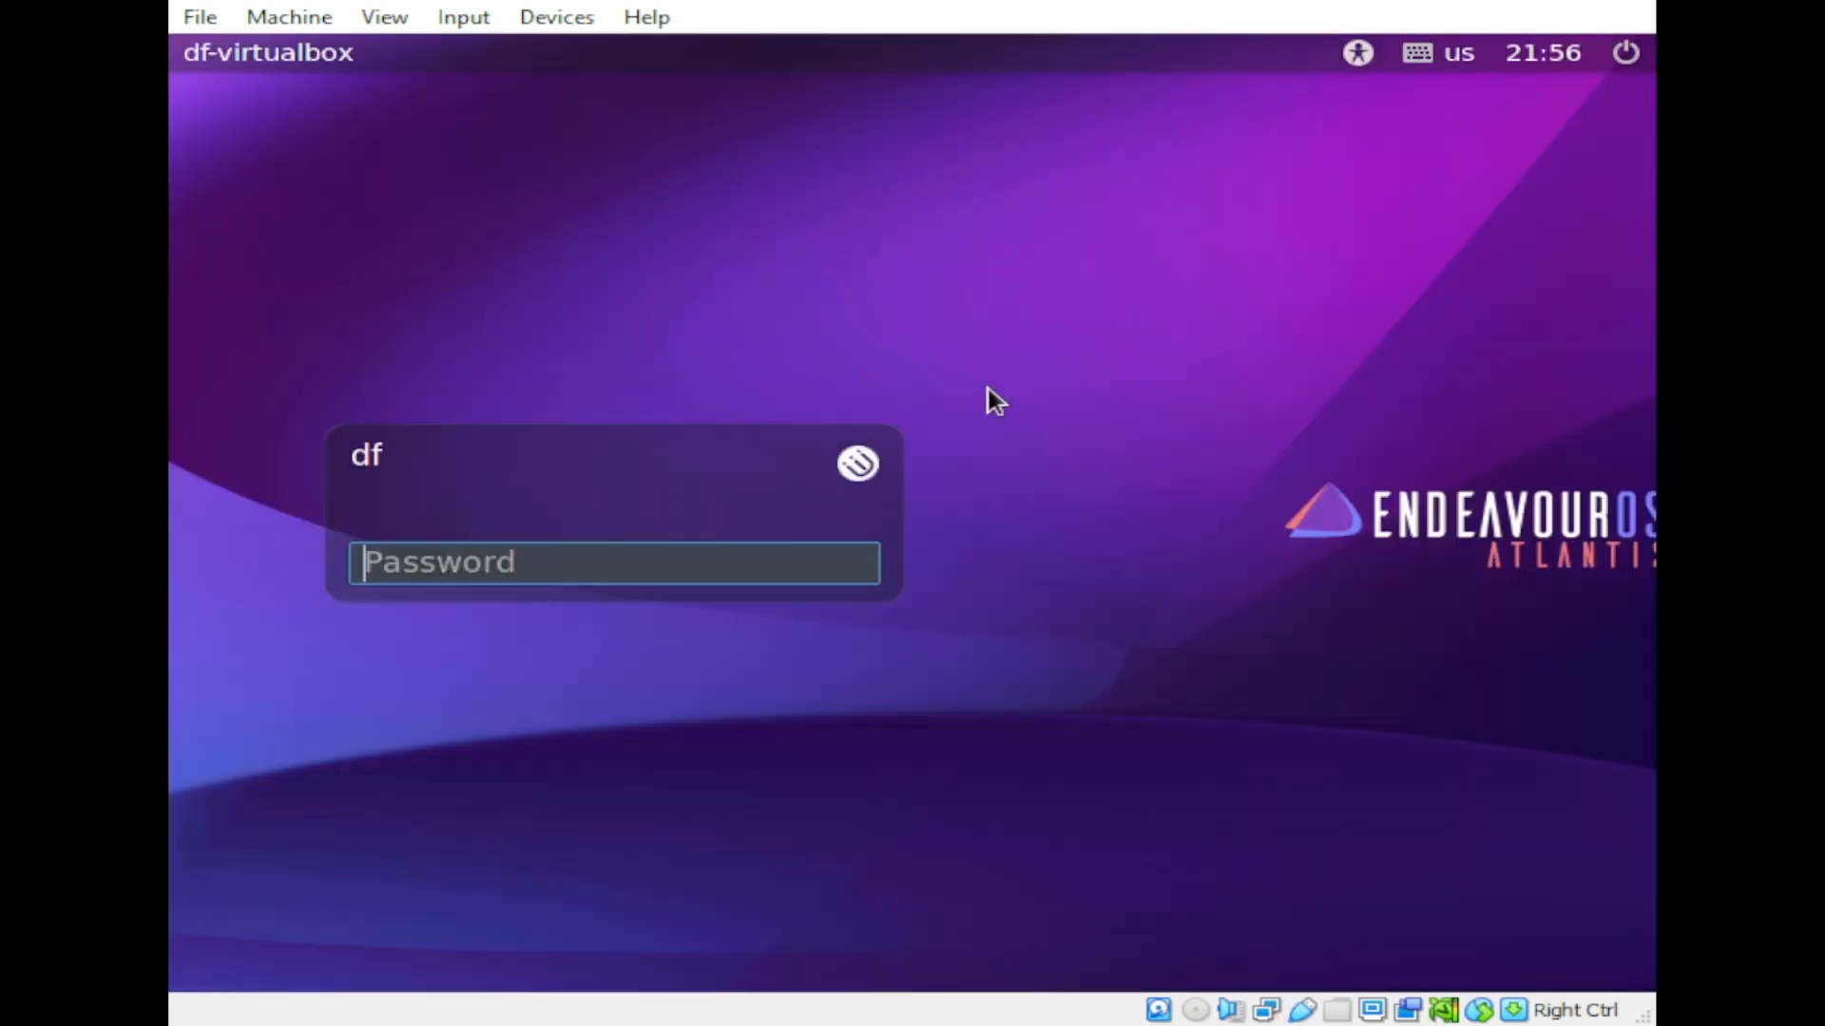
pyautogui.write('****')
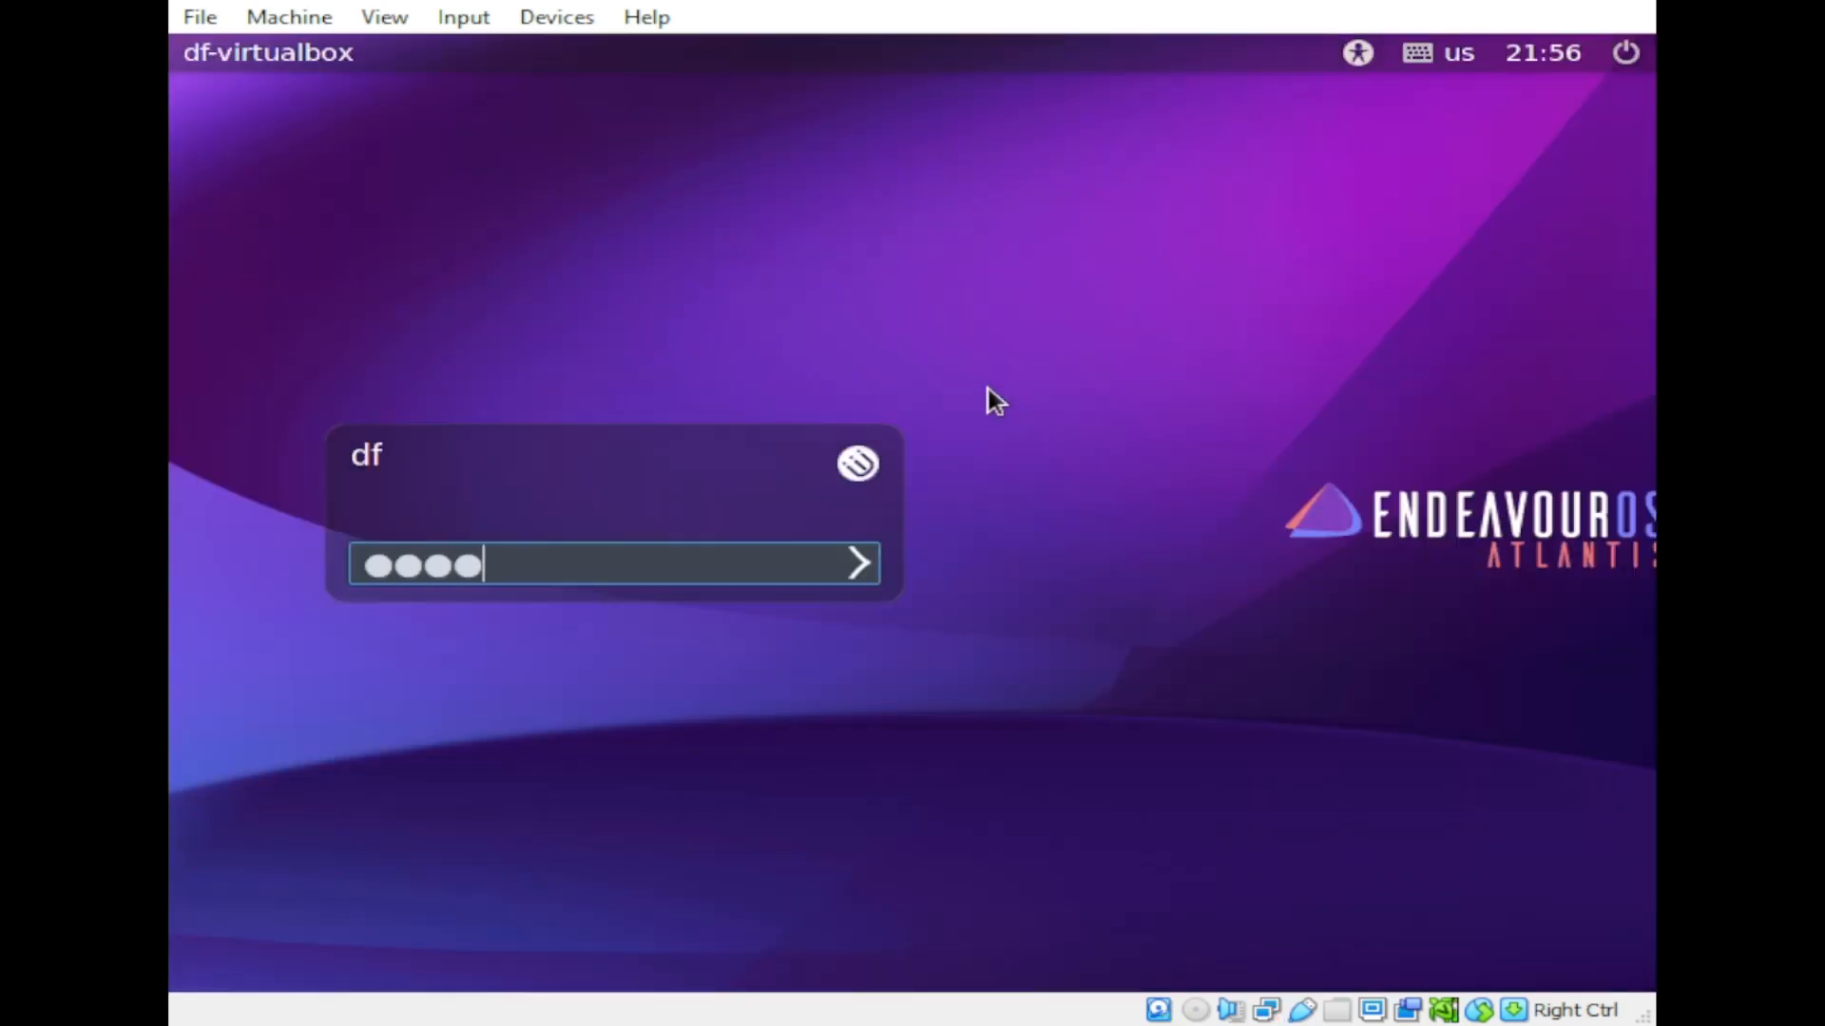
pyautogui.write('***')
# Step: Log in, close the empty Firefox window, and return to the terminal workspace
pyautogui.press('Return')
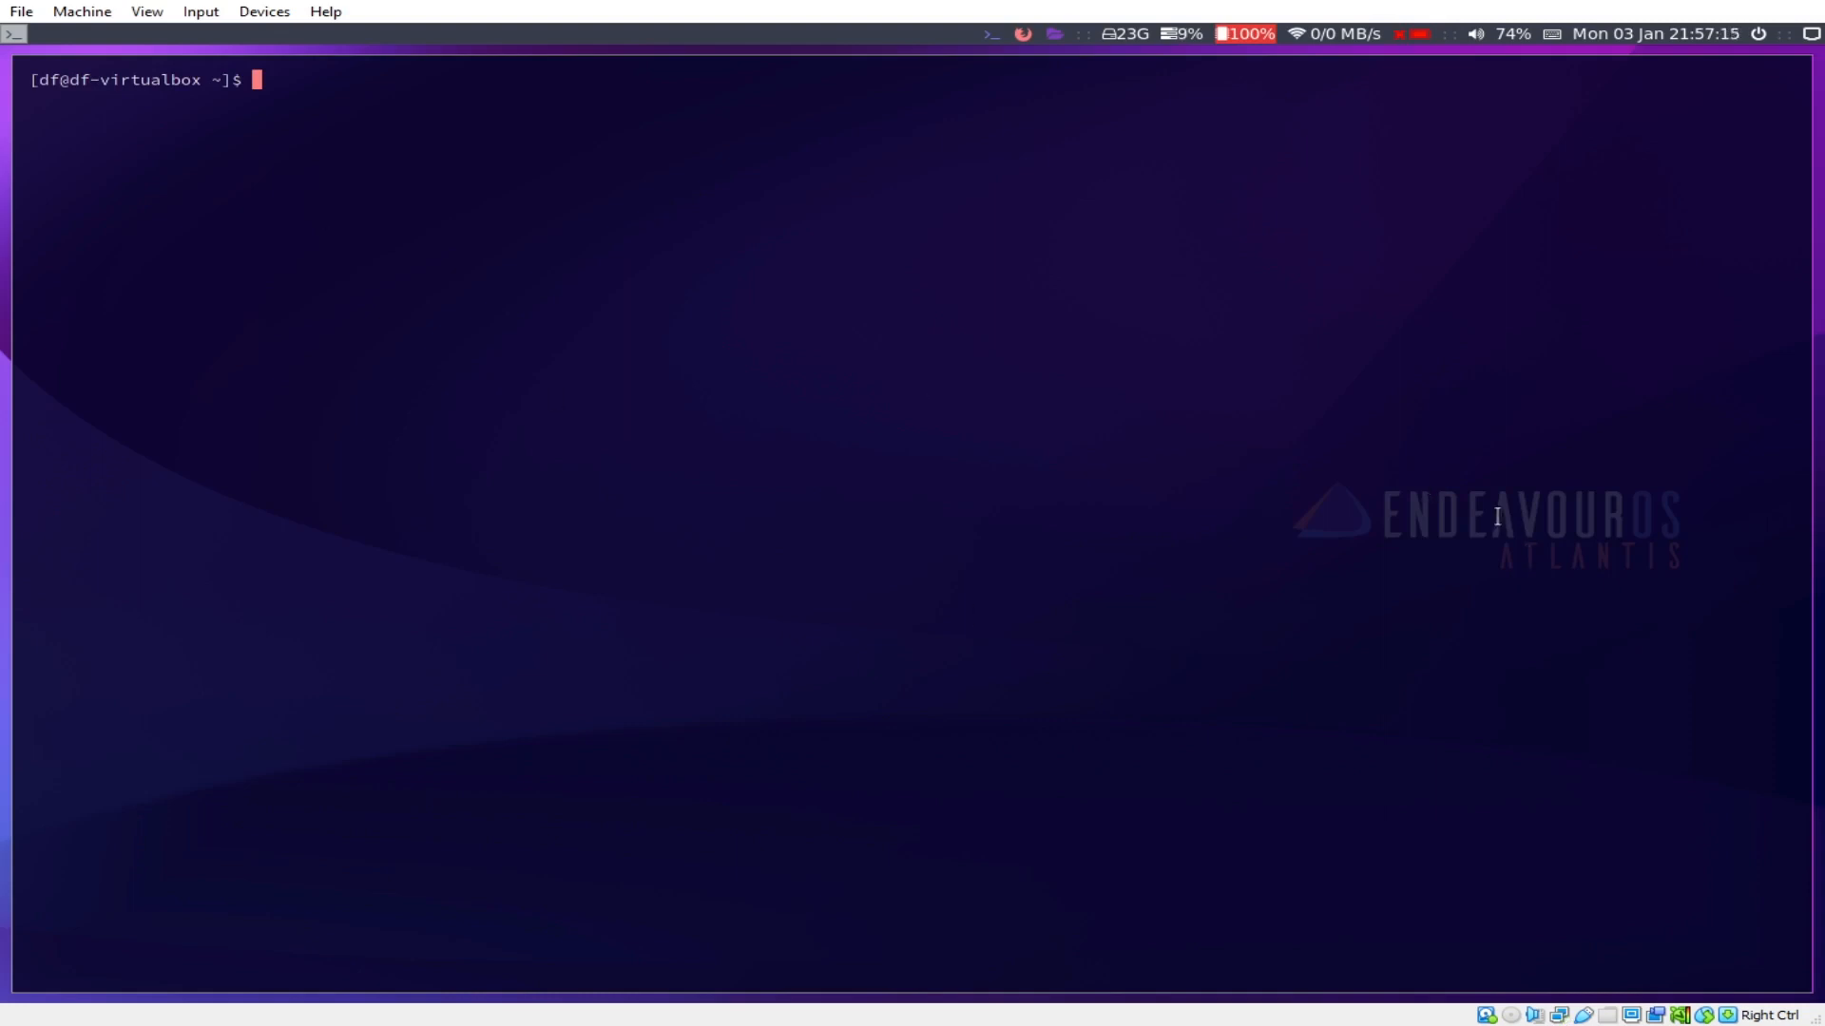
pyautogui.press('super+w')
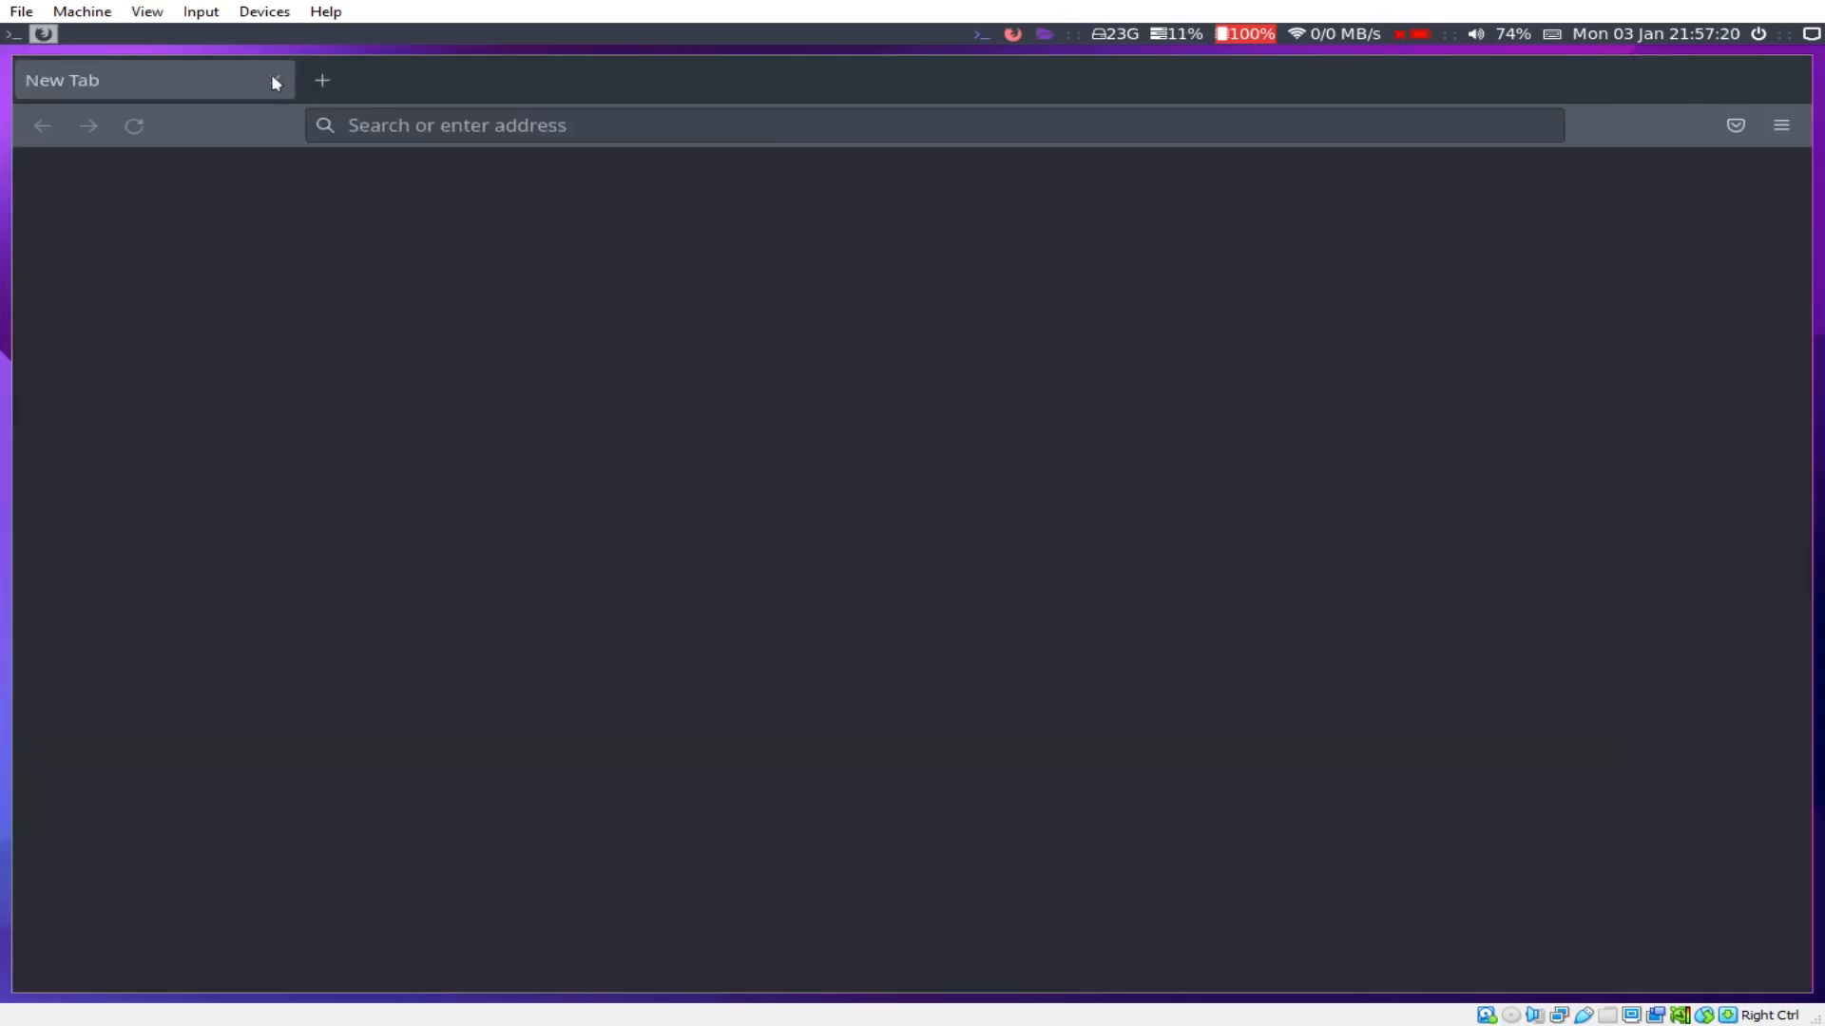
pyautogui.click(275, 82)
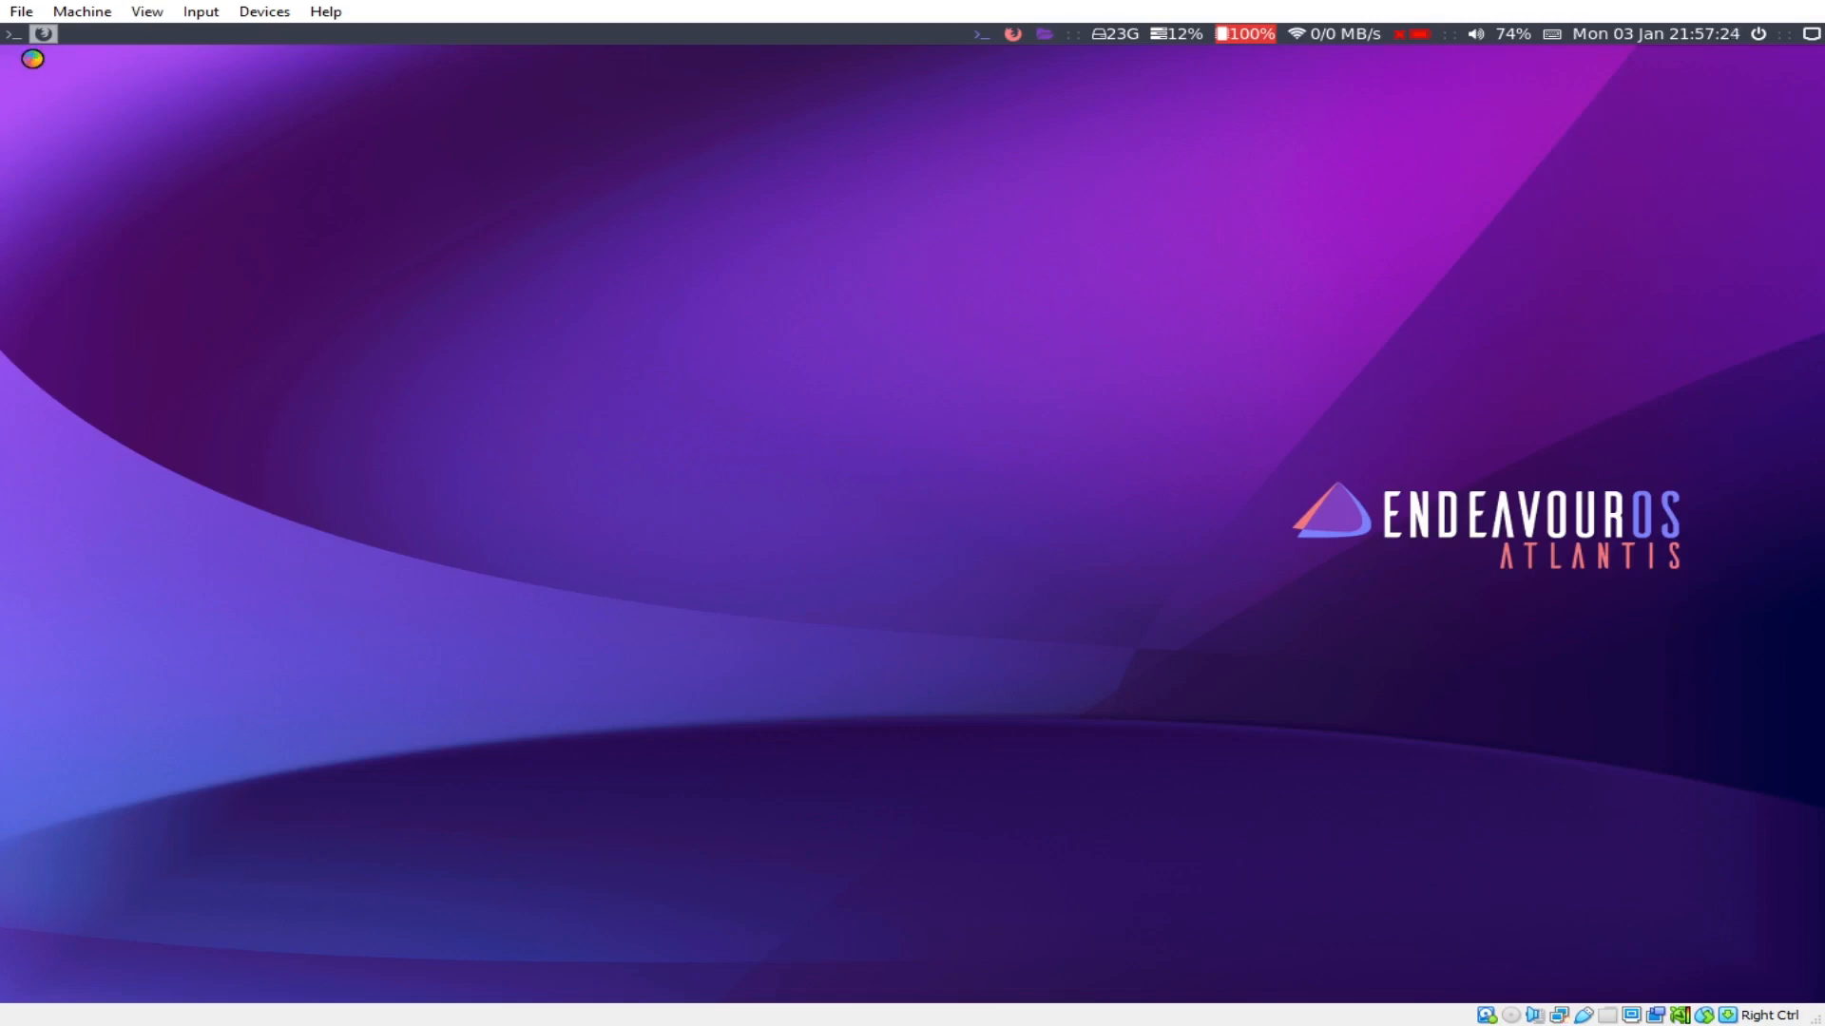
pyautogui.click(17, 36)
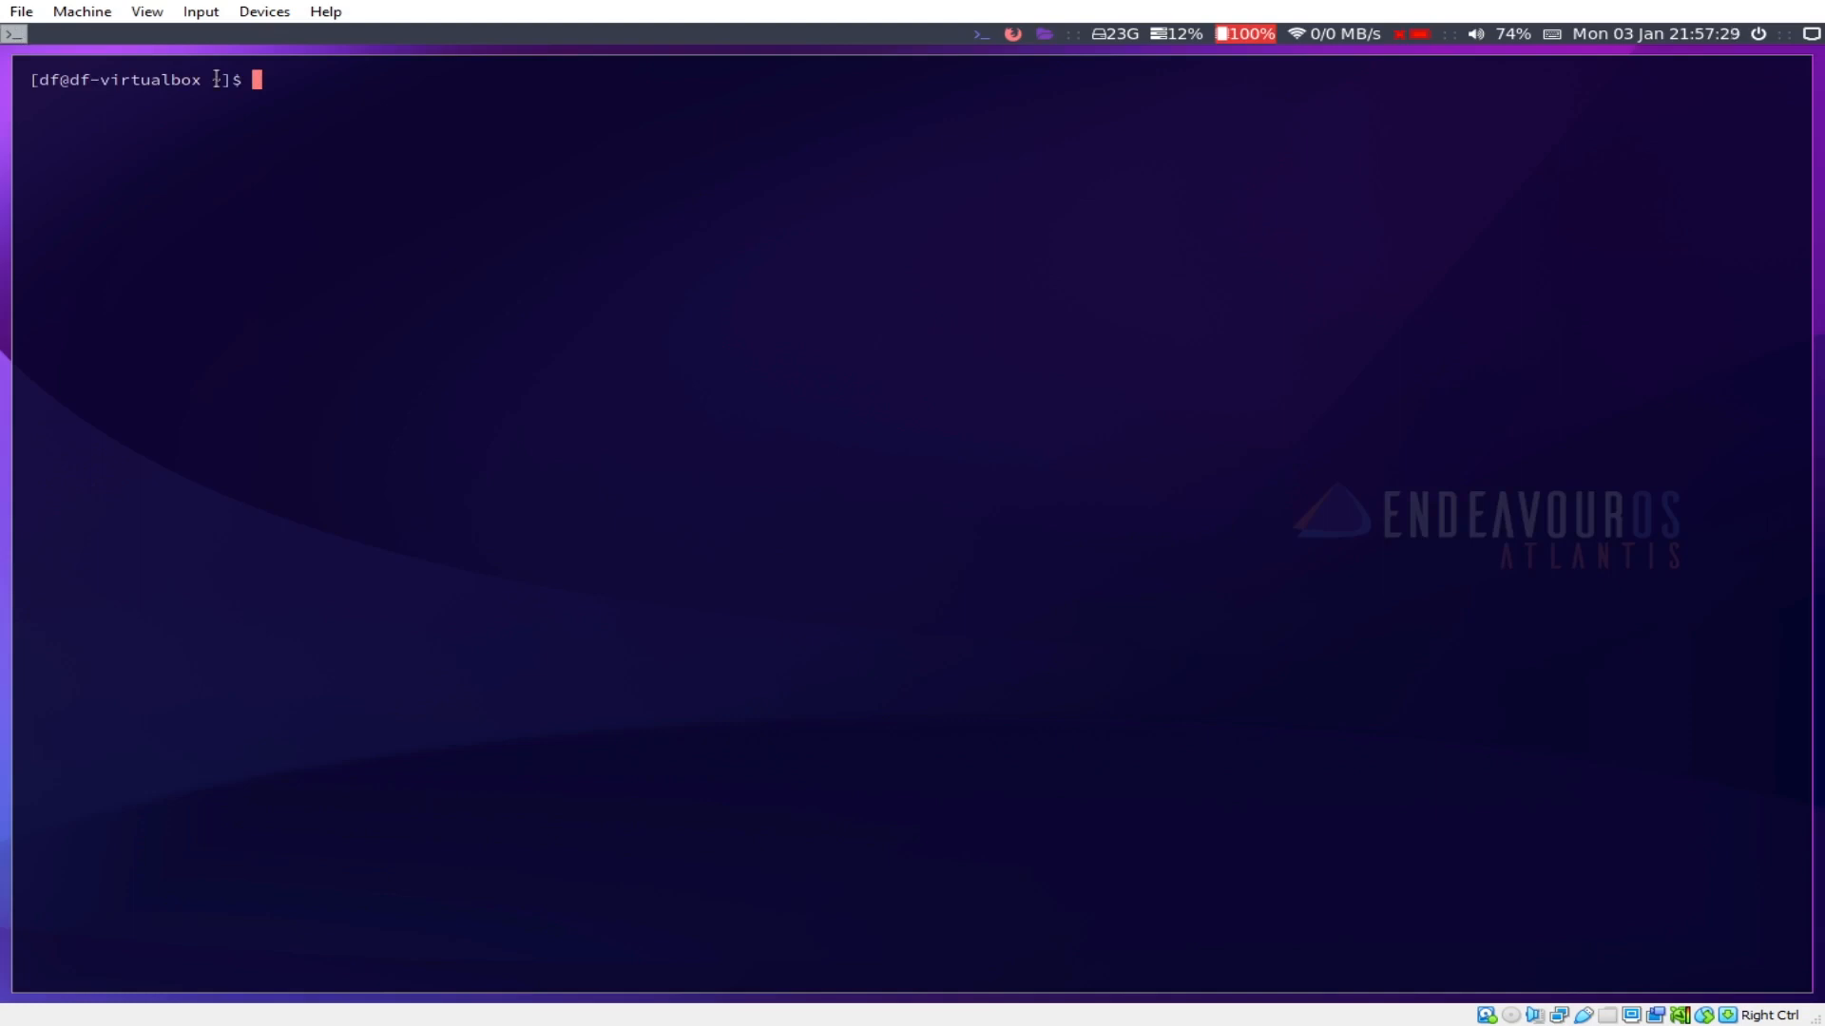
pyautogui.press('super+Return')
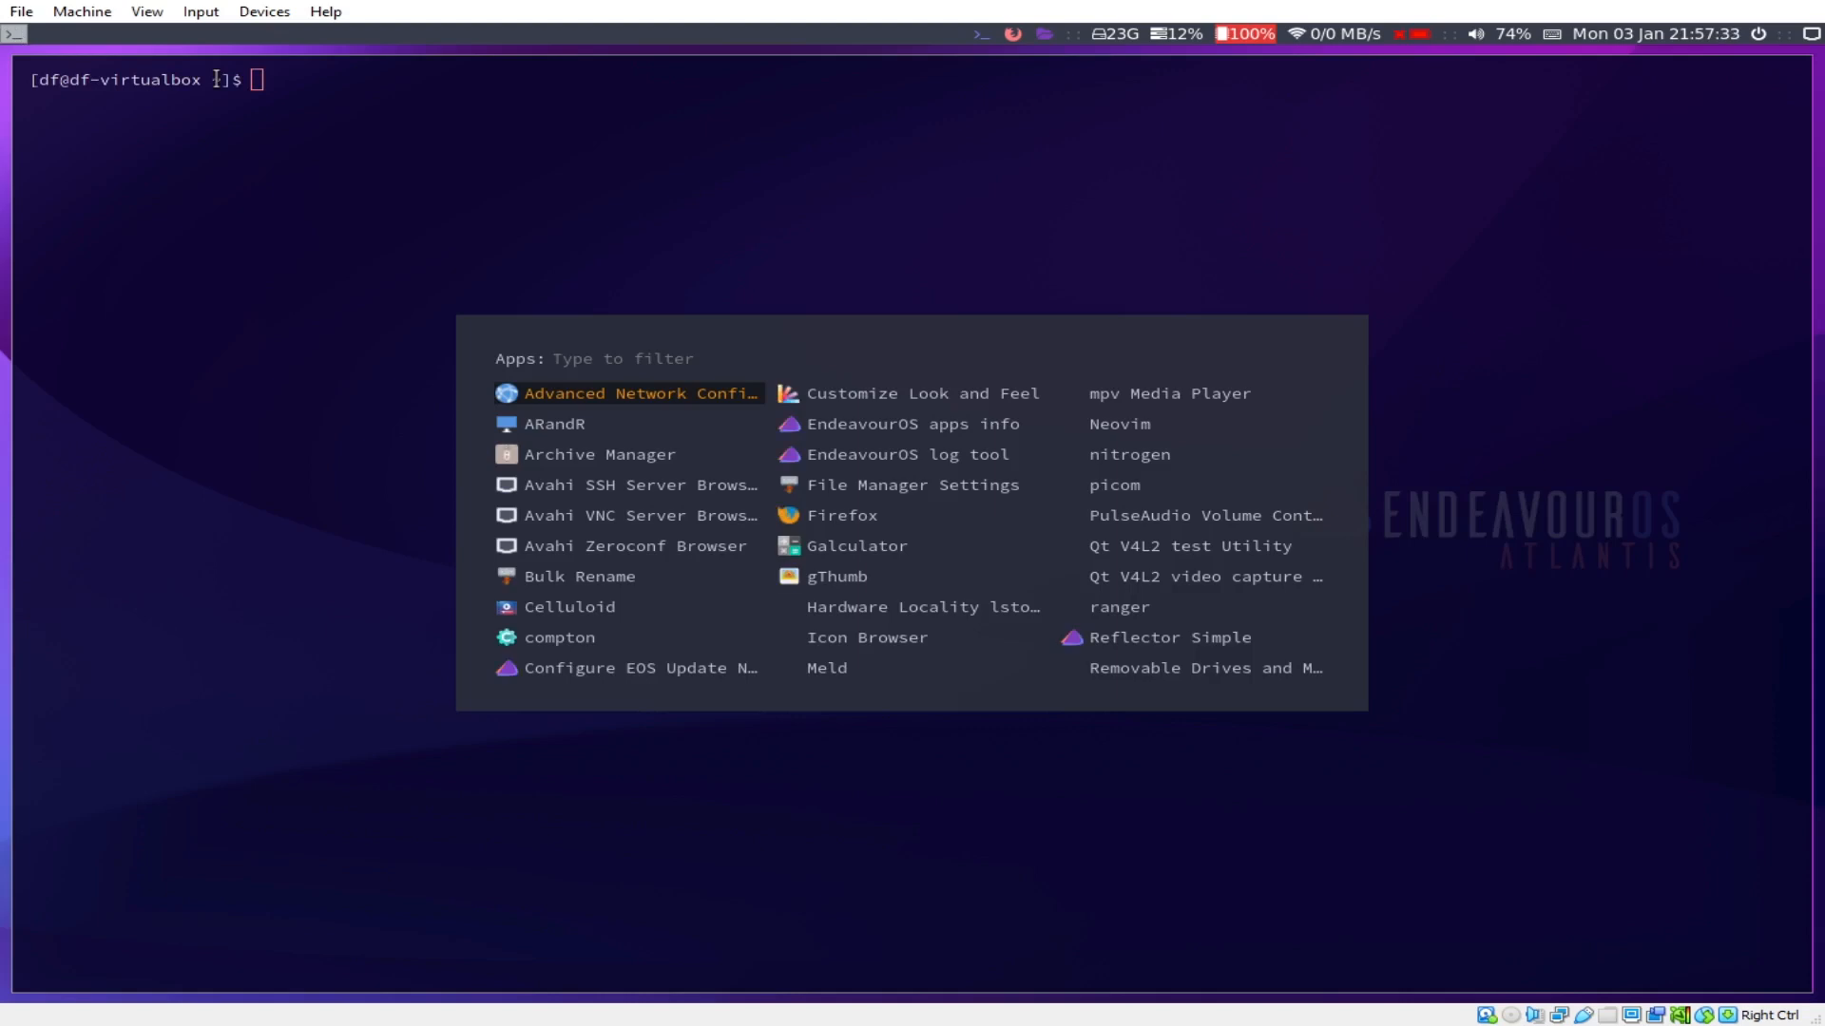
# Step: Arrow through the rofi app list to ARandR, then dismiss the launcher
pyautogui.press('Down')
pyautogui.press('Down')
pyautogui.press('Down')
pyautogui.press('Right')
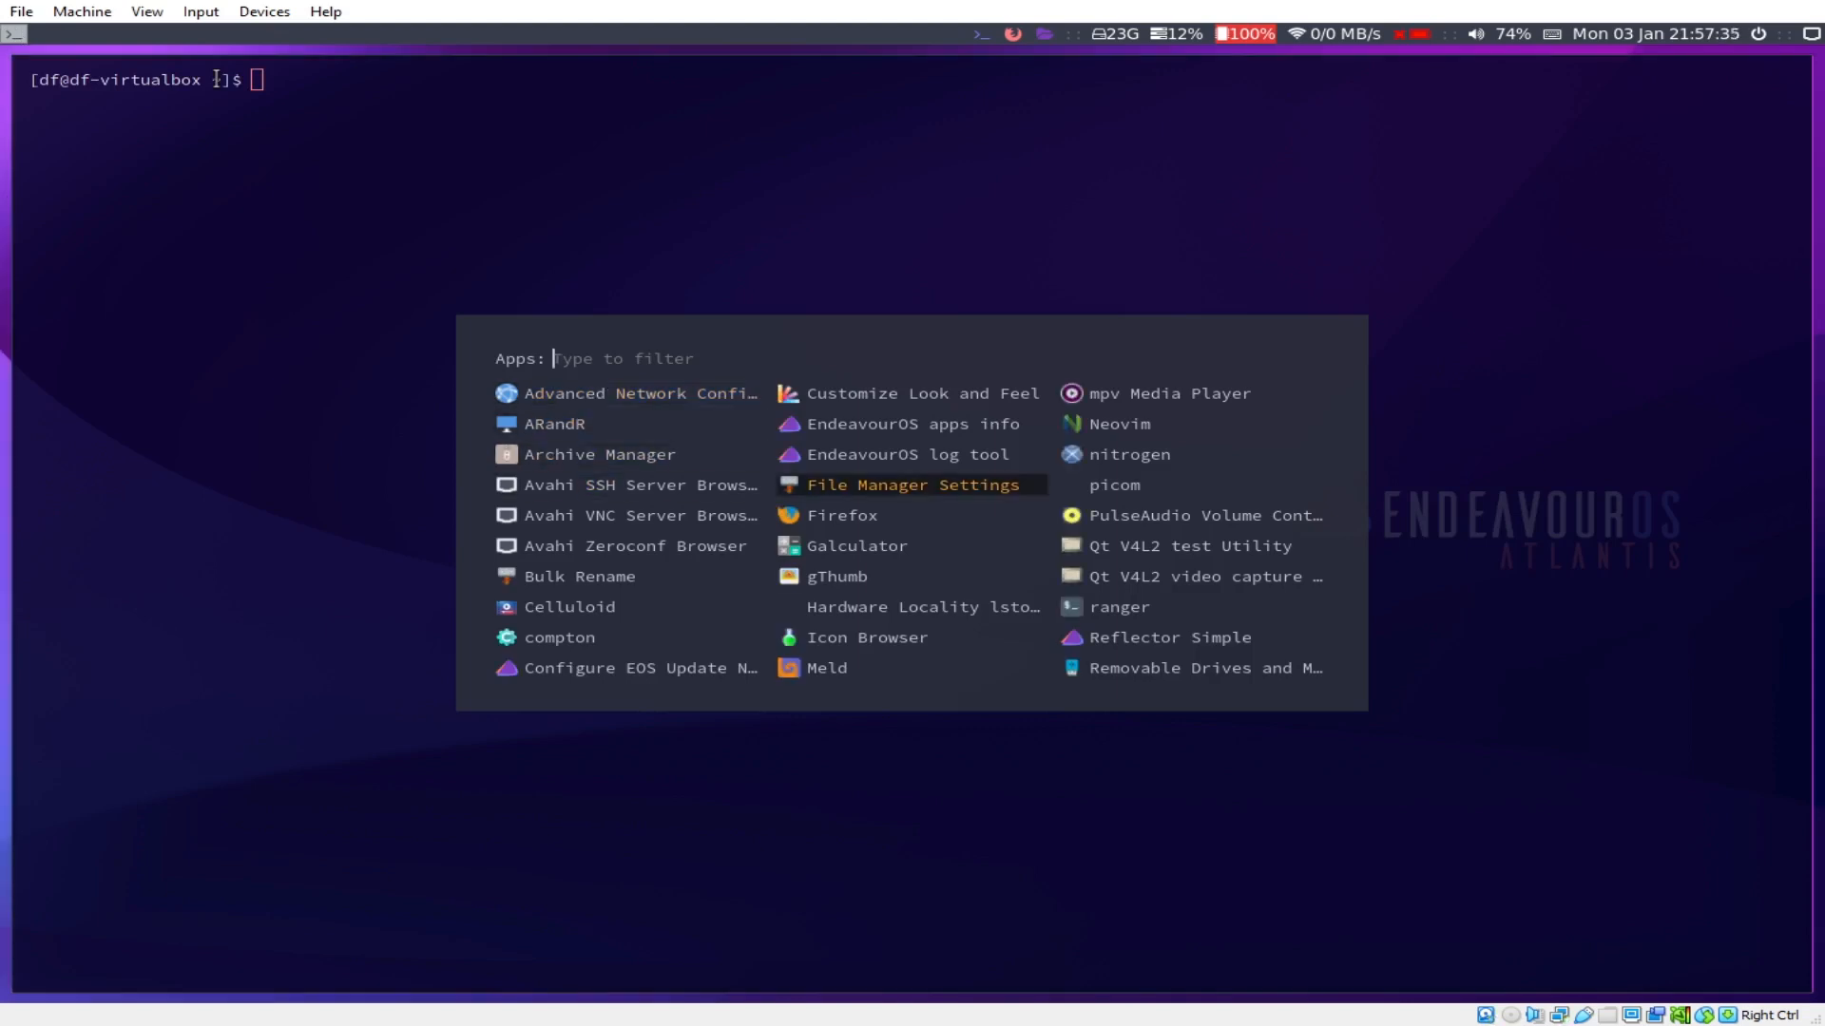
pyautogui.press('Left')
pyautogui.press('Up')
pyautogui.press('Up')
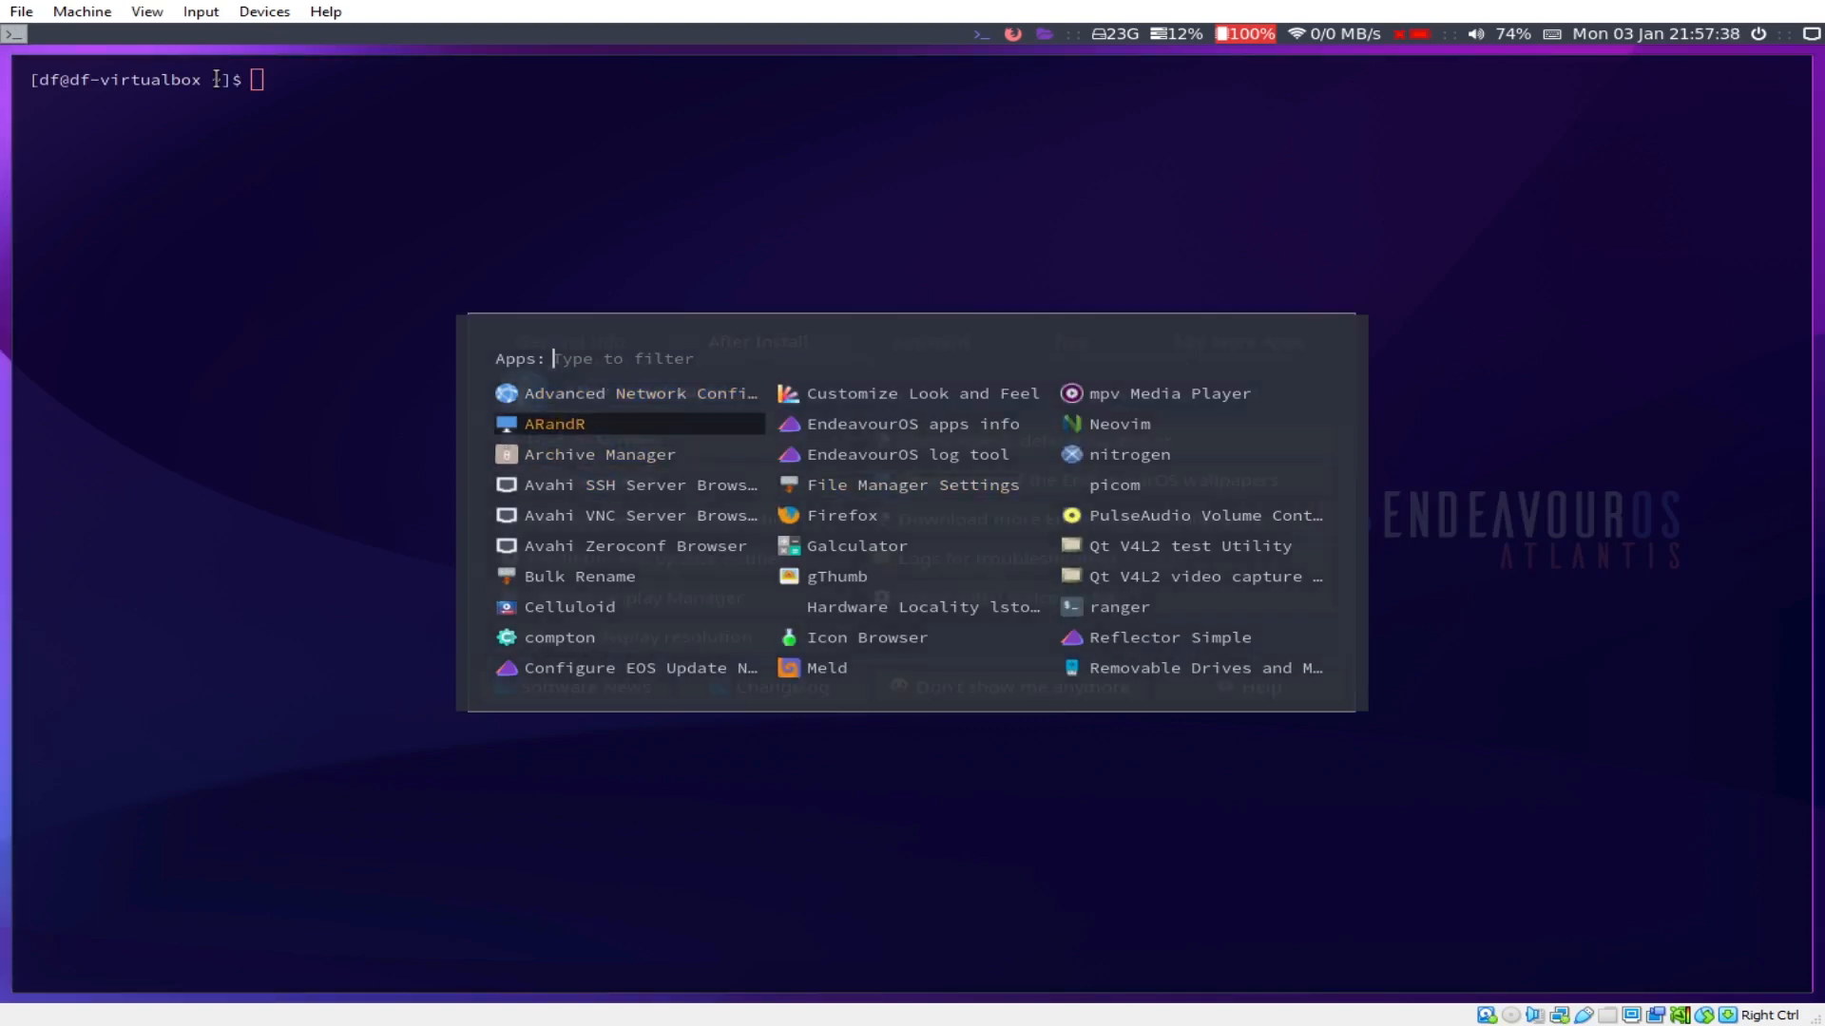
pyautogui.press('Escape')
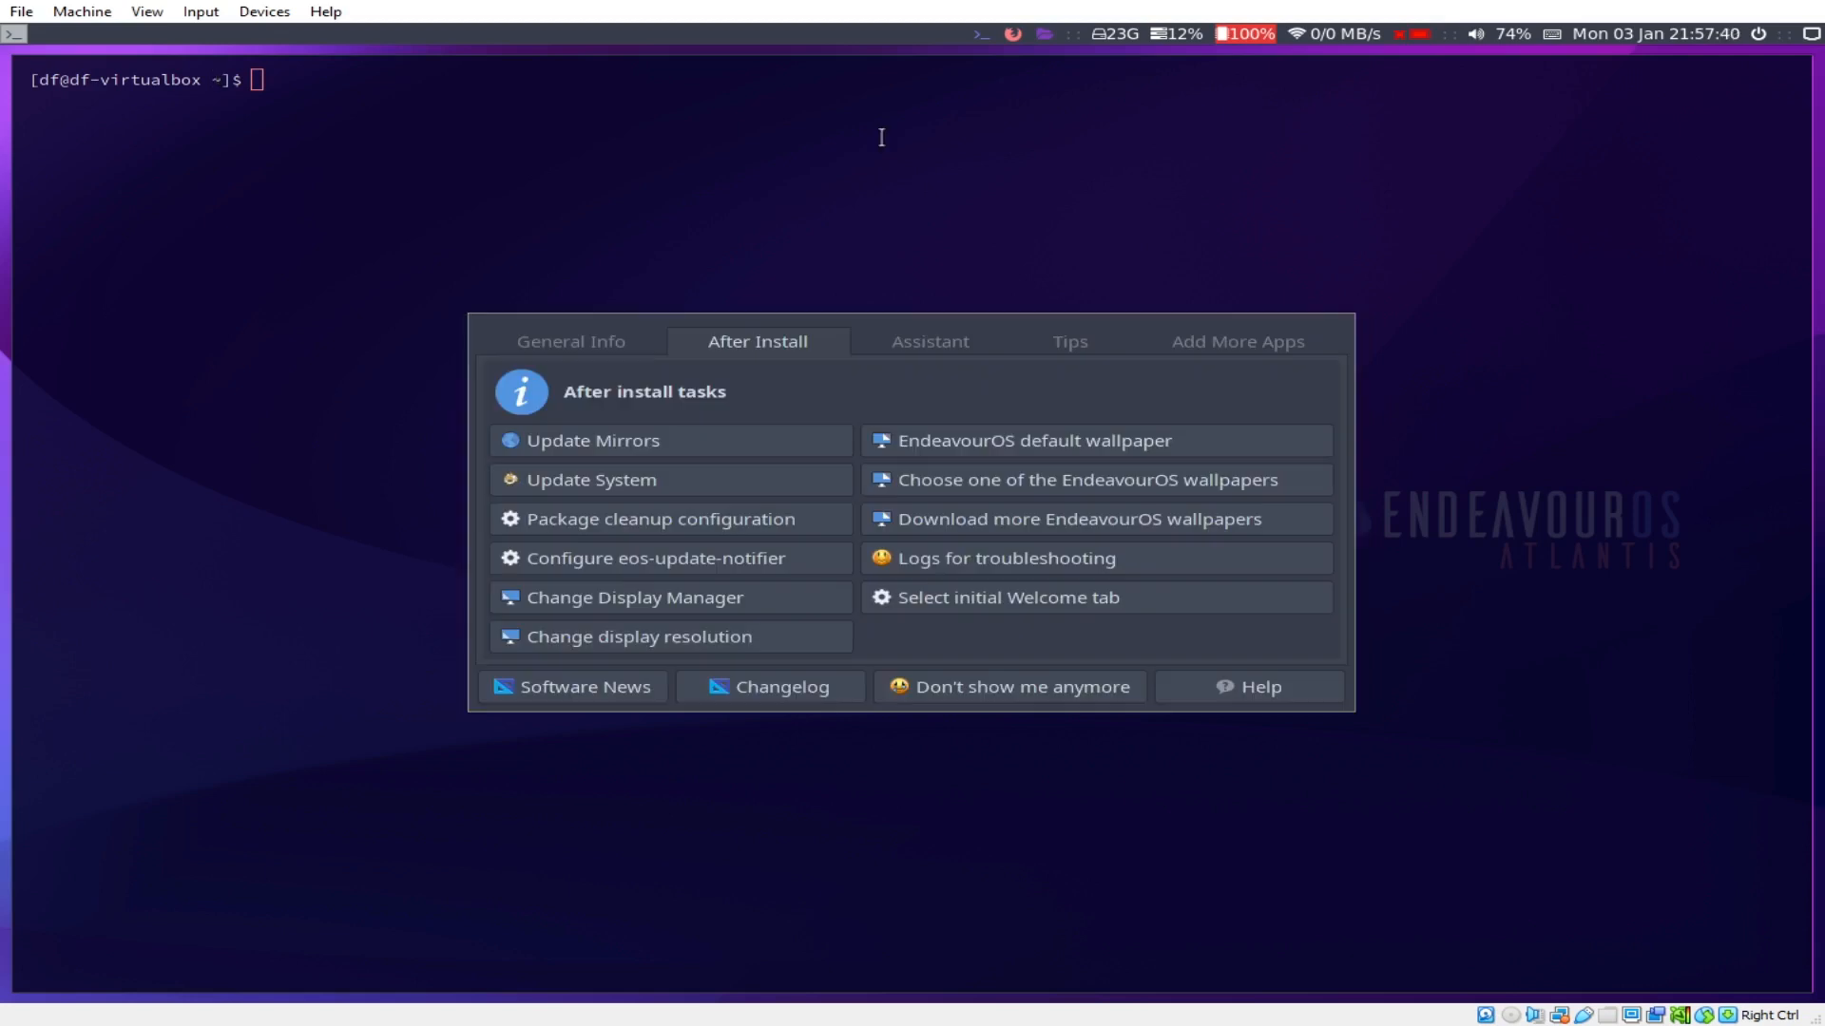
# Step: Close the Welcome window, launch Firefox by searching 'fire', and acknowledge its warning
pyautogui.press('super+q')
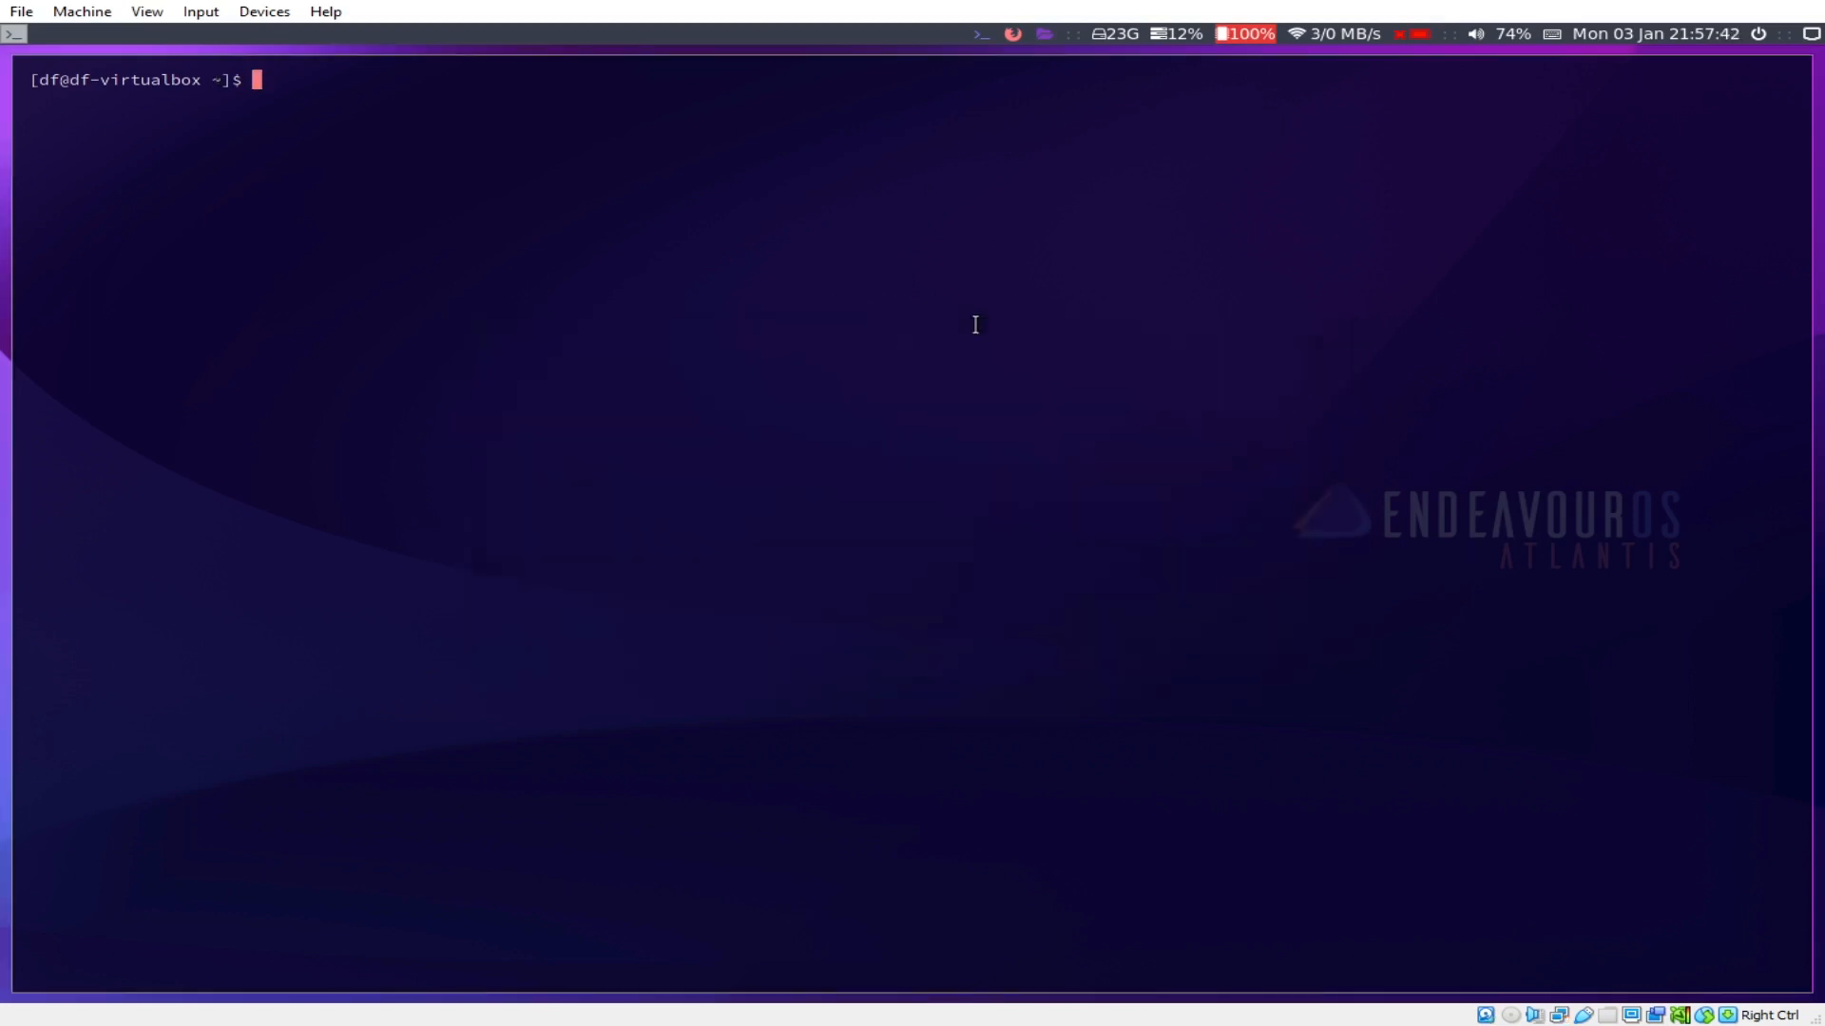
pyautogui.press('super+d')
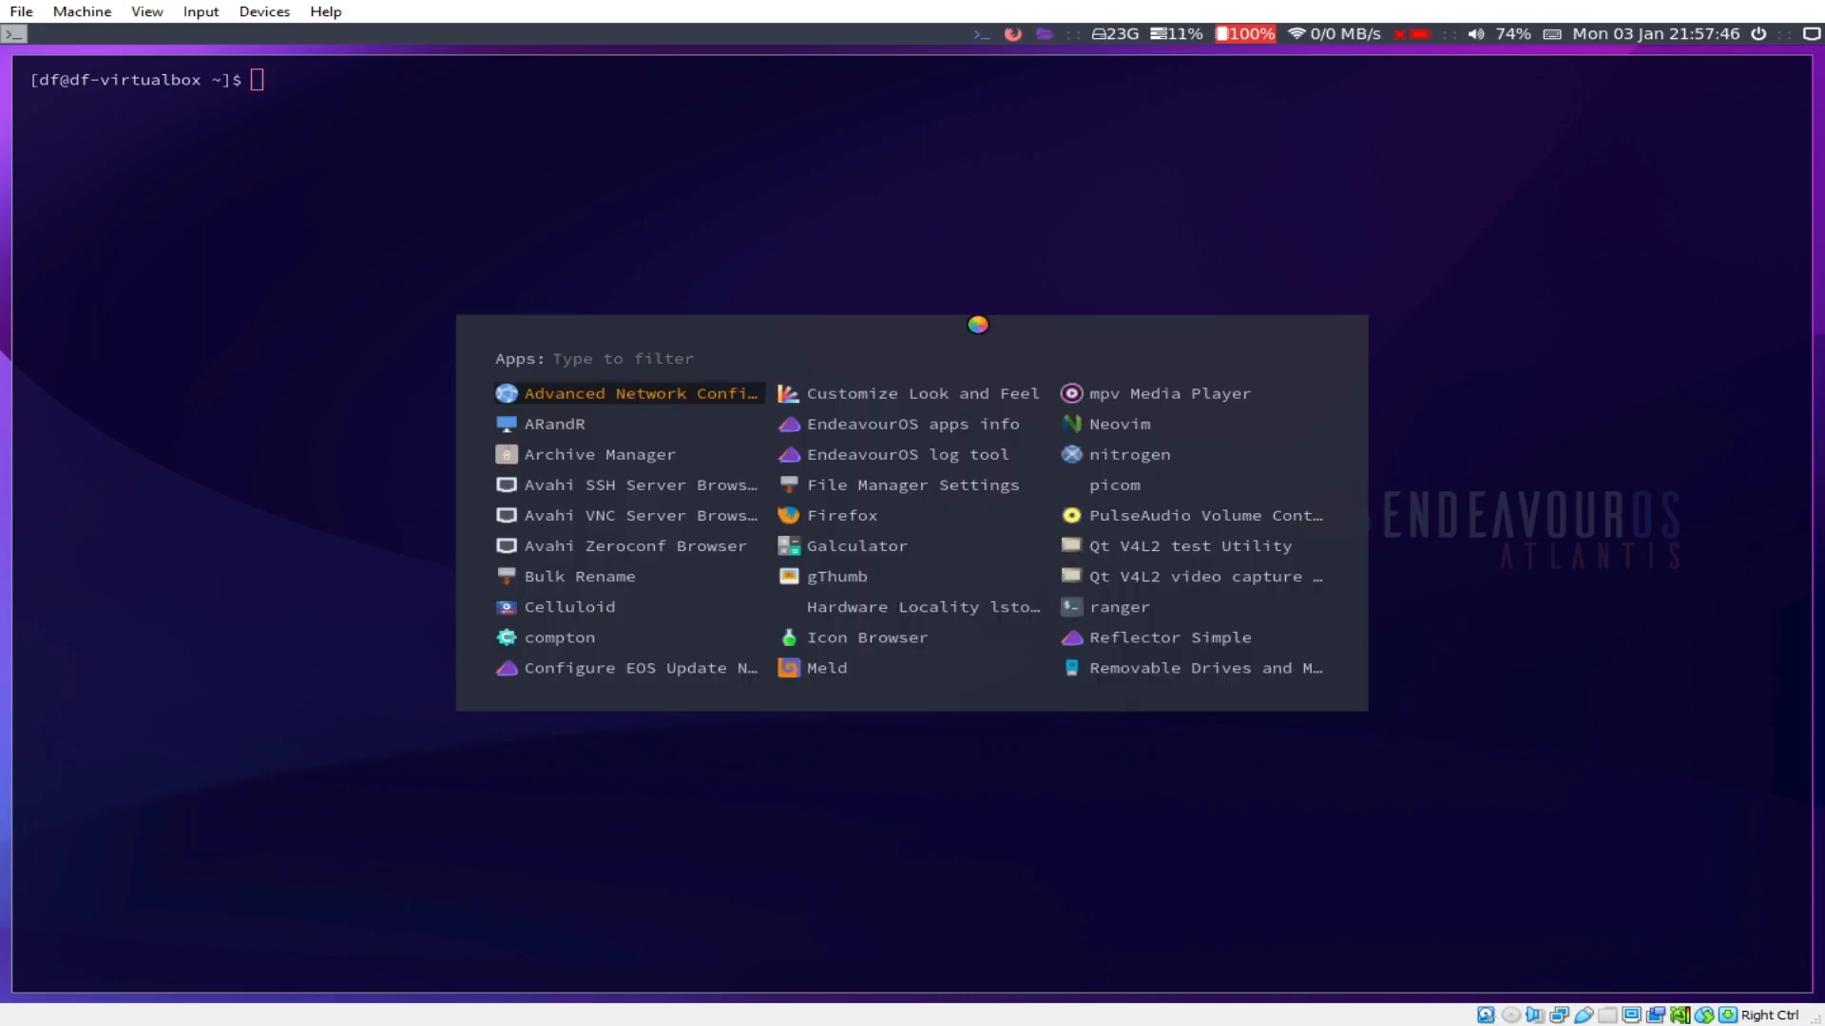
pyautogui.write('fire')
pyautogui.press('Return')
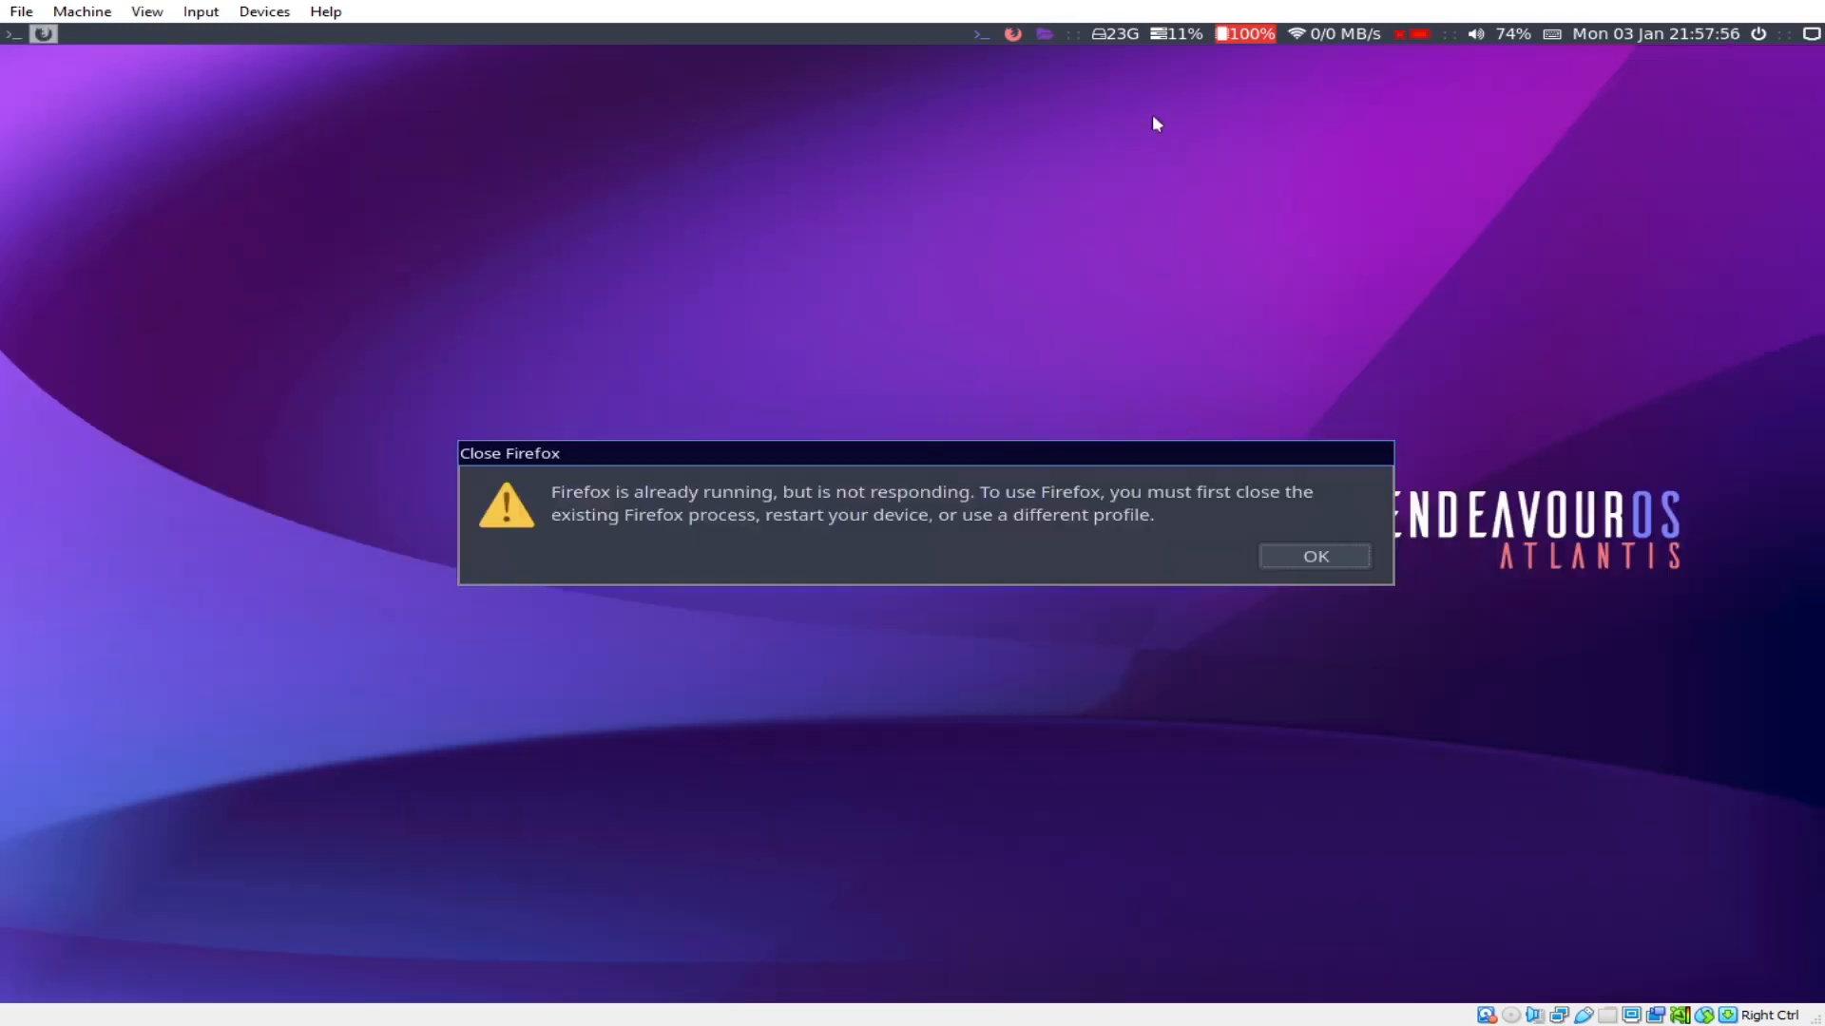
pyautogui.click(1334, 558)
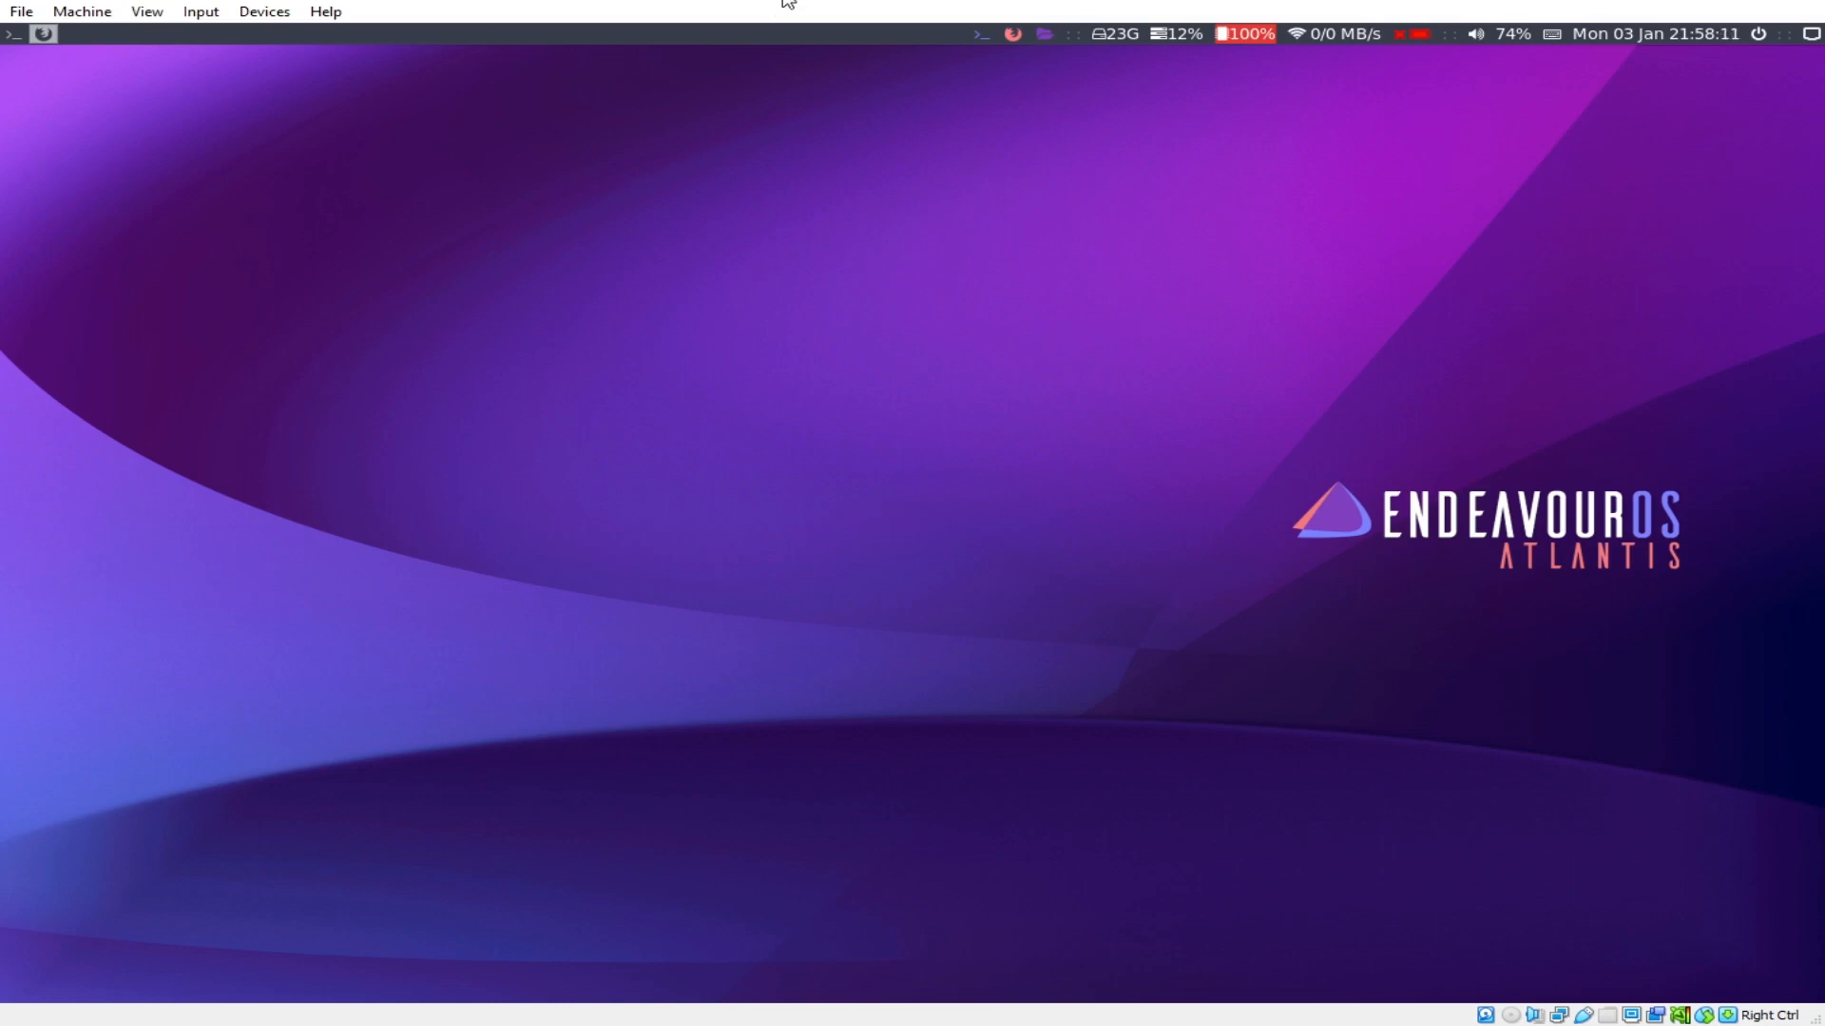
# Step: Open a new terminal from the bar and close it with exit
pyautogui.click(49, 35)
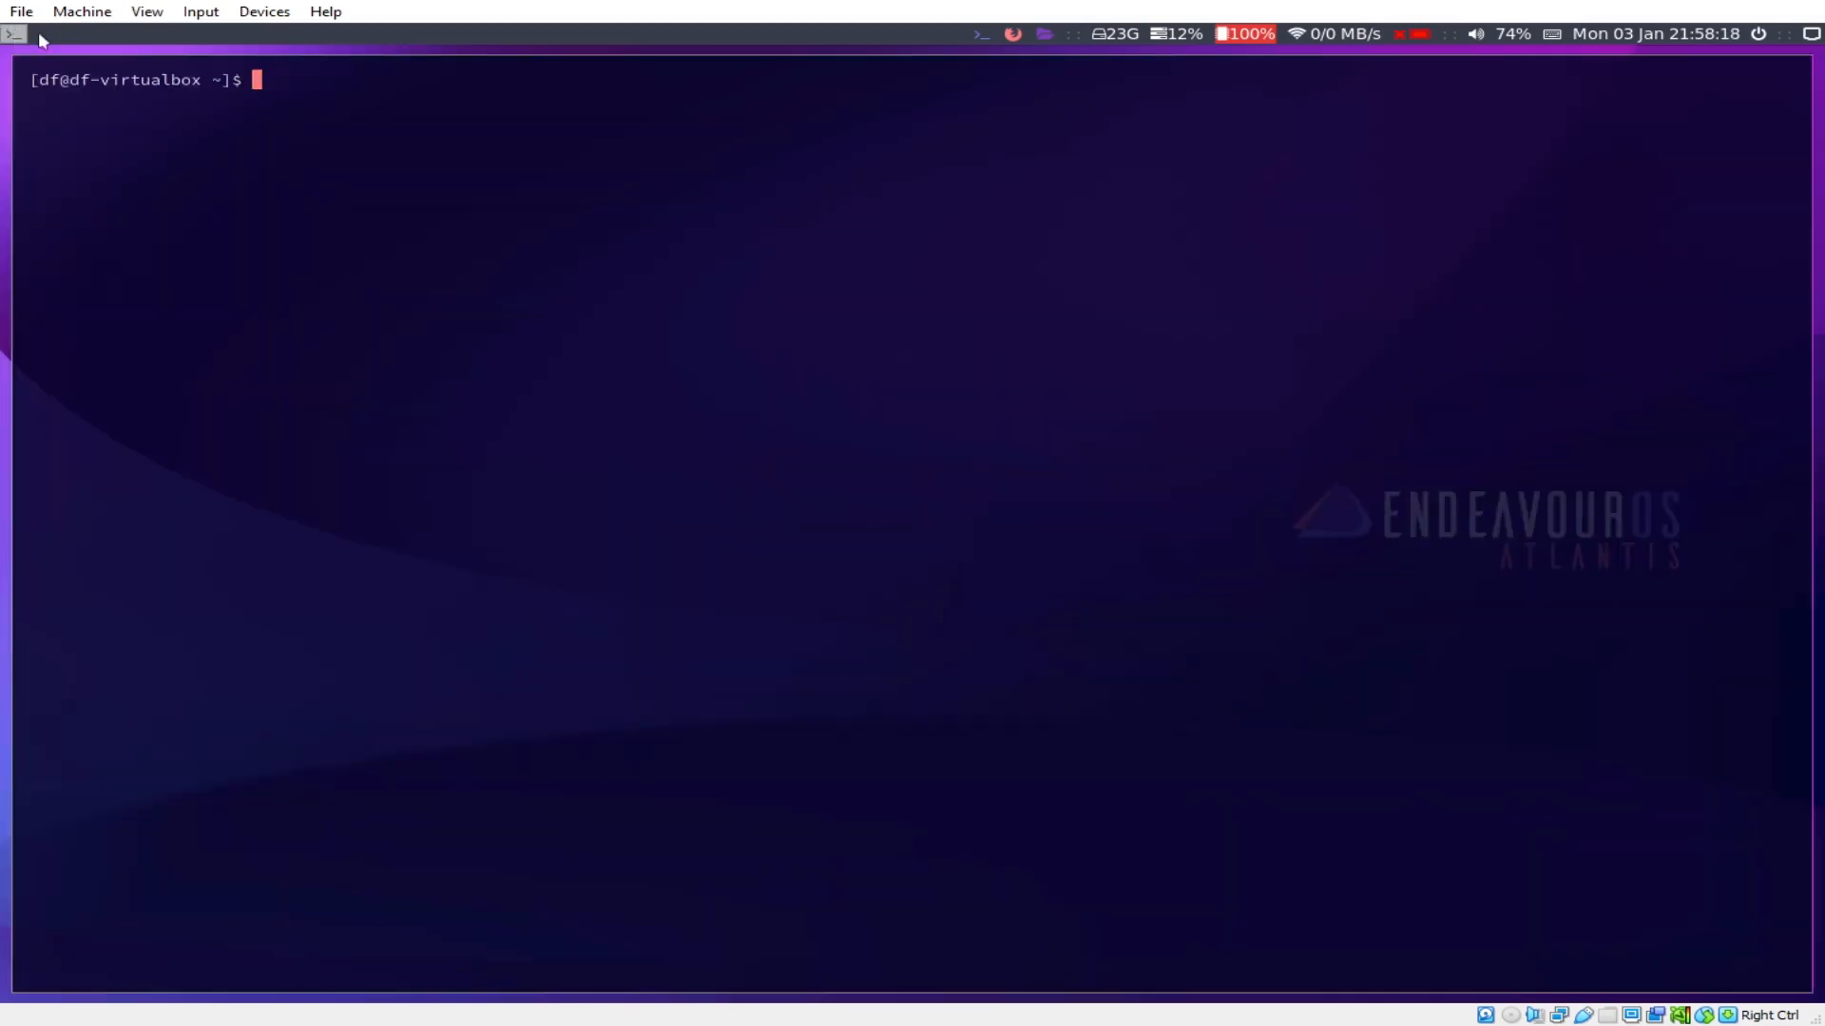
pyautogui.write('exit')
pyautogui.press('Return')
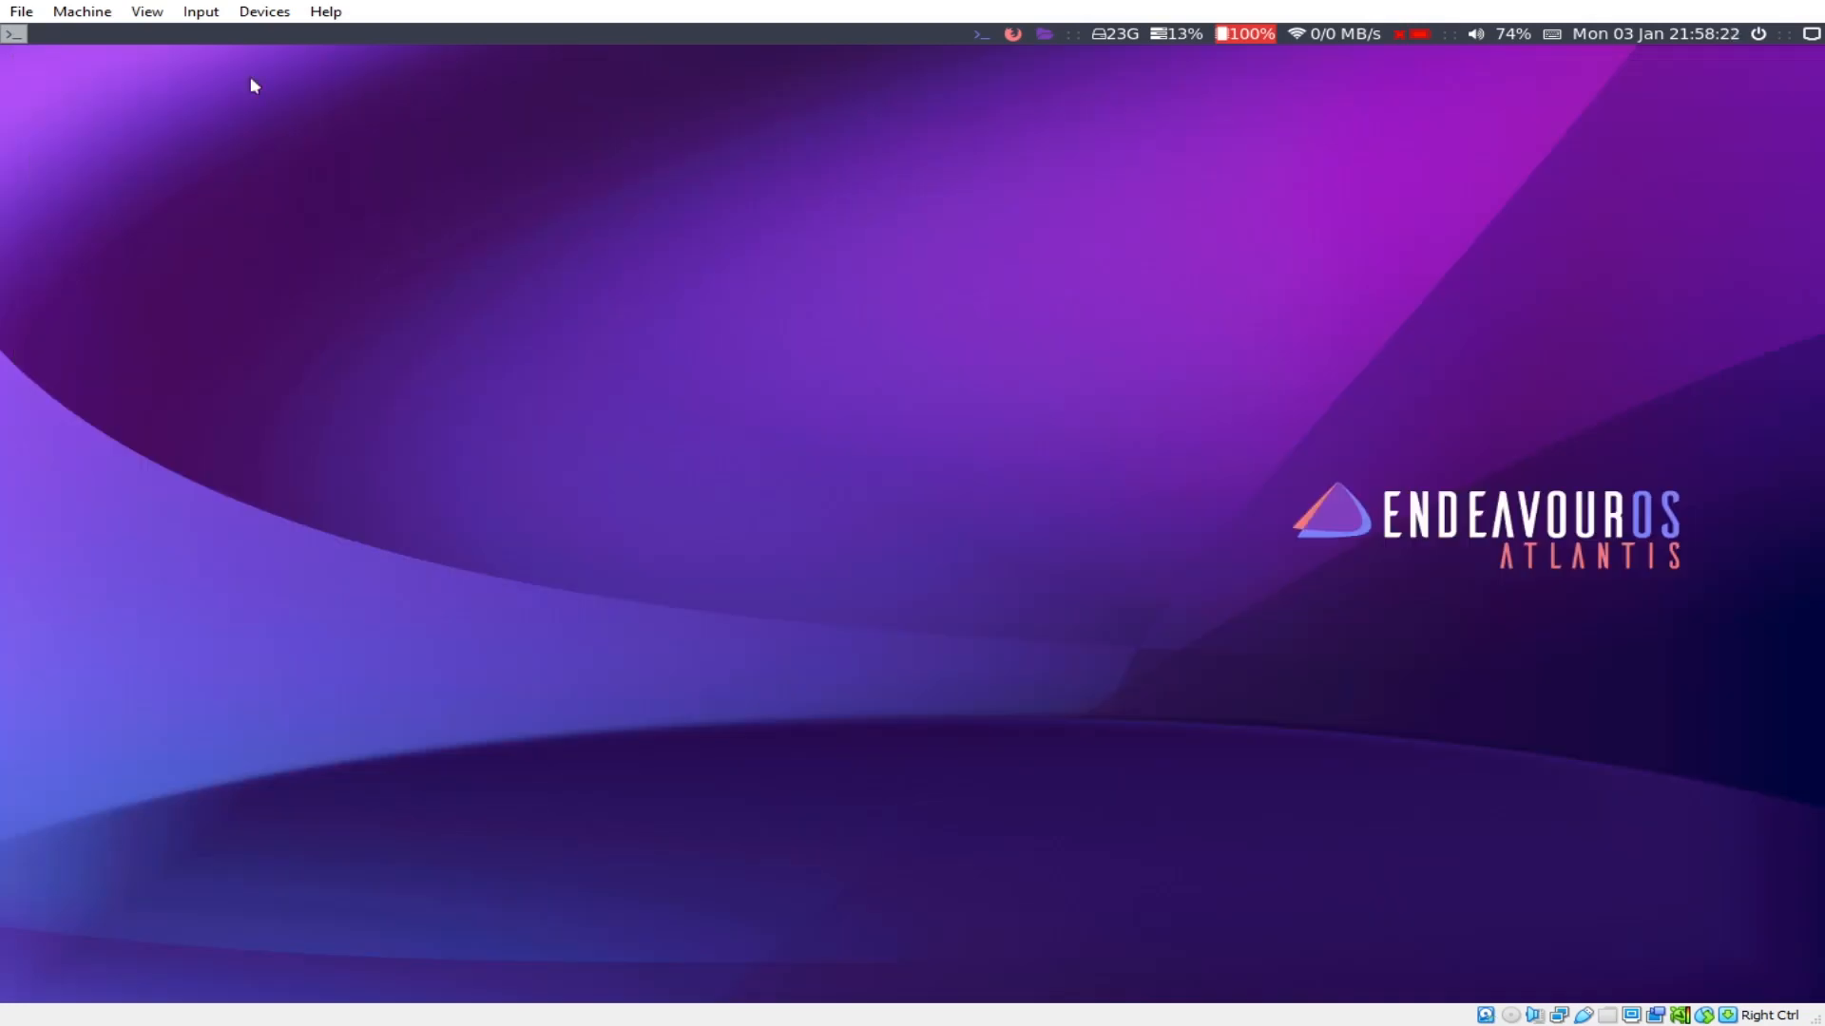
# Step: Launch Firefox, dismiss its not-responding warning, and start a second Firefox window
pyautogui.press('super+d')
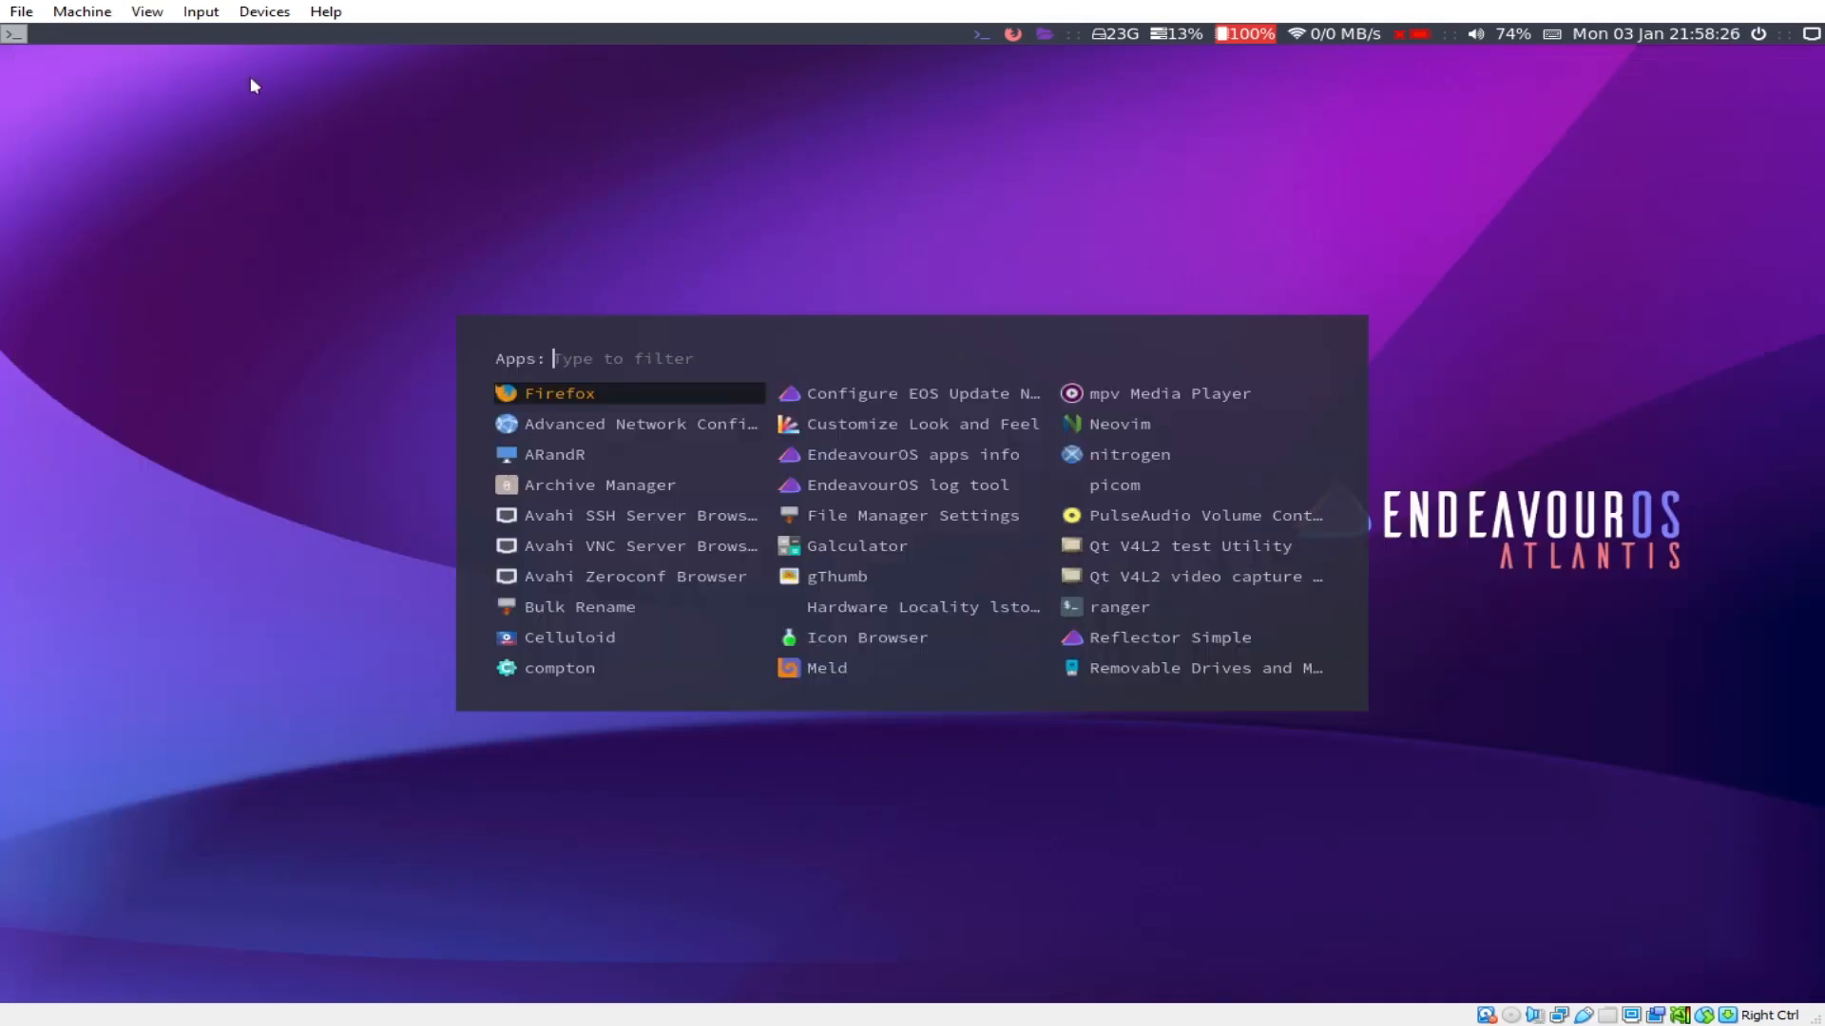
pyautogui.press('Escape')
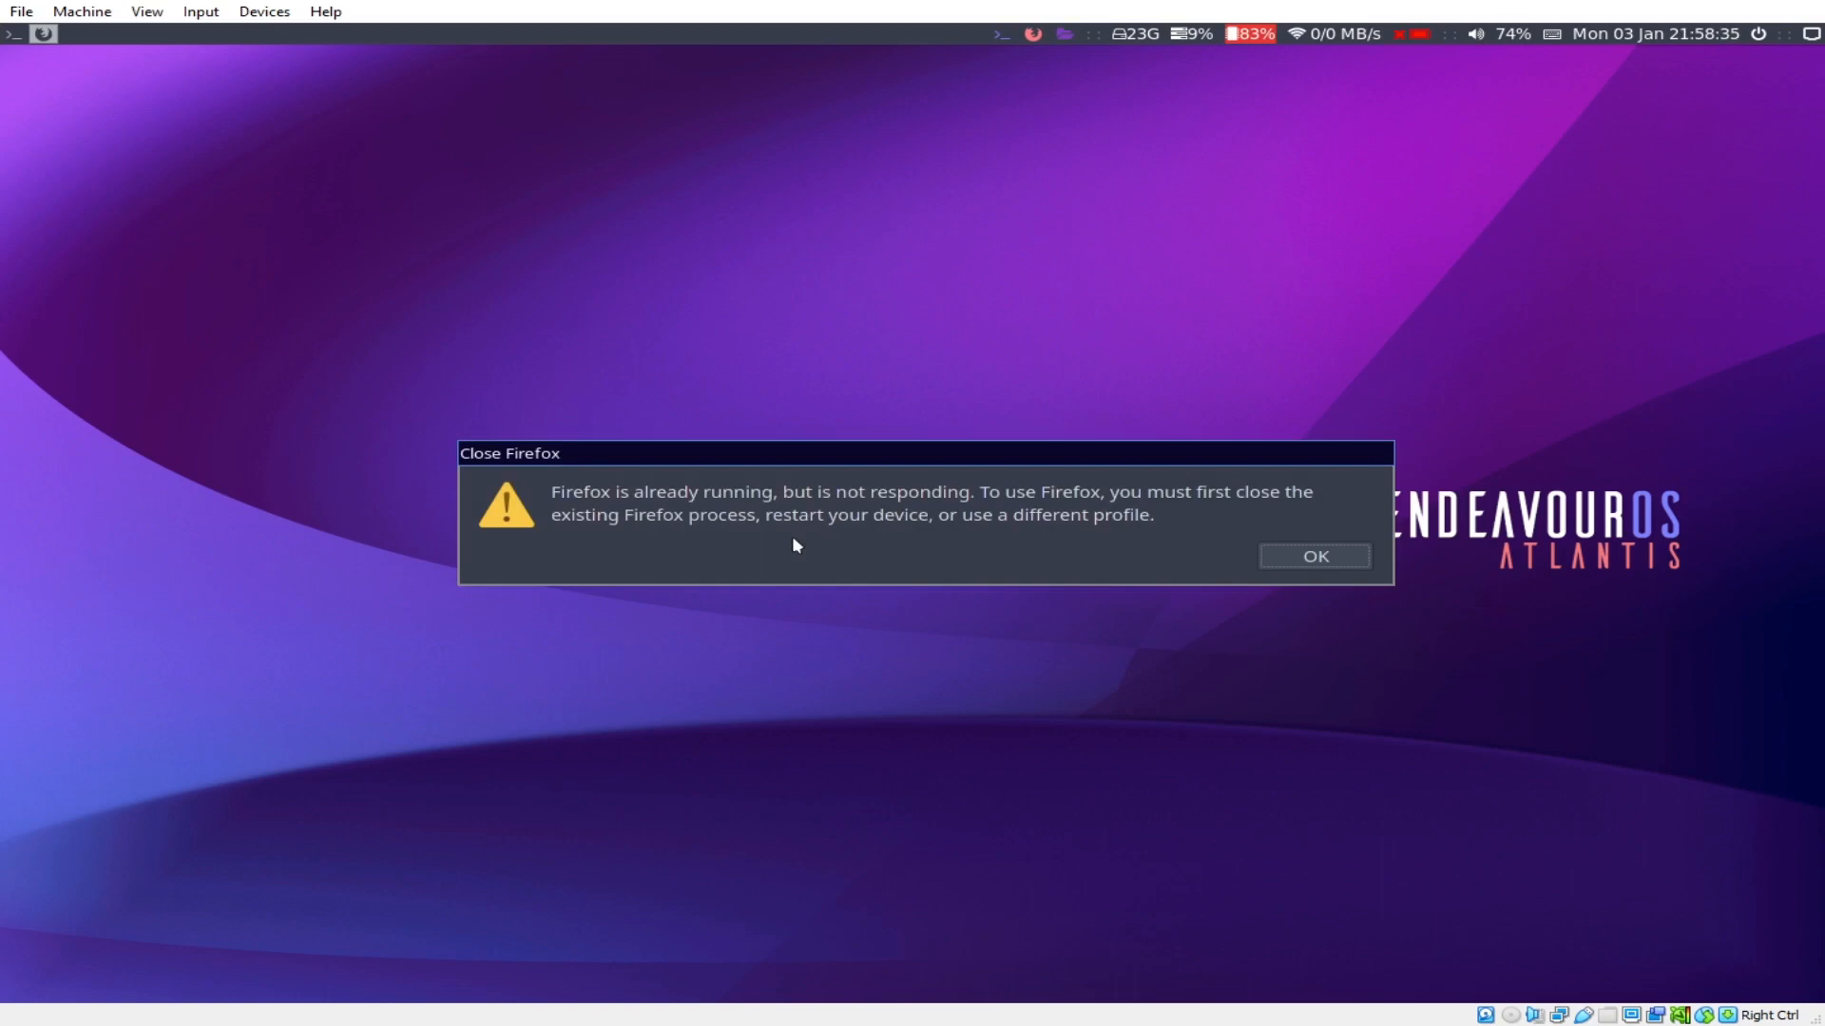
pyautogui.click(1294, 555)
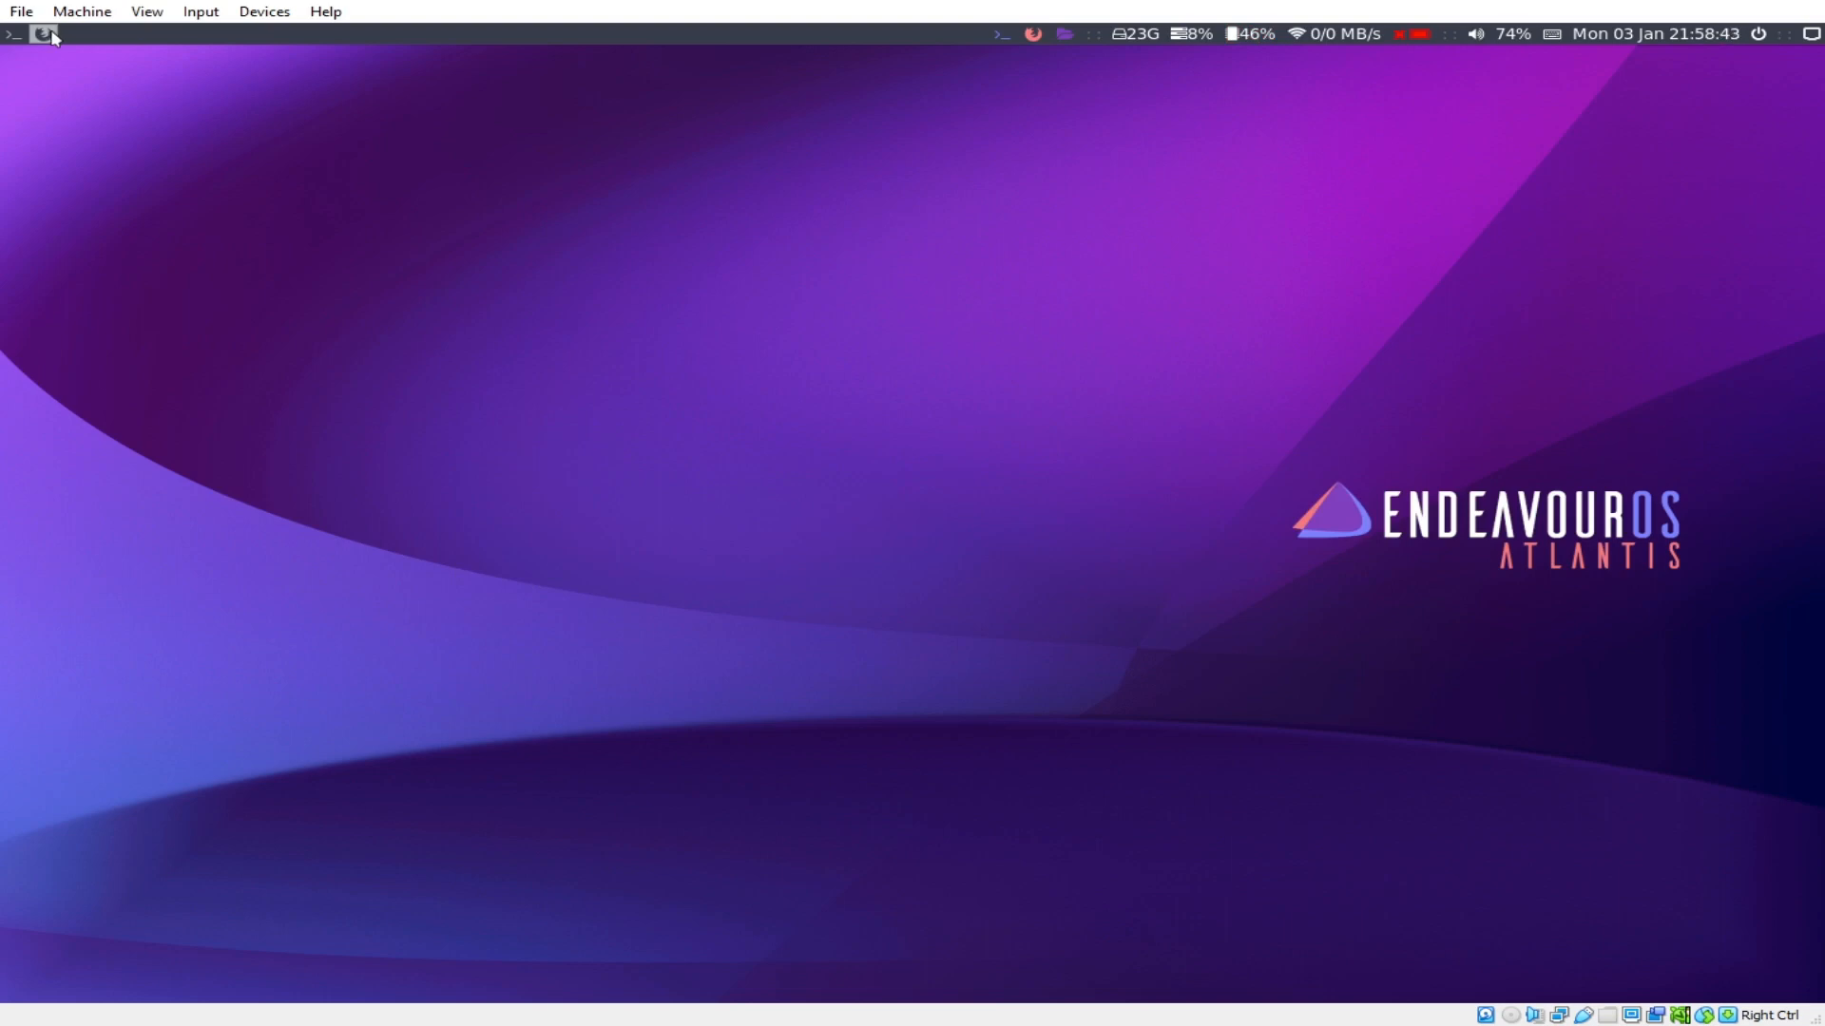
pyautogui.click(1038, 36)
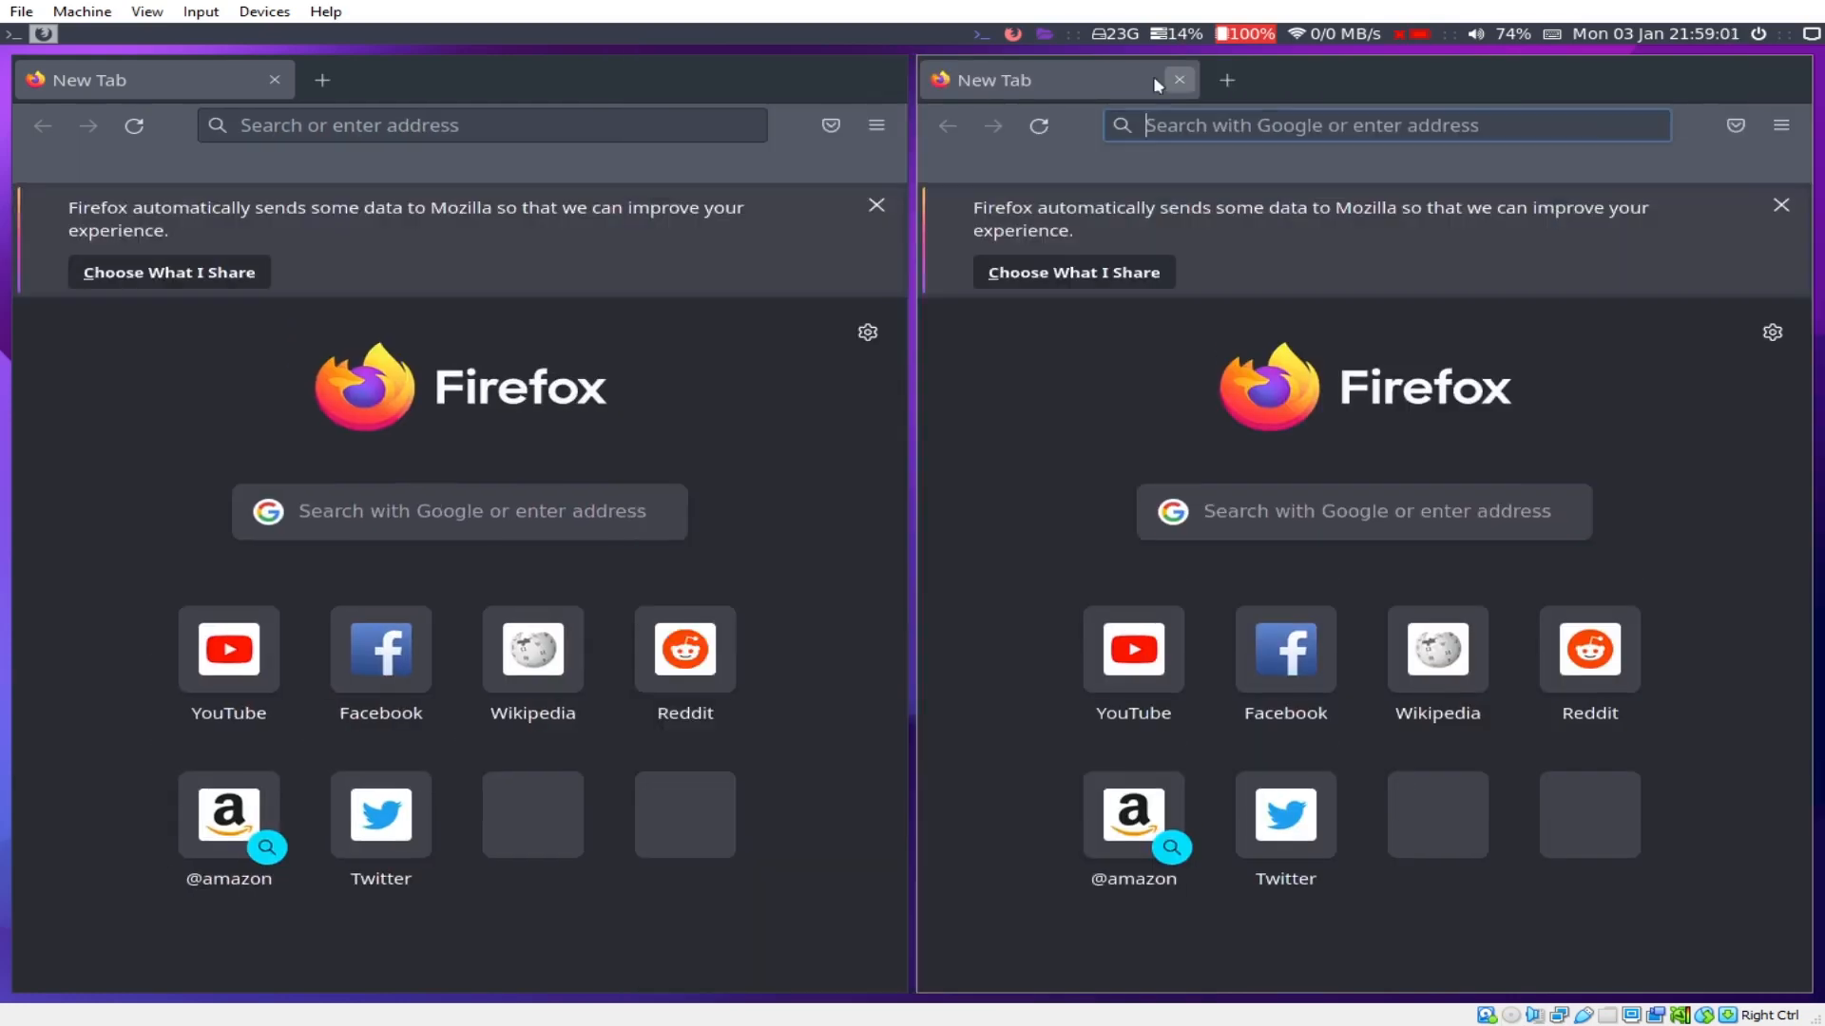
# Step: Close the extra Firefox window and search Google for 'chris titus tech'
pyautogui.click(1177, 80)
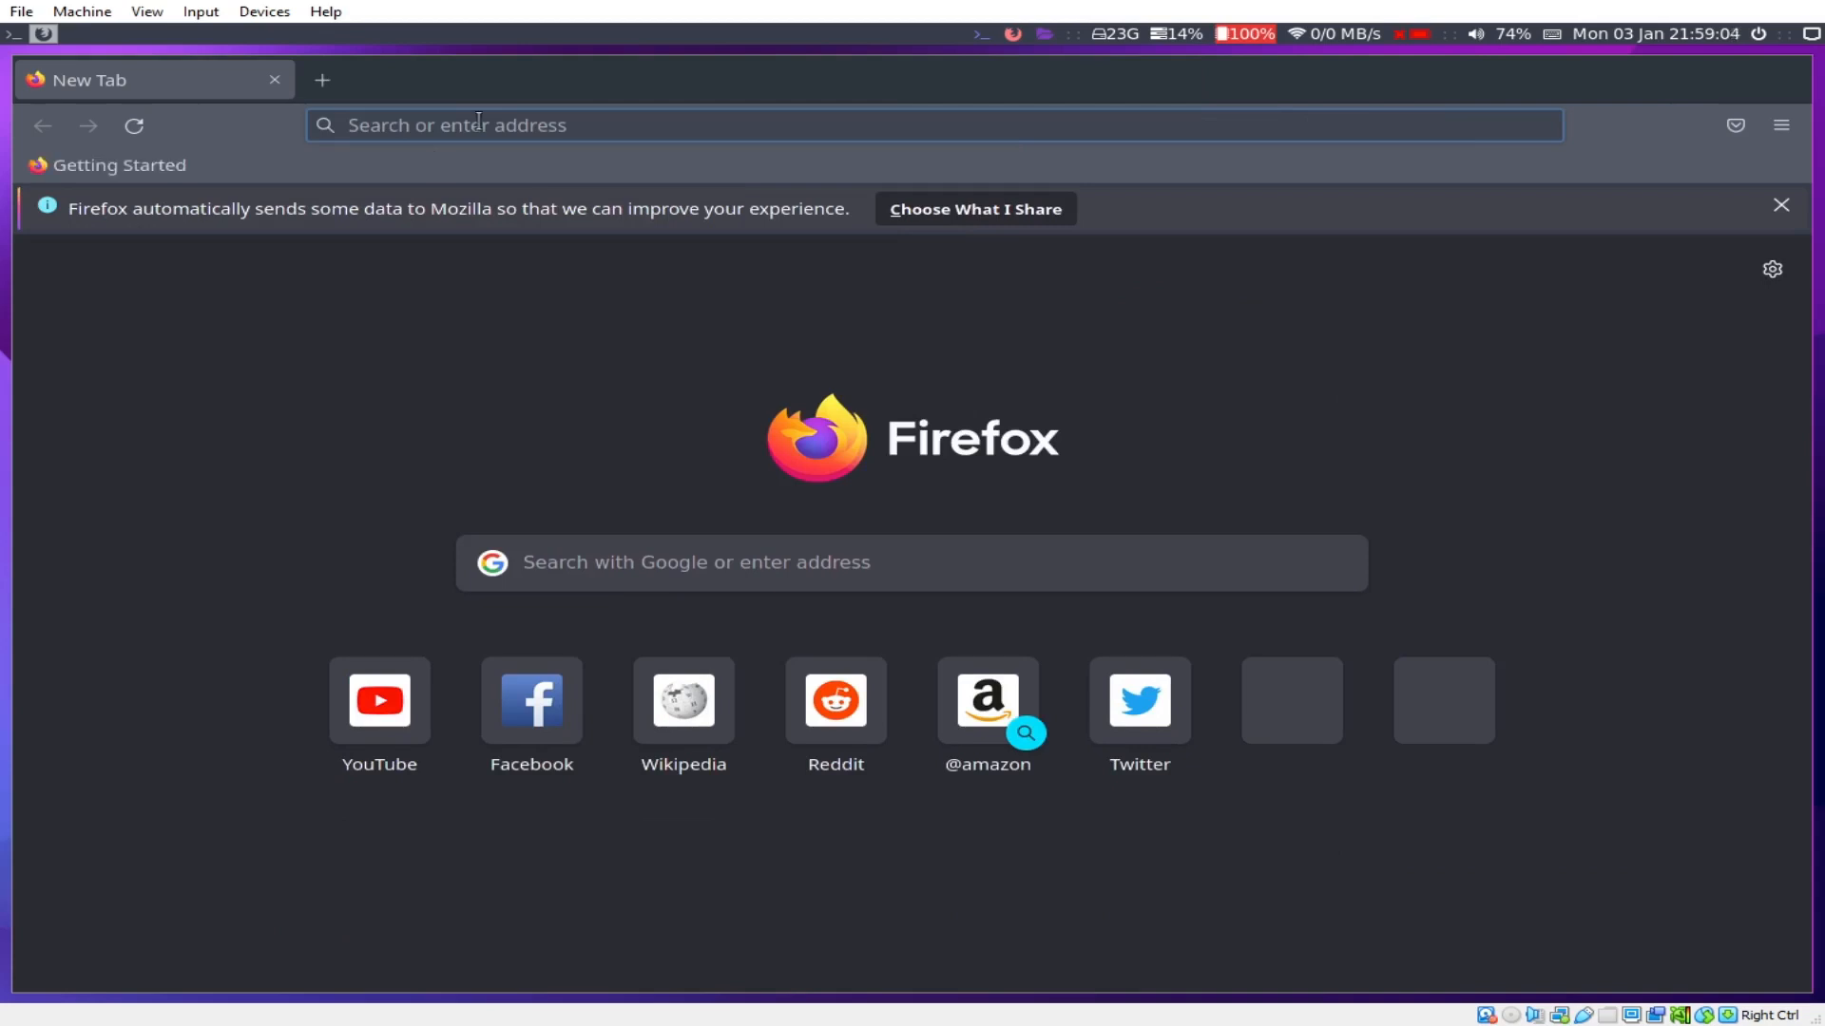
pyautogui.write('chris titus tech')
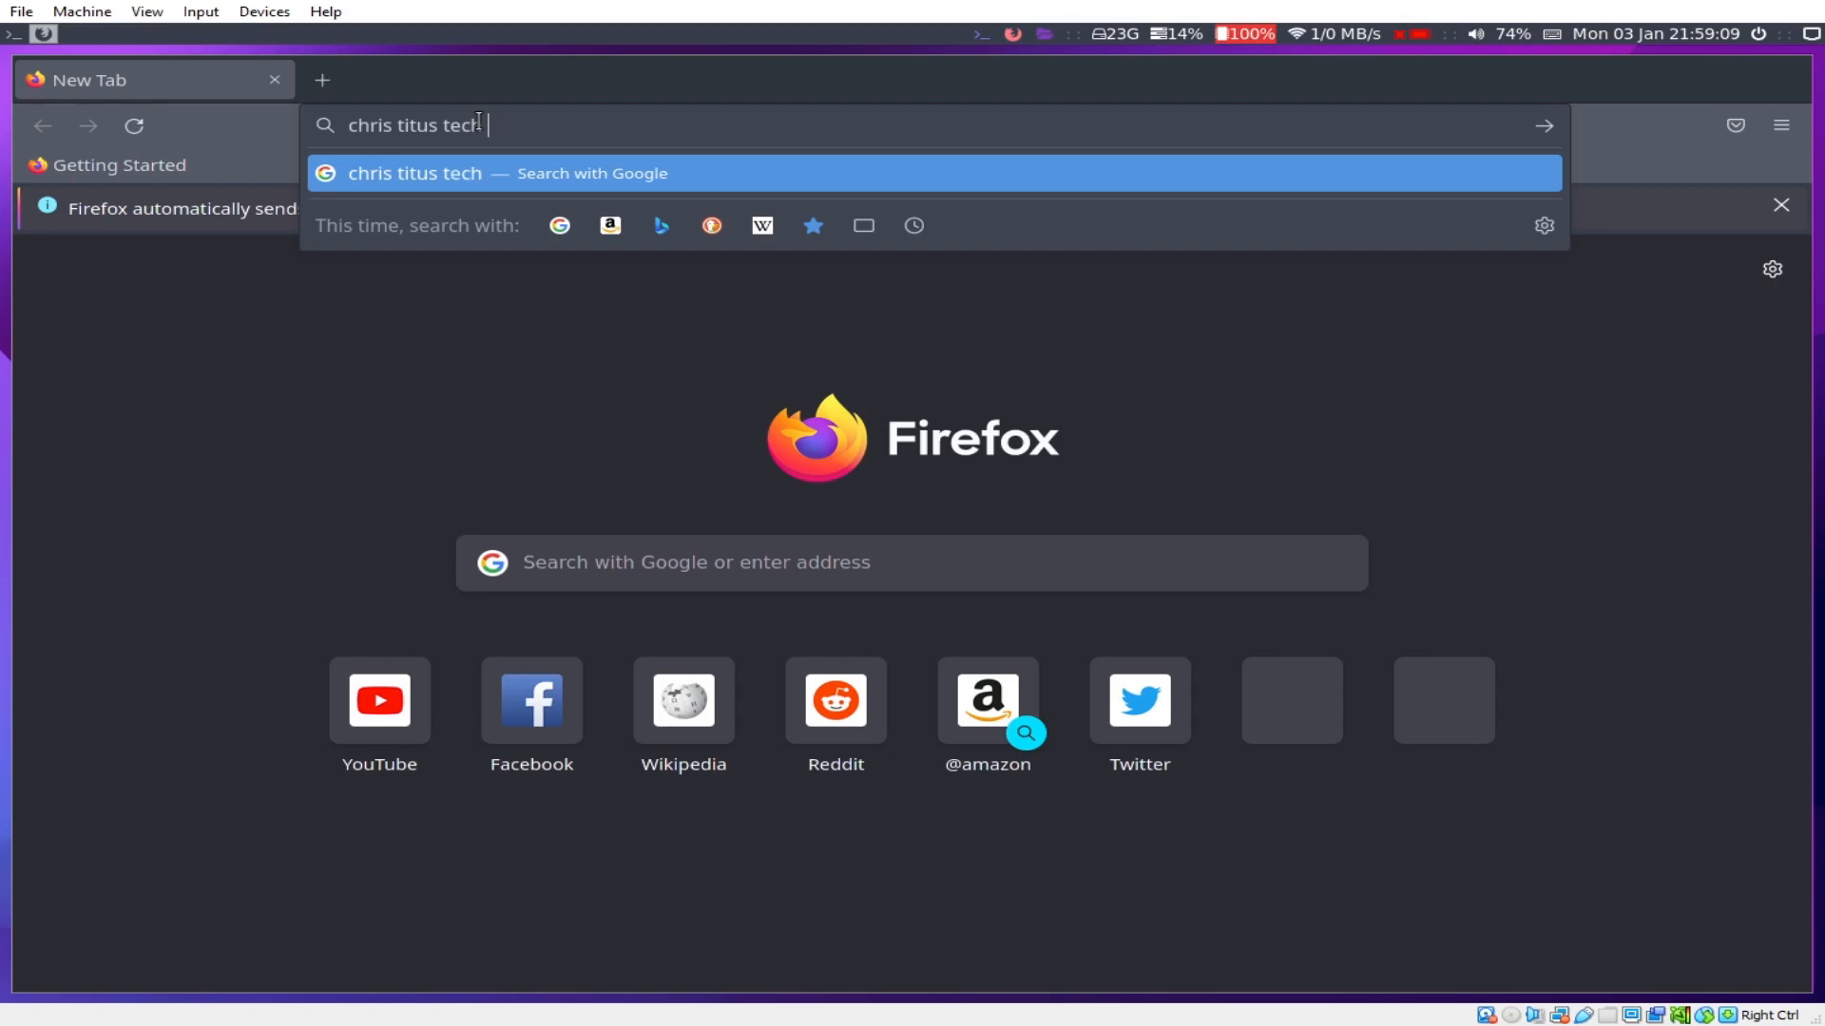
pyautogui.press('Return')
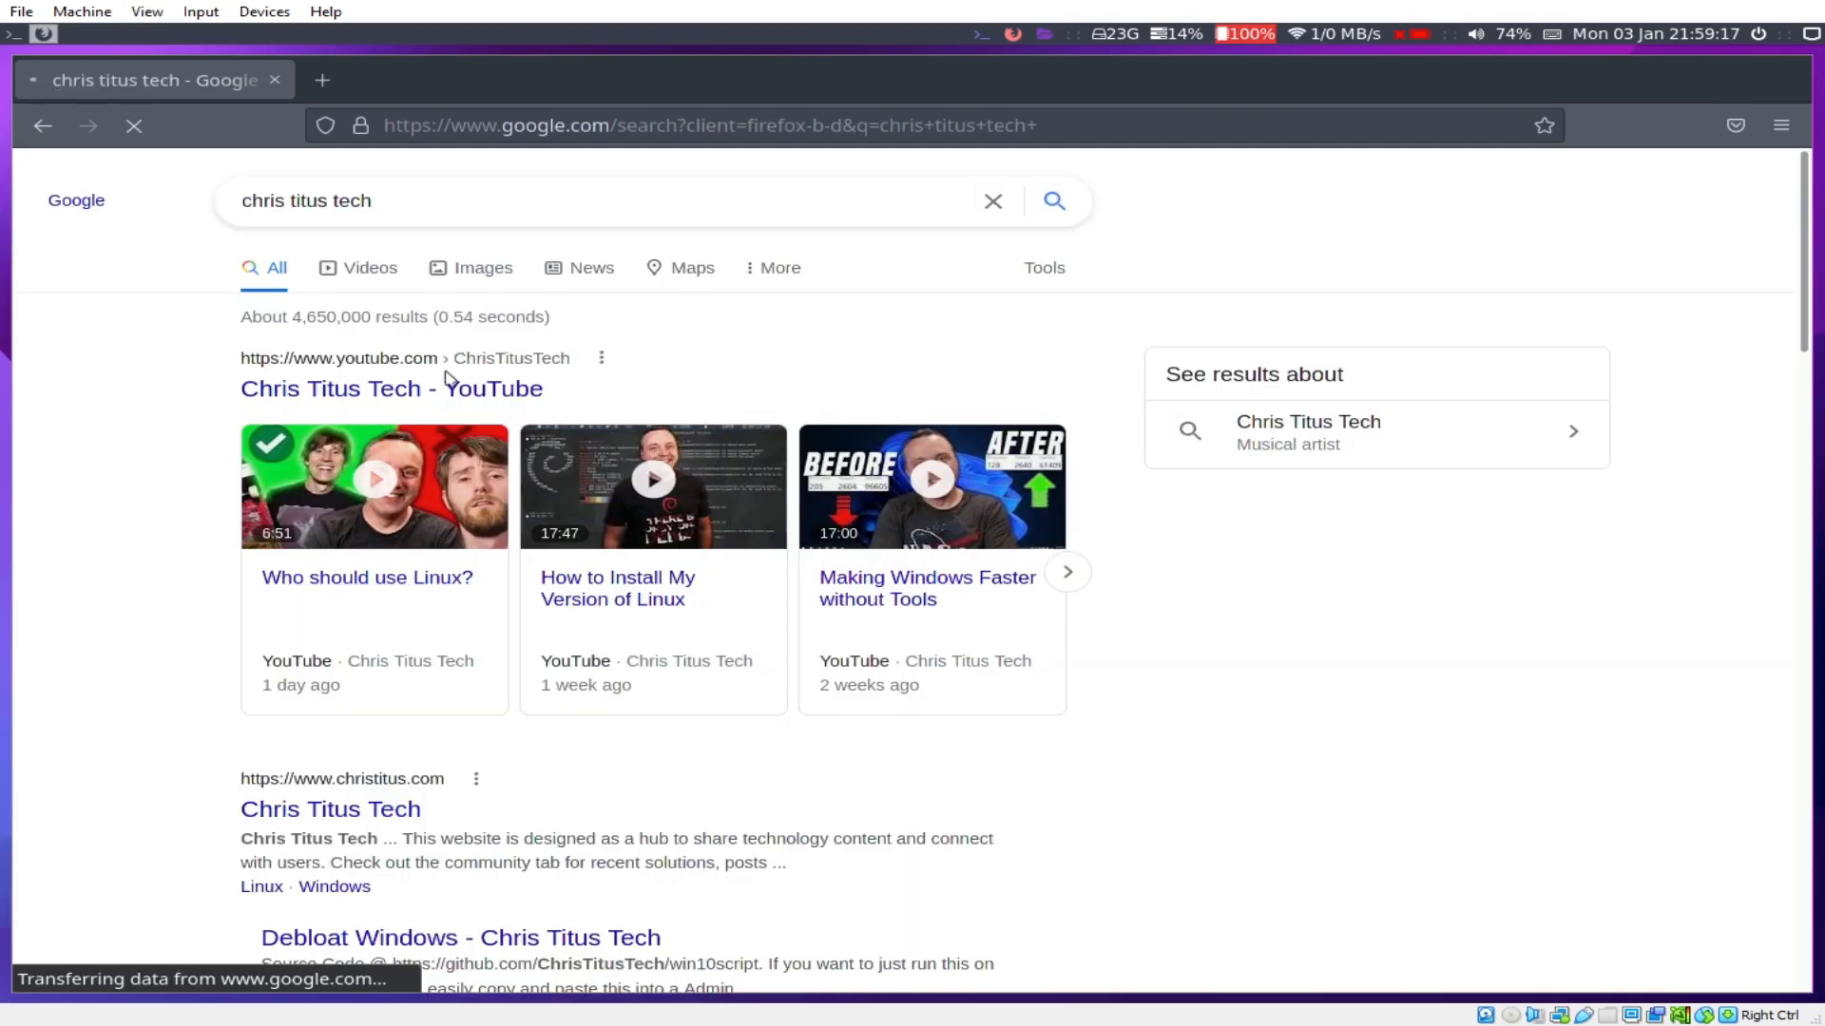
# Step: Refine the search to 'chris titus tech github' and open the ChrisTitusTech GitHub profile
pyautogui.click(585, 193)
pyautogui.write('github')
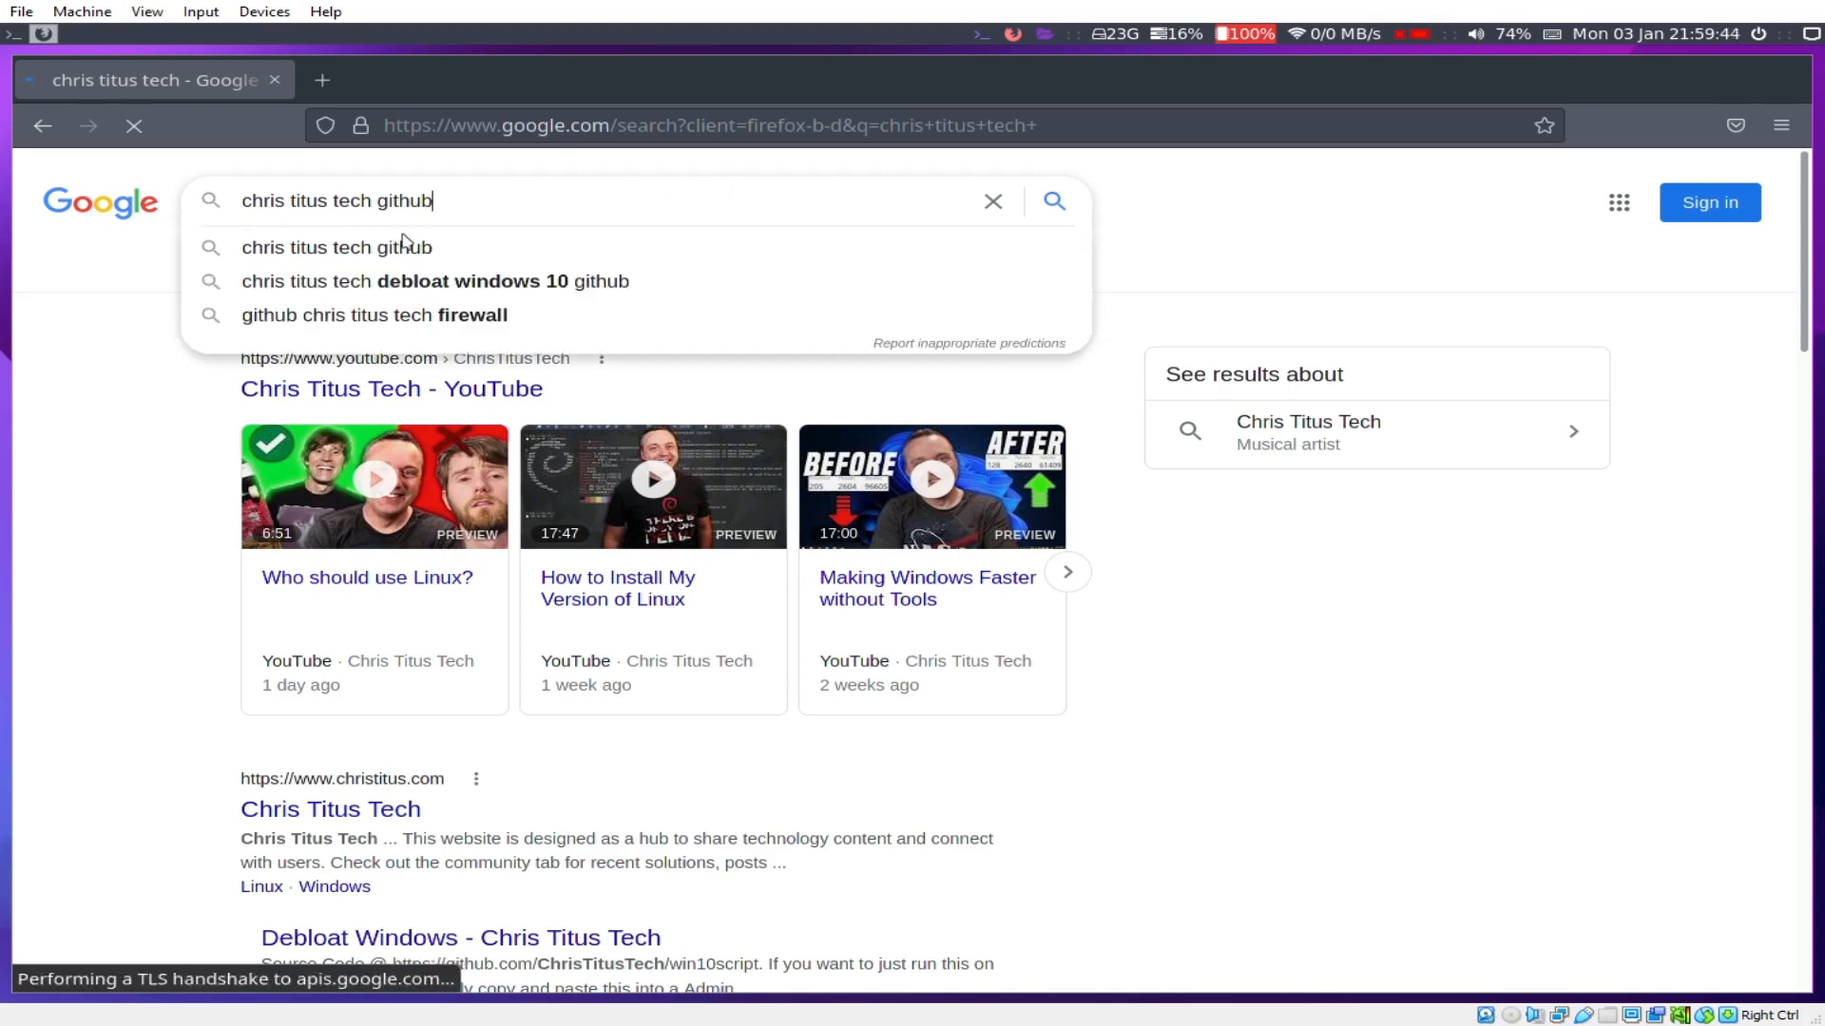
pyautogui.click(391, 250)
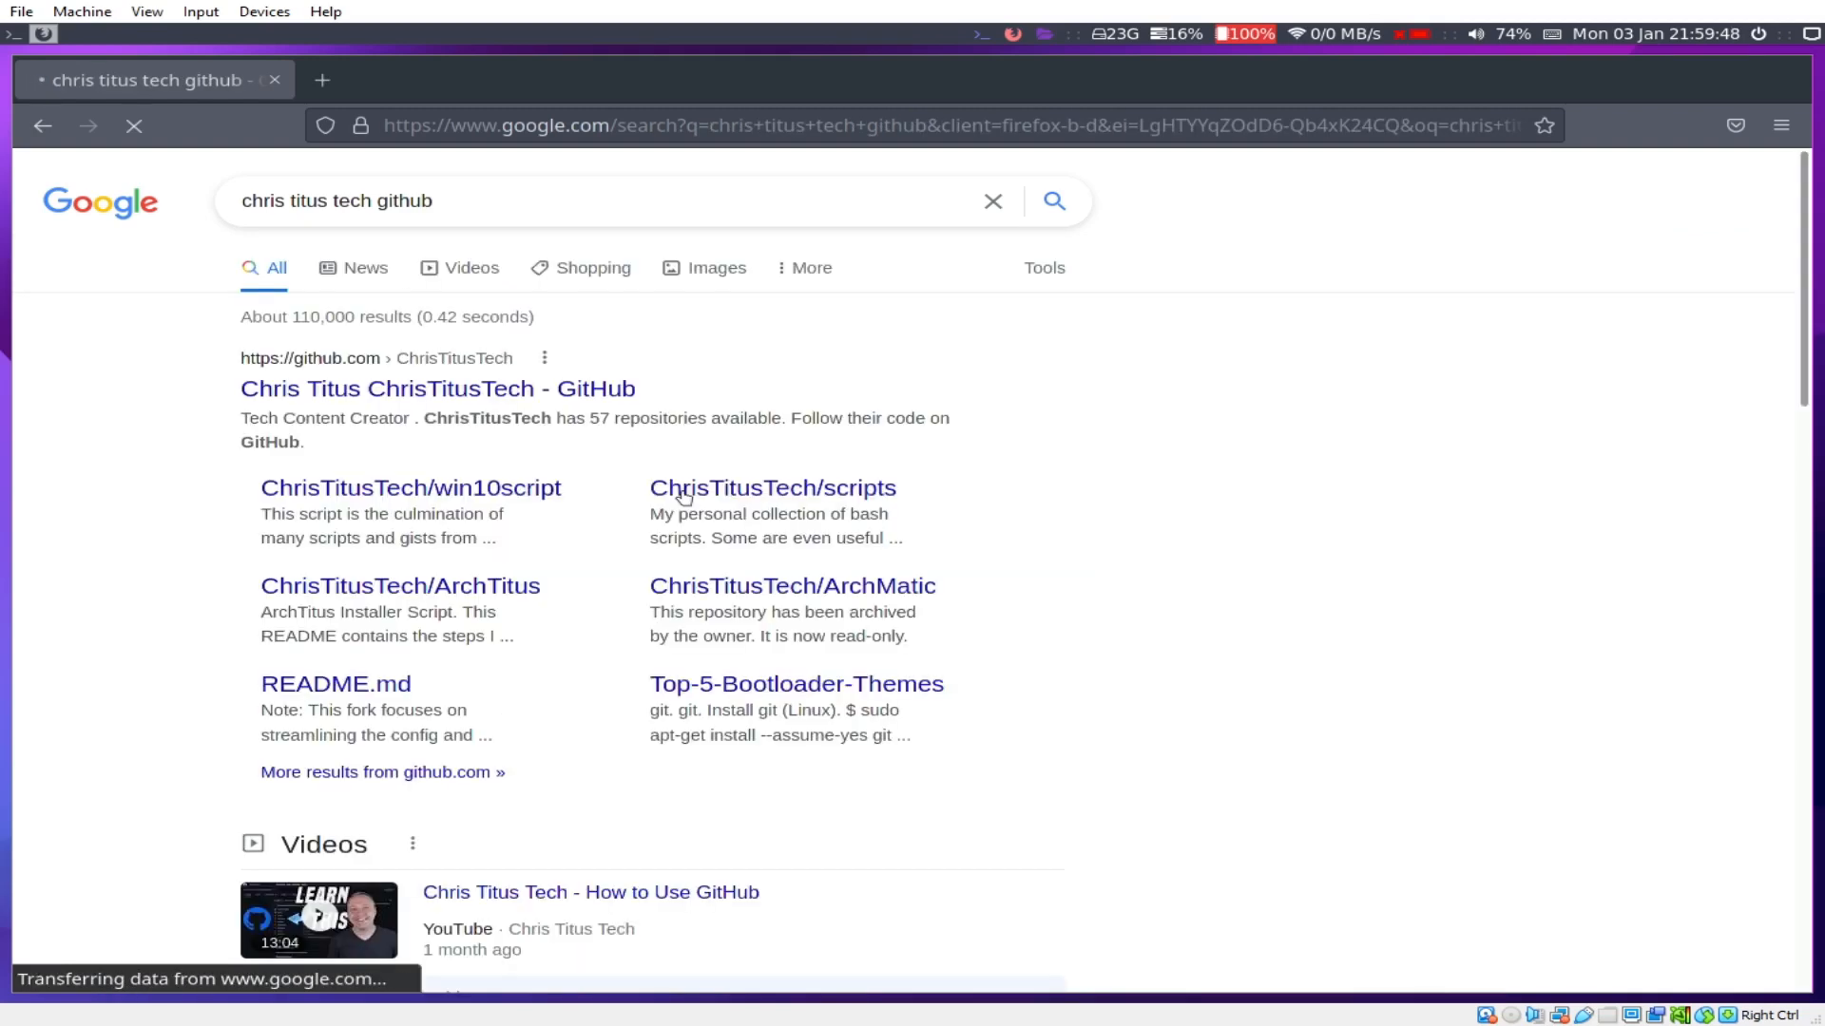
pyautogui.click(466, 391)
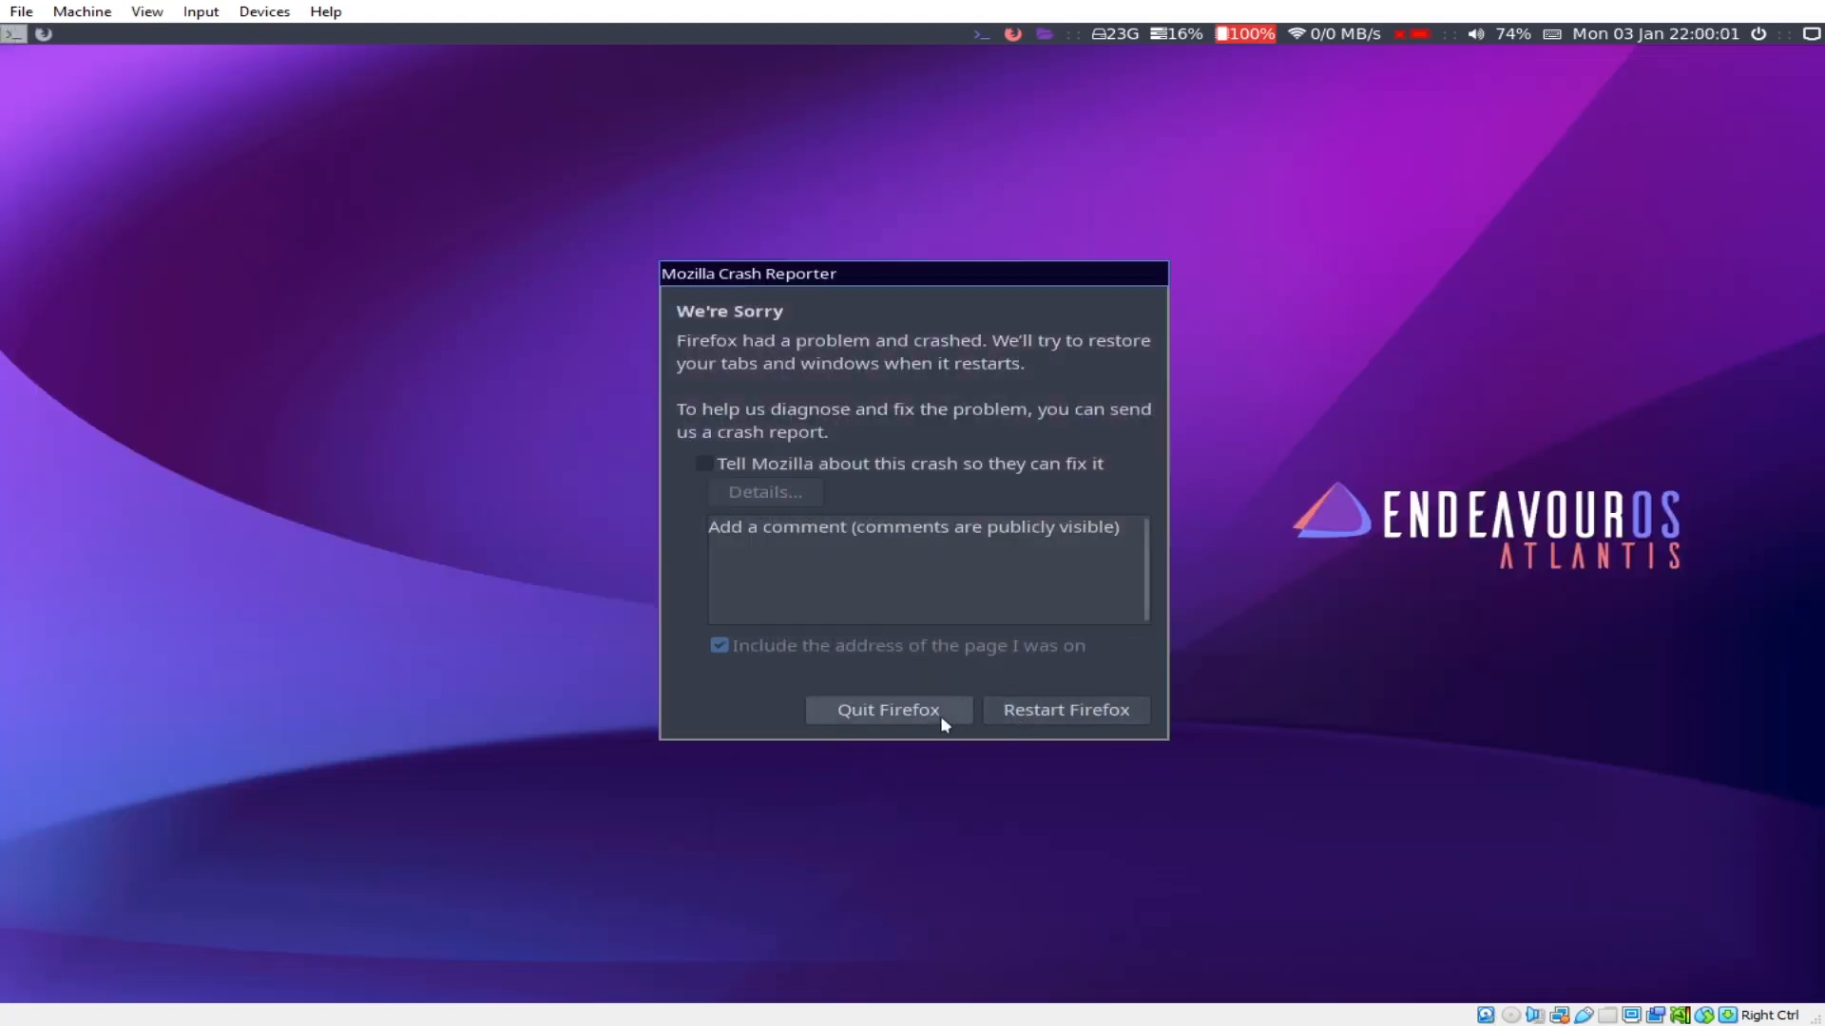
# Step: Quit the crash reporter and navigate to github.com/ChrisTitusTech/scripts
pyautogui.click(939, 715)
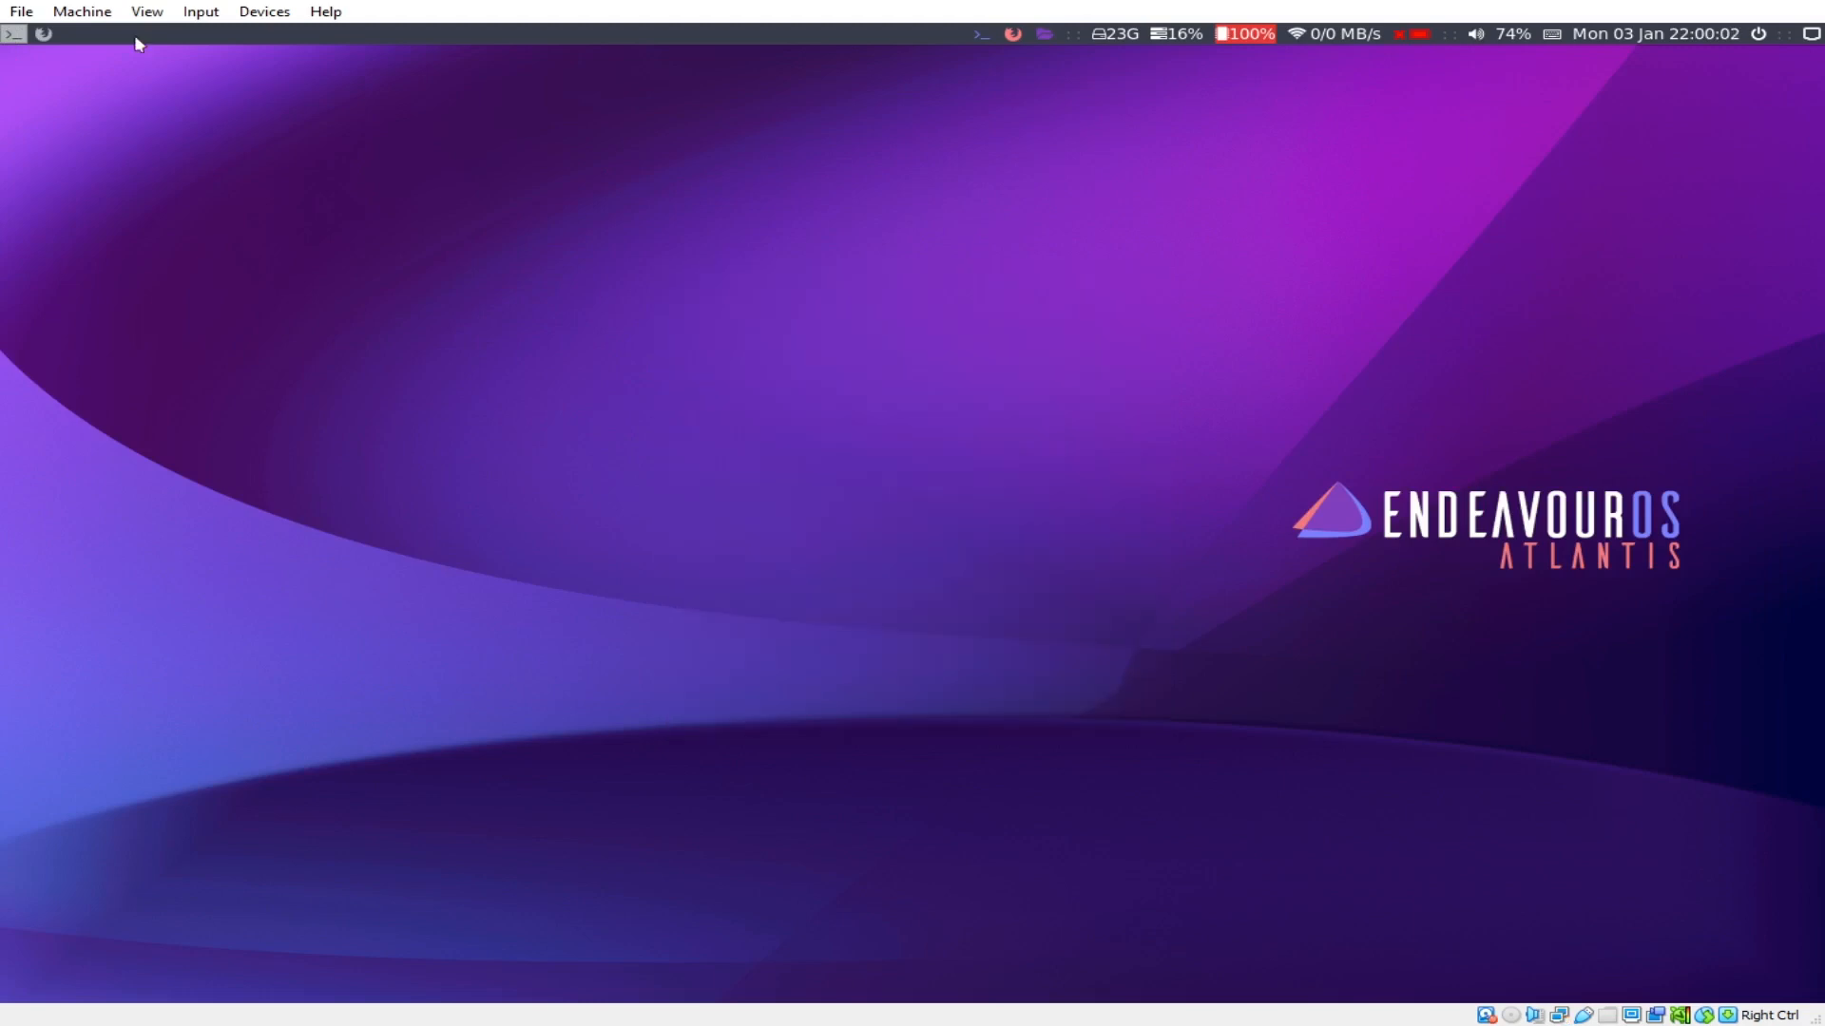
pyautogui.click(44, 34)
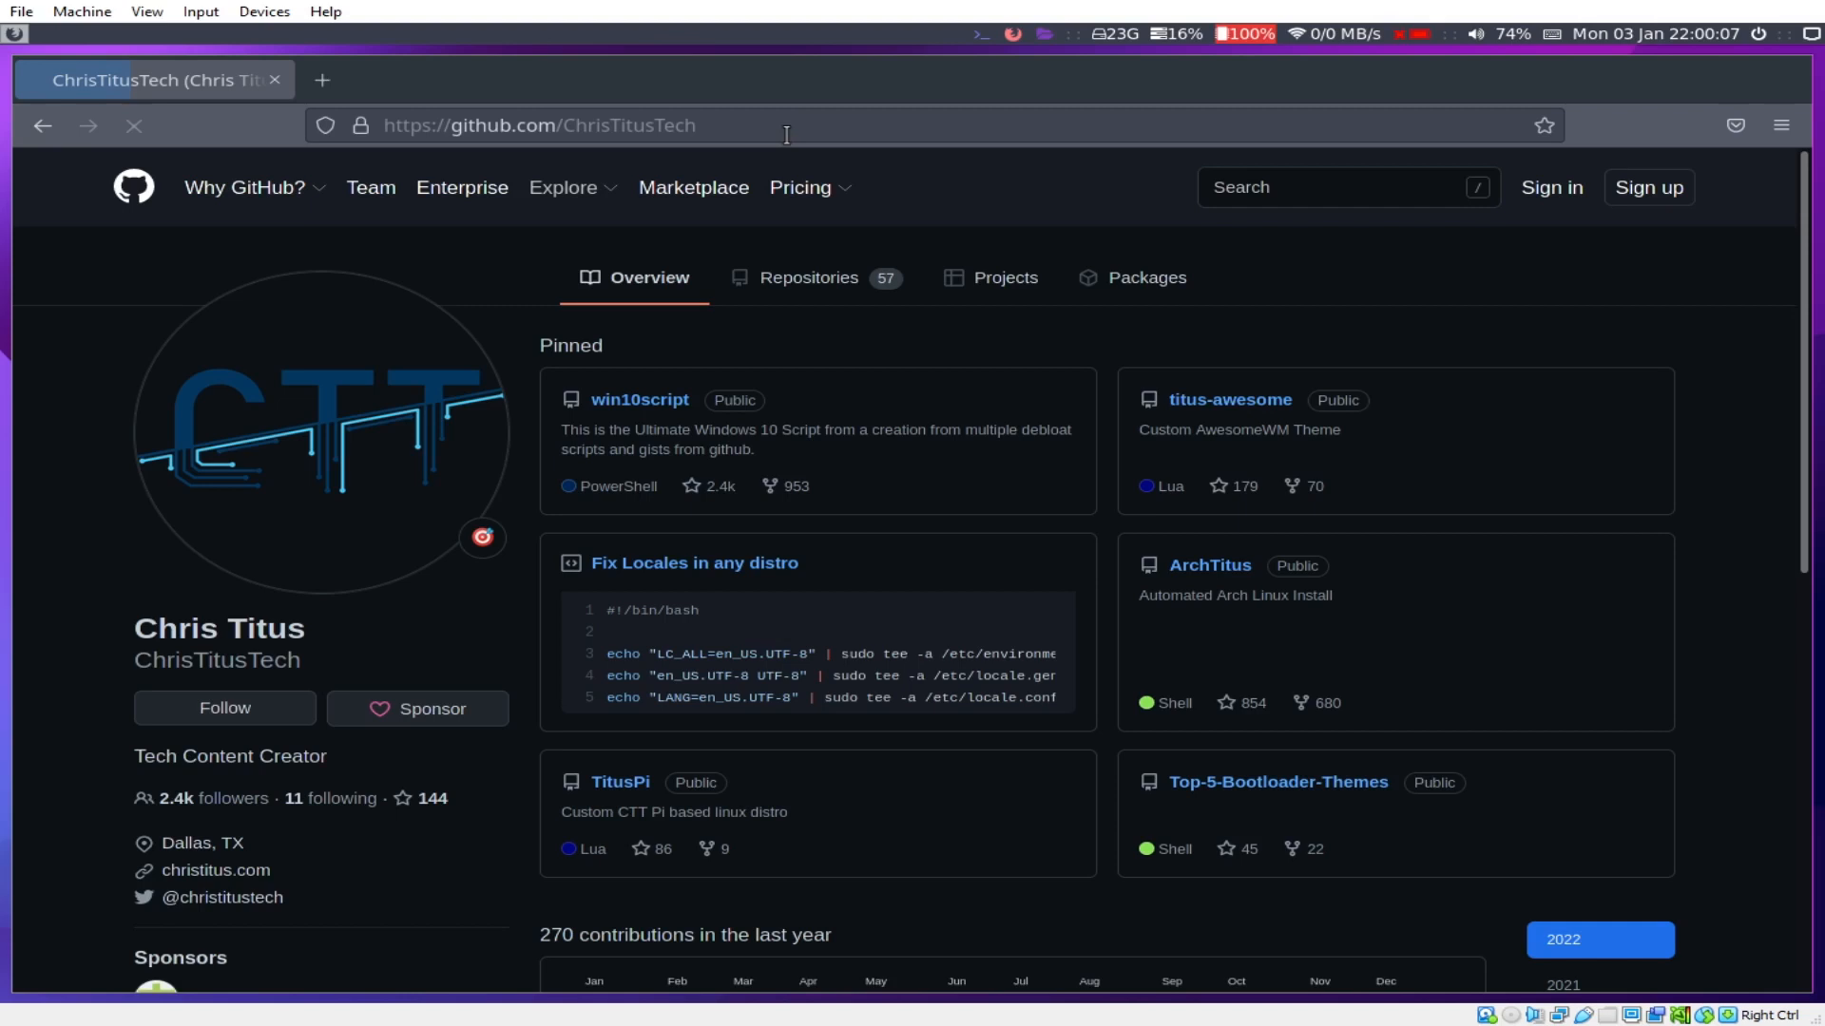
pyautogui.click(907, 126)
pyautogui.write('/')
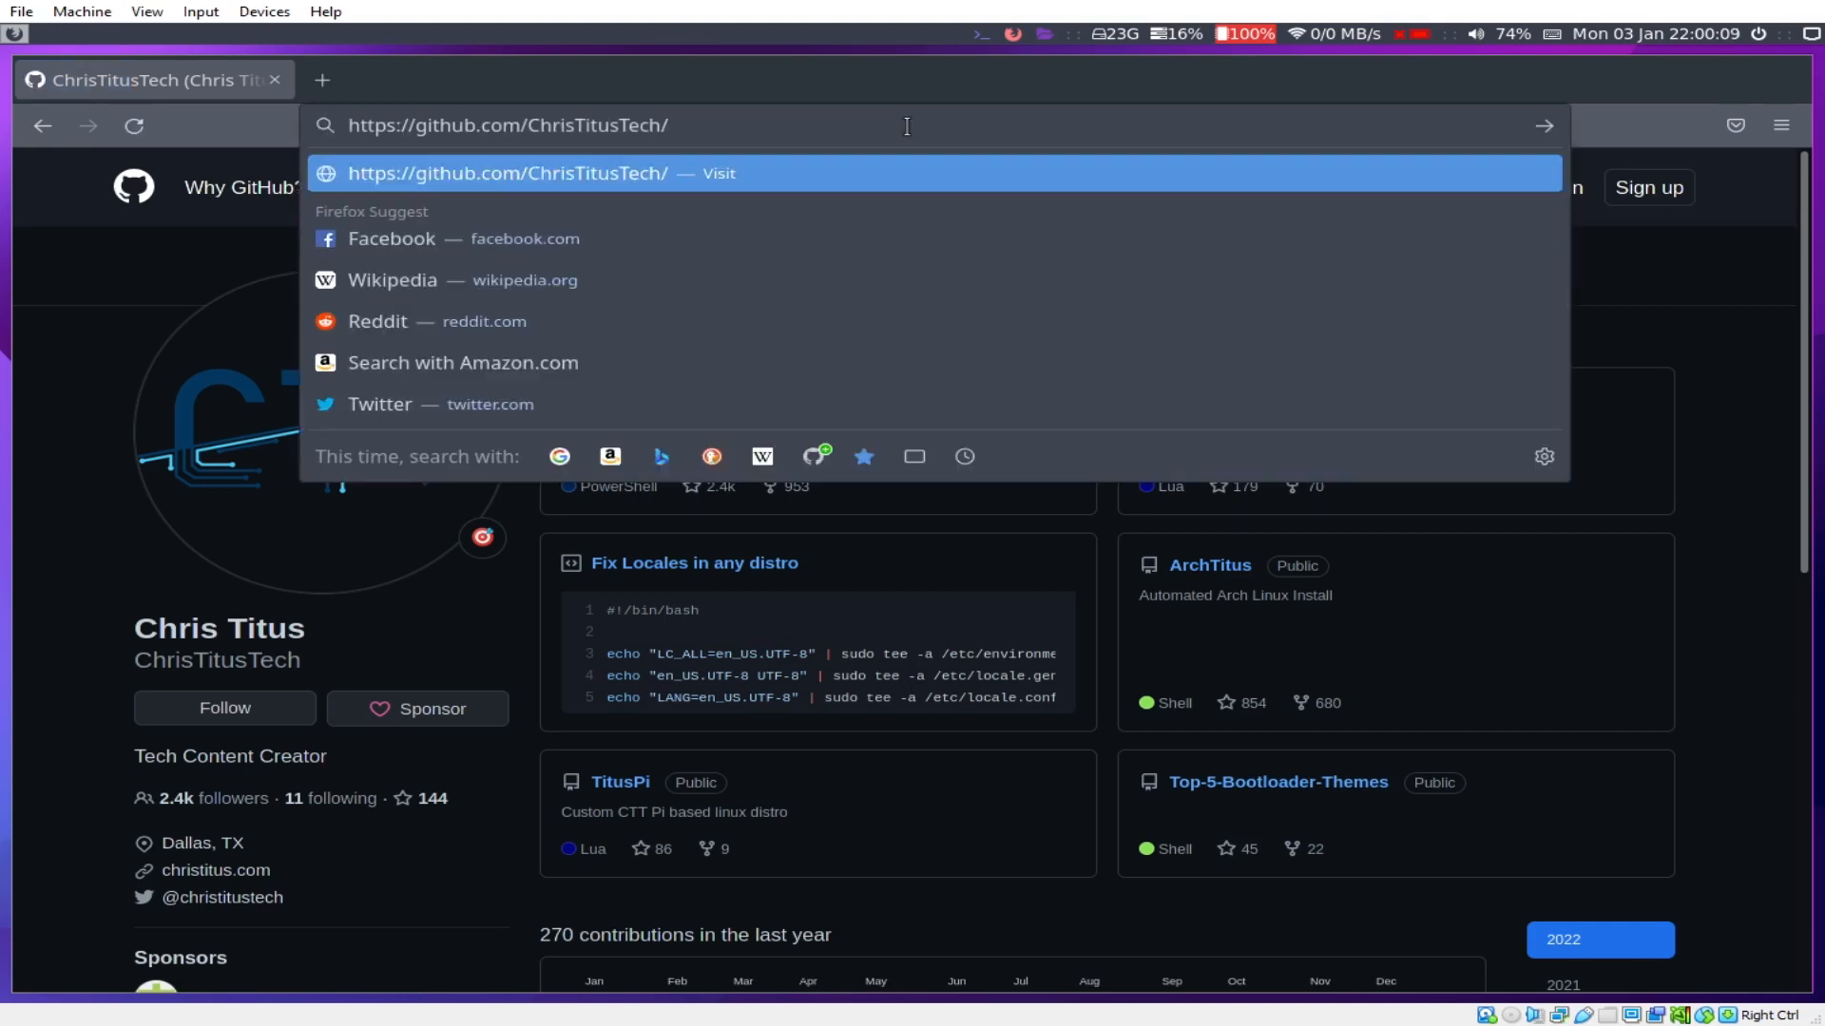
pyautogui.write('scripts')
pyautogui.press('Return')
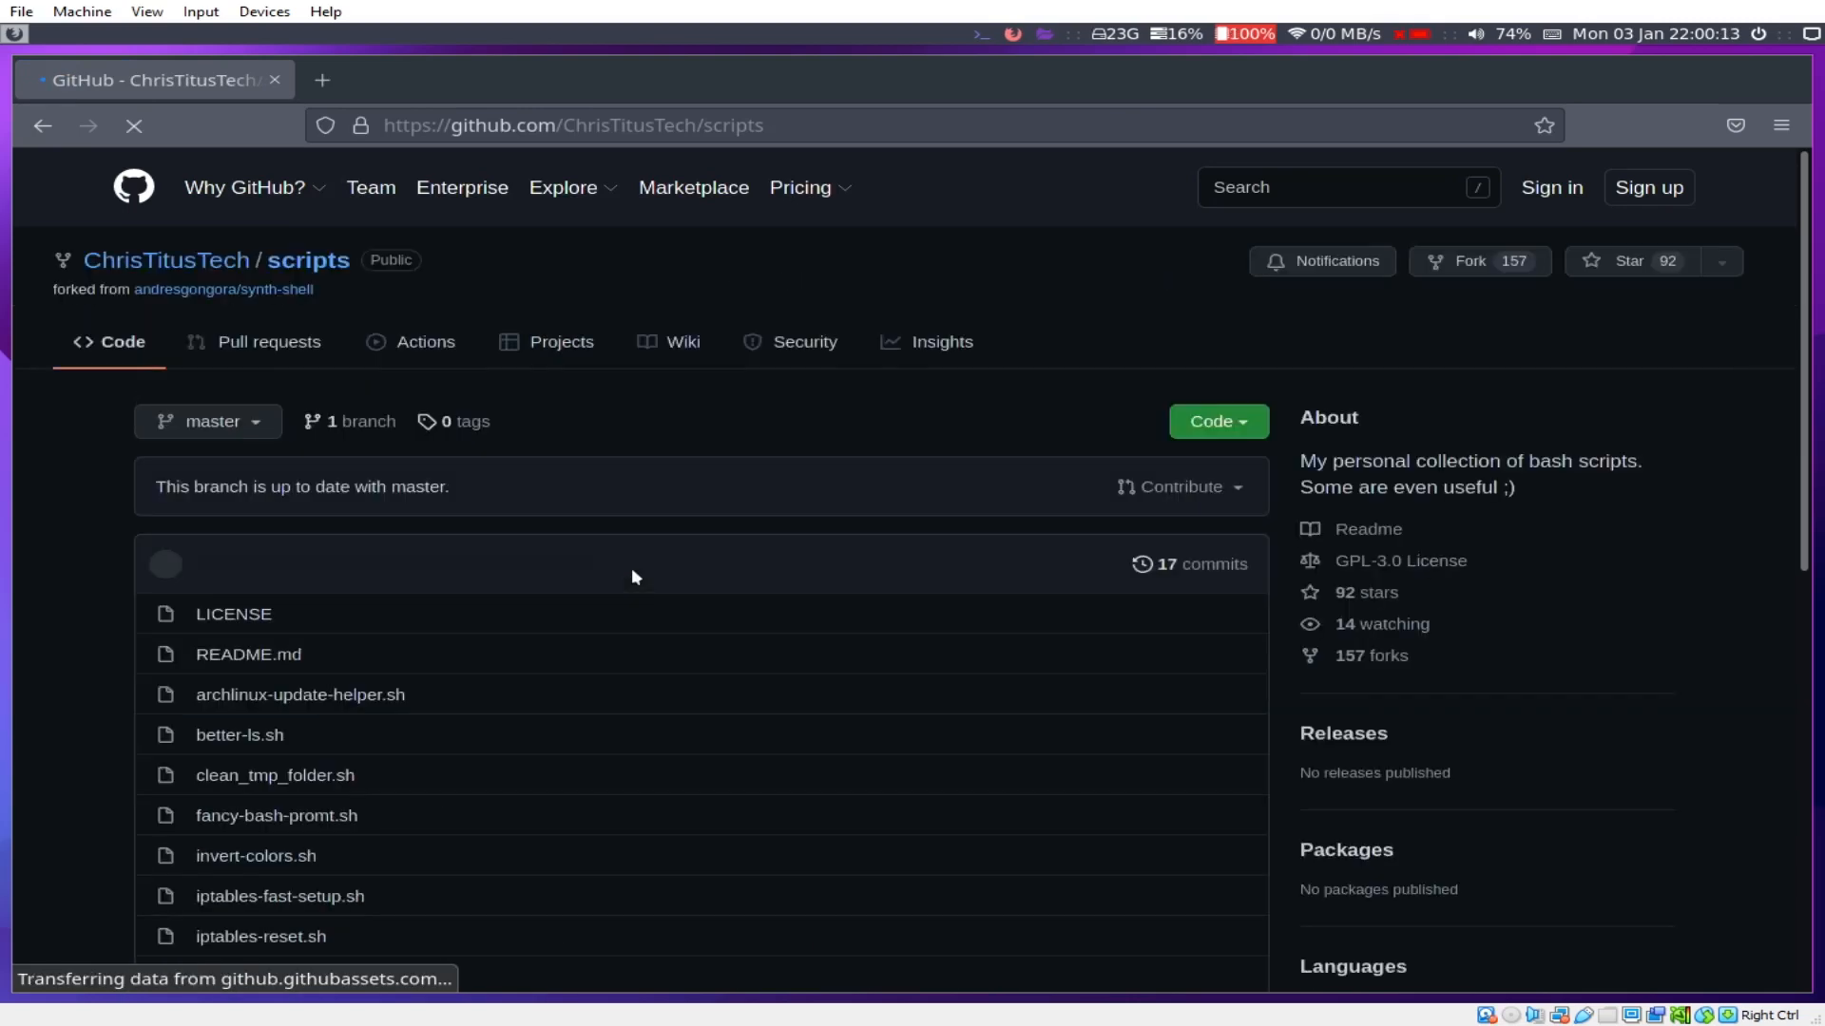
# Step: Open fancy-bash-promt.sh, select its whole code to the last line, and open a terminal
pyautogui.scroll(-3, 631, 577)
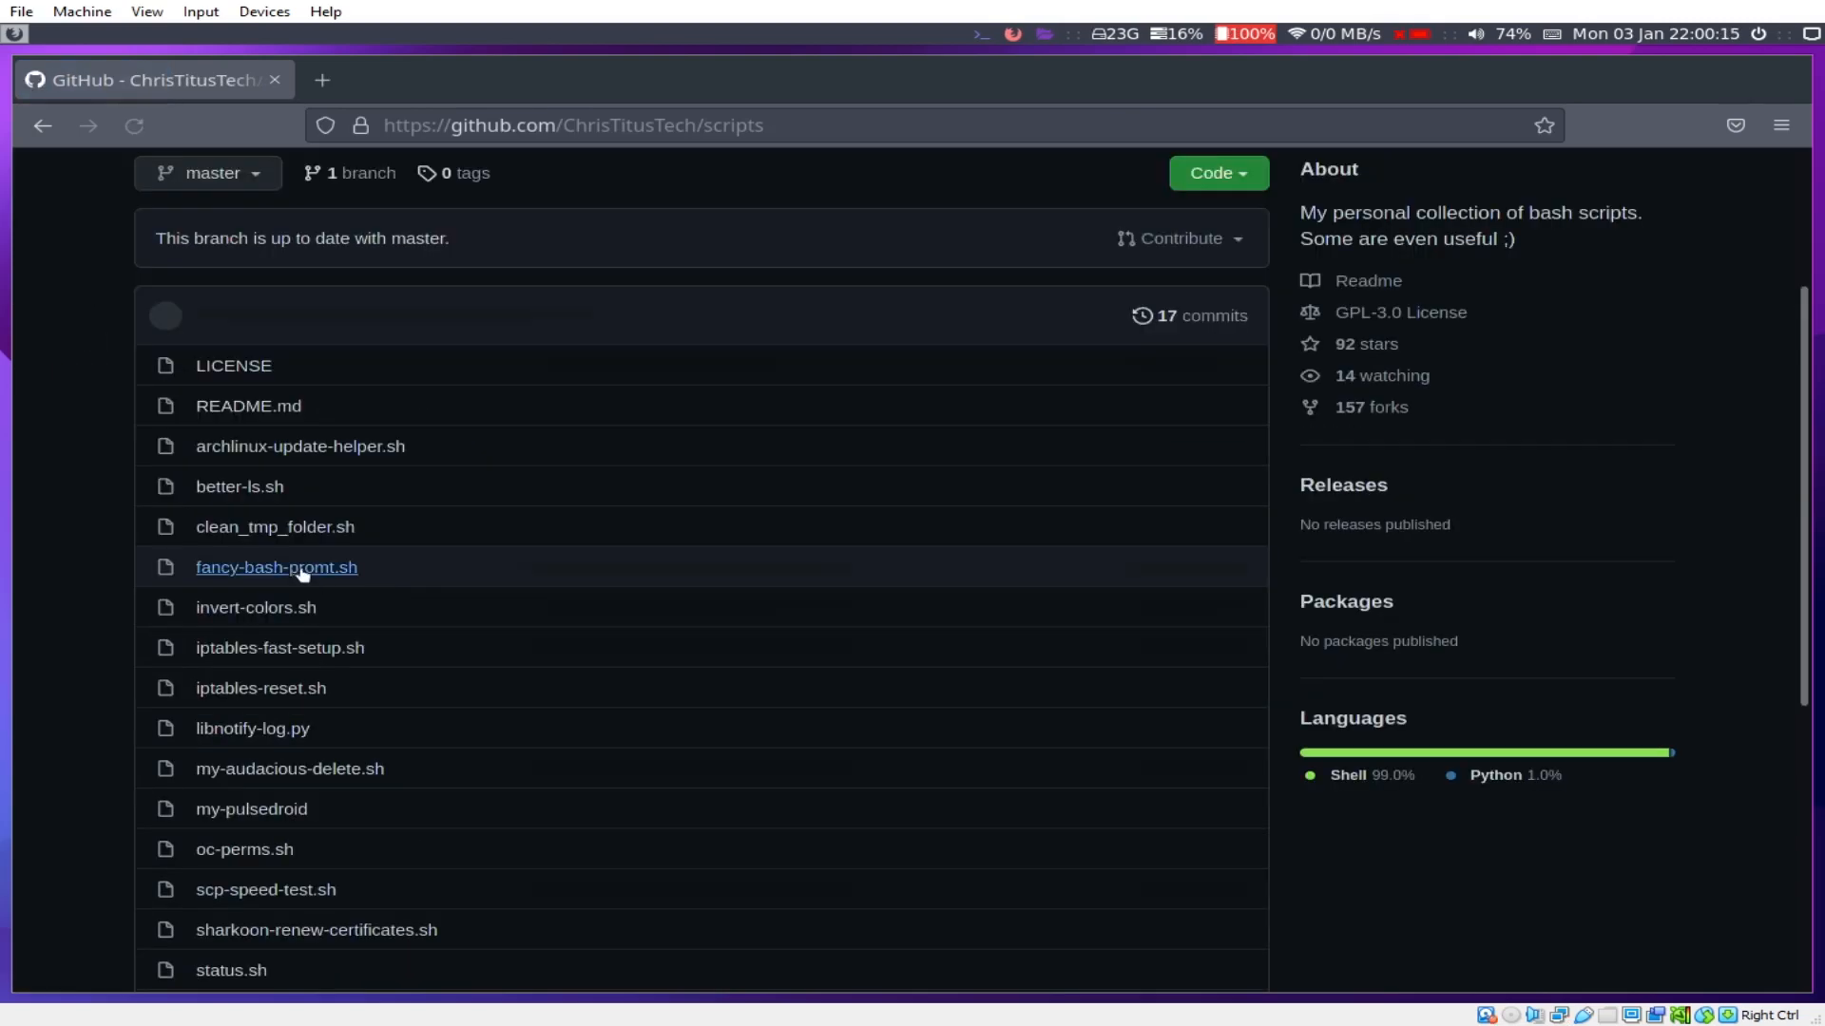
pyautogui.click(302, 569)
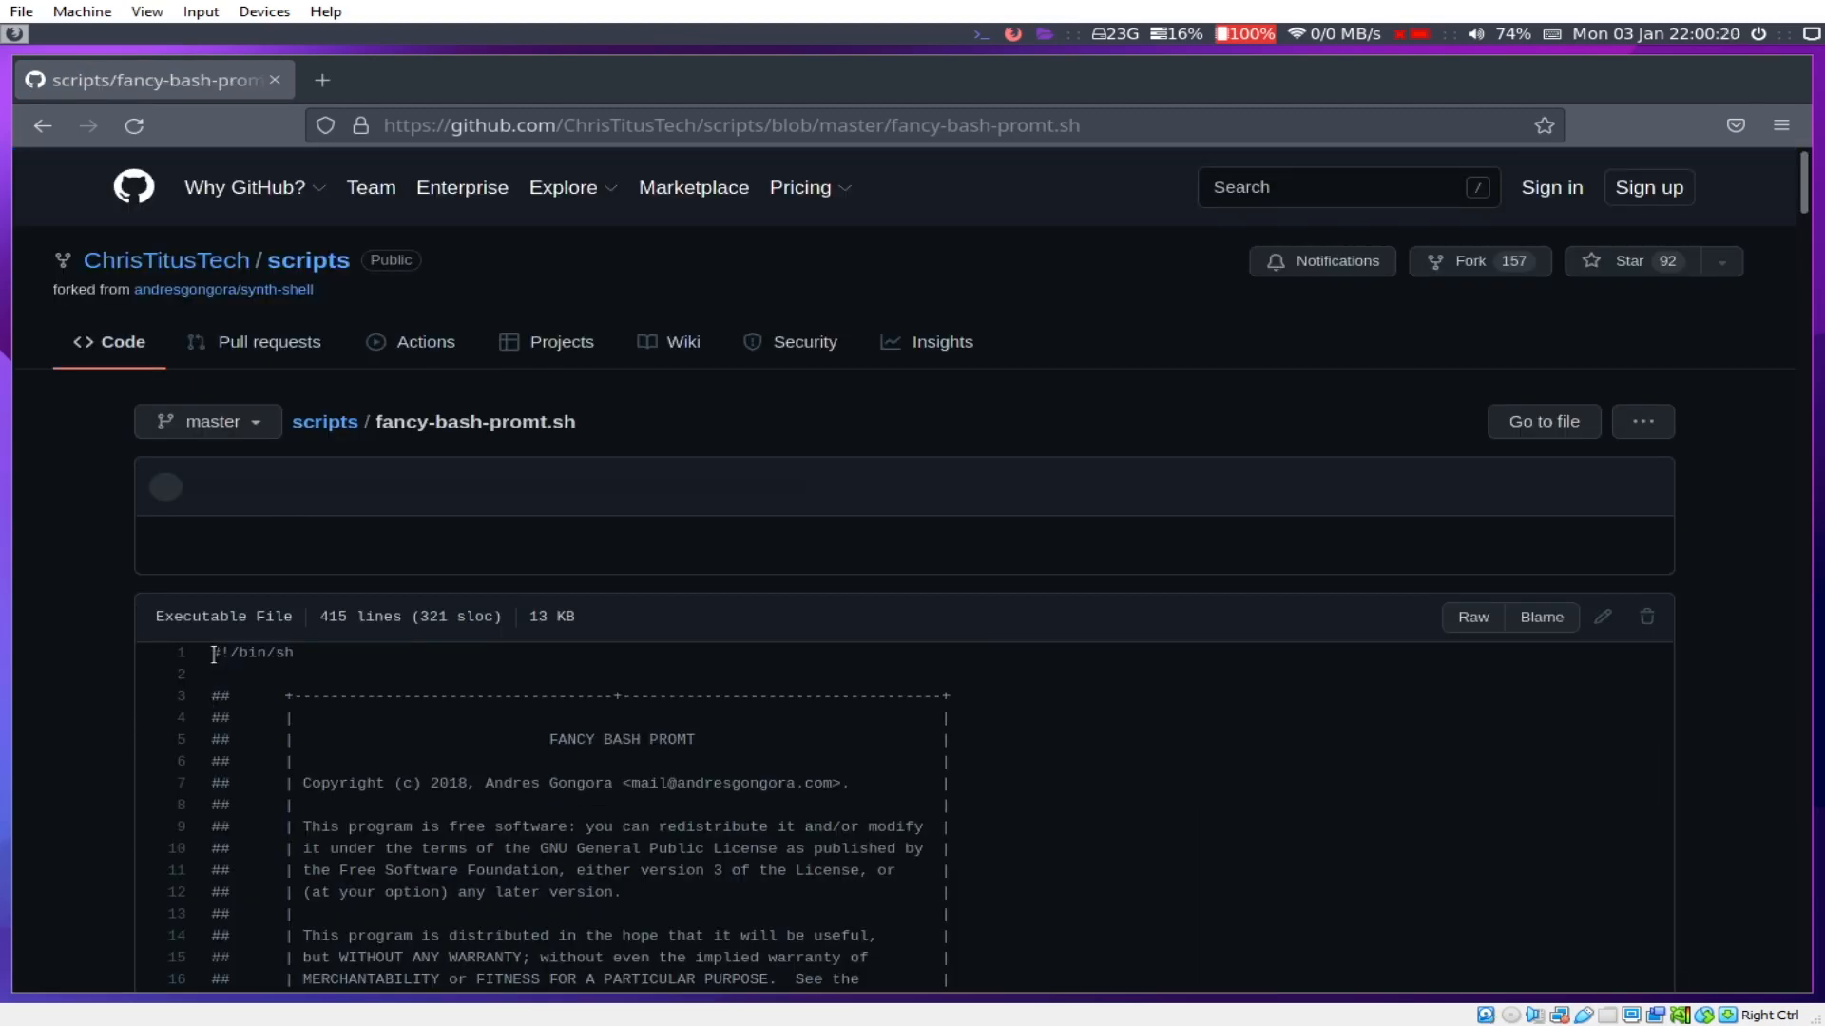
pyautogui.moveTo(212, 654); pyautogui.dragTo(456, 917)
pyautogui.scroll(-20, 750, 793)
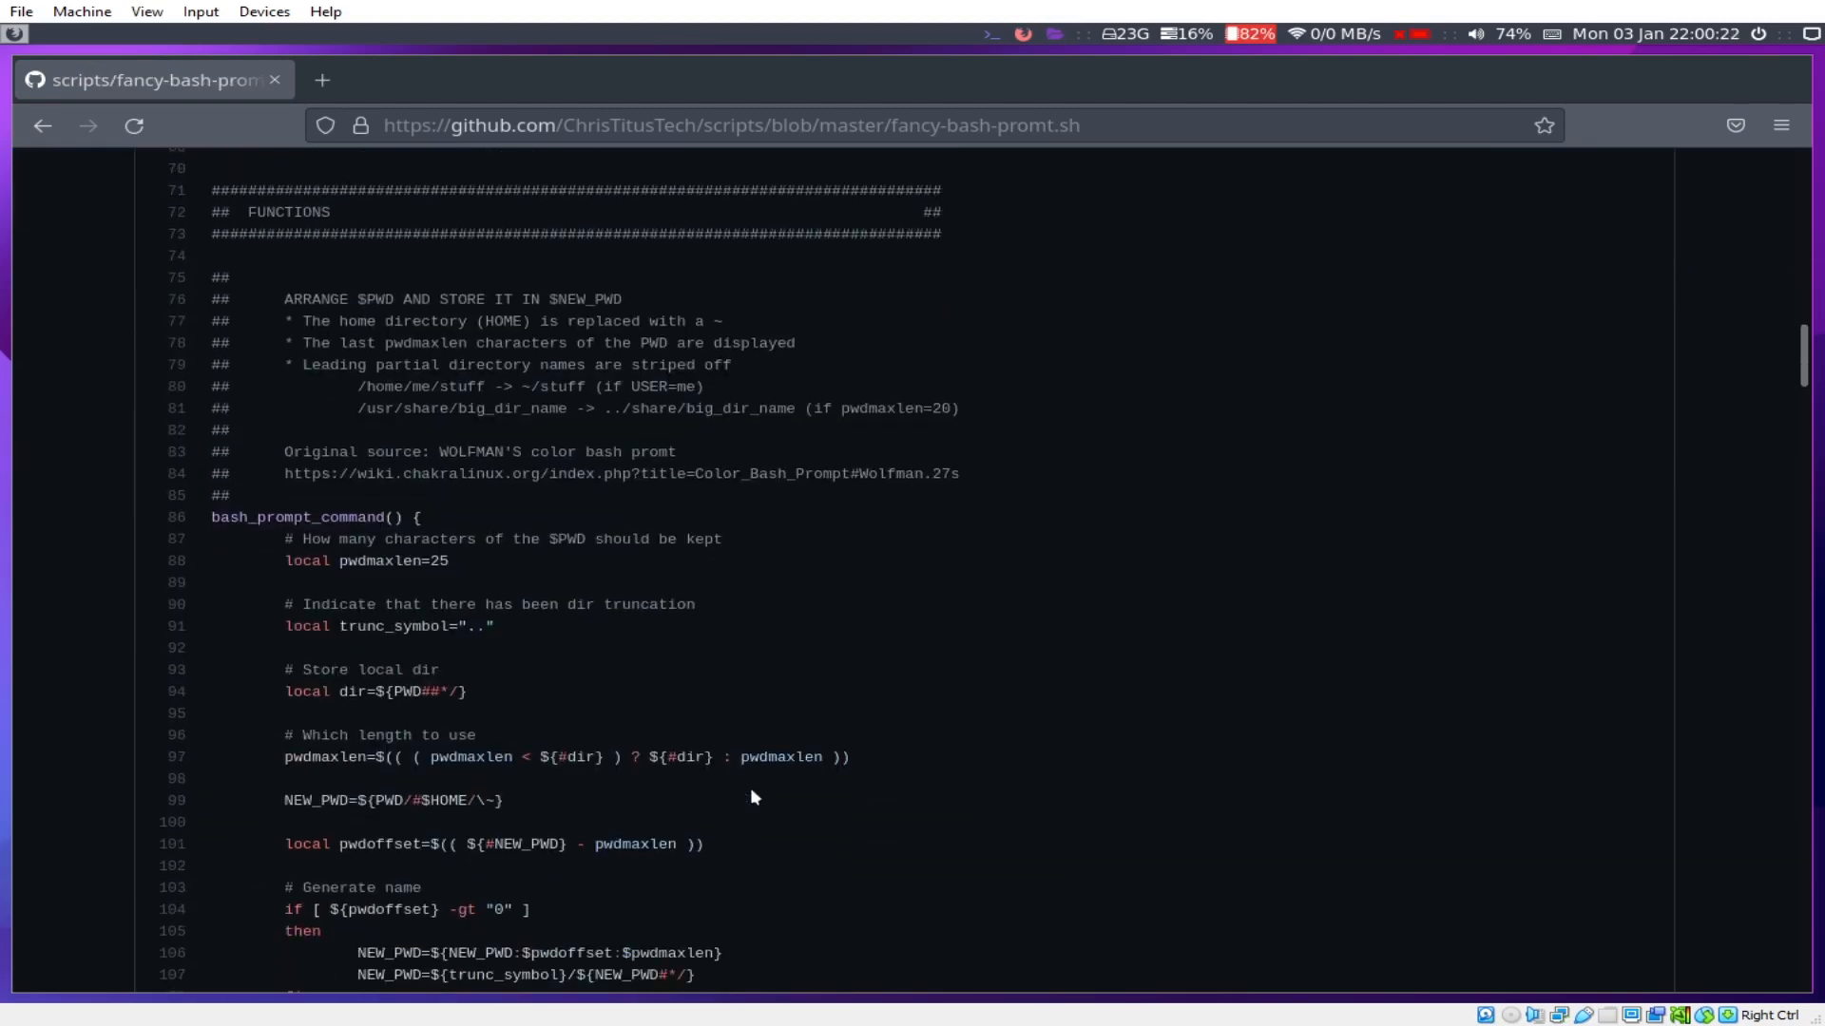
pyautogui.scroll(-20, 753, 790)
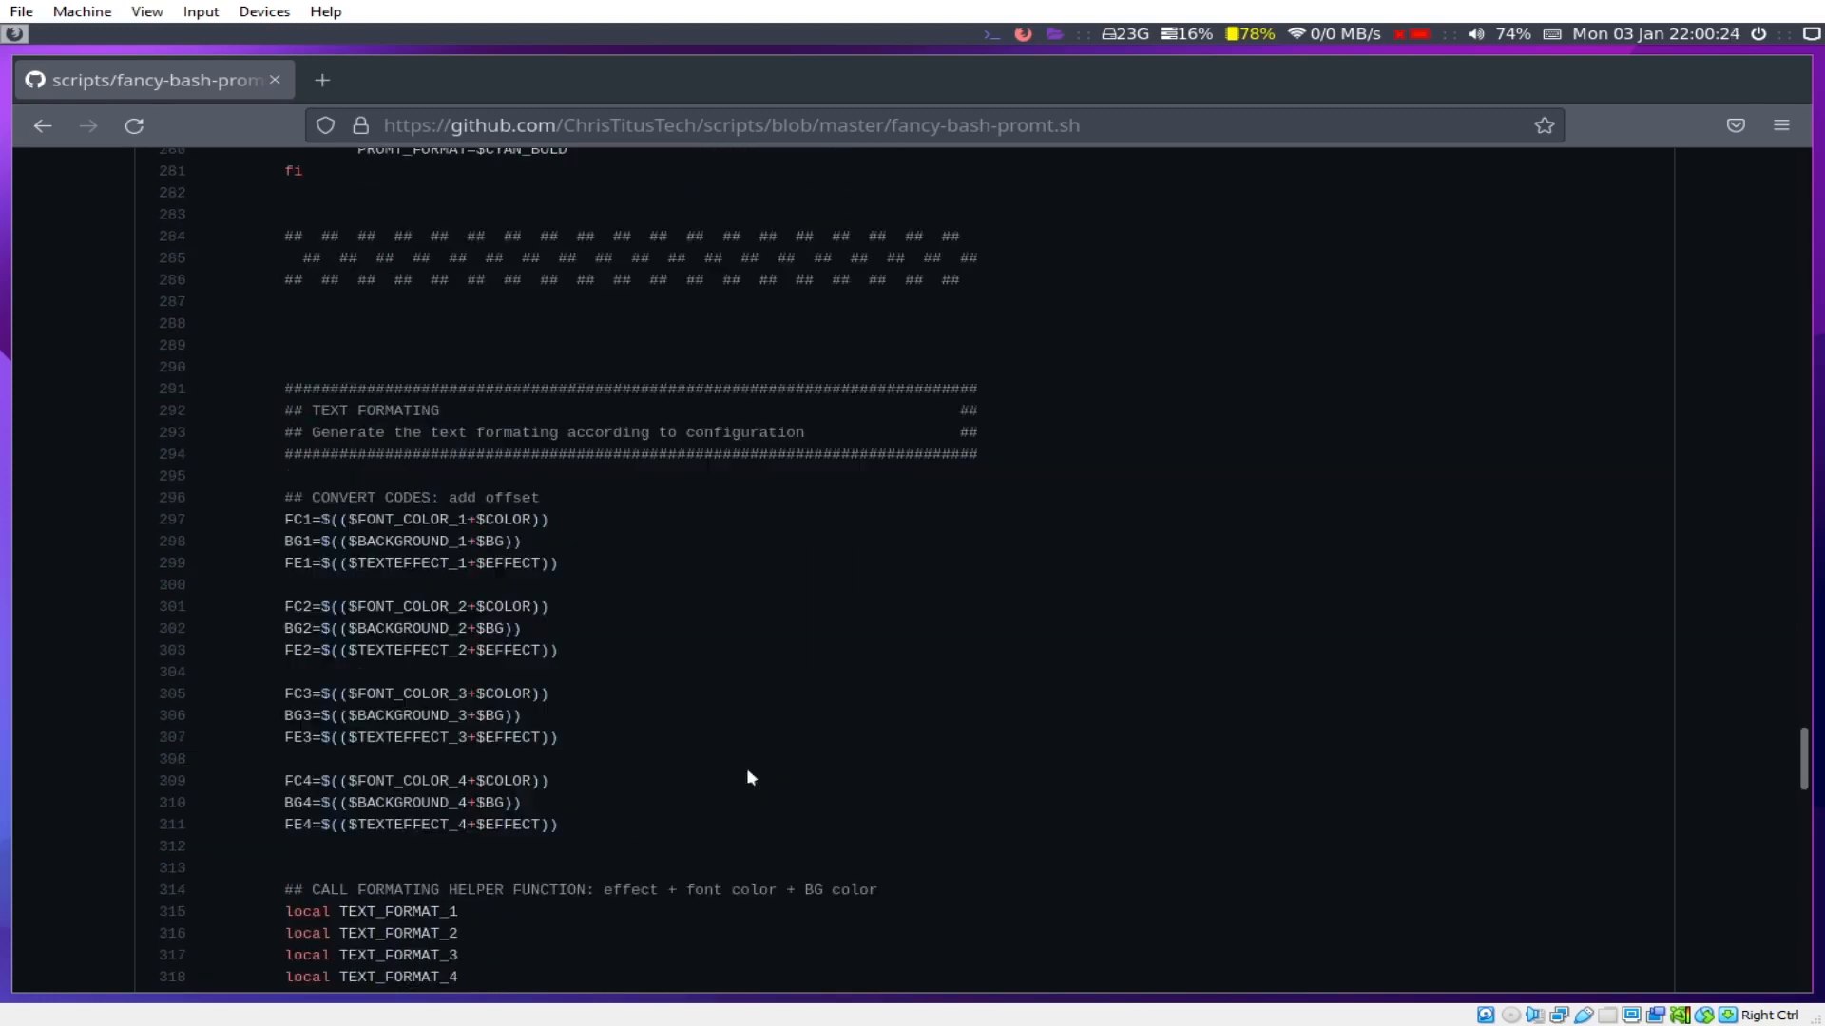
pyautogui.scroll(-20, 749, 775)
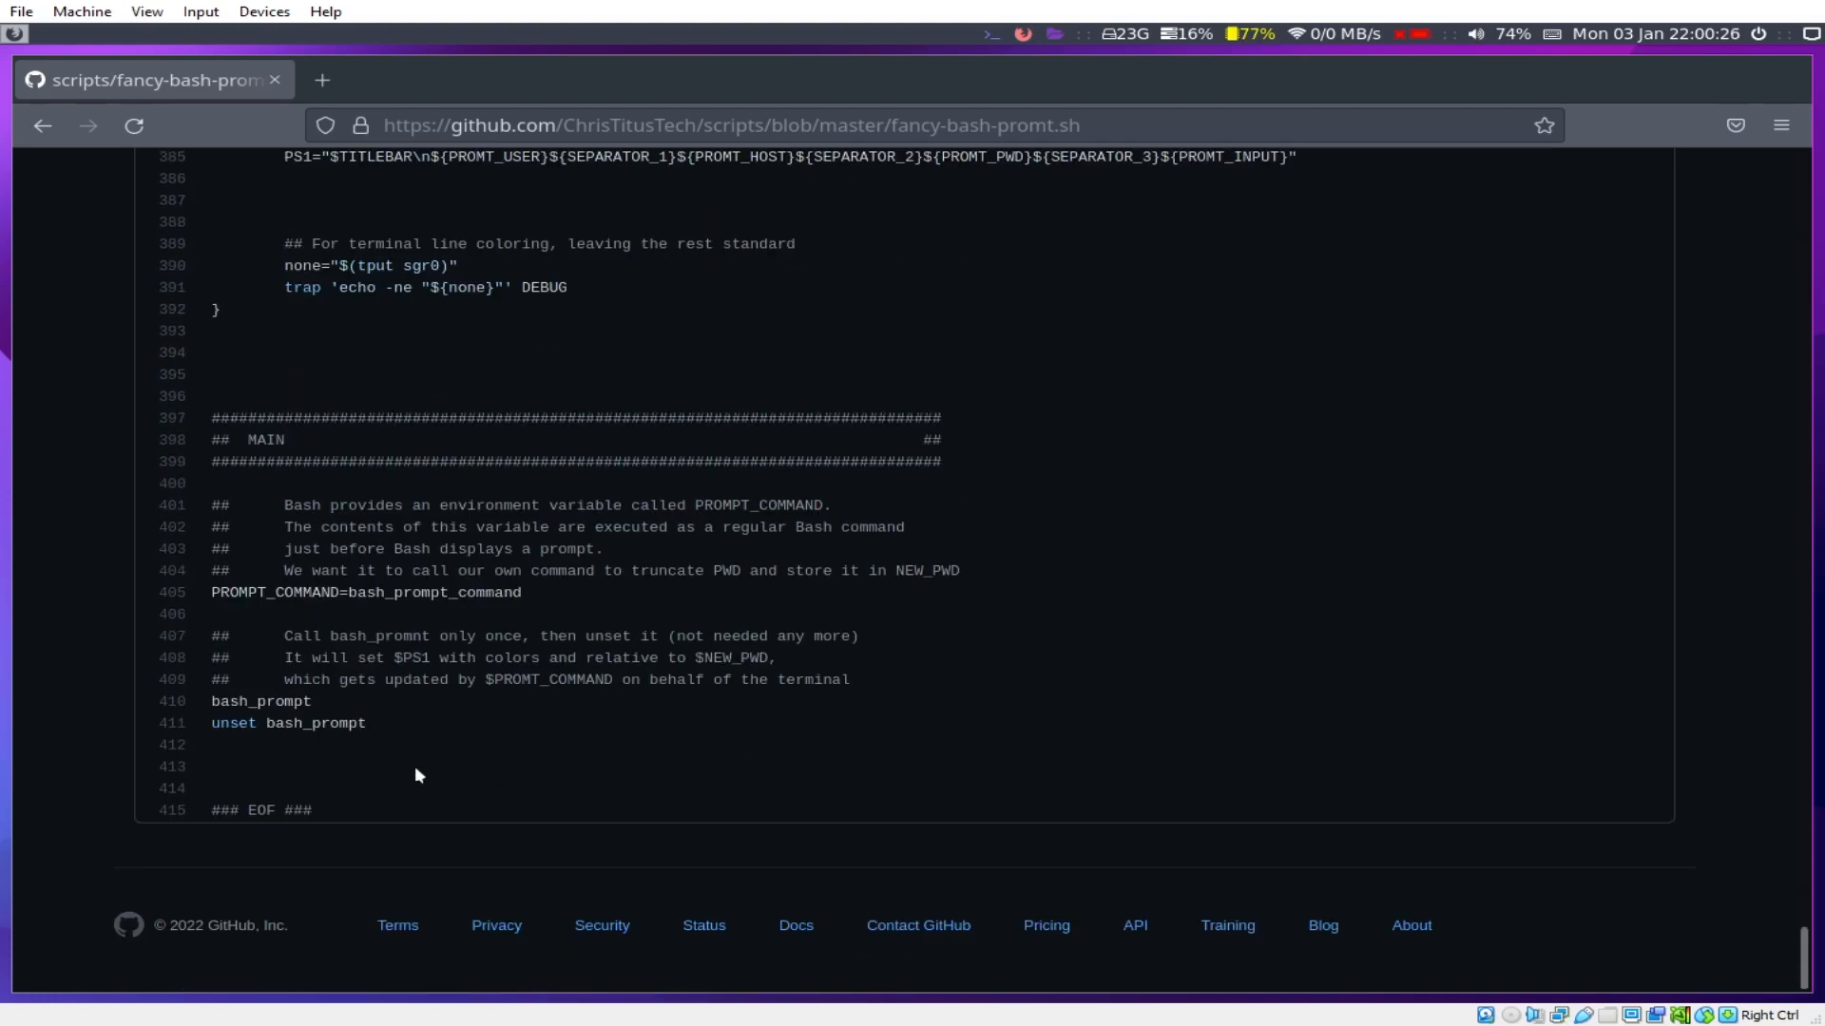
pyautogui.keyDown('shift'); pyautogui.click(338, 811); pyautogui.keyUp('shift')
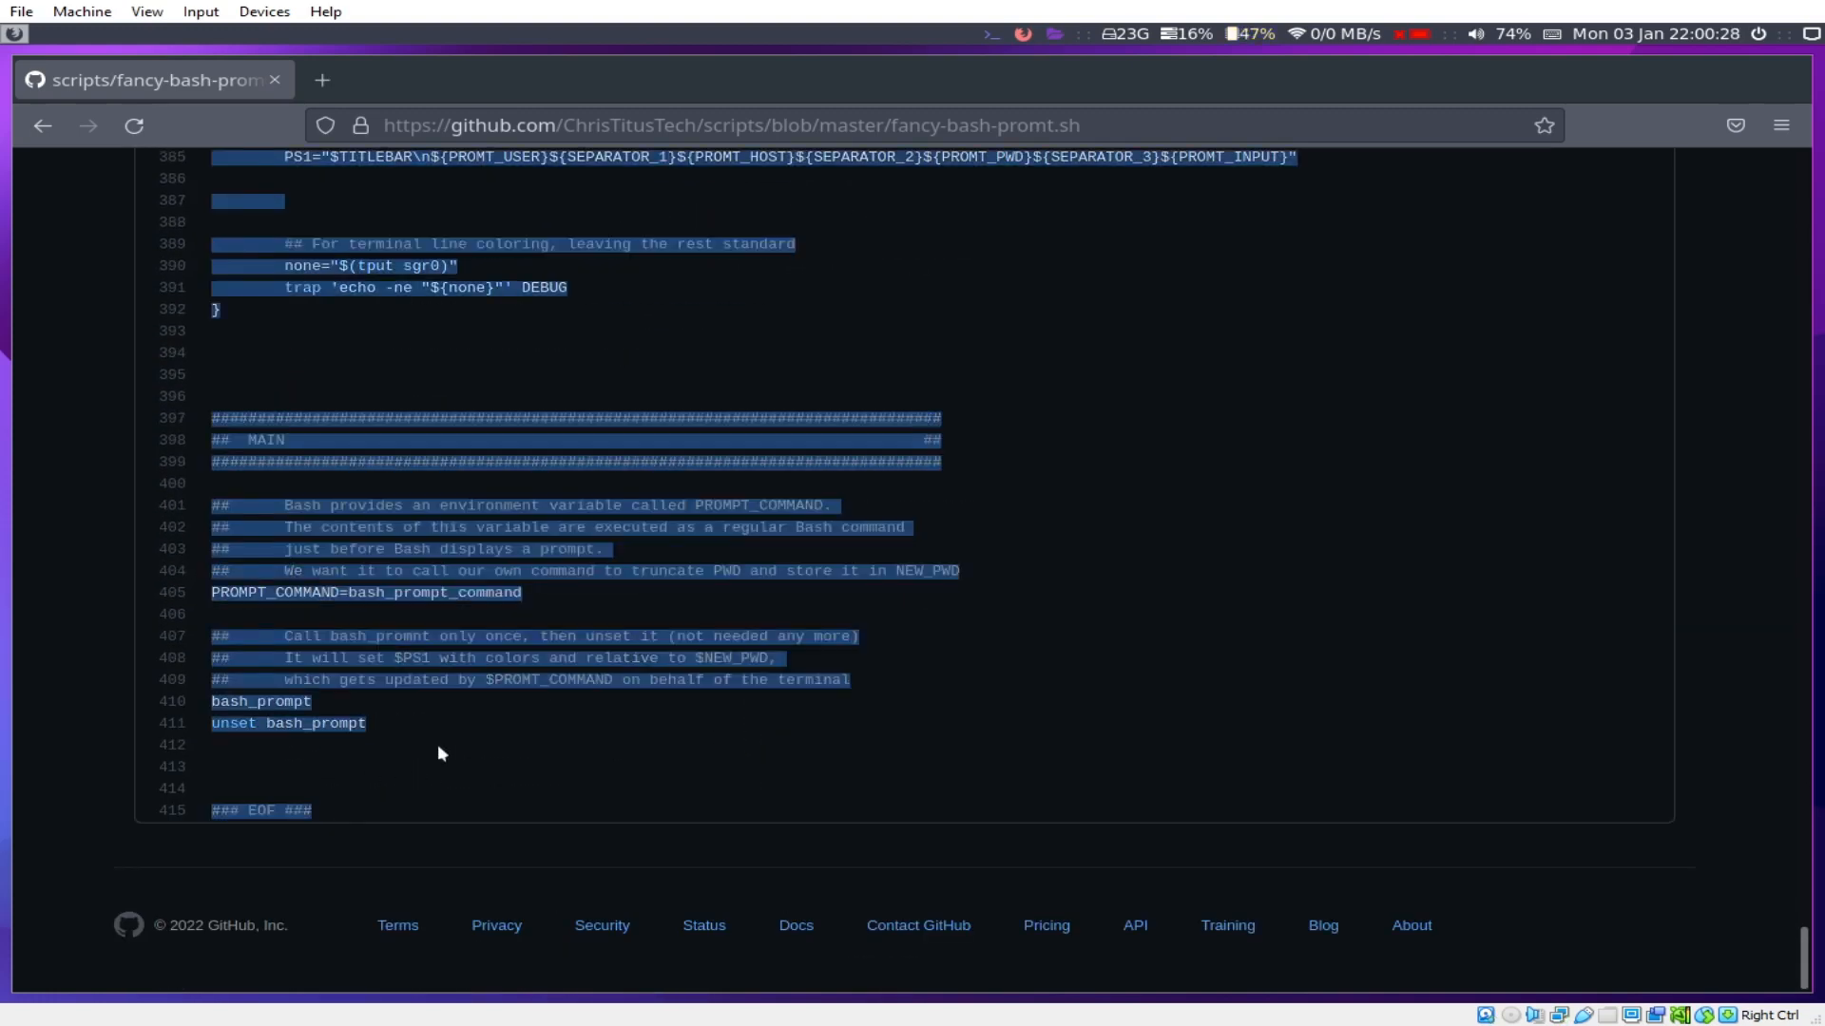
pyautogui.press('super+Return')
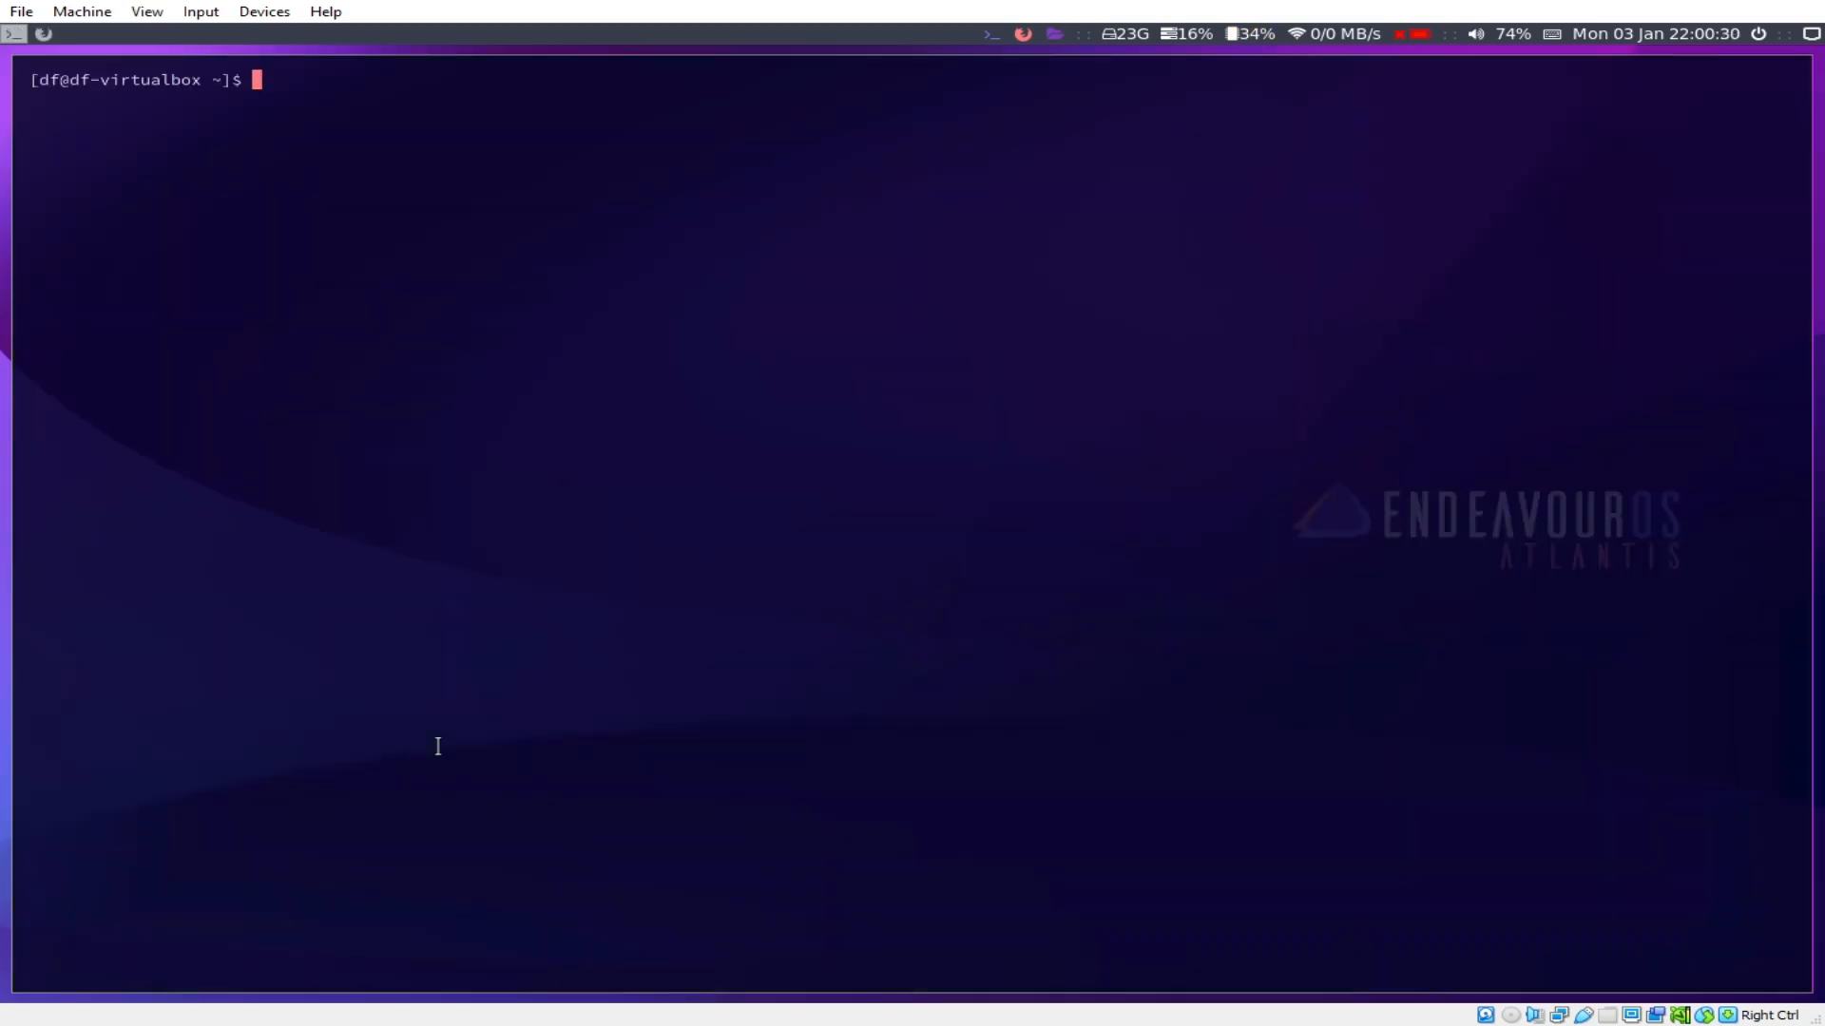
# Step: Edit ~/.bashrc with sudo nano, paste the prompt script at the end, save and exit
pyautogui.write('sudo nano ~/.bashrc')
pyautogui.press('Return')
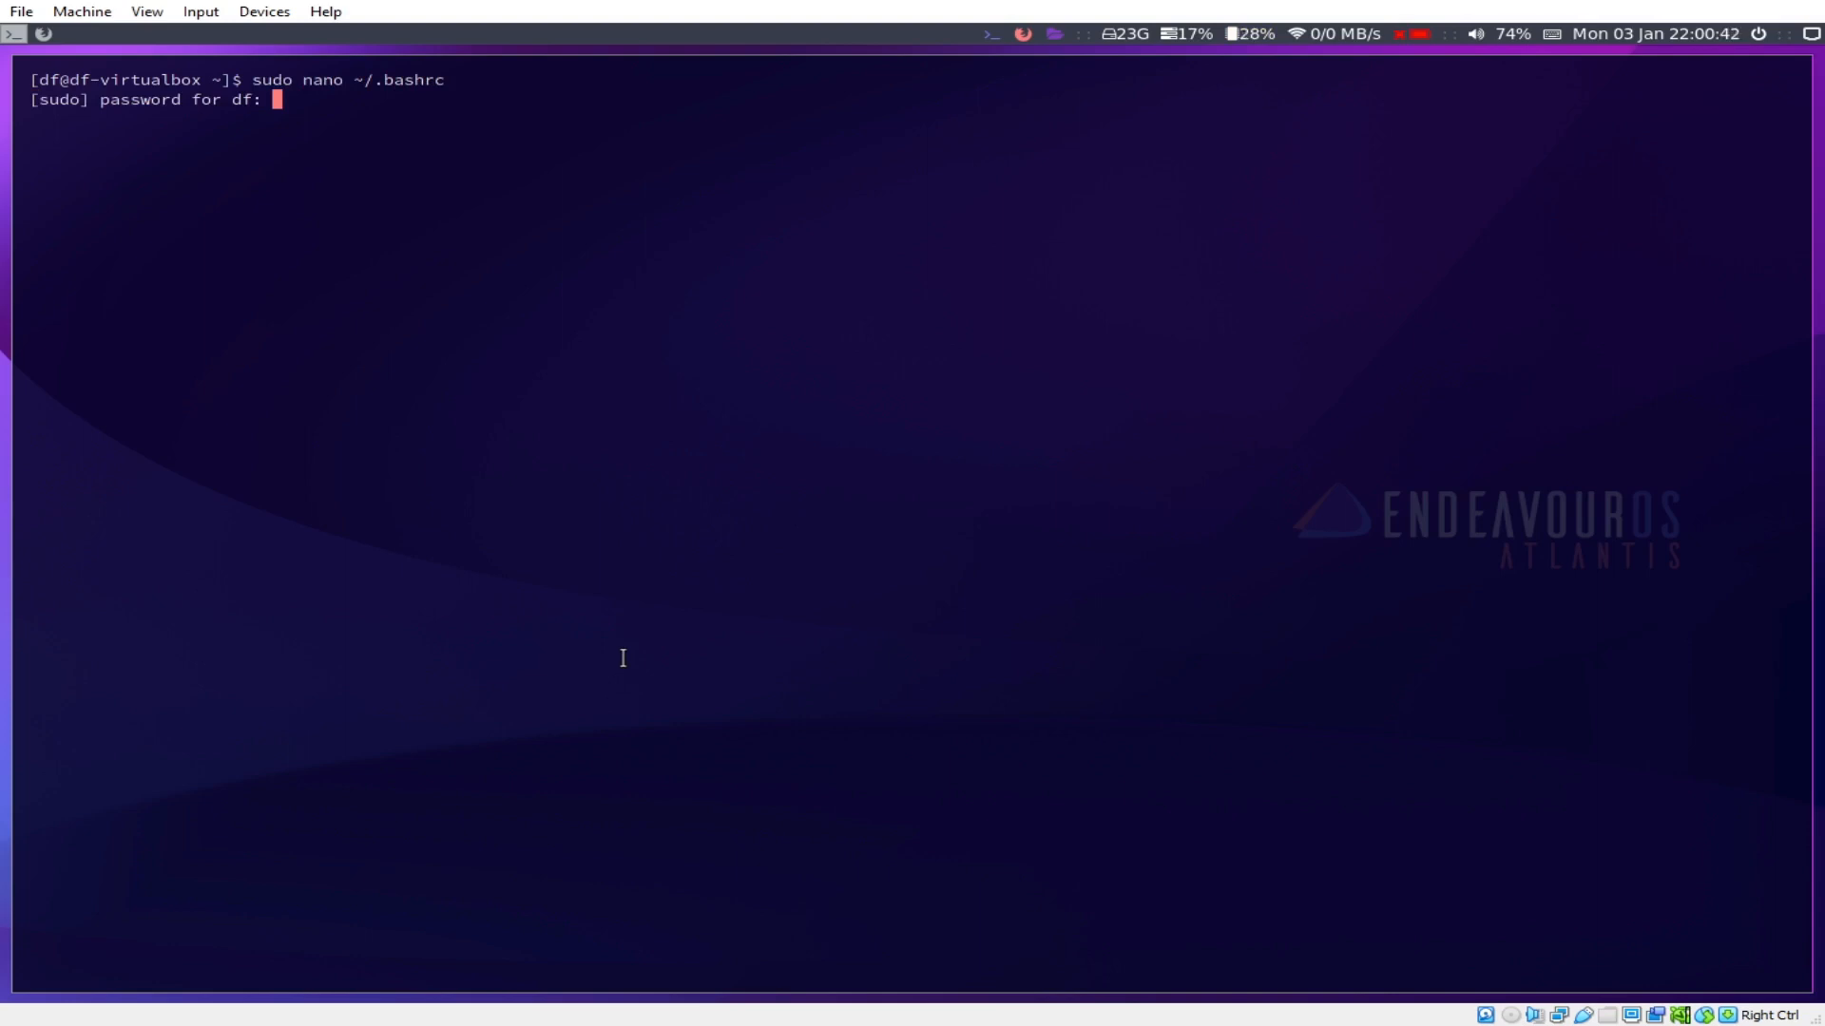
pyautogui.press('Return')
pyautogui.press('pagedown')
pyautogui.press('pagedown')
pyautogui.press('pagedown')
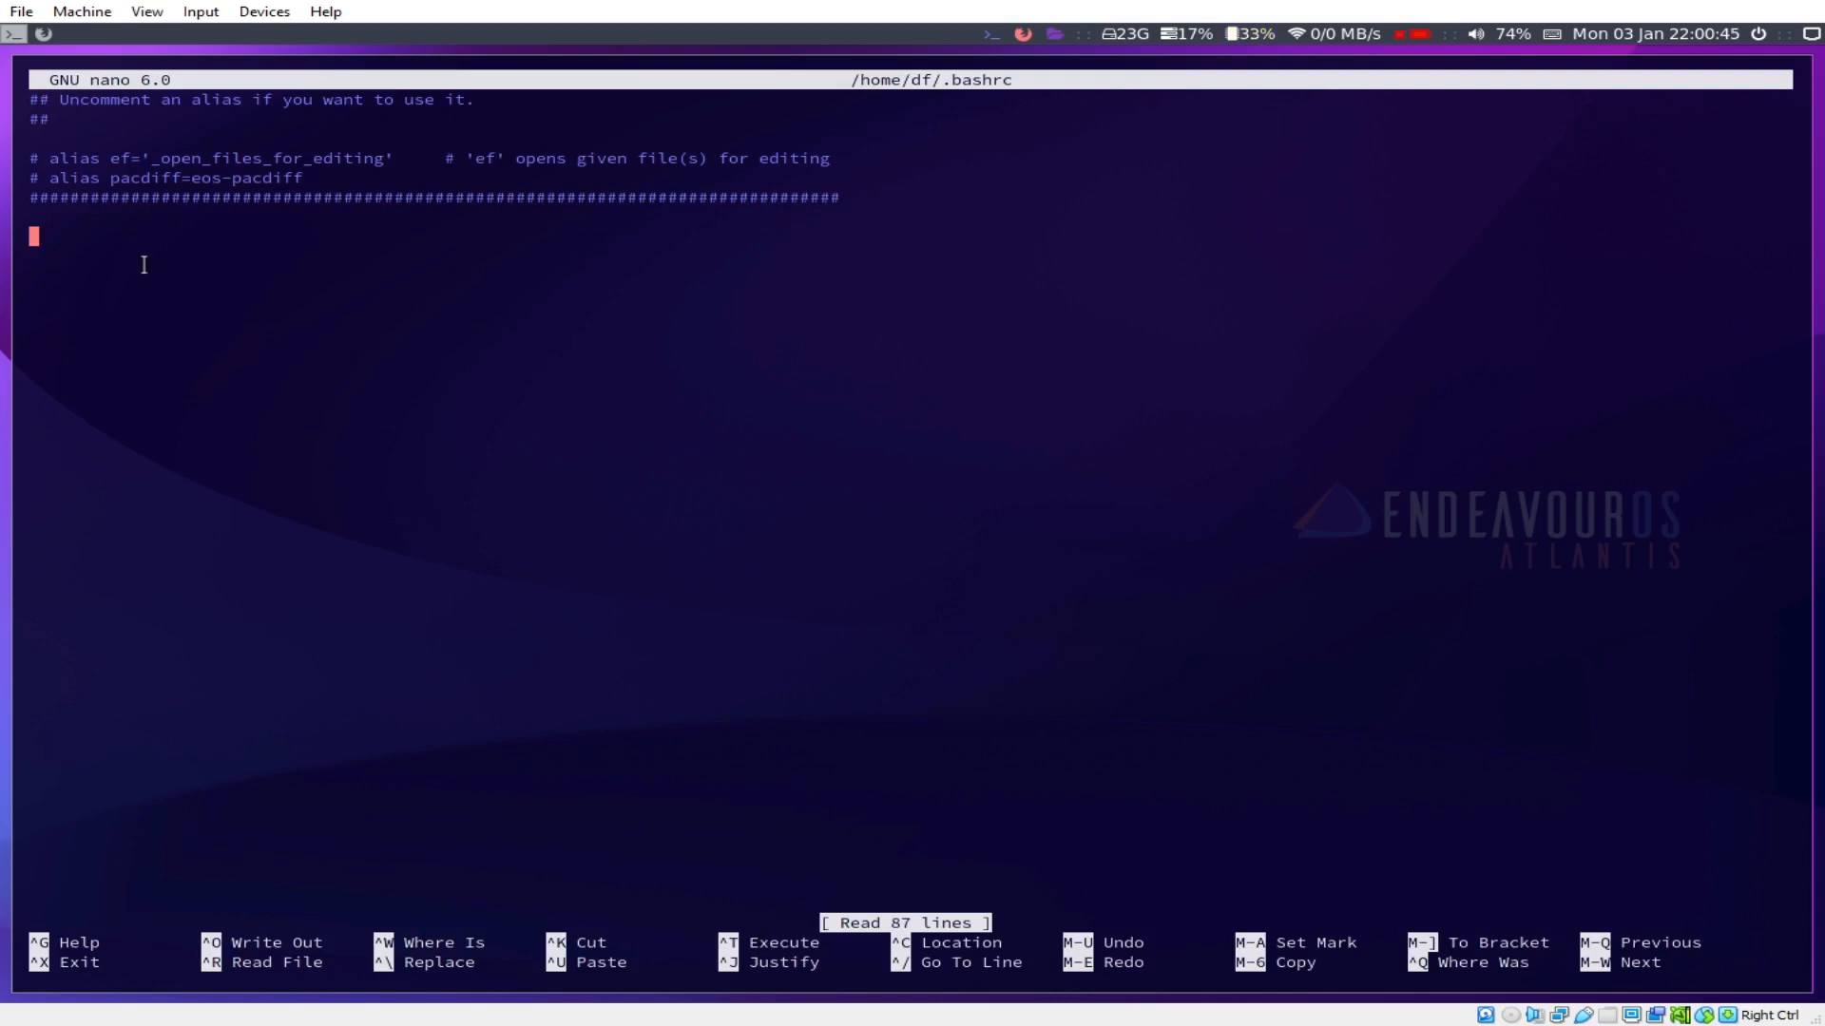
pyautogui.rightClick(84, 237)
pyautogui.click(142, 392)
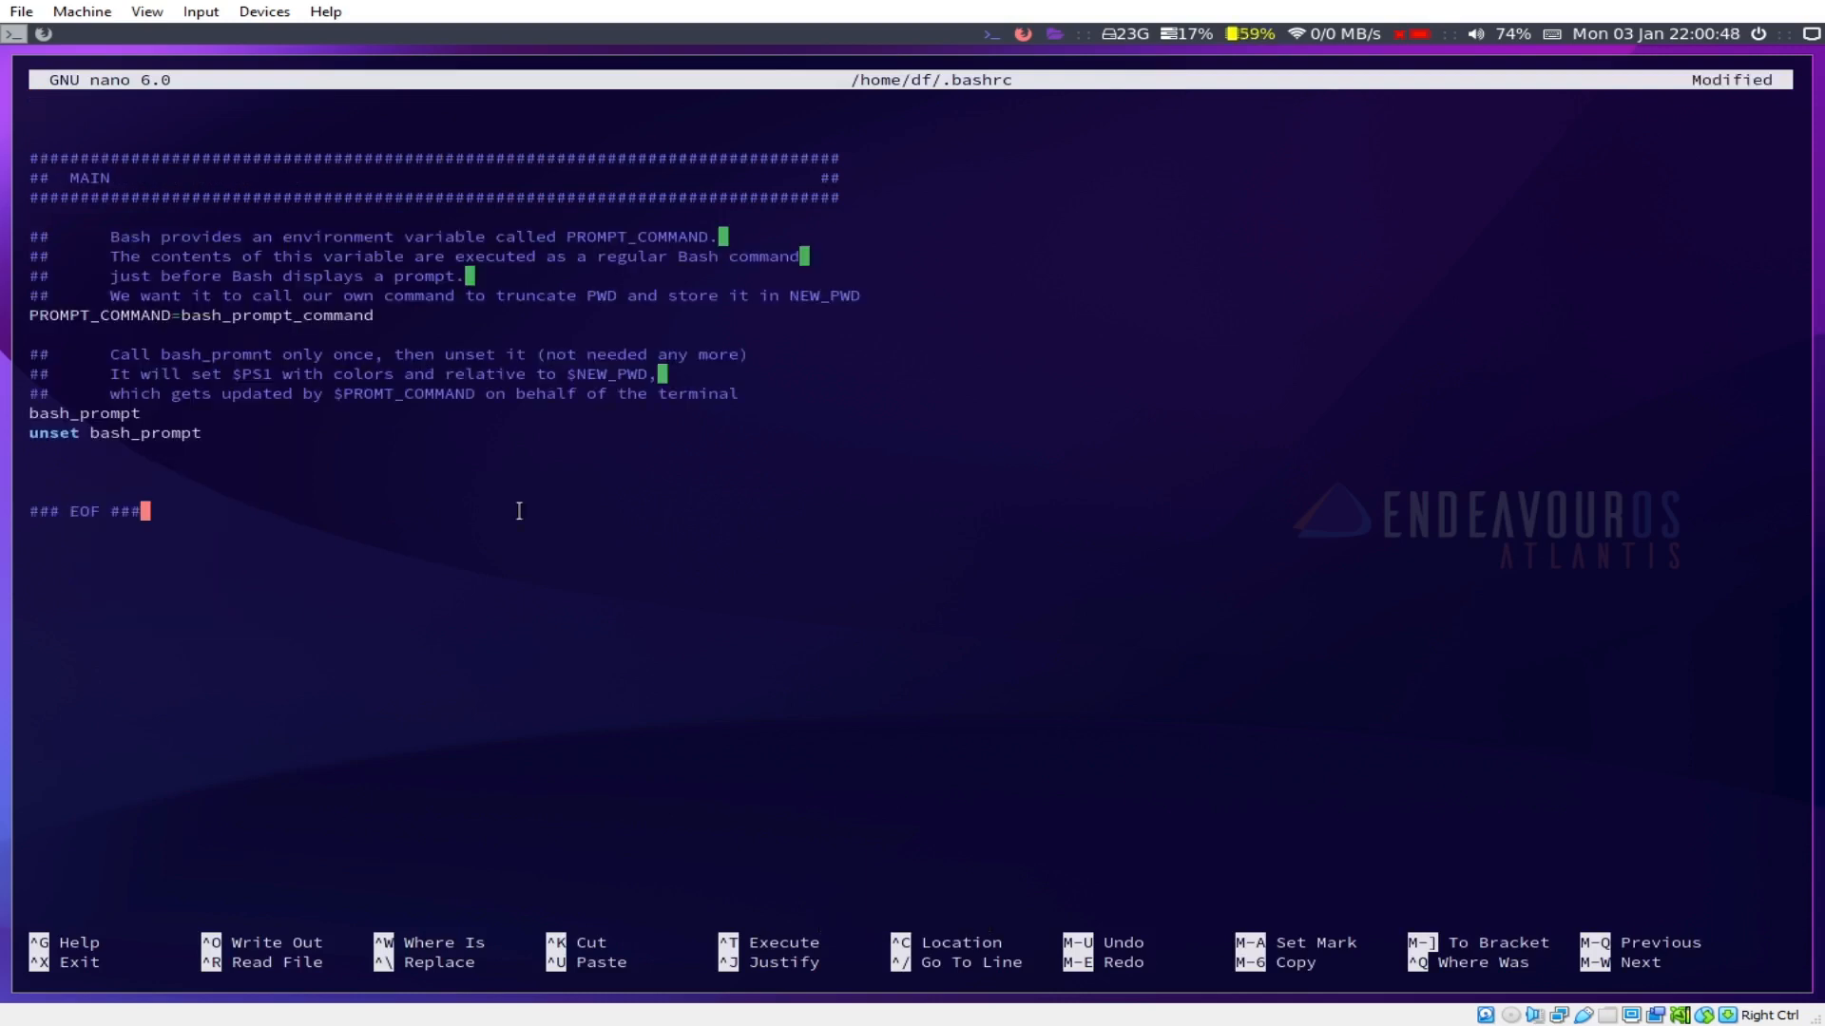
pyautogui.hotkey('ctrl', 's')
pyautogui.hotkey('ctrl', 'x')
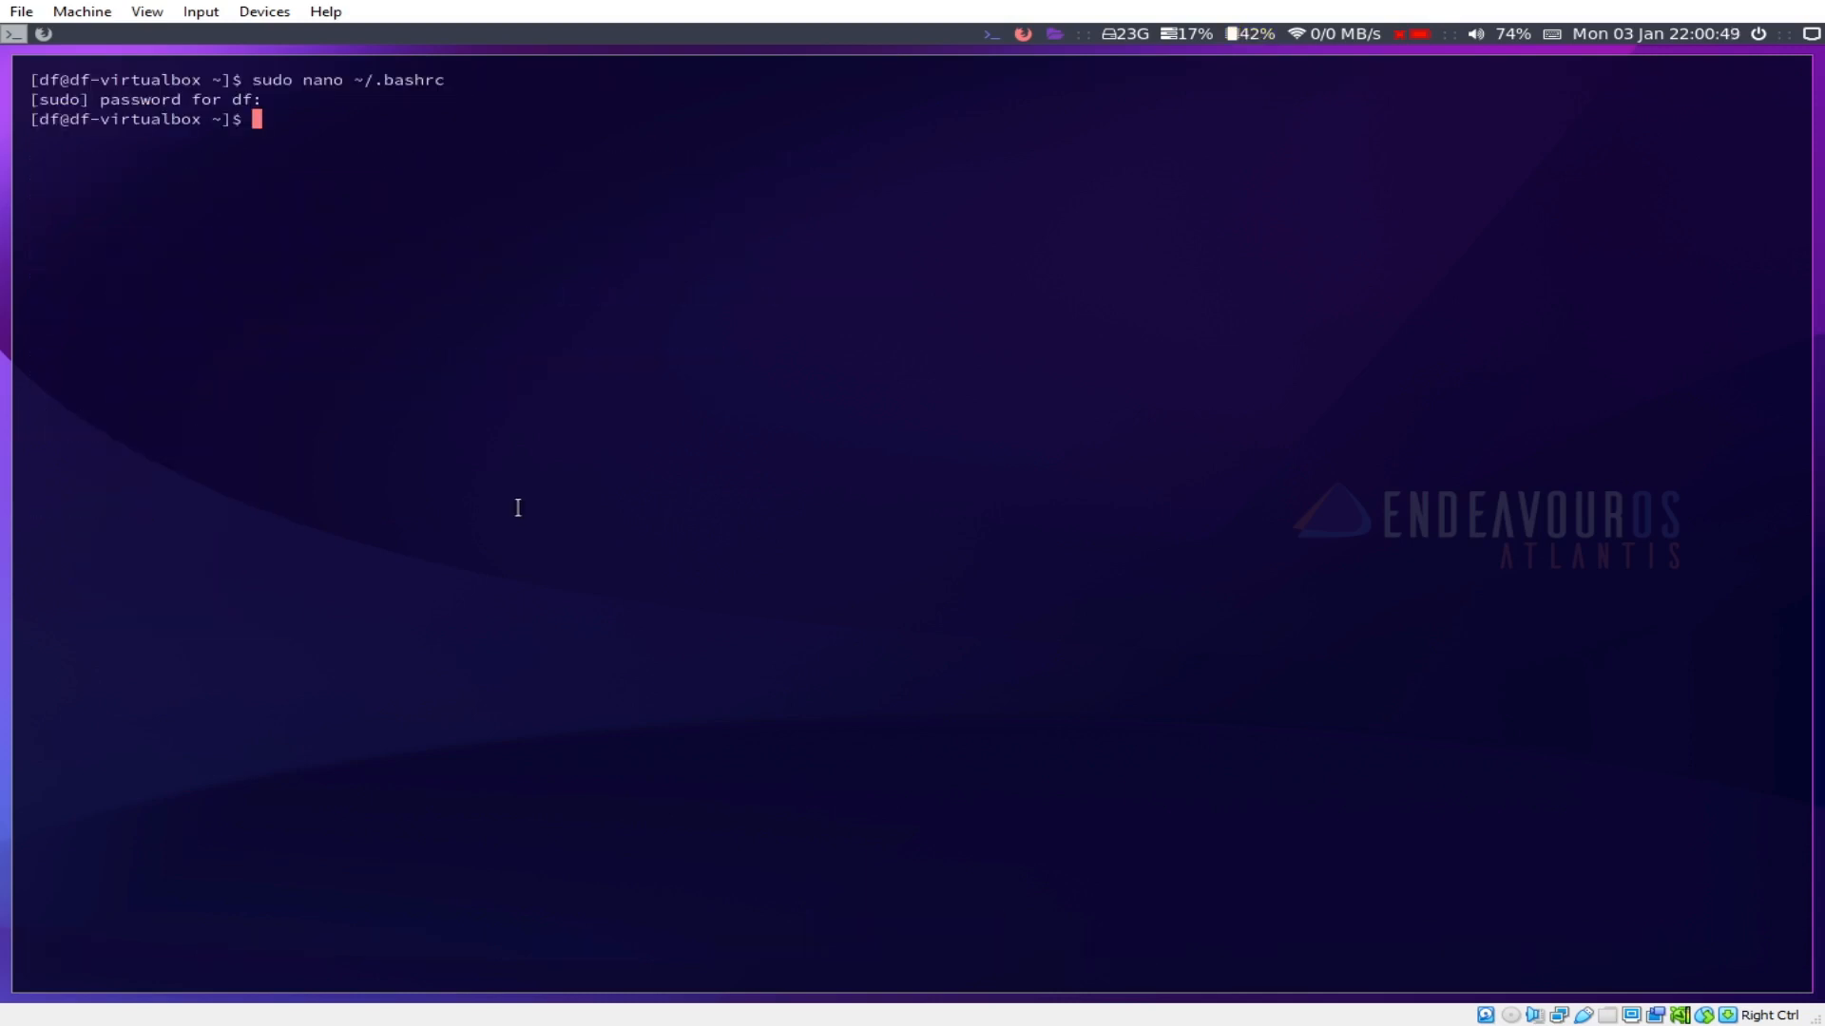
# Step: List the home folder with ls, then exit to close the terminal
pyautogui.write('l')
pyautogui.write('s')
pyautogui.press('Return')
pyautogui.write('exit')
pyautogui.press('Return')
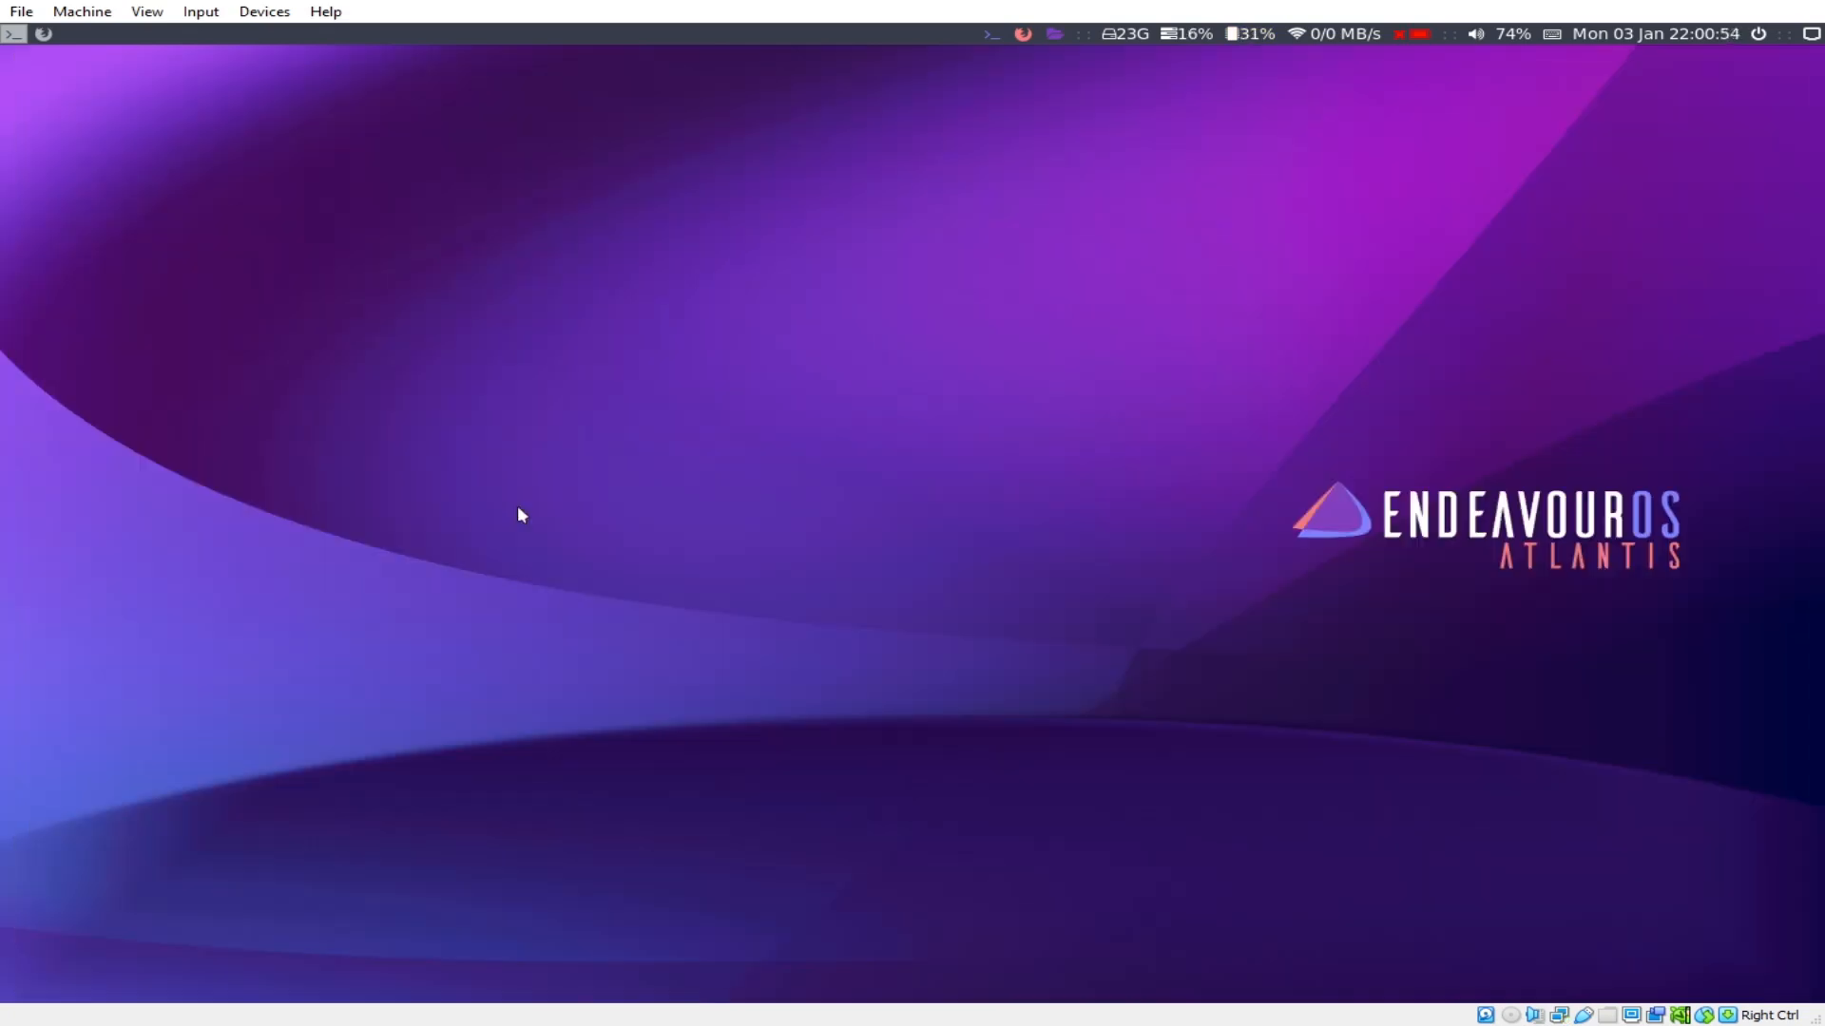
# Step: Open a fresh terminal and highlight the new powerline-style prompt to check it
pyautogui.press('super+Return')
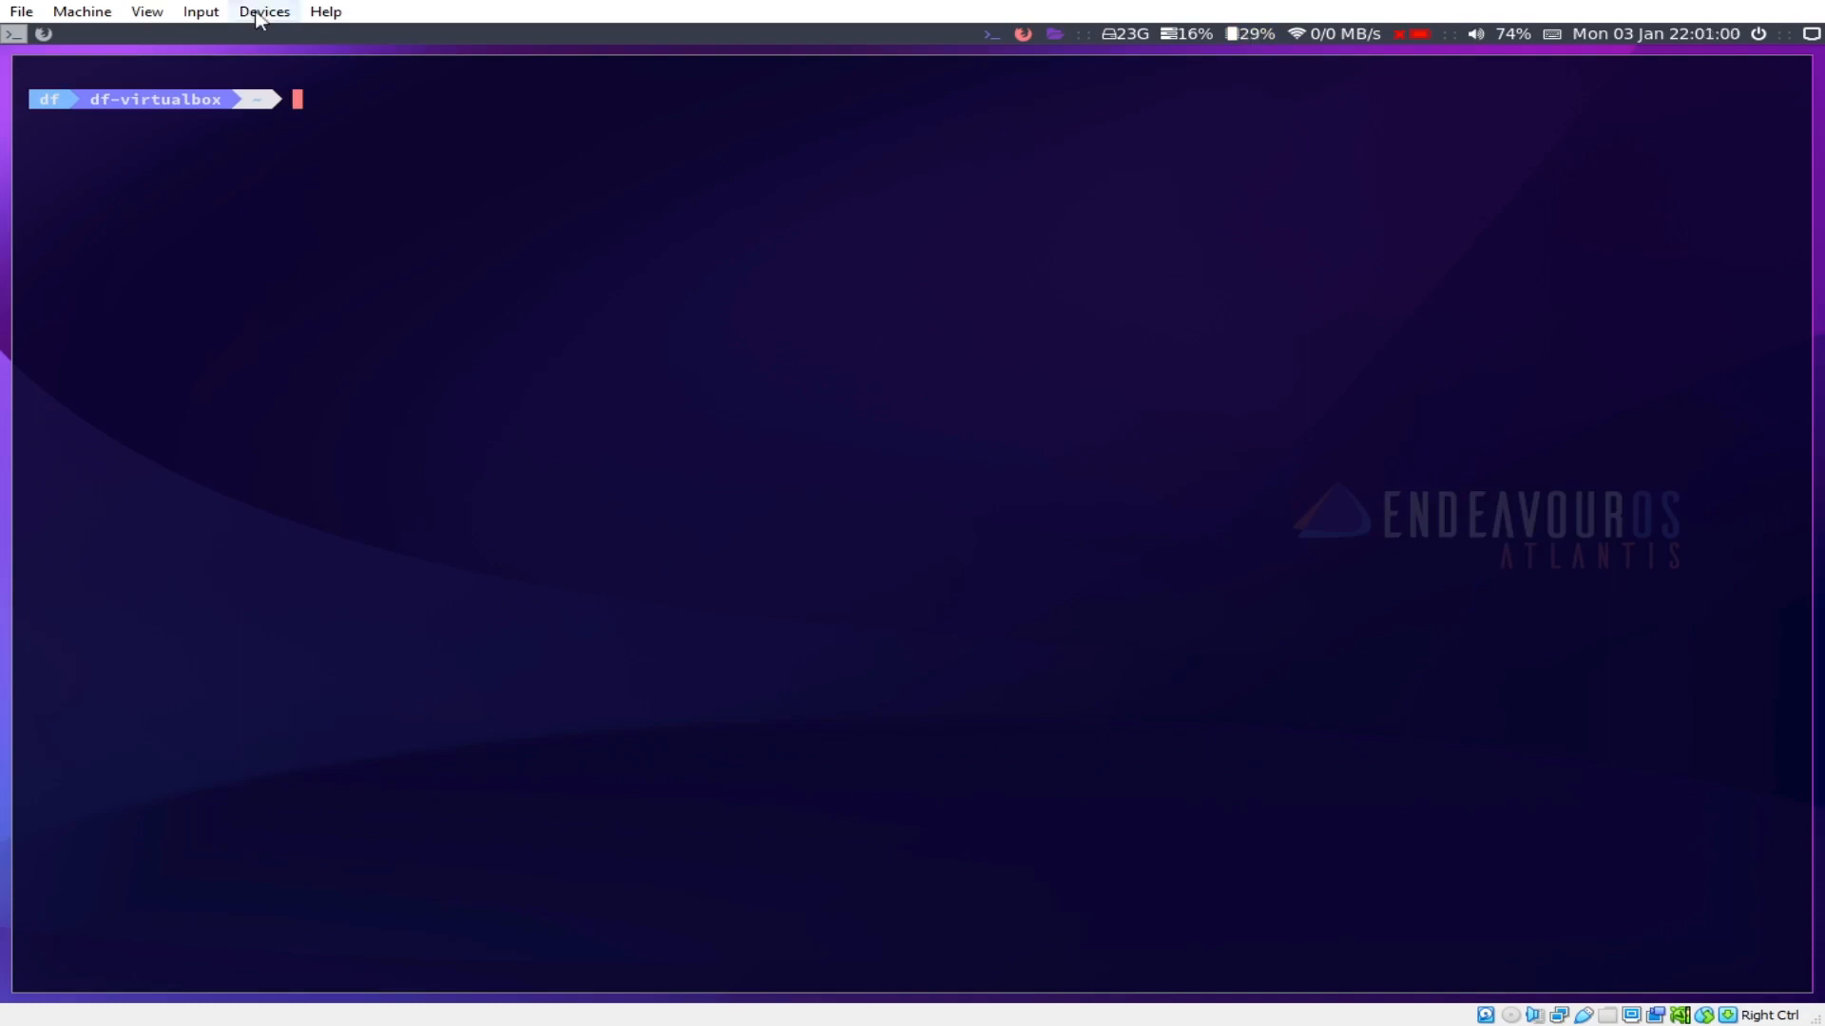
pyautogui.moveTo(273, 99); pyautogui.dragTo(47, 99)
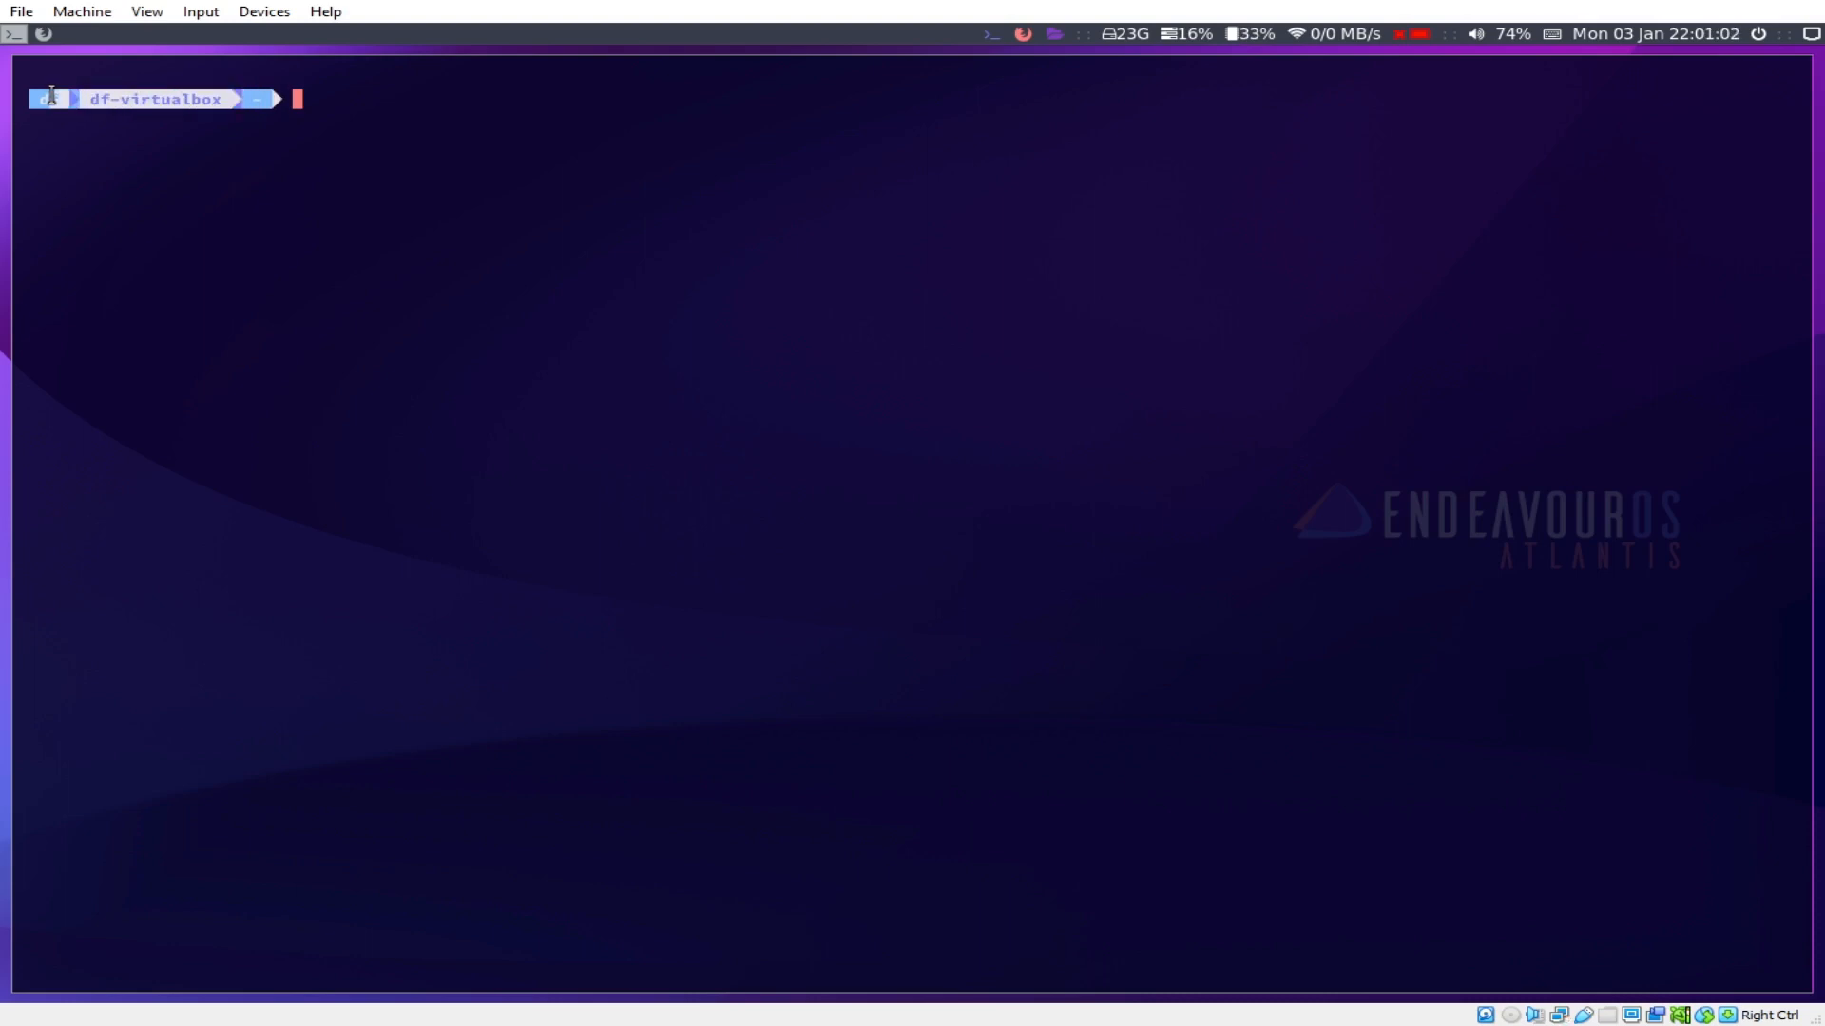
pyautogui.click(255, 140)
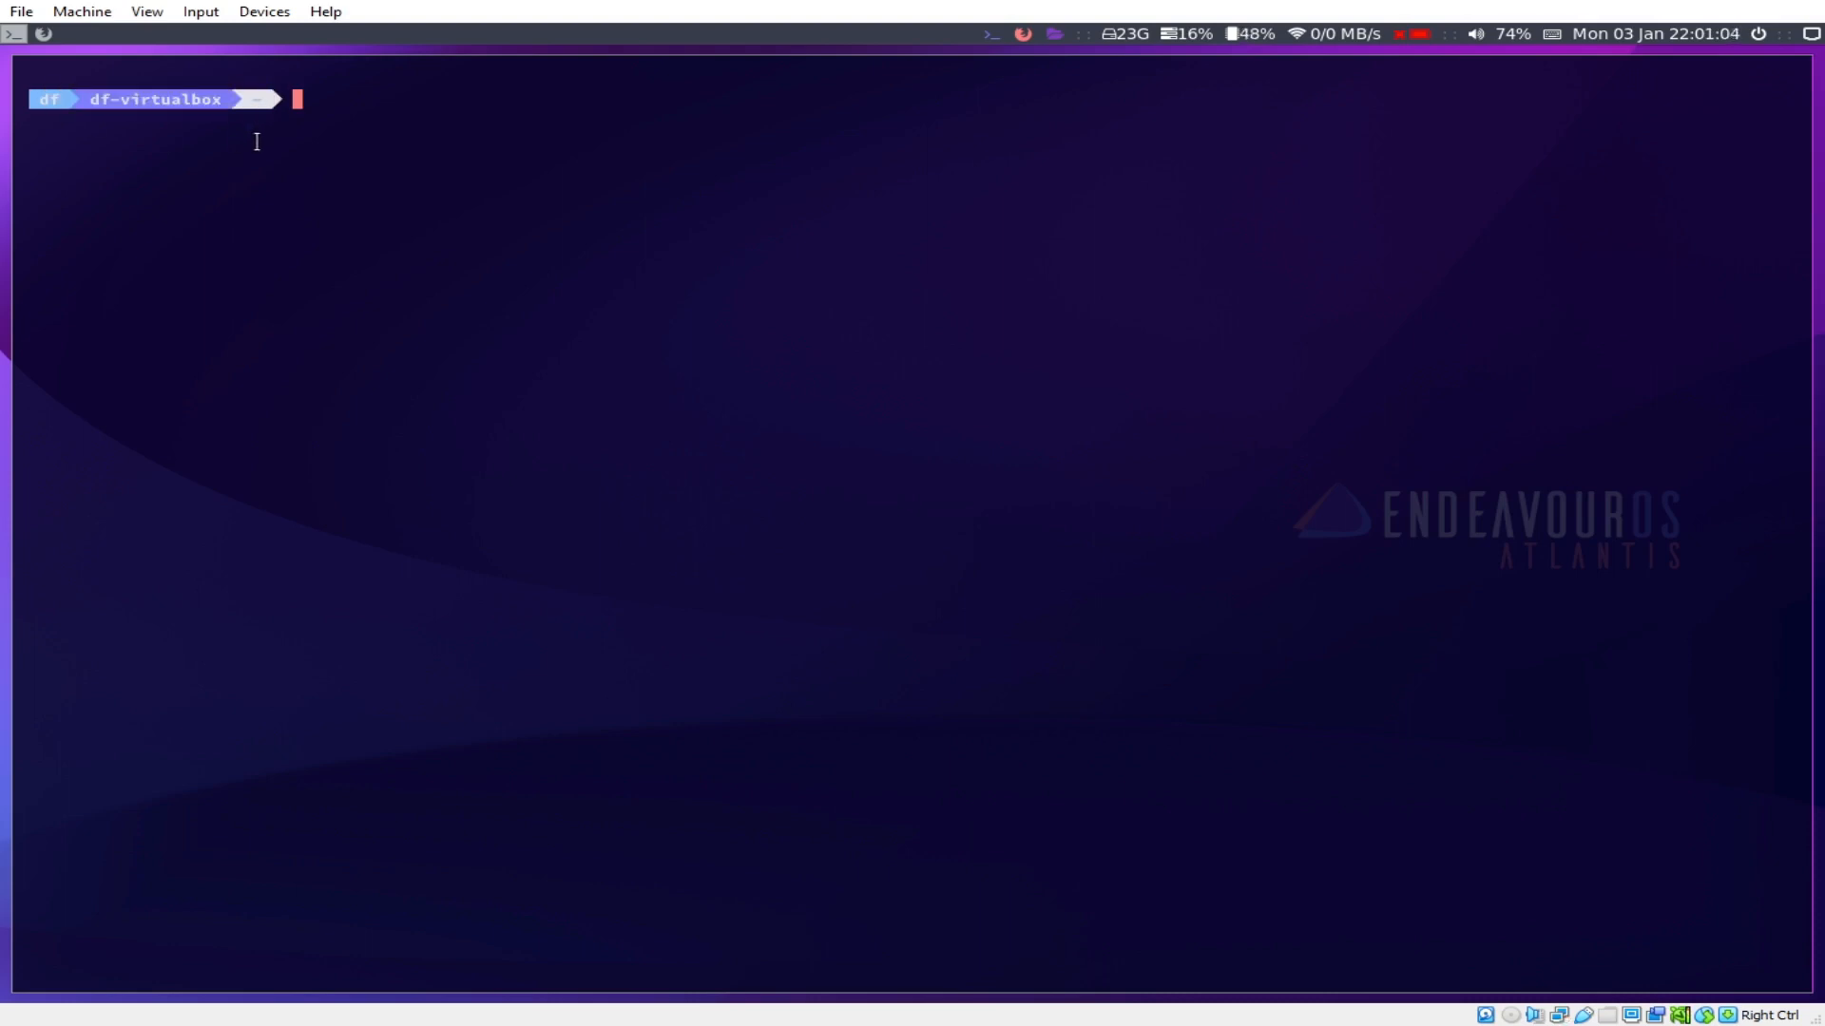